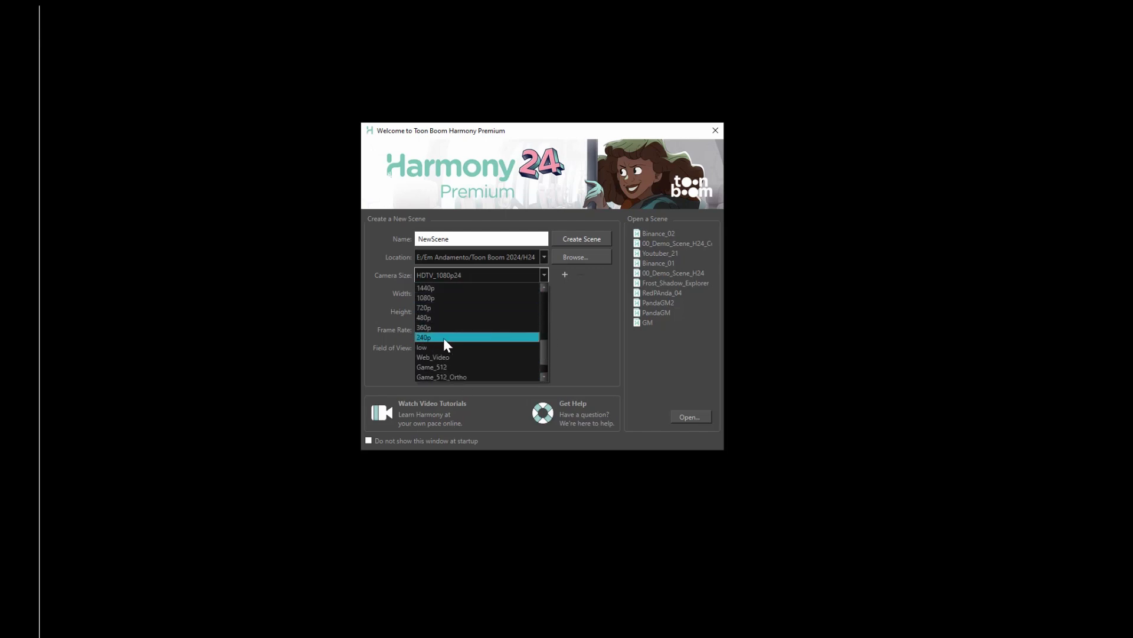
- Browse the camera size presets available for the new scene
{"action": "left_click_drag", "start_coordinate": [543, 356], "coordinate": [543, 309]}
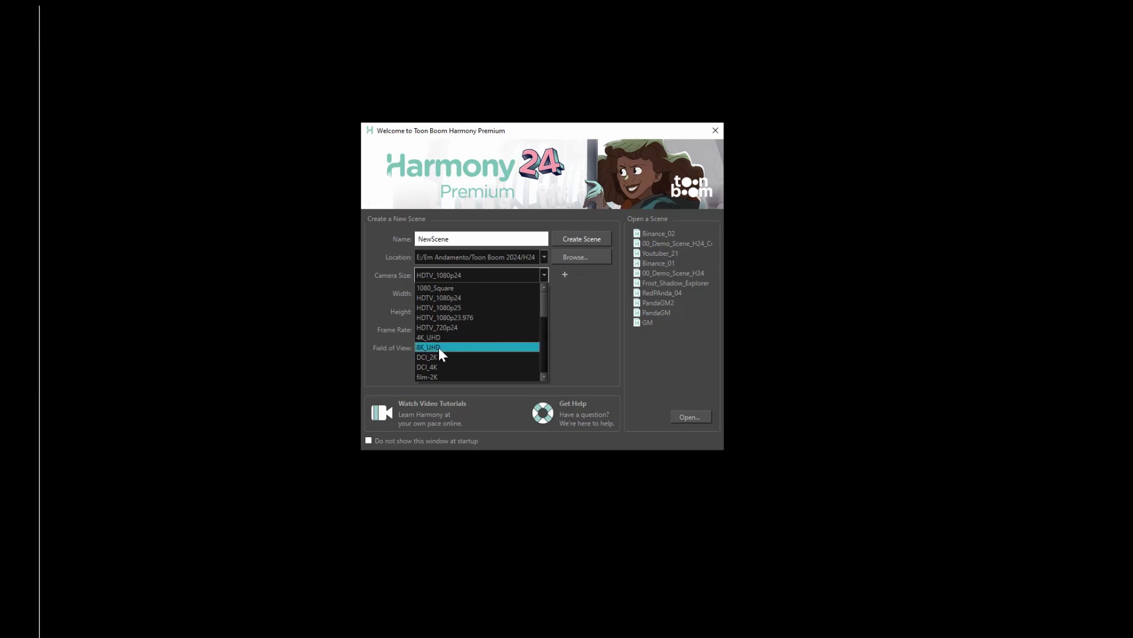
{"action": "left_click", "coordinate": [571, 327]}
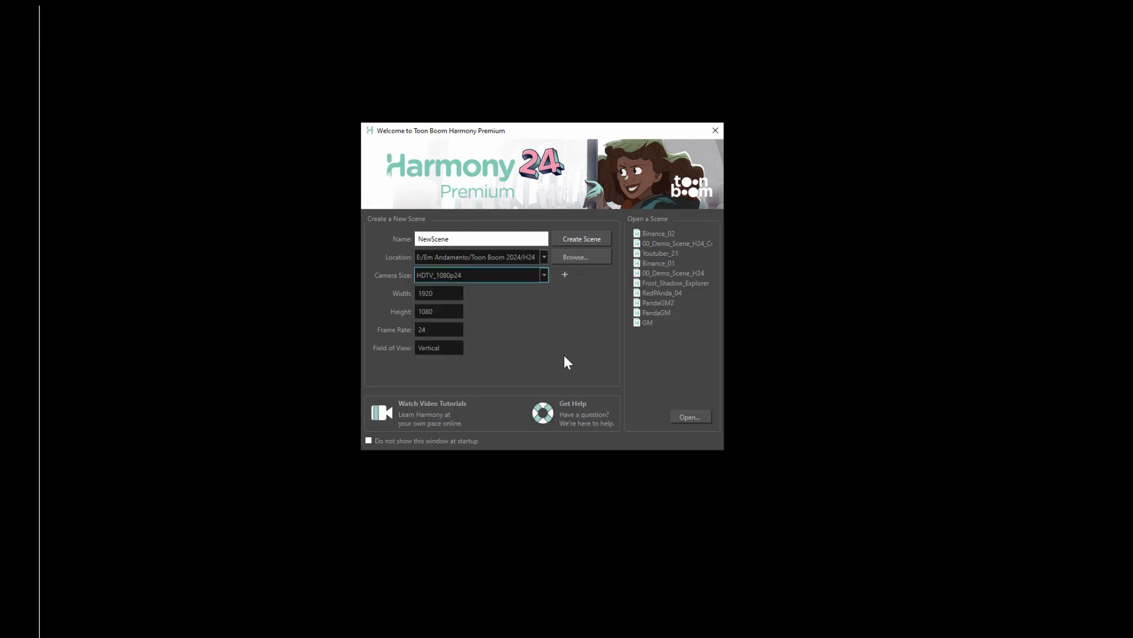
{"action": "left_click", "coordinate": [543, 275]}
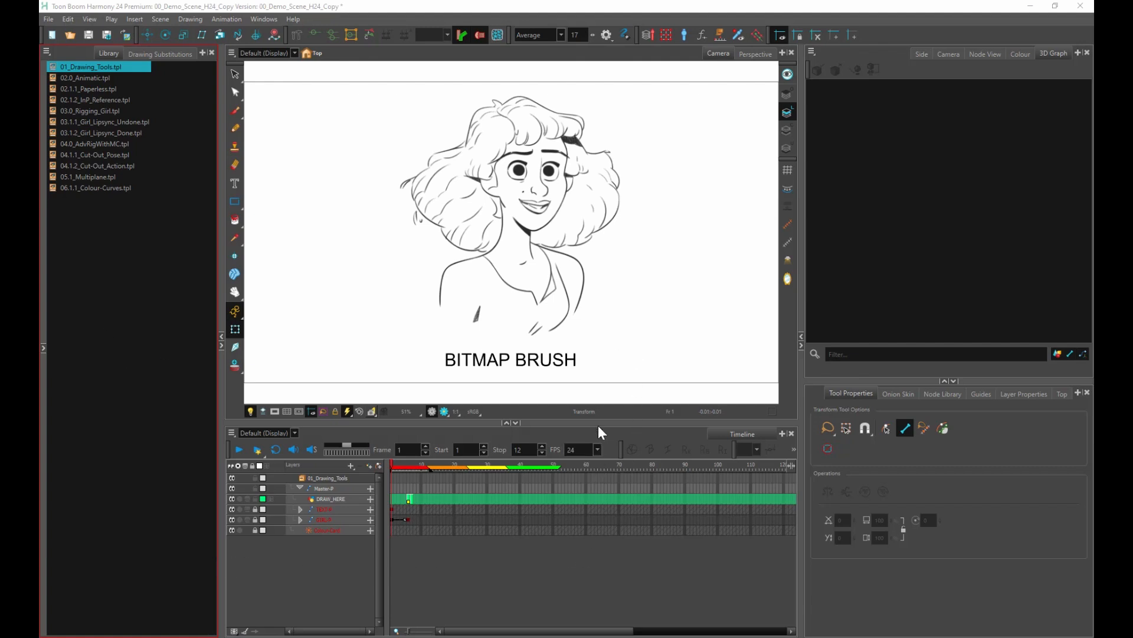
- Enlarge the Camera view's area by shrinking the Timeline's height and the Library panel's width
{"action": "mouse_move", "coordinate": [570, 423]}
{"action": "left_mouse_down"}
{"action": "mouse_move", "coordinate": [569, 319]}
{"action": "mouse_move", "coordinate": [569, 431]}
{"action": "left_mouse_up"}
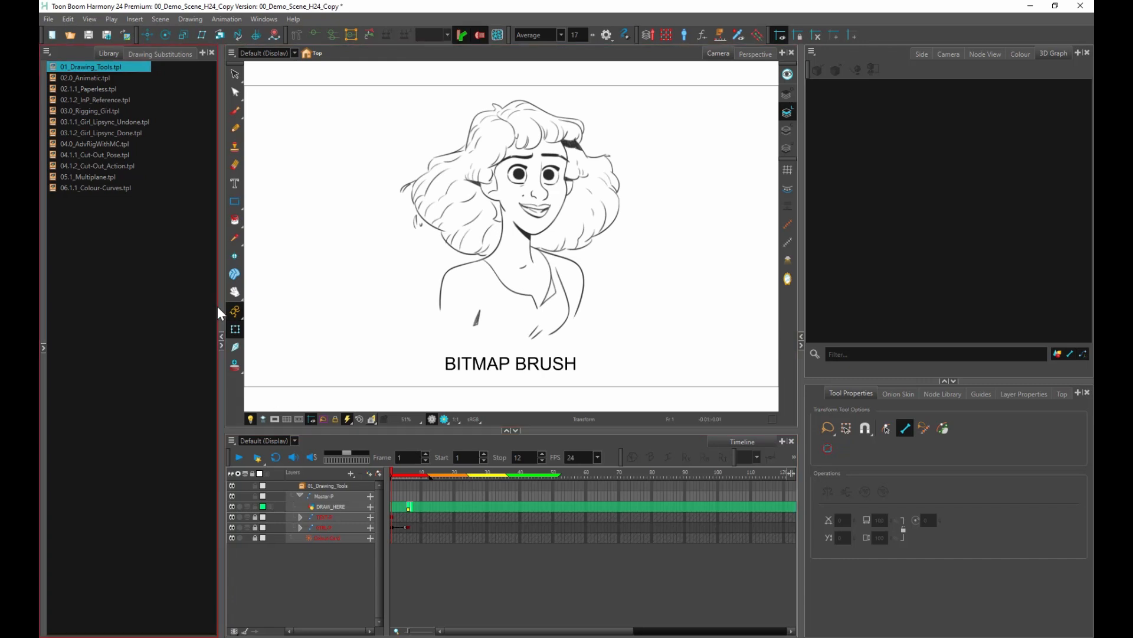
{"action": "left_click_drag", "start_coordinate": [221, 307], "coordinate": [193, 293]}
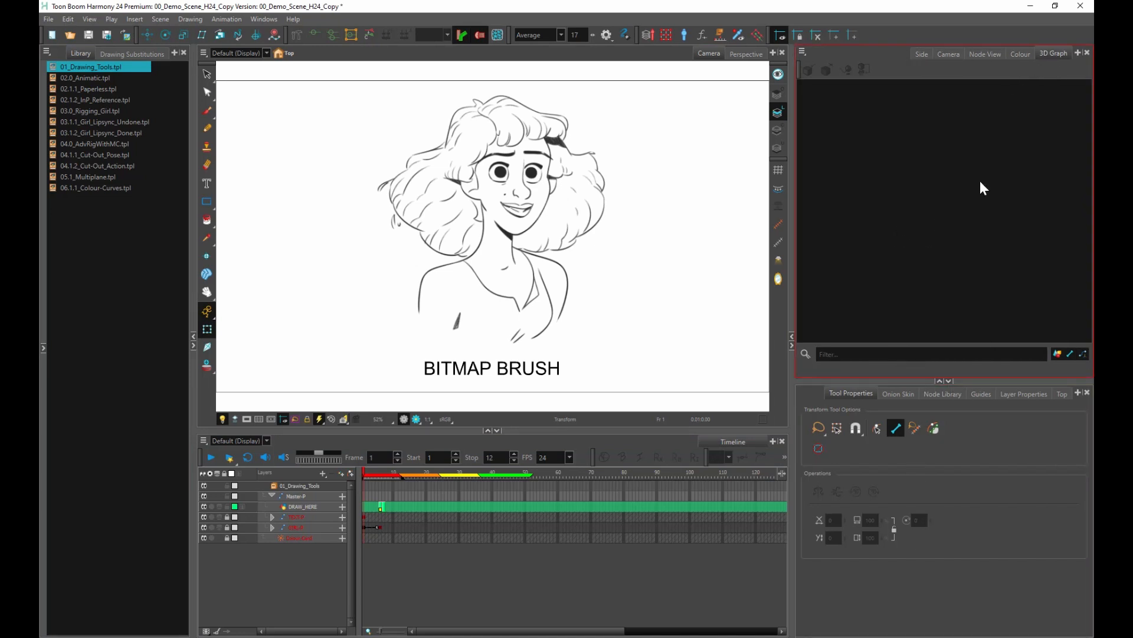
- Add a Port Names view beside the 3D Graph view and close it again
{"action": "left_click", "coordinate": [1078, 52]}
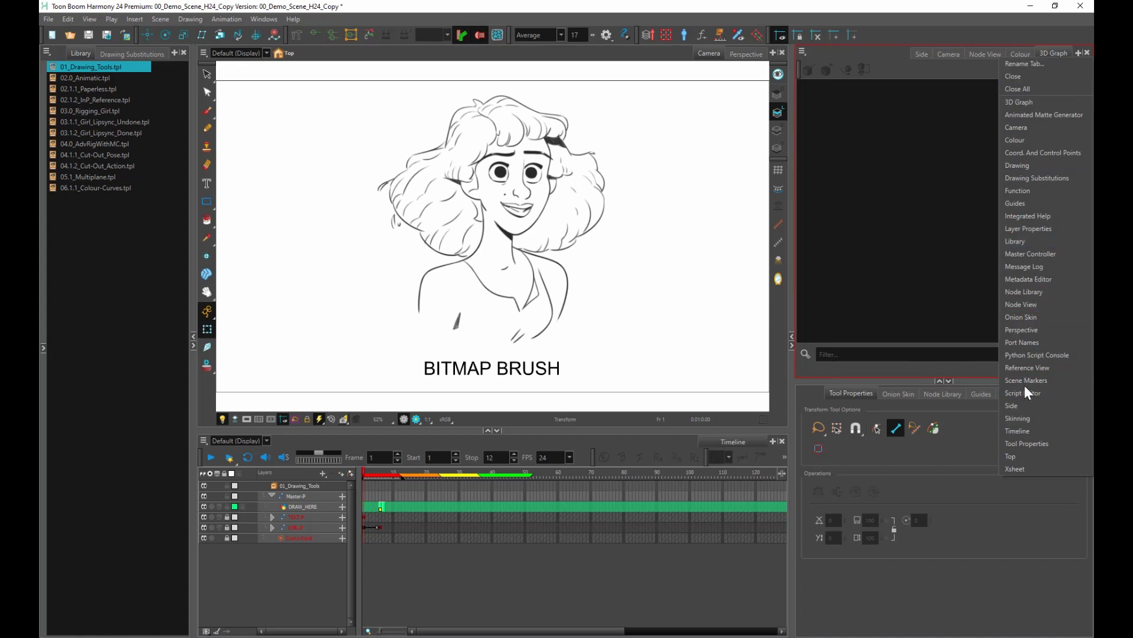
{"action": "left_click", "coordinate": [1022, 343]}
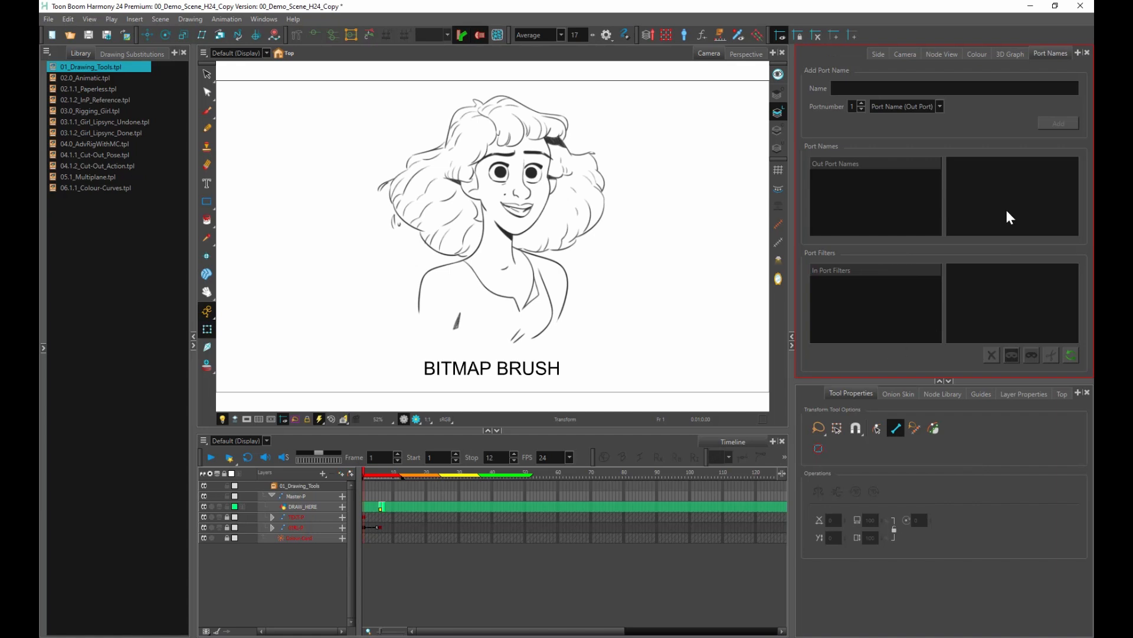
{"action": "left_click", "coordinate": [1087, 52]}
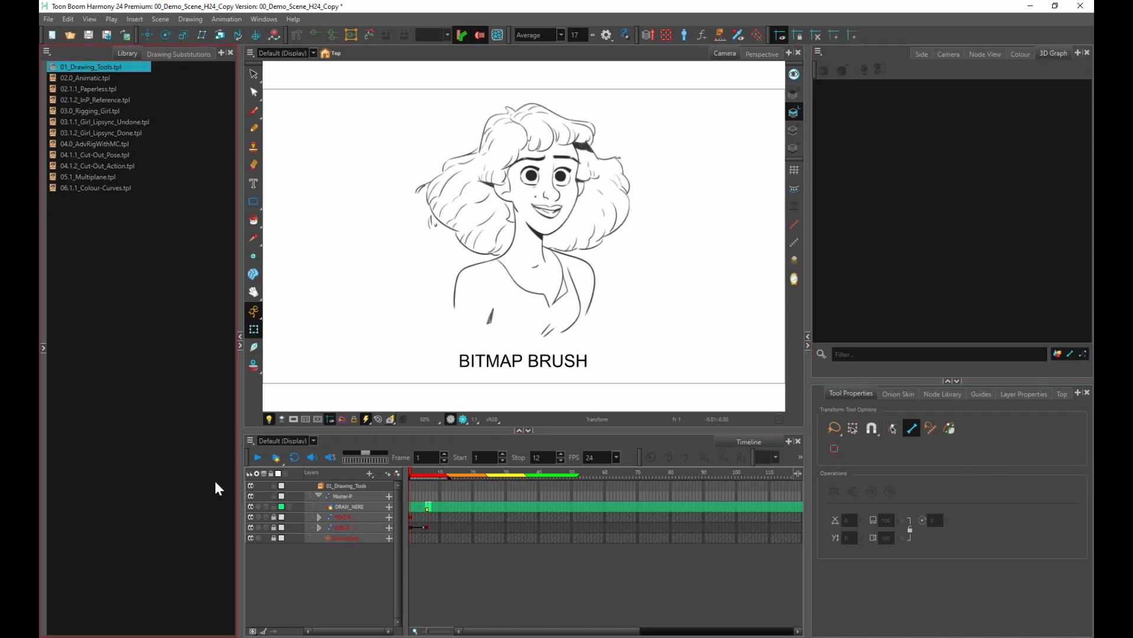
- Expand the collapsed area beside the Library's template list
{"action": "left_click", "coordinate": [44, 349]}
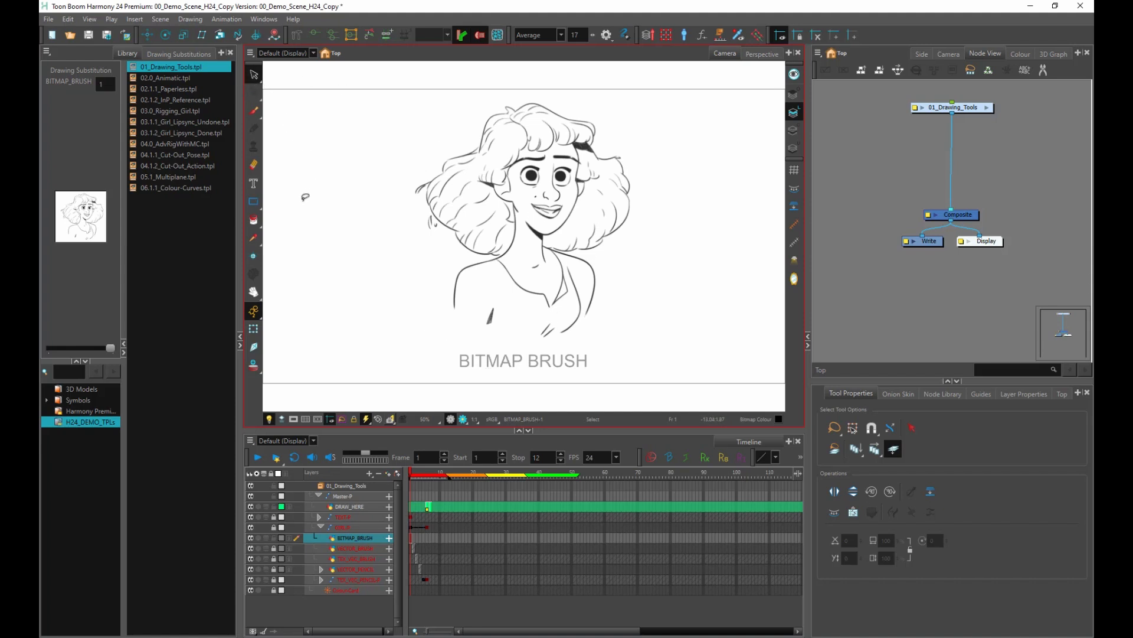
- Select the whole BITMAP_BRUSH drawing, rotate it slightly clockwise, and reduce its width and height
{"action": "left_click_drag", "start_coordinate": [306, 197], "coordinate": [668, 164]}
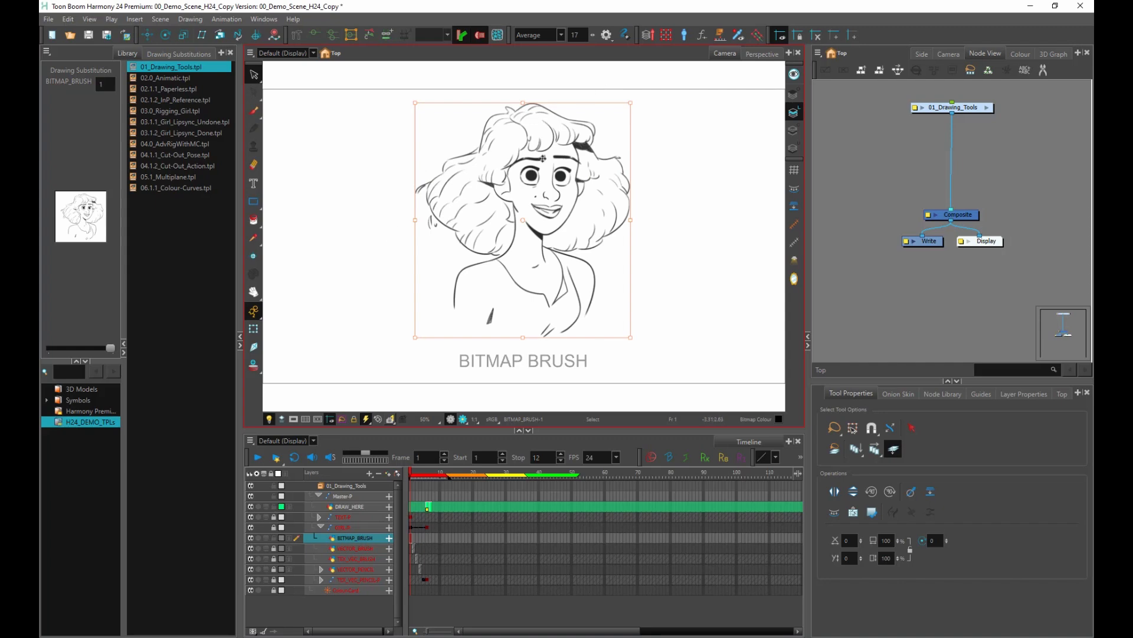
{"action": "mouse_move", "coordinate": [646, 95]}
{"action": "left_mouse_down"}
{"action": "mouse_move", "coordinate": [643, 106]}
{"action": "mouse_move", "coordinate": [623, 87]}
{"action": "mouse_move", "coordinate": [632, 147]}
{"action": "mouse_move", "coordinate": [605, 124]}
{"action": "mouse_move", "coordinate": [614, 133]}
{"action": "left_mouse_up"}
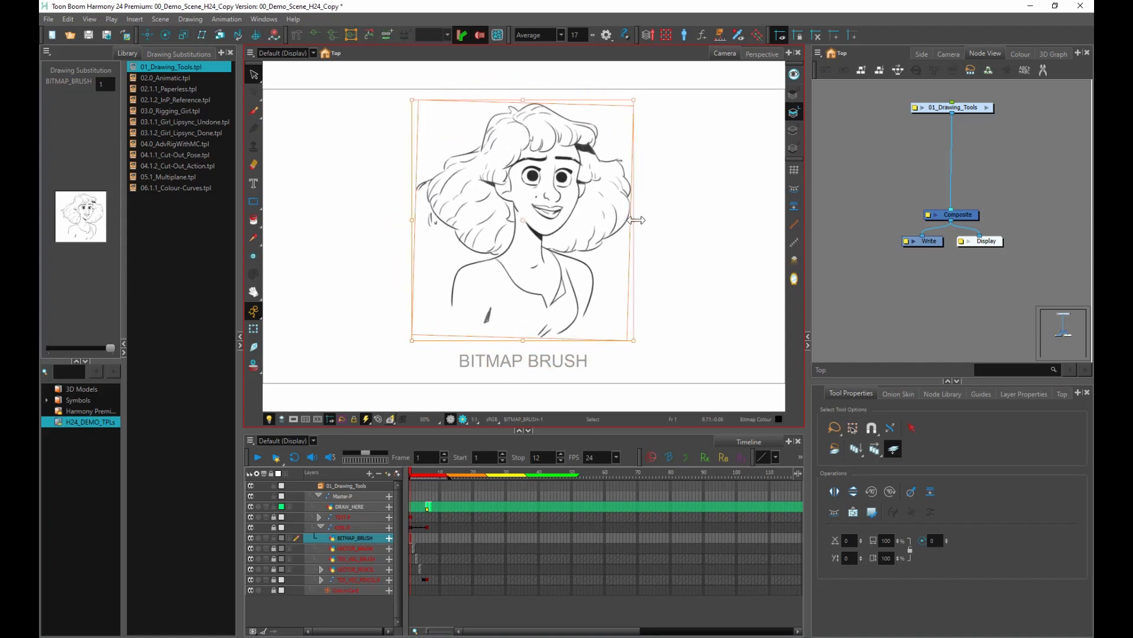
{"action": "left_click_drag", "start_coordinate": [637, 220], "coordinate": [574, 220]}
{"action": "left_click_drag", "start_coordinate": [492, 340], "coordinate": [484, 331]}
{"action": "mouse_move", "coordinate": [523, 101]}
{"action": "left_mouse_down"}
{"action": "mouse_move", "coordinate": [589, 101]}
{"action": "mouse_move", "coordinate": [441, 117]}
{"action": "mouse_move", "coordinate": [605, 101]}
{"action": "mouse_move", "coordinate": [524, 101]}
{"action": "left_mouse_up"}
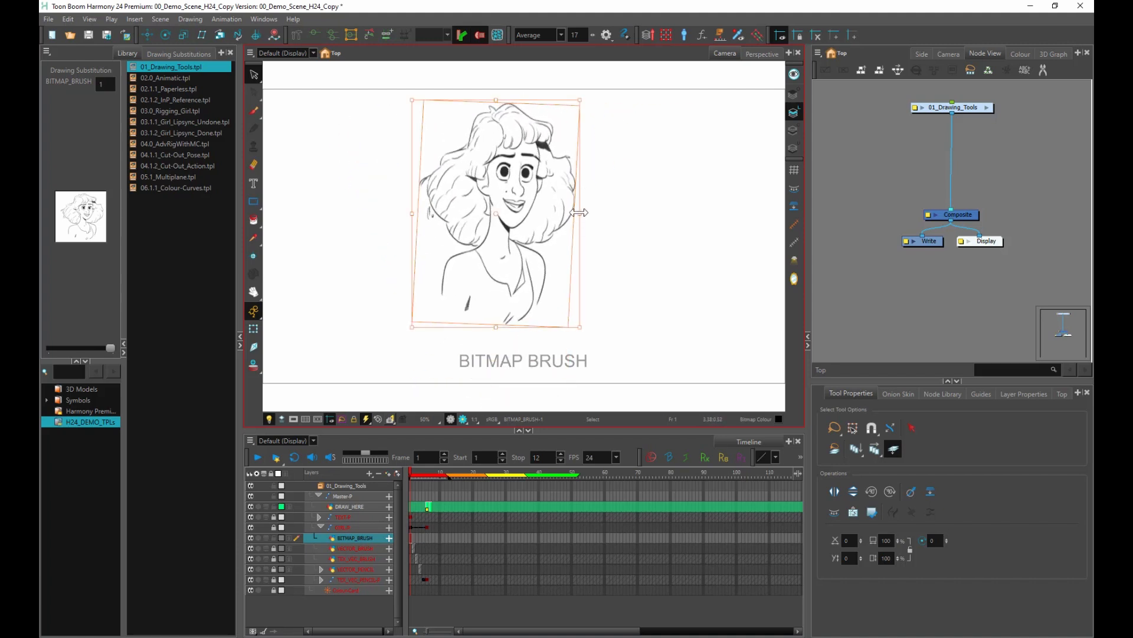
- Stretch the bitmap drawing back to about its original width, skew it slightly, and deselect it
{"action": "left_click_drag", "start_coordinate": [579, 213], "coordinate": [636, 214]}
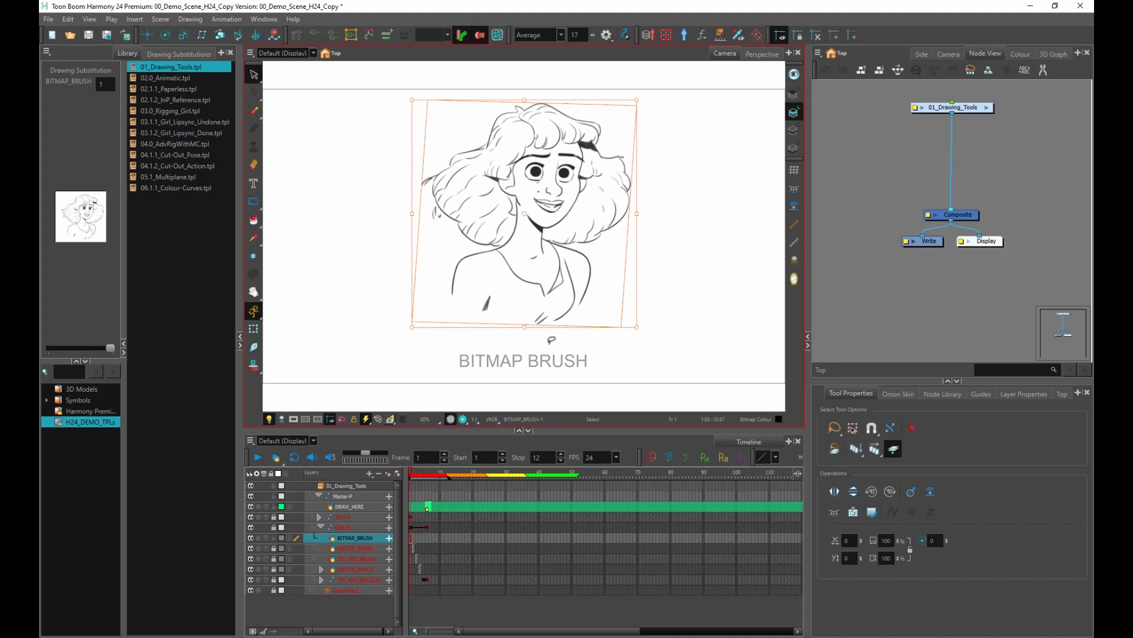
{"action": "left_click_drag", "start_coordinate": [546, 327], "coordinate": [554, 327]}
{"action": "left_click_drag", "start_coordinate": [581, 100], "coordinate": [576, 100]}
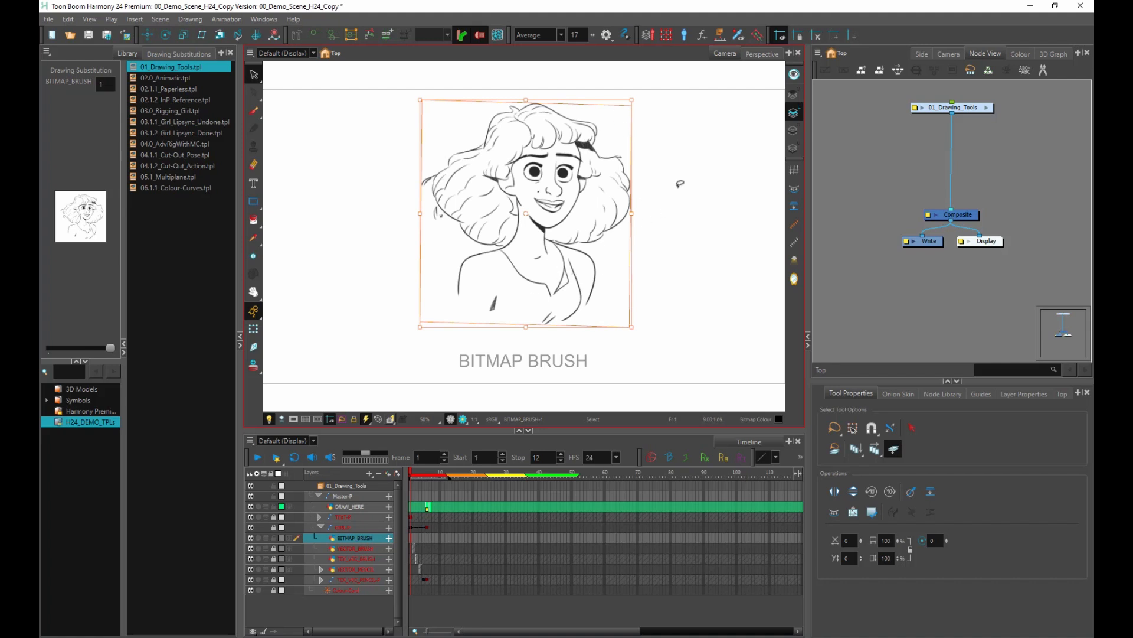
{"action": "left_click", "coordinate": [680, 184]}
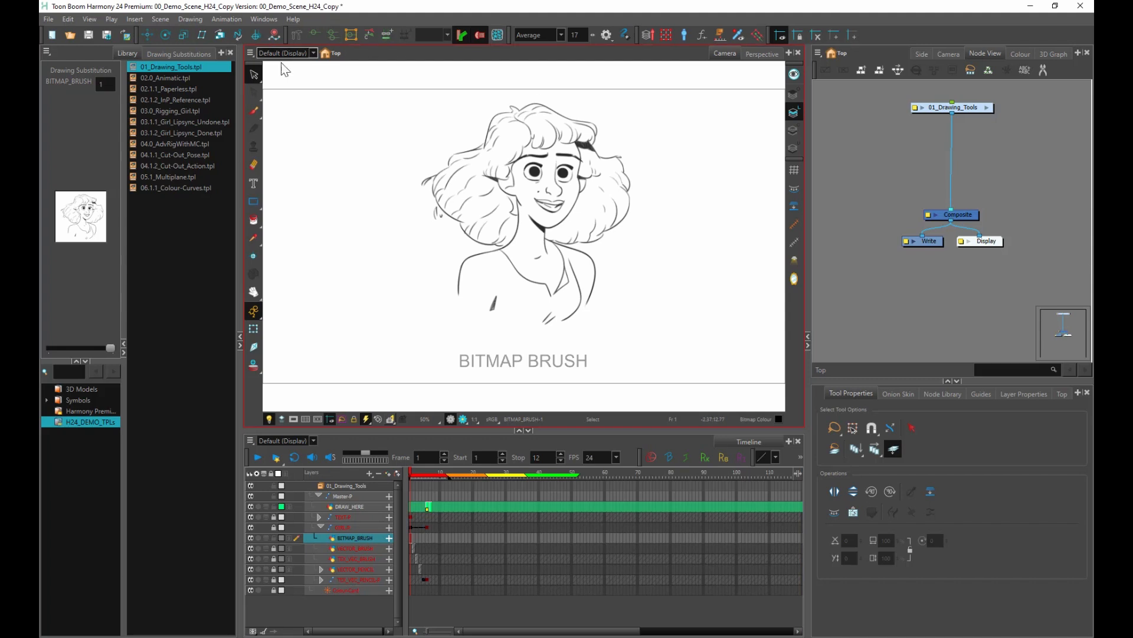
- Try rotating the whole VECTOR_BRUSH drawing slightly counterclockwise, and undo the rotation
{"action": "left_click", "coordinate": [253, 111]}
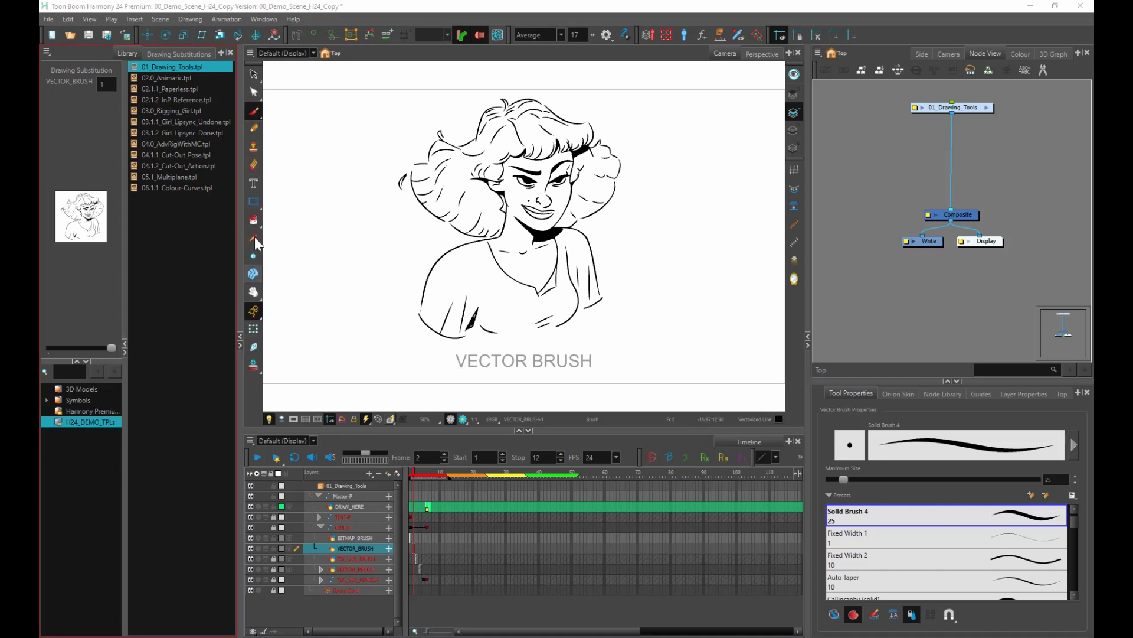
{"action": "left_click", "coordinate": [254, 75]}
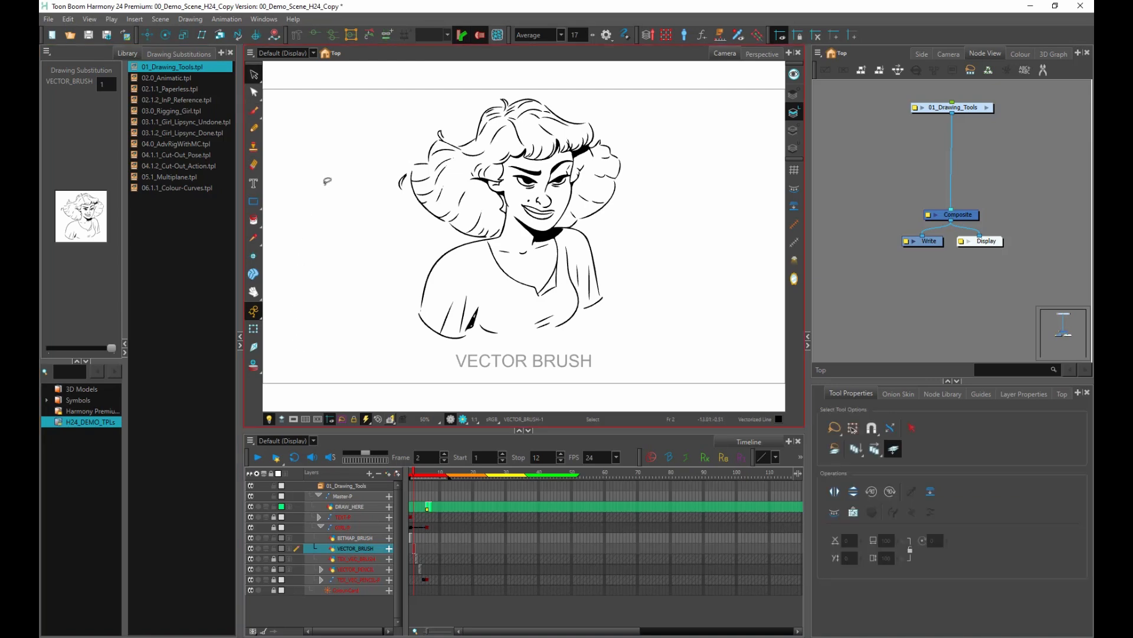
{"action": "mouse_move", "coordinate": [307, 192]}
{"action": "left_mouse_down"}
{"action": "mouse_move", "coordinate": [425, 177]}
{"action": "mouse_move", "coordinate": [636, 216]}
{"action": "mouse_move", "coordinate": [361, 209]}
{"action": "mouse_move", "coordinate": [614, 356]}
{"action": "left_mouse_up"}
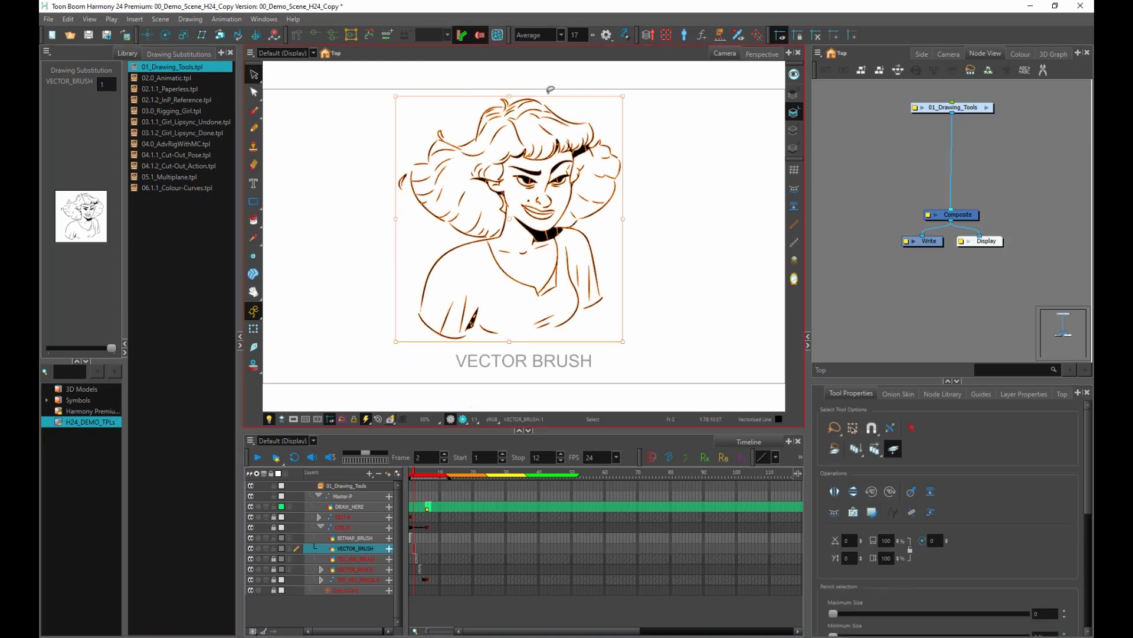
{"action": "mouse_move", "coordinate": [638, 94]}
{"action": "left_mouse_down"}
{"action": "mouse_move", "coordinate": [637, 113]}
{"action": "mouse_move", "coordinate": [611, 58]}
{"action": "mouse_move", "coordinate": [614, 74]}
{"action": "left_mouse_up"}
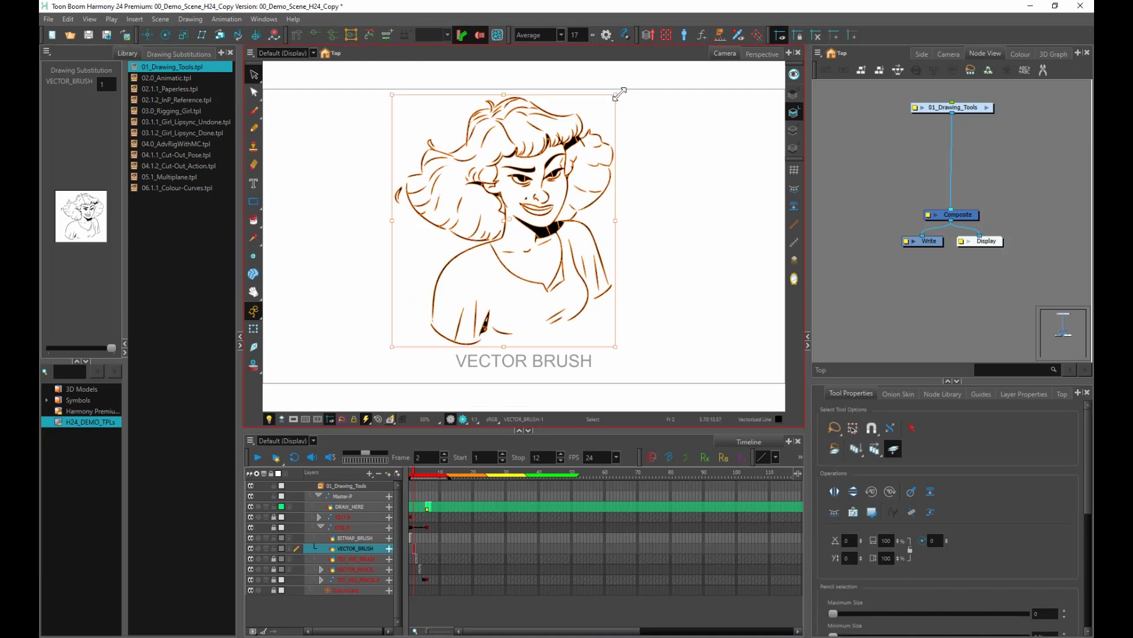
{"action": "key", "text": "ctrl+z"}
- Try transforming only the hair strokes on the right side of the vector drawing, and undo the change
{"action": "left_click", "coordinate": [660, 163]}
{"action": "mouse_move", "coordinate": [633, 127]}
{"action": "left_mouse_down"}
{"action": "mouse_move", "coordinate": [607, 232]}
{"action": "mouse_move", "coordinate": [641, 137]}
{"action": "mouse_move", "coordinate": [642, 248]}
{"action": "left_mouse_up"}
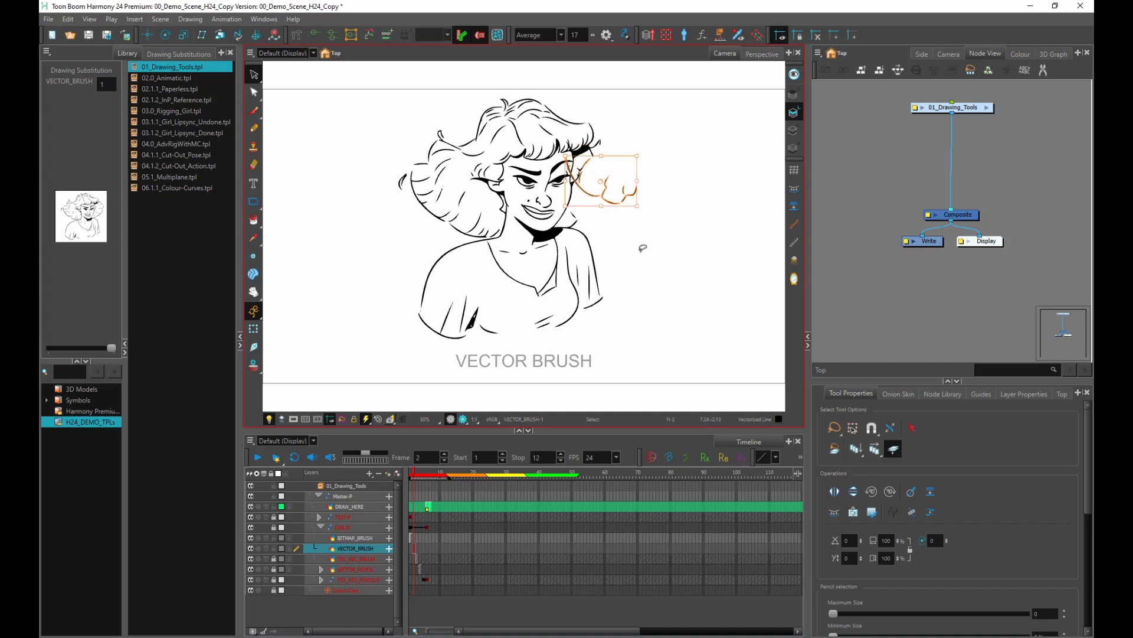
{"action": "key", "text": "ctrl+z"}
{"action": "left_click", "coordinate": [651, 233]}
- Thicken the left shoulder line of the vector drawing by reshaping its outline with the Contour Editor
{"action": "left_click", "coordinate": [254, 93]}
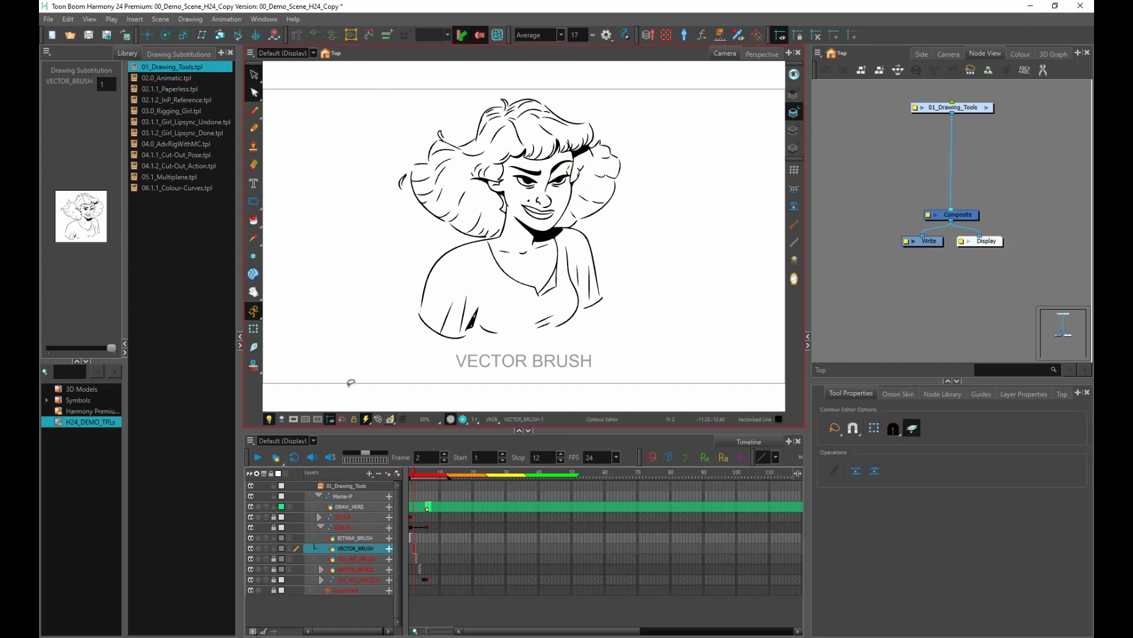
{"action": "mouse_move", "coordinate": [369, 220]}
{"action": "left_mouse_down"}
{"action": "mouse_move", "coordinate": [533, 335]}
{"action": "mouse_move", "coordinate": [511, 277]}
{"action": "left_mouse_up"}
{"action": "scroll", "coordinate": [397, 220], "scroll_direction": "up", "scroll_amount": 5}
{"action": "scroll", "coordinate": [478, 245], "scroll_direction": "up", "scroll_amount": 6}
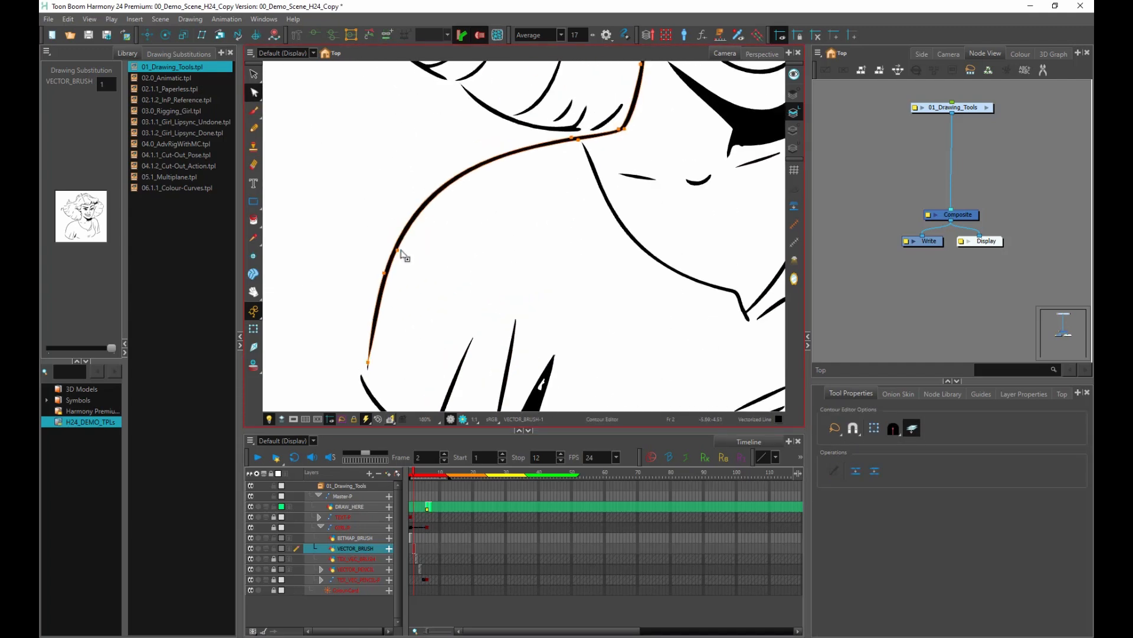
{"action": "mouse_move", "coordinate": [400, 250]}
{"action": "left_mouse_down"}
{"action": "mouse_move", "coordinate": [413, 260]}
{"action": "mouse_move", "coordinate": [367, 262]}
{"action": "mouse_move", "coordinate": [413, 260]}
{"action": "mouse_move", "coordinate": [384, 253]}
{"action": "mouse_move", "coordinate": [394, 254]}
{"action": "left_mouse_up"}
{"action": "left_click", "coordinate": [443, 311]}
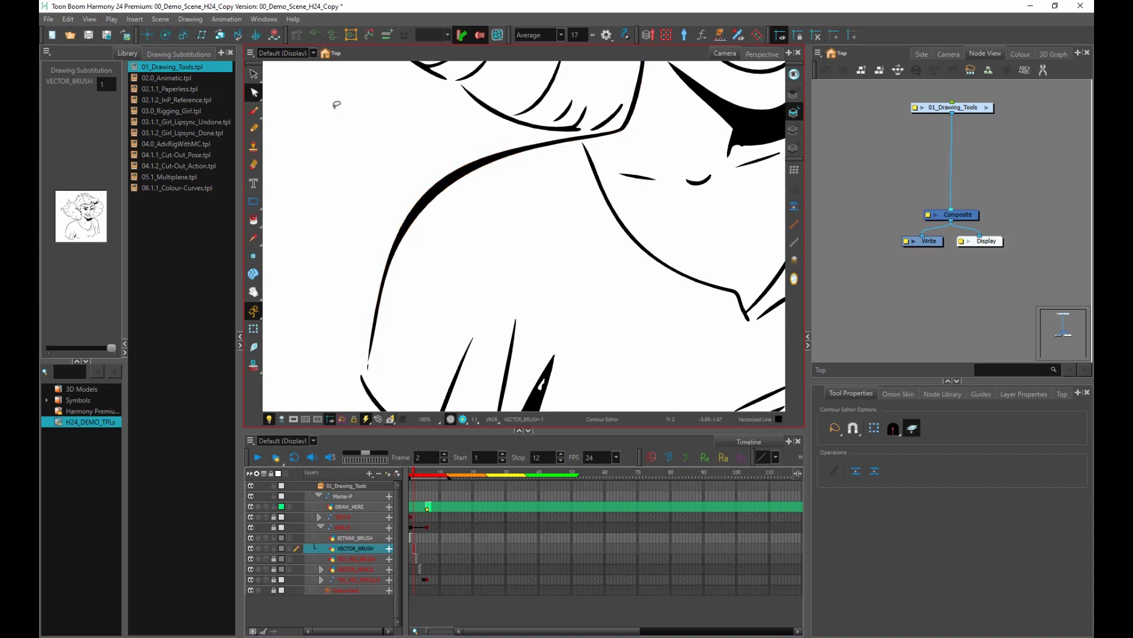
- Bend the lower part of the left shoulder line inward with the Centerline Editor, undoing the last handle change near the neck
{"action": "left_click", "coordinate": [254, 93]}
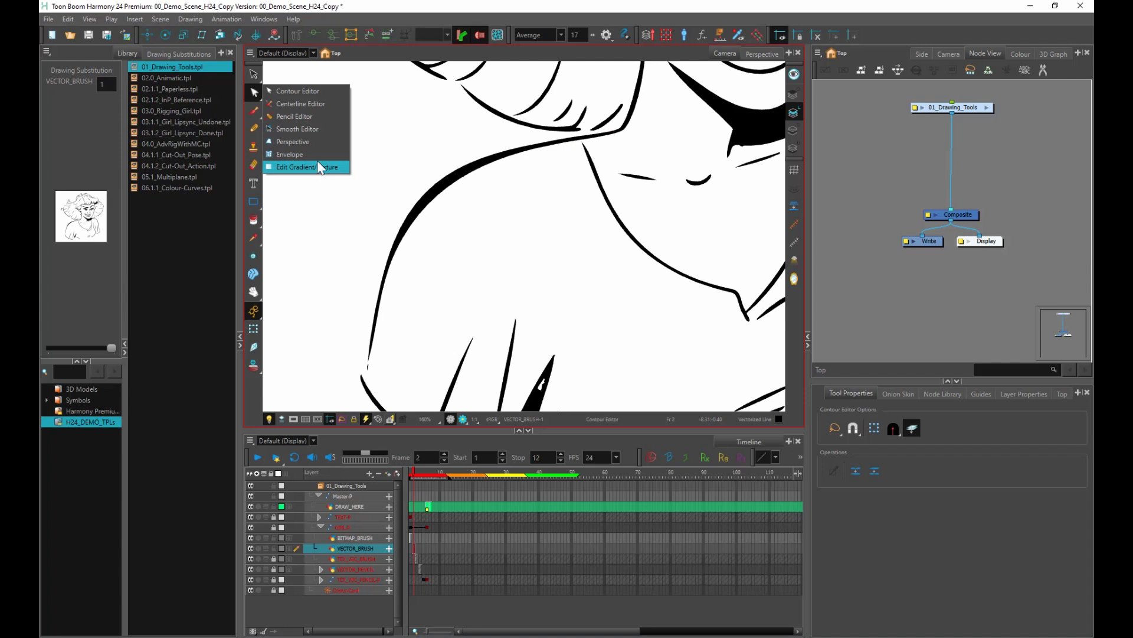
{"action": "left_click", "coordinate": [307, 104]}
{"action": "scroll", "coordinate": [451, 252], "scroll_direction": "down", "scroll_amount": 2}
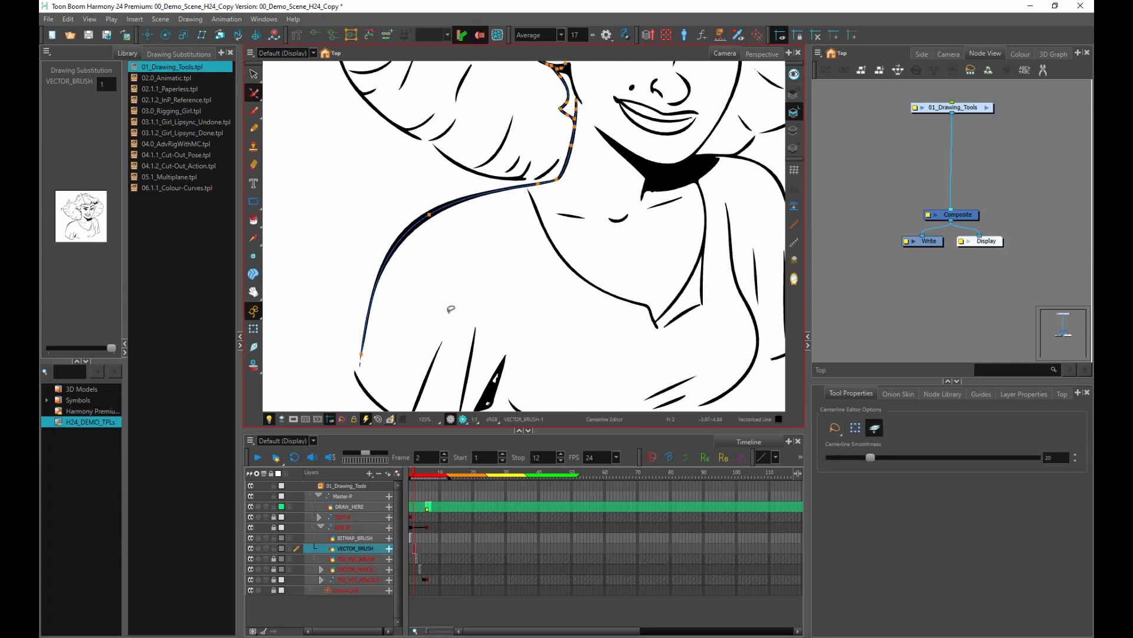
{"action": "left_click", "coordinate": [362, 354]}
{"action": "left_click_drag", "start_coordinate": [369, 312], "coordinate": [410, 315]}
{"action": "left_click", "coordinate": [429, 215]}
{"action": "mouse_move", "coordinate": [379, 245]}
{"action": "left_mouse_down"}
{"action": "mouse_move", "coordinate": [417, 263]}
{"action": "mouse_move", "coordinate": [391, 247]}
{"action": "left_mouse_up"}
{"action": "left_click_drag", "start_coordinate": [460, 192], "coordinate": [465, 218]}
{"action": "key", "text": "ctrl+z"}
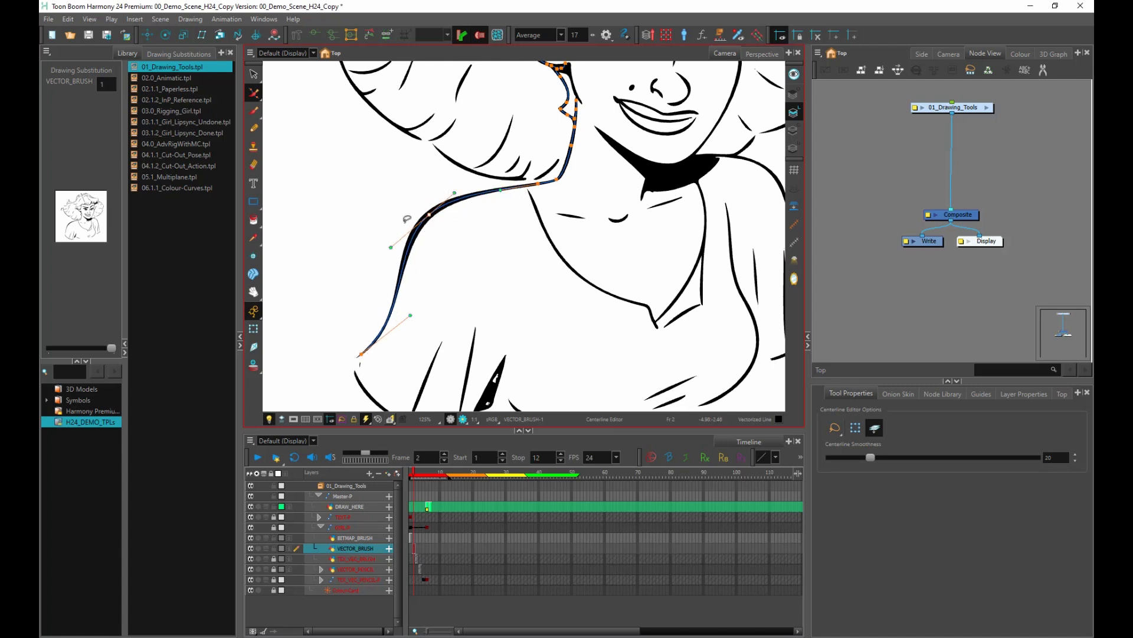
- Round the left shoulder line outward with its lower centerline handle, and slightly adjust the curve toward the neck
{"action": "left_click_drag", "start_coordinate": [411, 315], "coordinate": [357, 299]}
{"action": "left_click", "coordinate": [538, 184]}
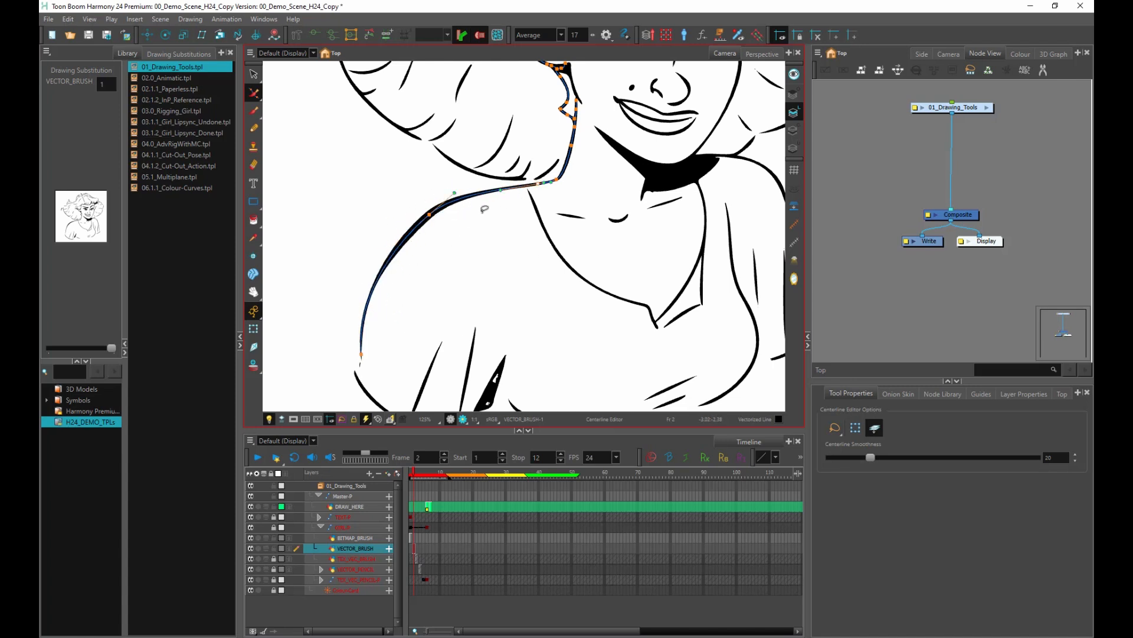
{"action": "mouse_move", "coordinate": [454, 196]}
{"action": "left_mouse_down"}
{"action": "mouse_move", "coordinate": [463, 221]}
{"action": "mouse_move", "coordinate": [456, 200]}
{"action": "left_mouse_up"}
{"action": "key", "text": "Escape"}
{"action": "scroll", "coordinate": [525, 337], "scroll_direction": "down", "scroll_amount": 2}
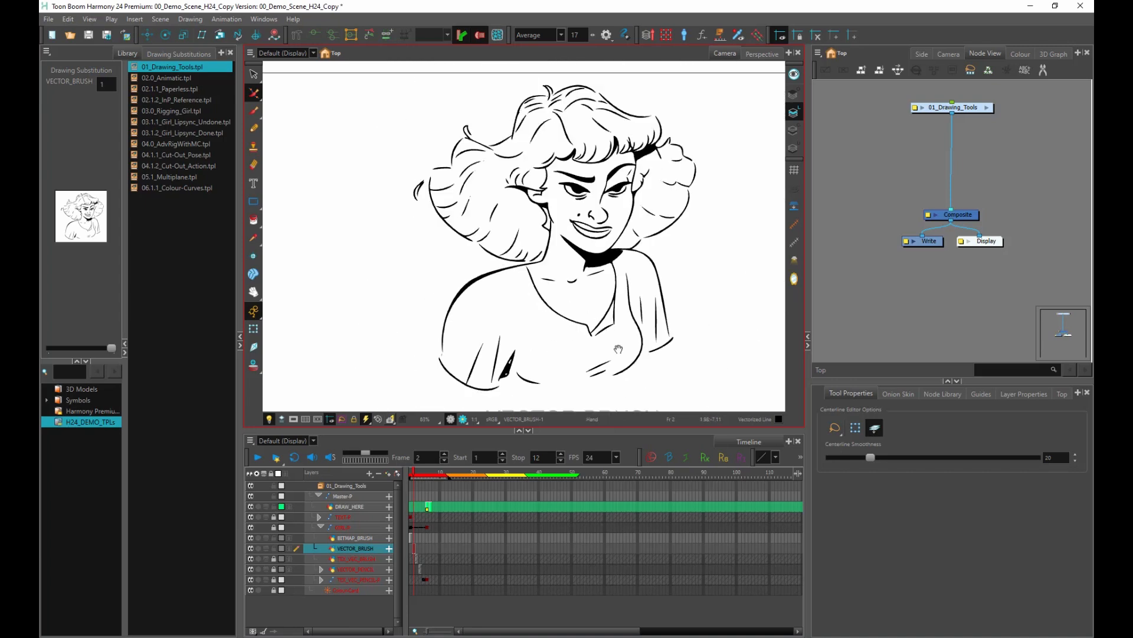
{"action": "left_click_drag", "start_coordinate": [618, 349], "coordinate": [599, 342]}
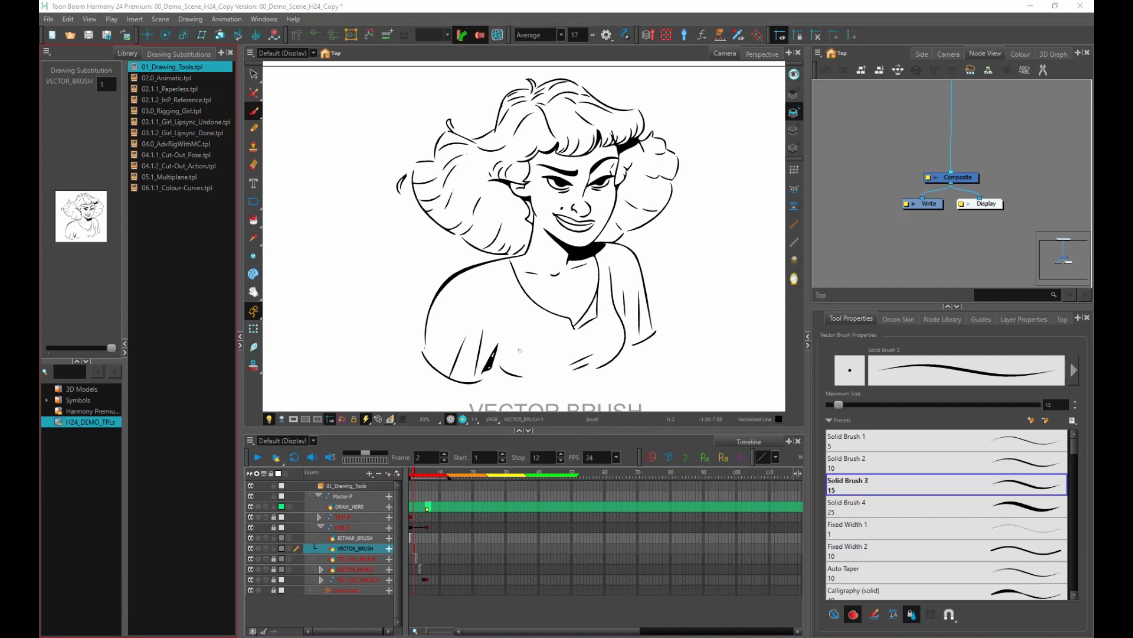
- Choose the Fuzzy Pencil Lead preset for the Brush tool
{"action": "left_click", "coordinate": [253, 112]}
{"action": "mouse_move", "coordinate": [1074, 449]}
{"action": "left_mouse_down"}
{"action": "mouse_move", "coordinate": [1071, 490]}
{"action": "mouse_move", "coordinate": [1074, 447]}
{"action": "mouse_move", "coordinate": [1074, 478]}
{"action": "left_mouse_up"}
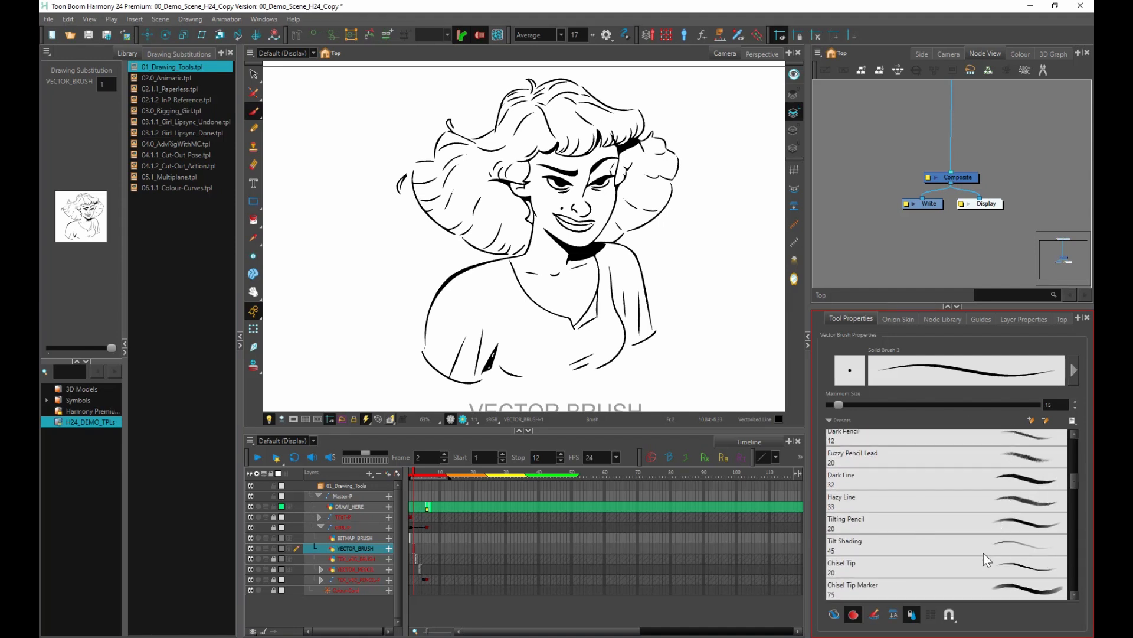
{"action": "left_click", "coordinate": [1019, 458]}
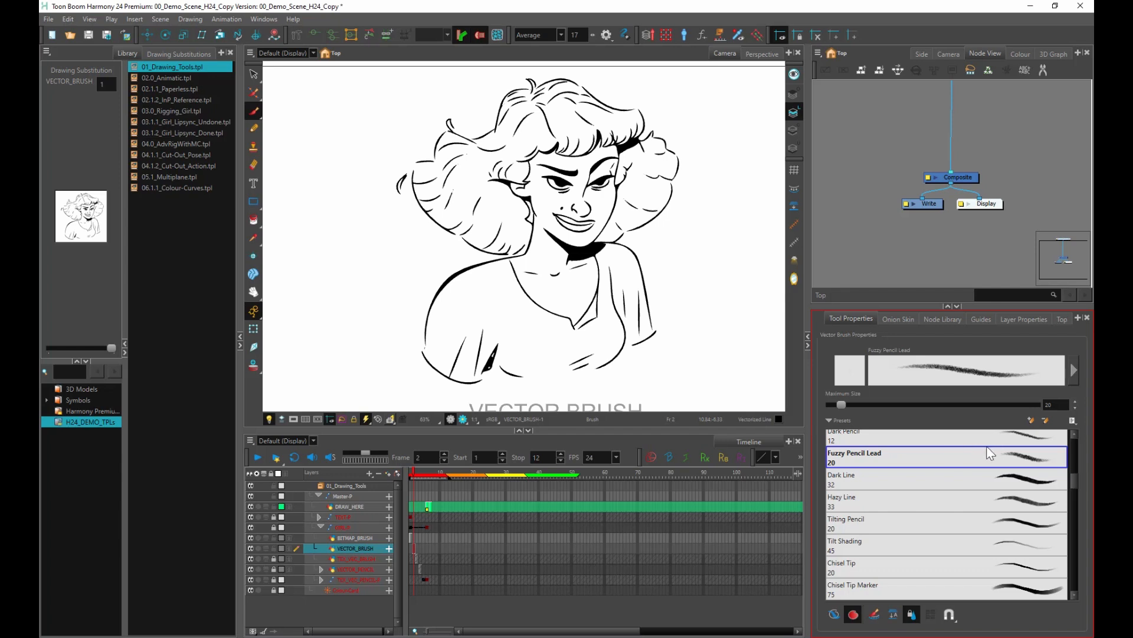
- Set the Fuzzy Pencil Lead tip's Random Offset X to 122% and Random Offset Y to 70.7% in the brush properties
{"action": "left_click", "coordinate": [1075, 370]}
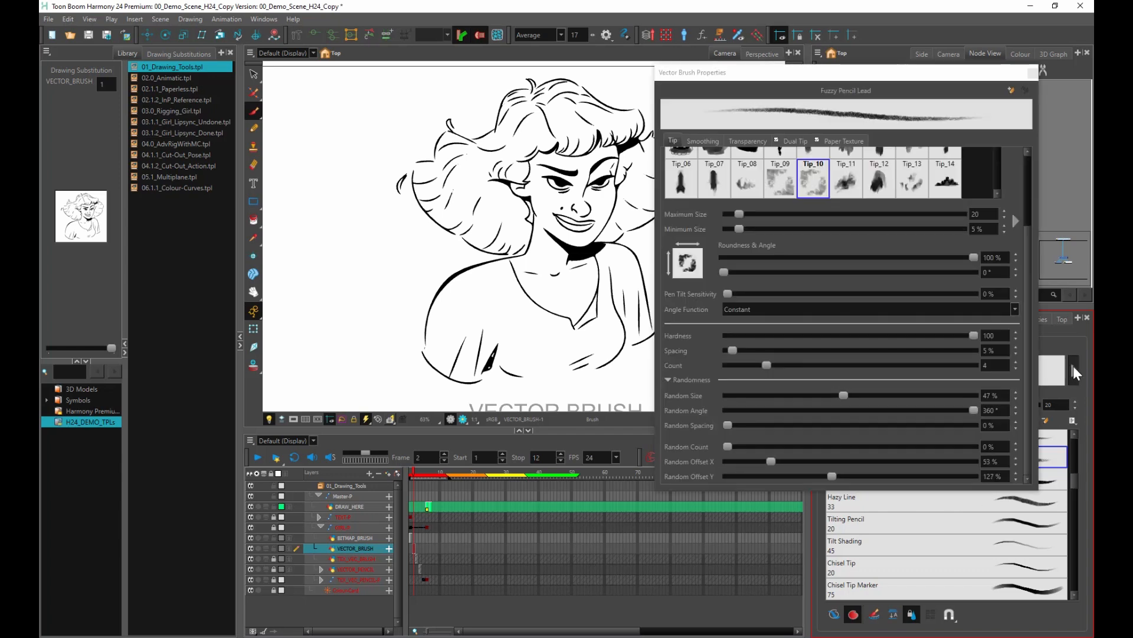
{"action": "left_click_drag", "start_coordinate": [729, 71], "coordinate": [667, 73]}
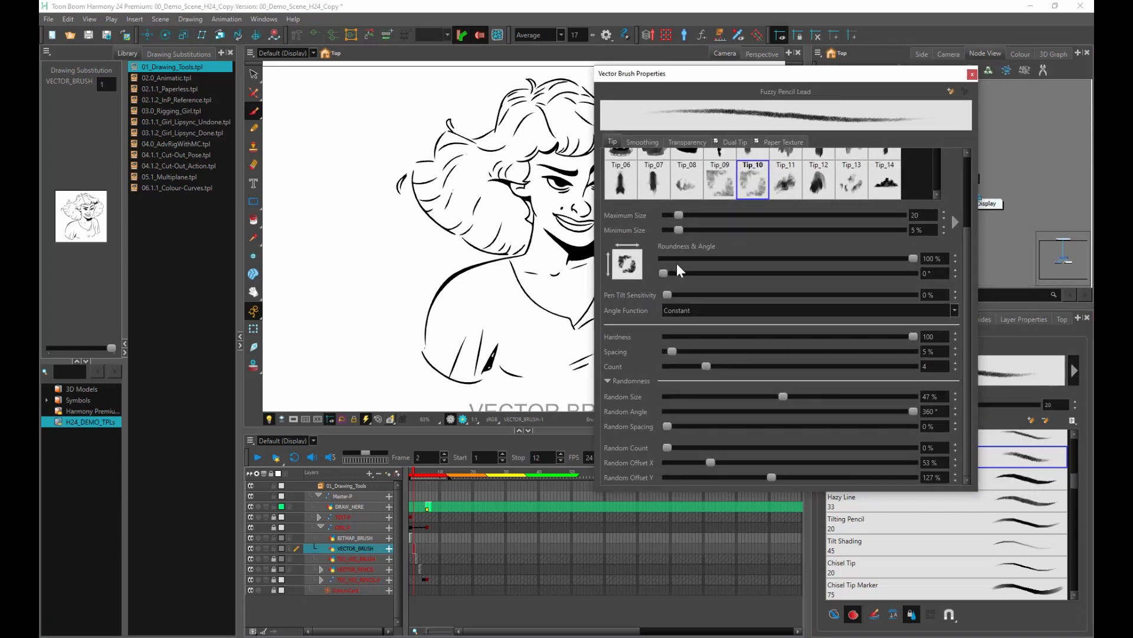
{"action": "mouse_move", "coordinate": [966, 321]}
{"action": "left_mouse_down"}
{"action": "mouse_move", "coordinate": [962, 195]}
{"action": "mouse_move", "coordinate": [969, 318]}
{"action": "left_mouse_up"}
{"action": "mouse_move", "coordinate": [771, 481]}
{"action": "left_mouse_down"}
{"action": "mouse_move", "coordinate": [882, 482]}
{"action": "mouse_move", "coordinate": [724, 483]}
{"action": "mouse_move", "coordinate": [767, 461]}
{"action": "left_mouse_up"}
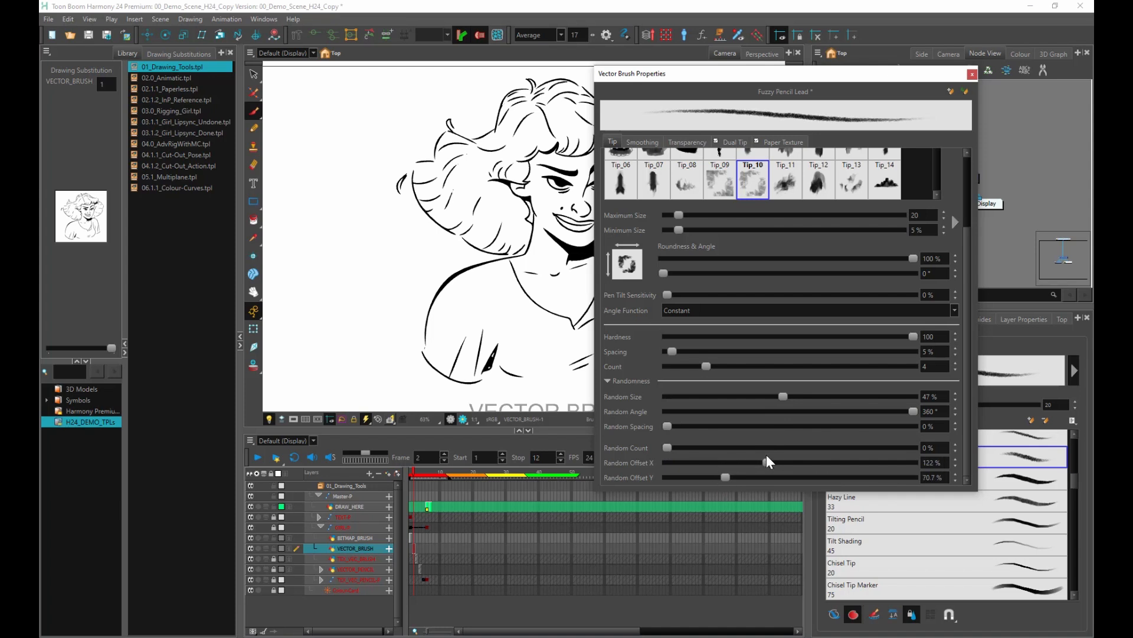
{"action": "left_click_drag", "start_coordinate": [967, 285], "coordinate": [966, 274]}
{"action": "left_click_drag", "start_coordinate": [964, 394], "coordinate": [965, 408]}
{"action": "left_click", "coordinate": [972, 74]}
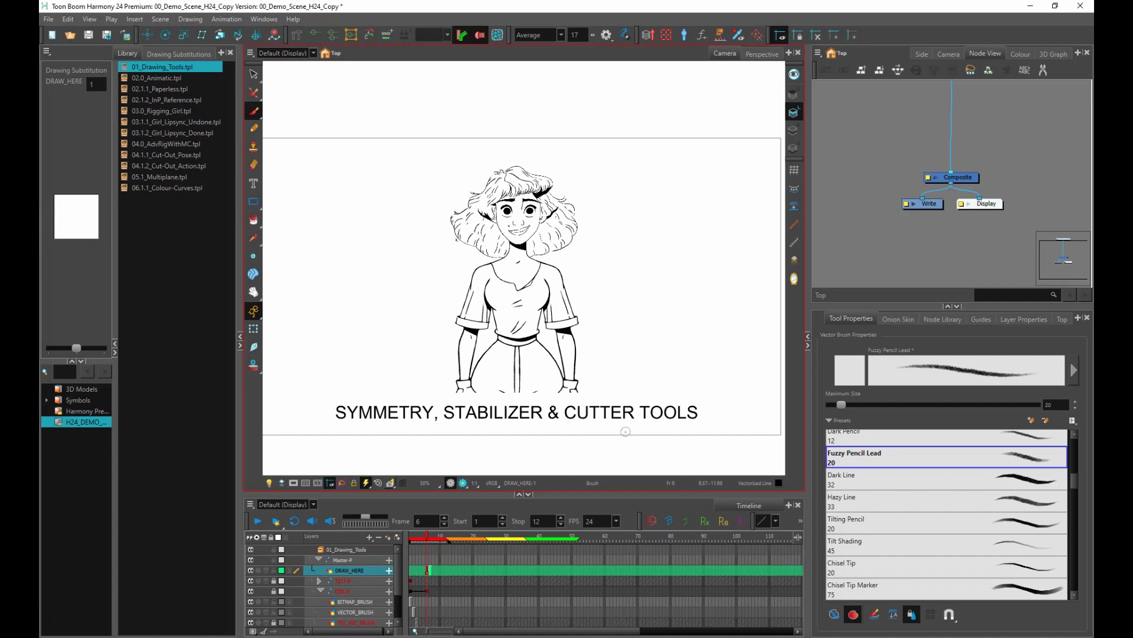
- Switch to the Pencil tool, look through its presets and choose the Pencil 2 preset
{"action": "left_click", "coordinate": [253, 127]}
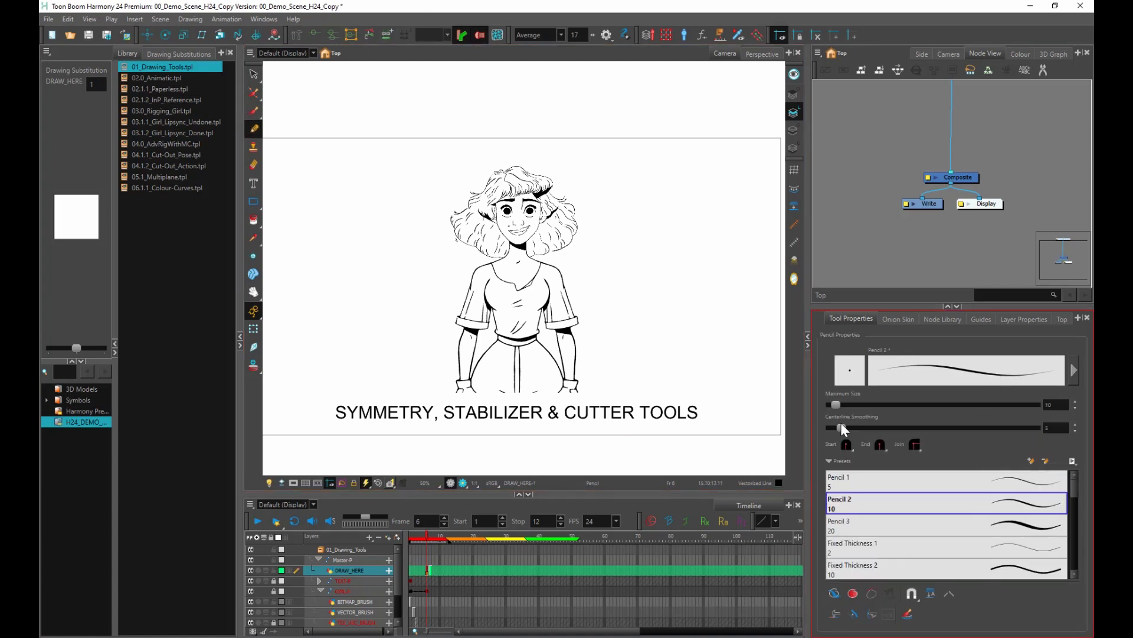
{"action": "mouse_move", "coordinate": [1072, 488]}
{"action": "left_mouse_down"}
{"action": "mouse_move", "coordinate": [1072, 536]}
{"action": "mouse_move", "coordinate": [1057, 472]}
{"action": "left_mouse_up"}
{"action": "scroll", "coordinate": [1029, 561], "scroll_direction": "down", "scroll_amount": 1}
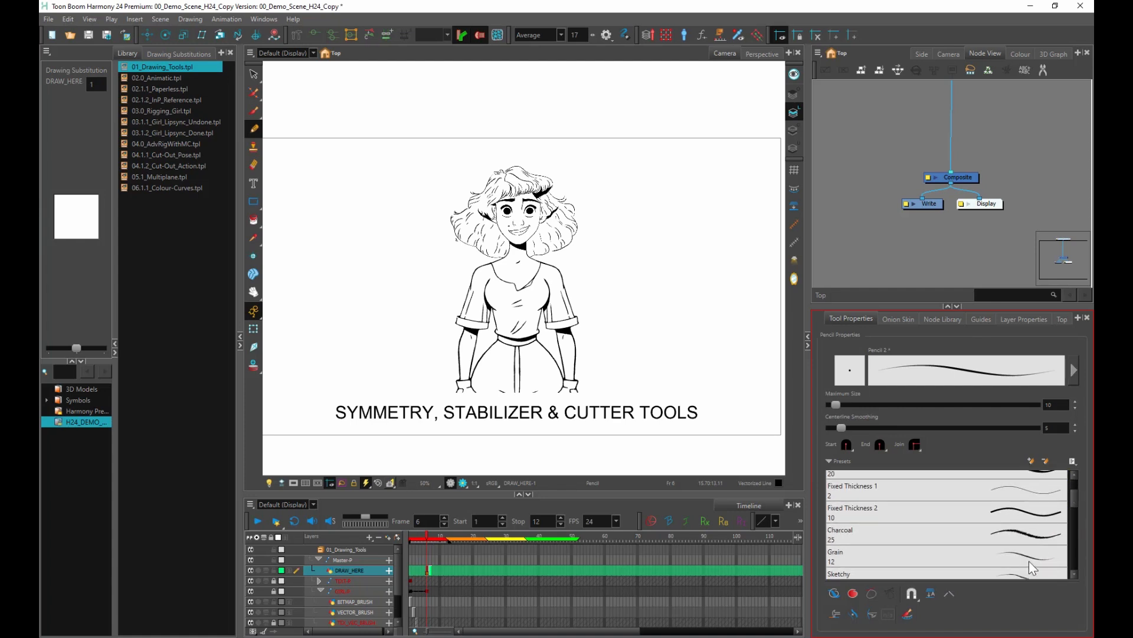
{"action": "scroll", "coordinate": [1074, 493], "scroll_direction": "up", "scroll_amount": 2}
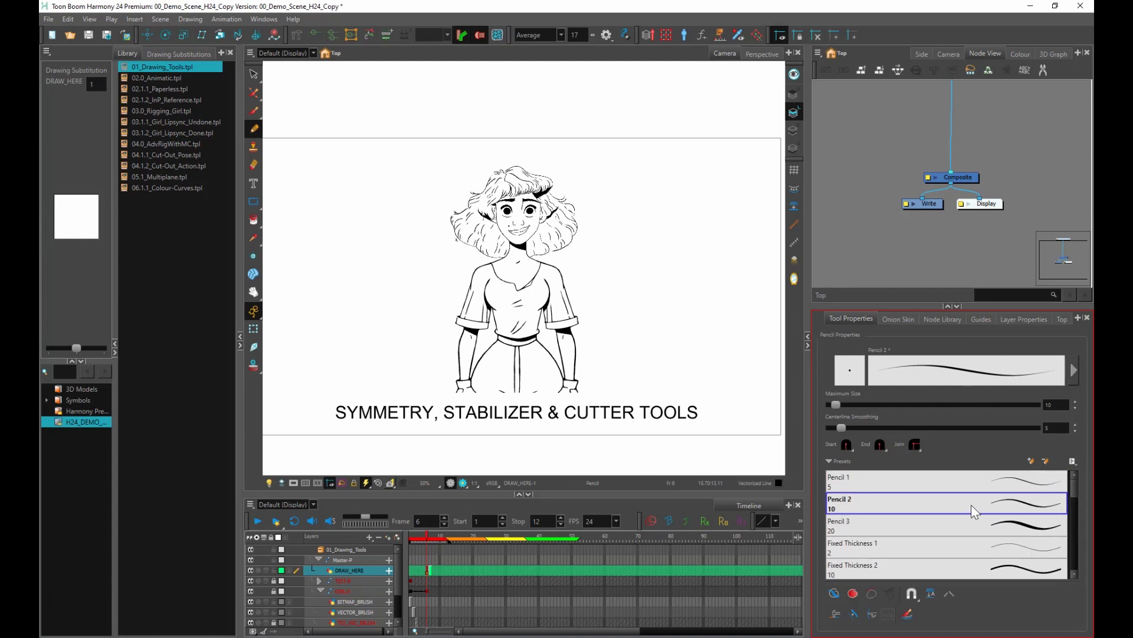
{"action": "left_click", "coordinate": [980, 502]}
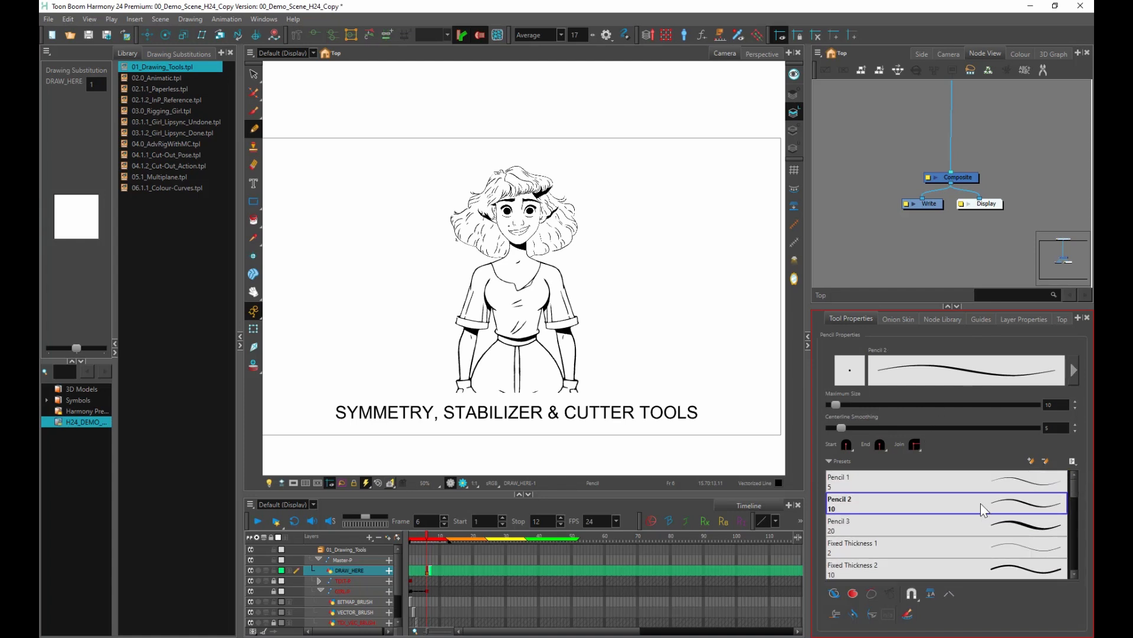
- Set the Pencil 2 preset's Minimum Opacity to 10% and view its Opacity Properties before closing the pencil properties
{"action": "left_click", "coordinate": [1074, 372]}
{"action": "left_click_drag", "start_coordinate": [817, 115], "coordinate": [903, 117]}
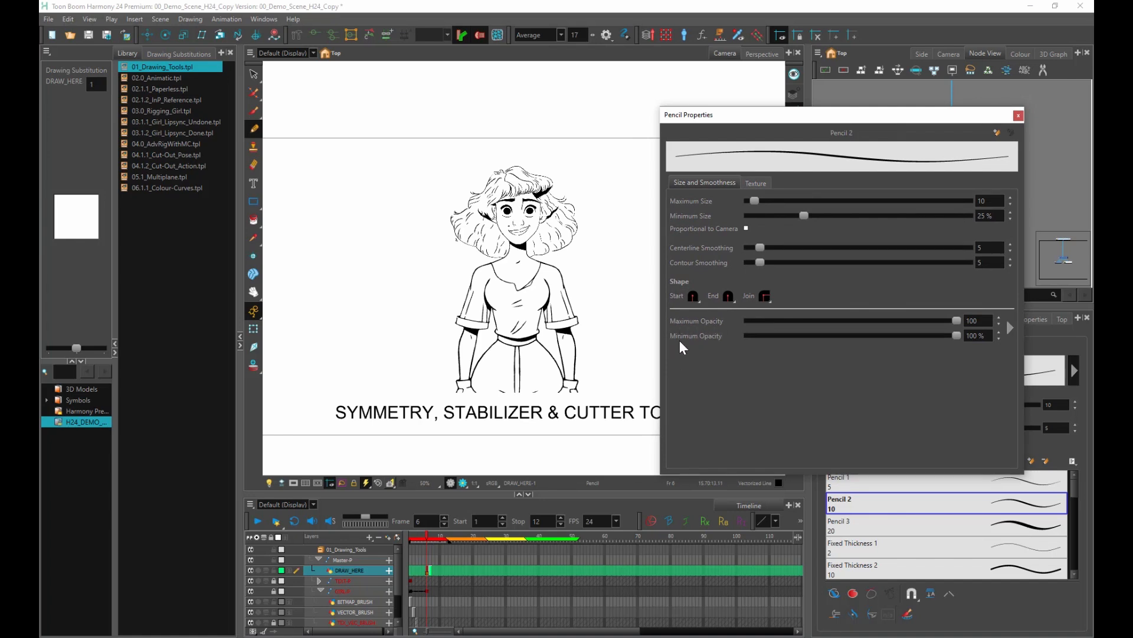
{"action": "mouse_move", "coordinate": [957, 335]}
{"action": "left_mouse_down"}
{"action": "mouse_move", "coordinate": [770, 338]}
{"action": "mouse_move", "coordinate": [937, 347]}
{"action": "mouse_move", "coordinate": [766, 349]}
{"action": "left_mouse_up"}
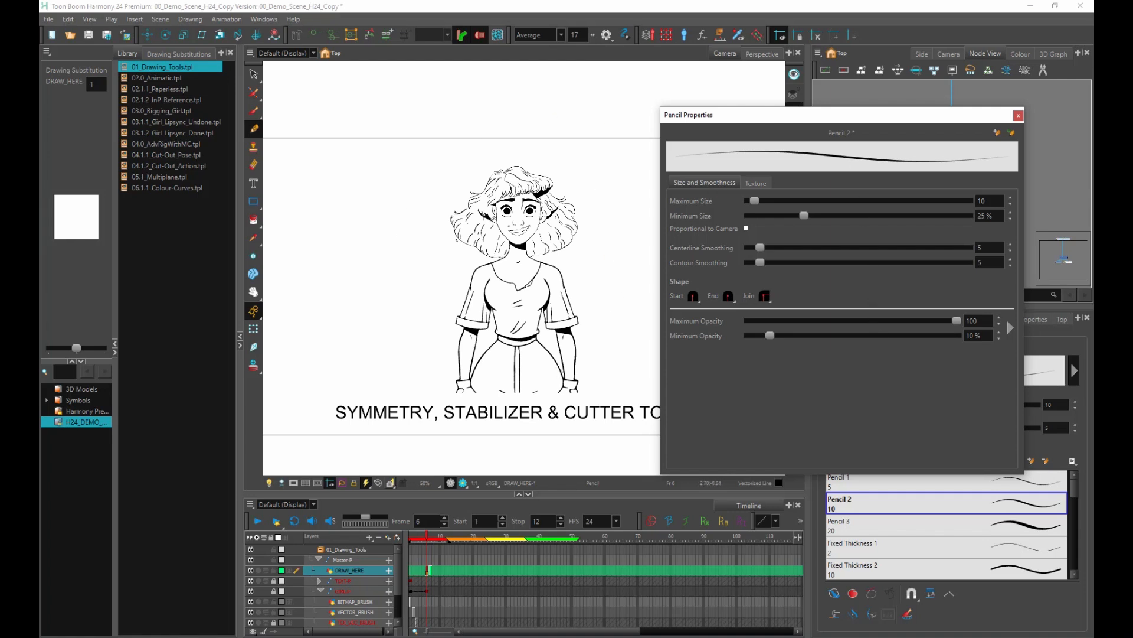
{"action": "left_click", "coordinate": [1008, 325]}
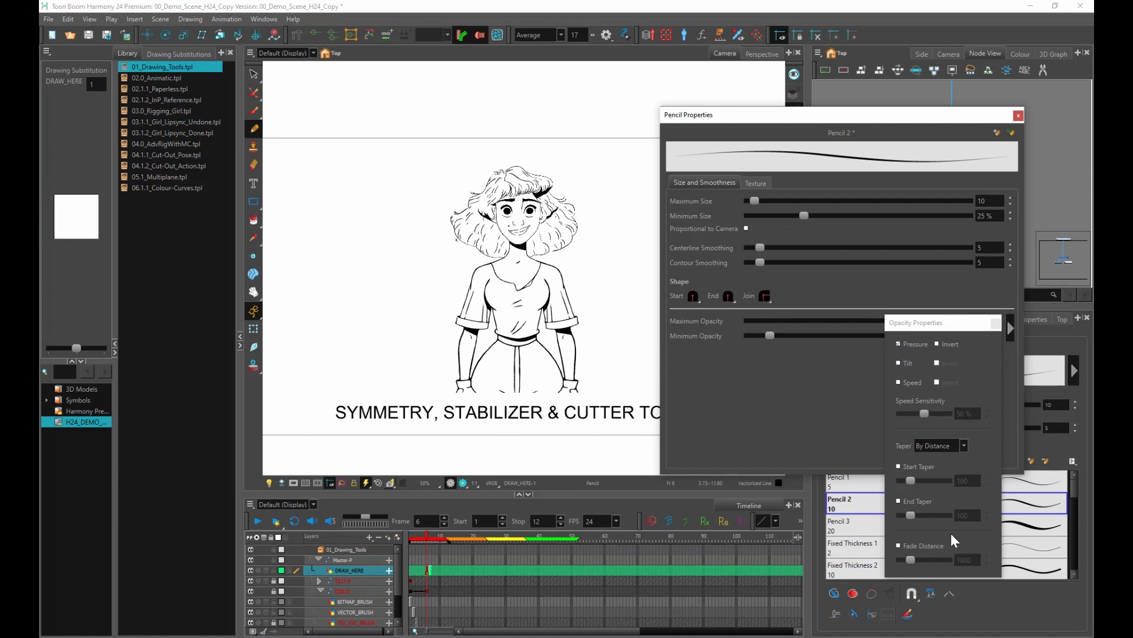
{"action": "left_click_drag", "start_coordinate": [939, 327], "coordinate": [946, 320]}
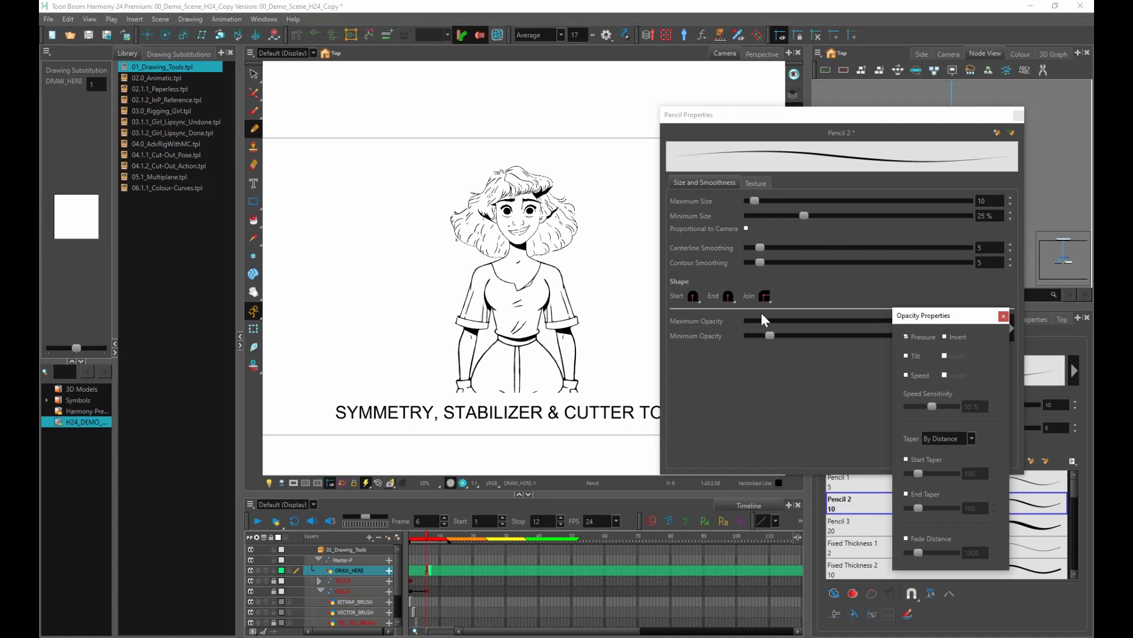
{"action": "left_click", "coordinate": [1004, 316]}
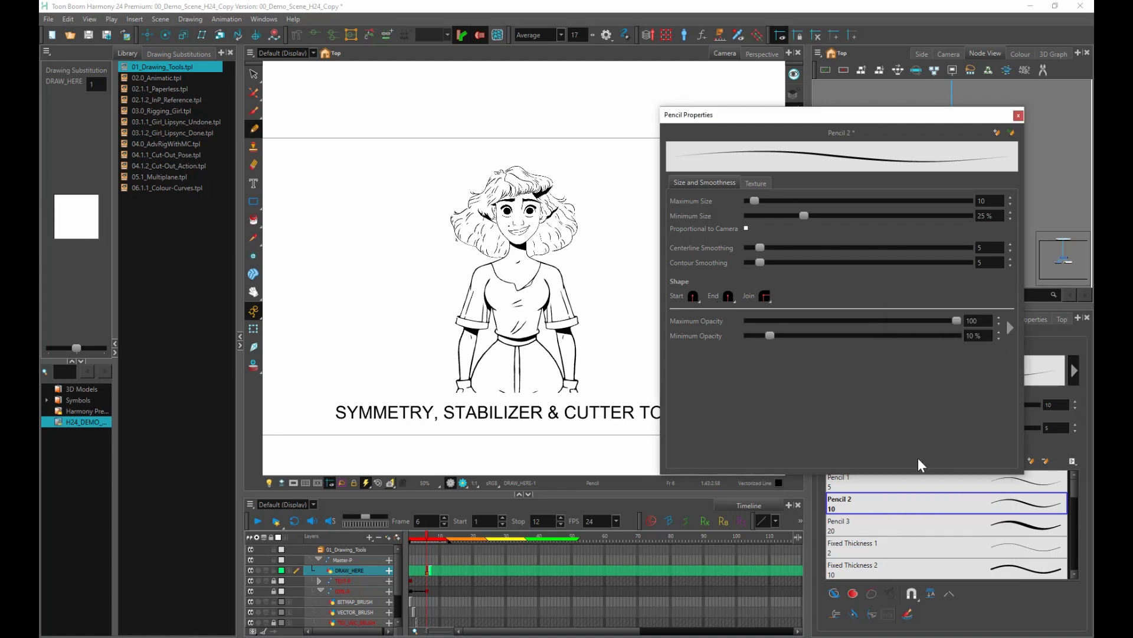
{"action": "left_click", "coordinate": [1018, 115]}
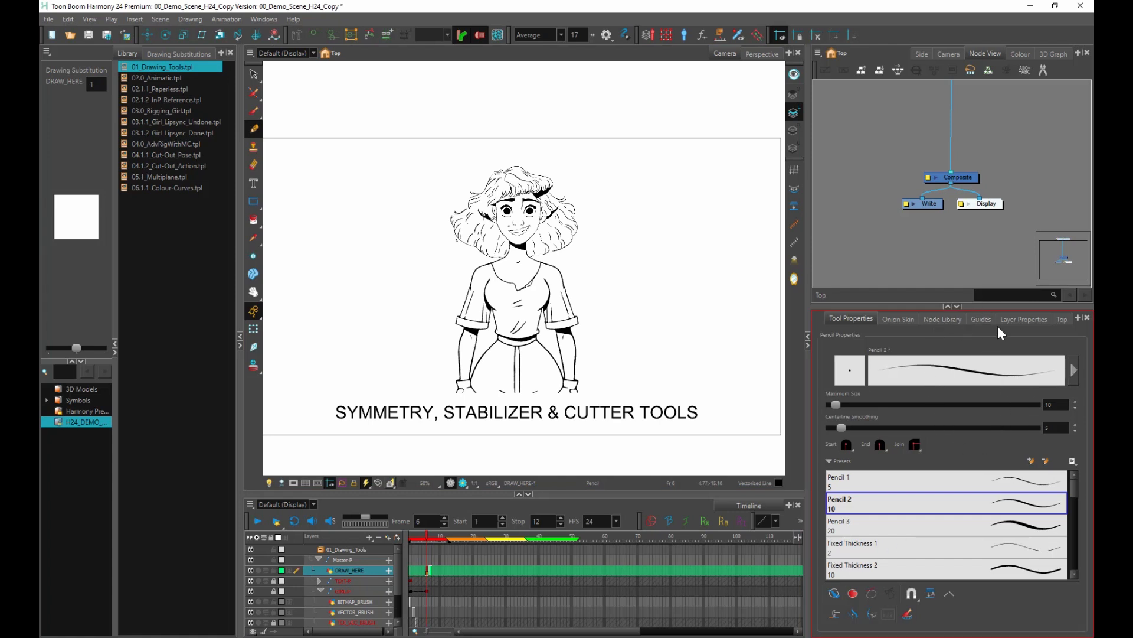
- Add a Vertical Symmetry guide to the drawing
{"action": "left_click", "coordinate": [981, 319]}
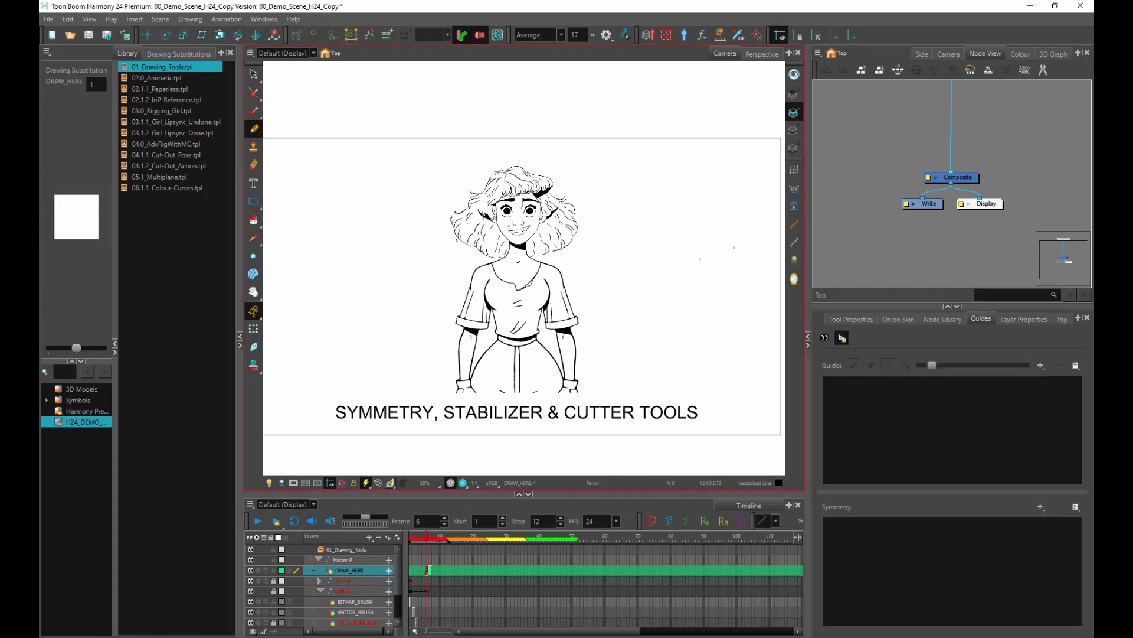
{"action": "left_click", "coordinate": [1041, 506]}
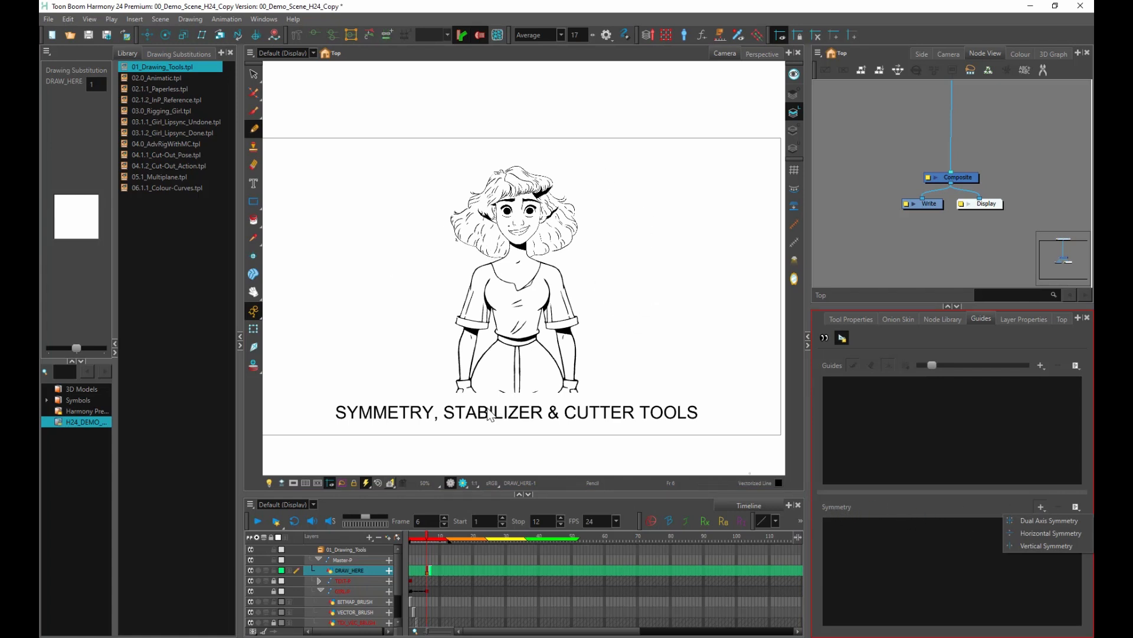
{"action": "left_click", "coordinate": [1053, 544]}
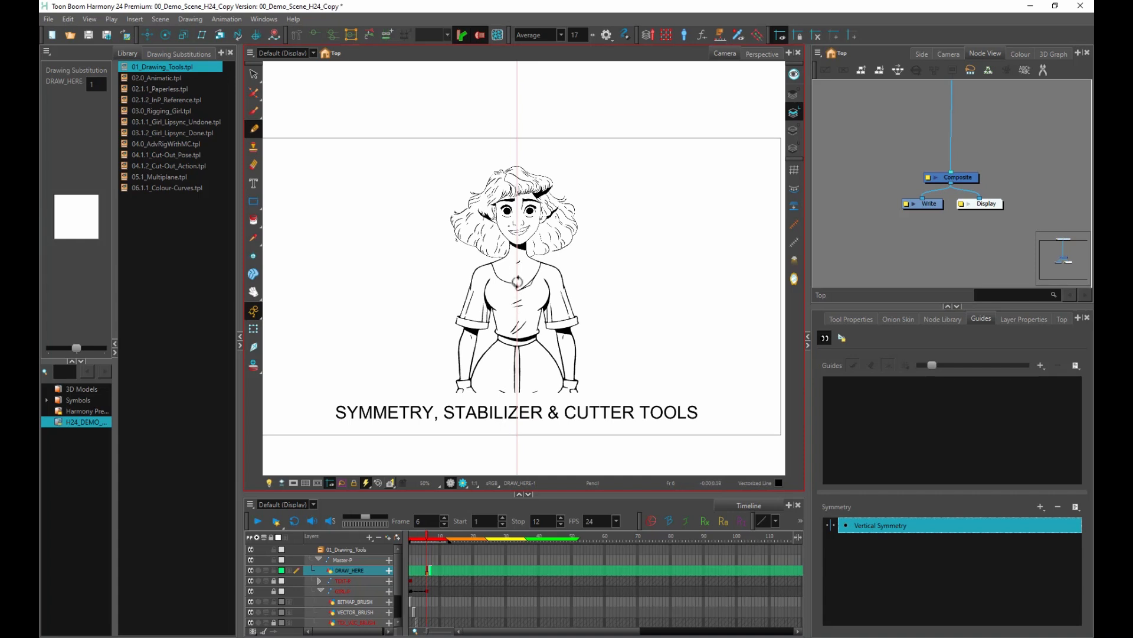
- Try out the vertical symmetry guide from the neckline across the torso, and undo the attempts
{"action": "left_click_drag", "start_coordinate": [517, 277], "coordinate": [614, 321]}
{"action": "key", "text": "ctrl+z"}
{"action": "key", "text": "ctrl+z"}
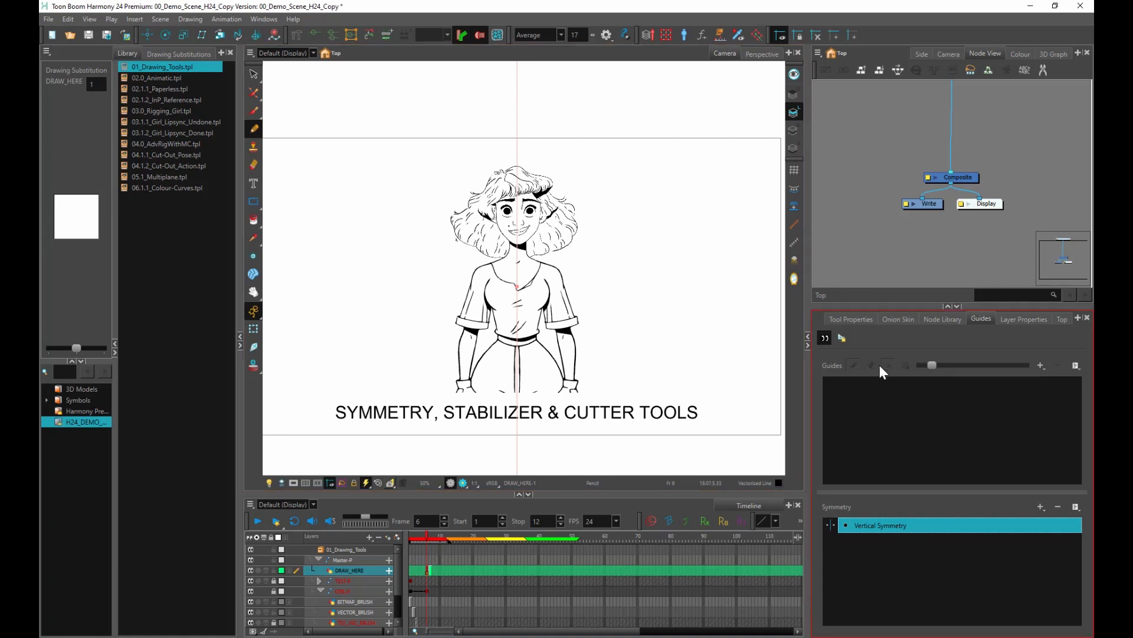
- Dim the vertical symmetry guide line and turn on the Light Table to fade the reference character
{"action": "left_click", "coordinate": [840, 336]}
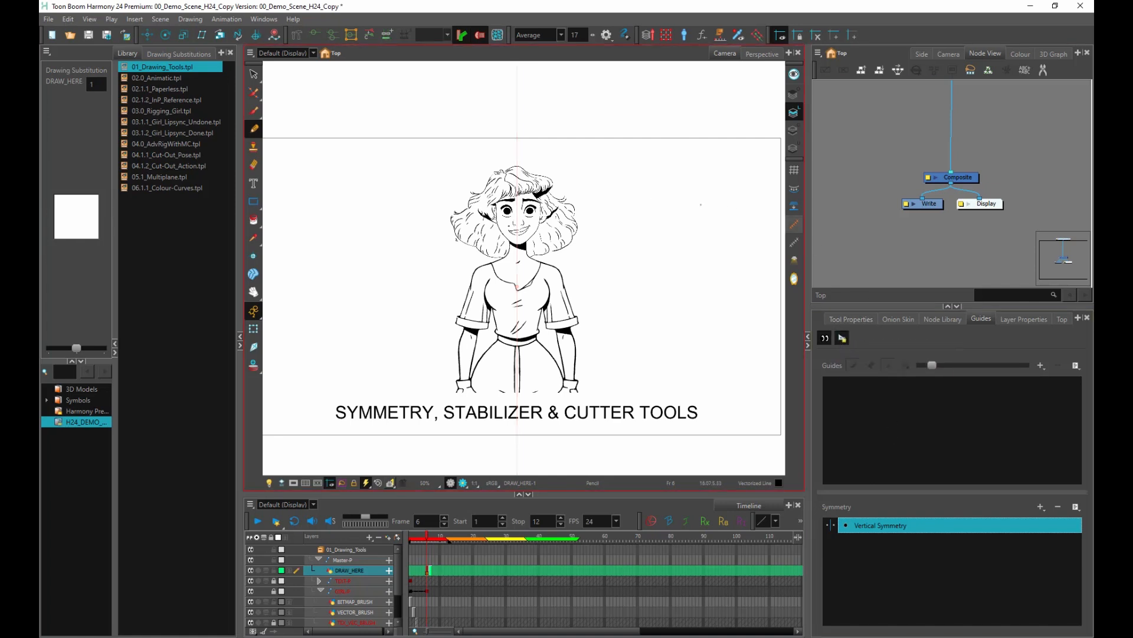
{"action": "left_click", "coordinate": [270, 483]}
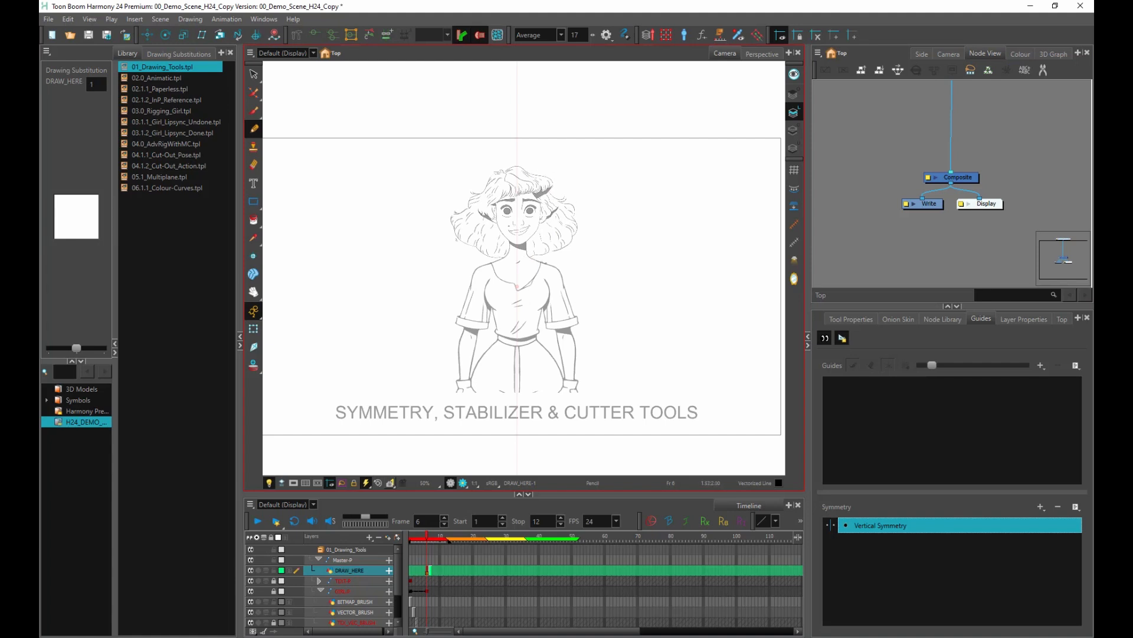
{"action": "scroll", "coordinate": [646, 315], "scroll_direction": "up", "scroll_amount": 3}
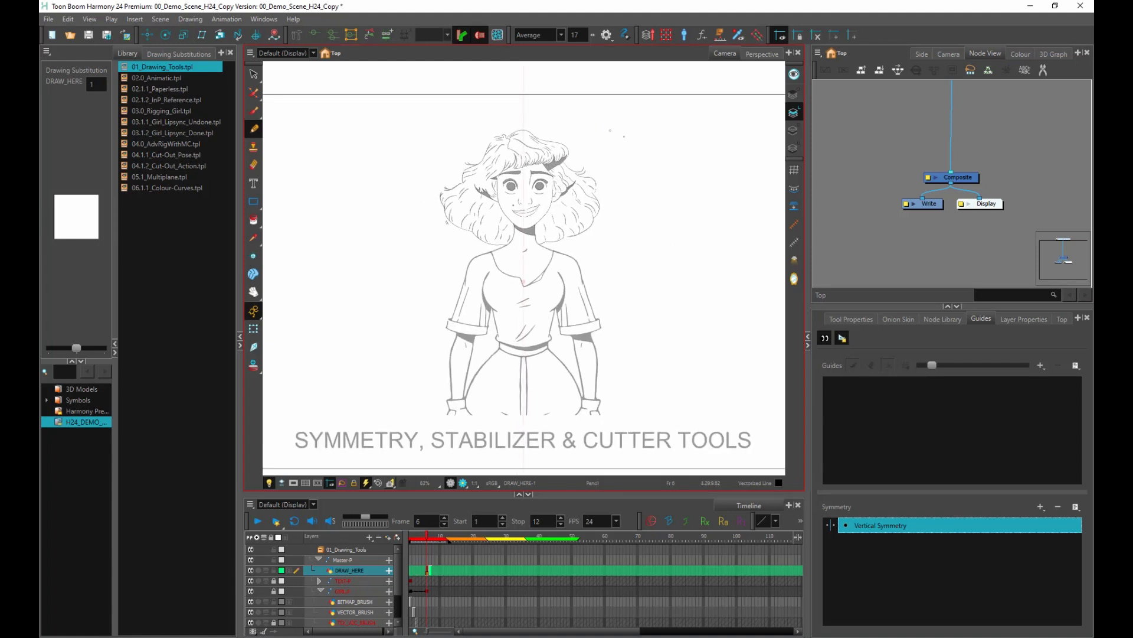
- Set the drawing stabilizer mode to Pulled String
{"action": "left_click", "coordinate": [559, 35]}
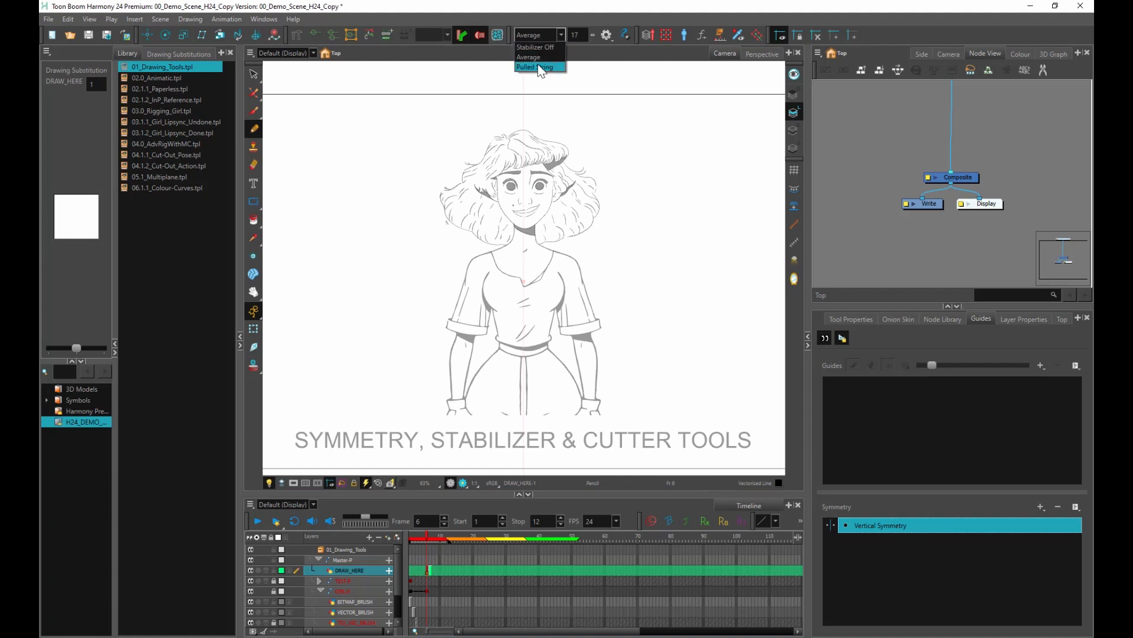
{"action": "left_click", "coordinate": [537, 66]}
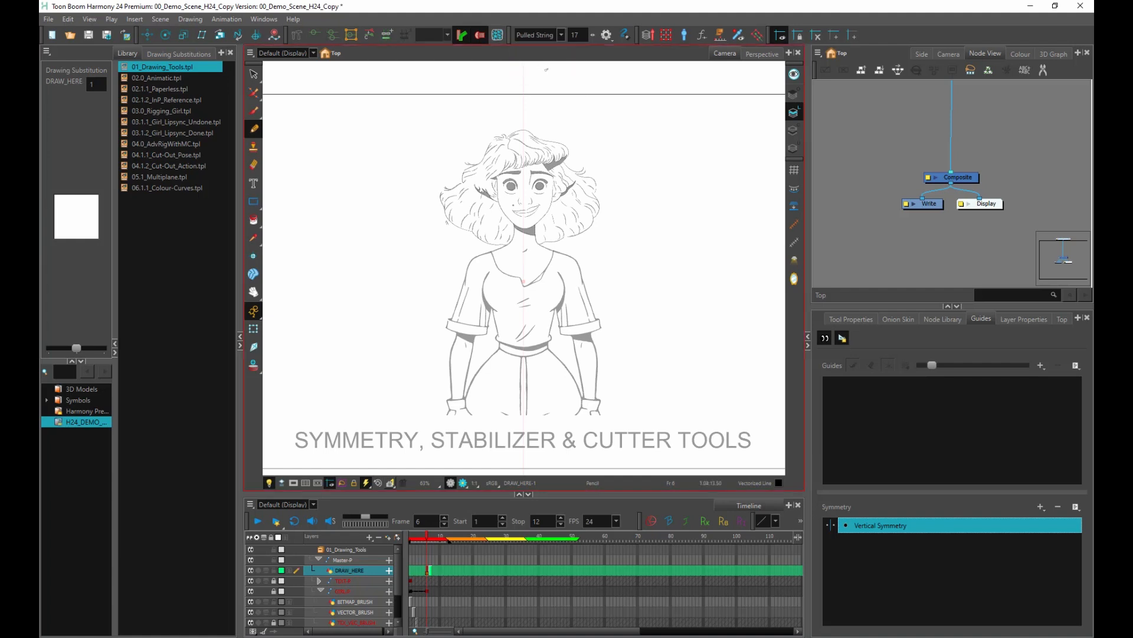
{"action": "left_click_drag", "start_coordinate": [593, 34], "coordinate": [611, 34]}
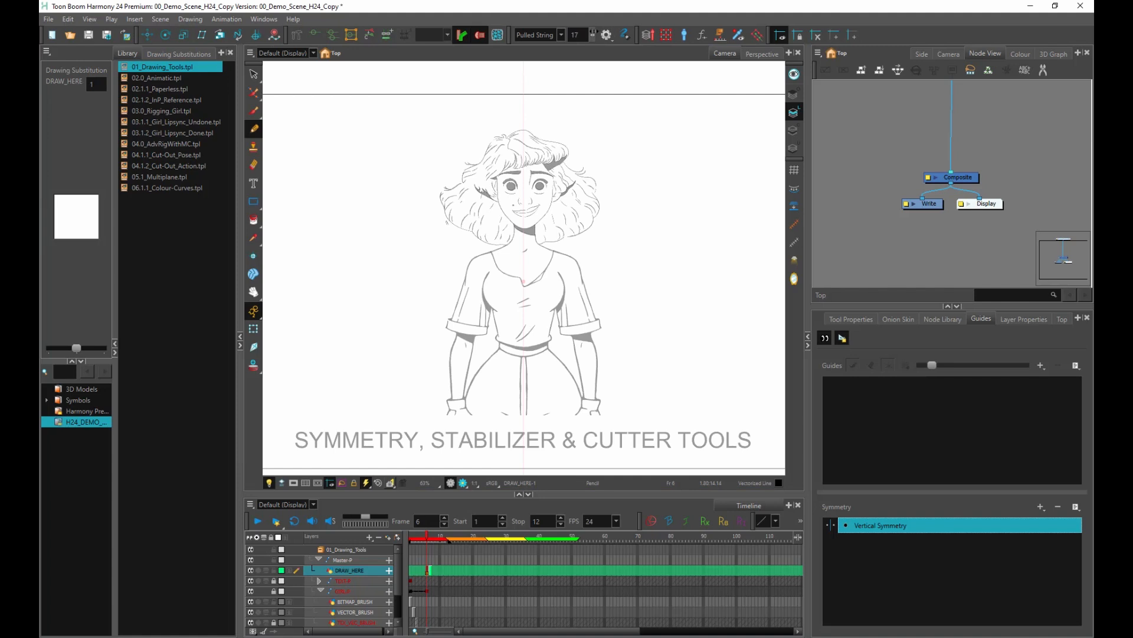
- Trace the shoulder, torso and sleeve hem contours over the faded character with mirrored pencil strokes, letting the hem lines overshoot
{"action": "scroll", "coordinate": [586, 354], "scroll_direction": "up", "scroll_amount": 1}
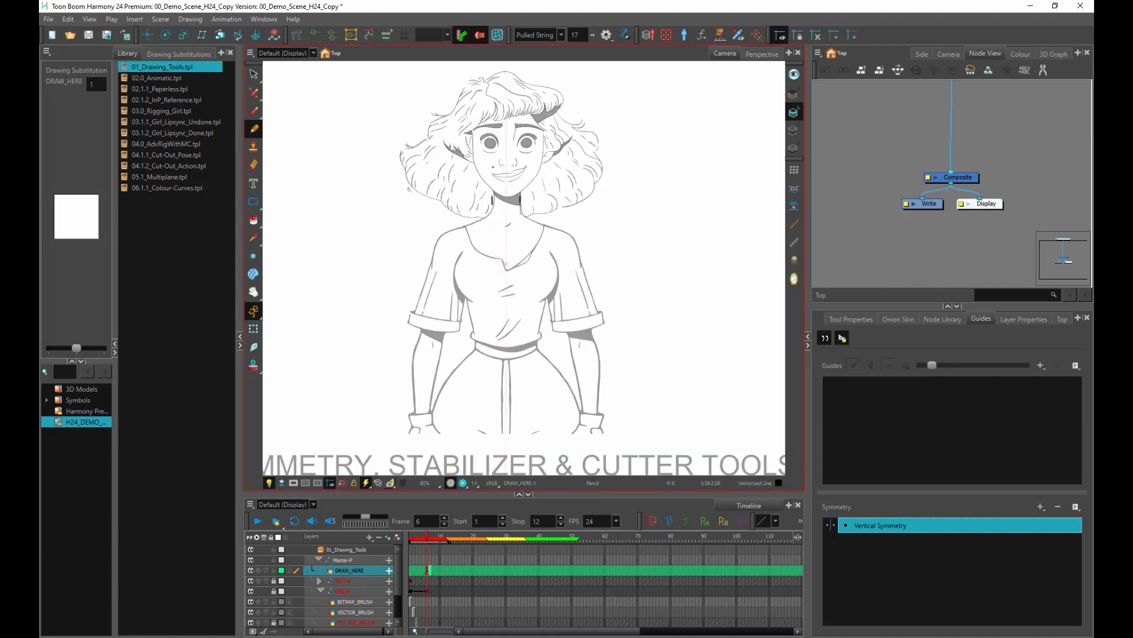
{"action": "mouse_move", "coordinate": [521, 204]}
{"action": "left_mouse_down"}
{"action": "mouse_move", "coordinate": [524, 221]}
{"action": "mouse_move", "coordinate": [577, 243]}
{"action": "mouse_move", "coordinate": [604, 321]}
{"action": "left_mouse_up"}
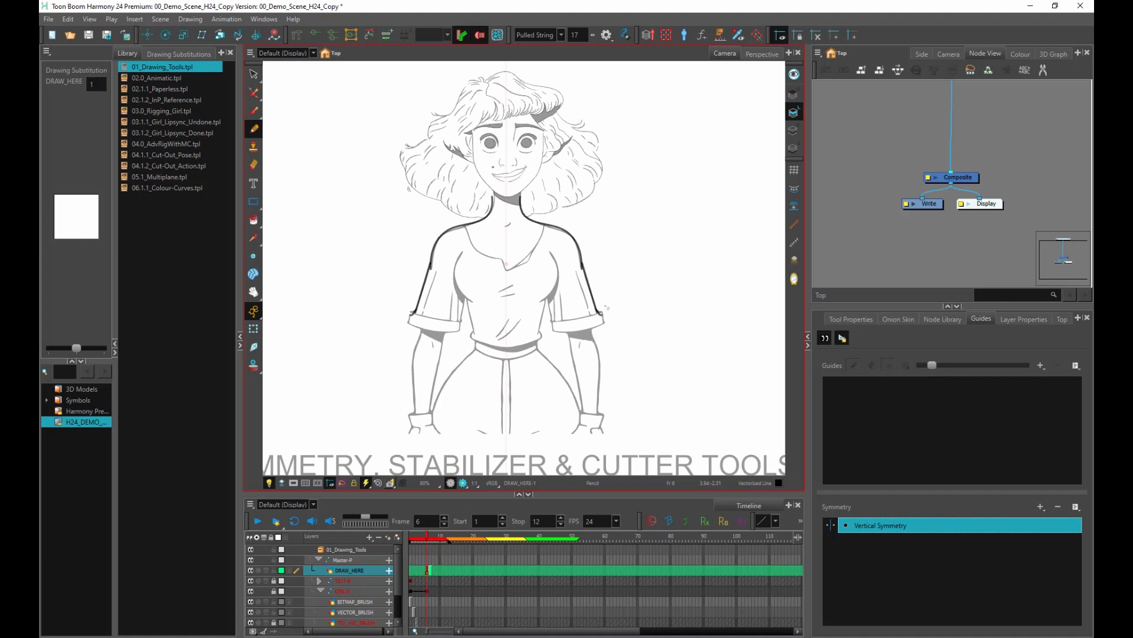
{"action": "mouse_move", "coordinate": [551, 253]}
{"action": "left_mouse_down"}
{"action": "mouse_move", "coordinate": [553, 297]}
{"action": "mouse_move", "coordinate": [530, 305]}
{"action": "mouse_move", "coordinate": [535, 343]}
{"action": "left_mouse_up"}
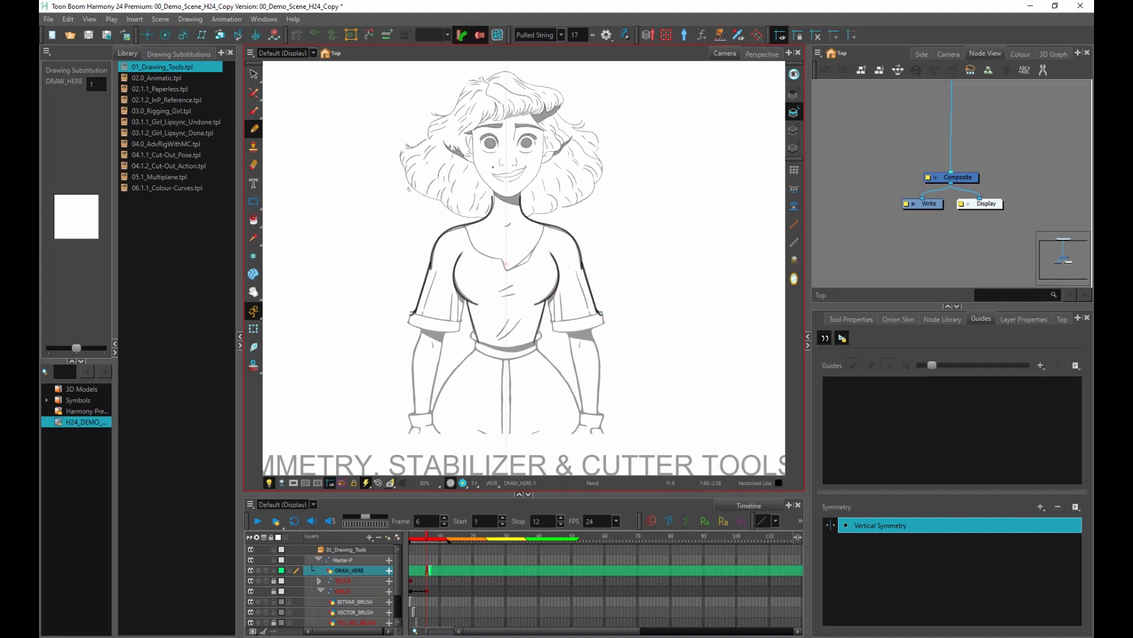
{"action": "left_click_drag", "start_coordinate": [552, 298], "coordinate": [557, 354]}
{"action": "mouse_move", "coordinate": [597, 307]}
{"action": "left_mouse_down"}
{"action": "mouse_move", "coordinate": [607, 337]}
{"action": "mouse_move", "coordinate": [590, 322]}
{"action": "mouse_move", "coordinate": [617, 303]}
{"action": "left_mouse_up"}
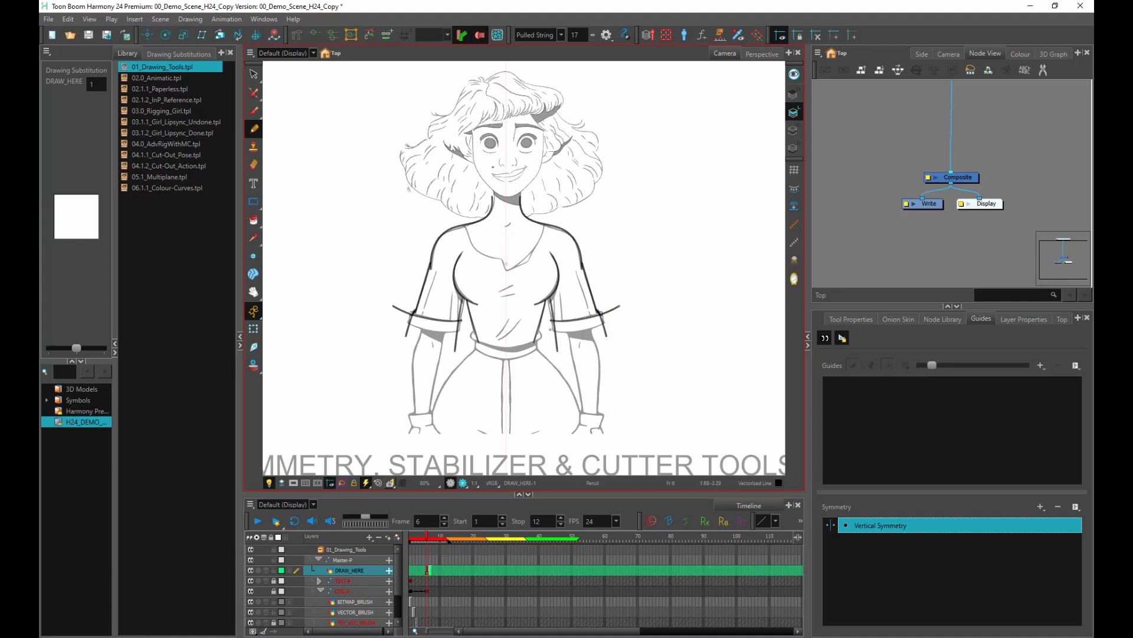
{"action": "mouse_move", "coordinate": [553, 328]}
{"action": "left_mouse_down"}
{"action": "mouse_move", "coordinate": [590, 329]}
{"action": "mouse_move", "coordinate": [623, 312]}
{"action": "left_mouse_up"}
- Trace the face outline and both edges of the lower arms with mirrored pencil strokes
{"action": "mouse_move", "coordinate": [543, 131]}
{"action": "left_mouse_down"}
{"action": "mouse_move", "coordinate": [538, 168]}
{"action": "mouse_move", "coordinate": [507, 196]}
{"action": "left_mouse_up"}
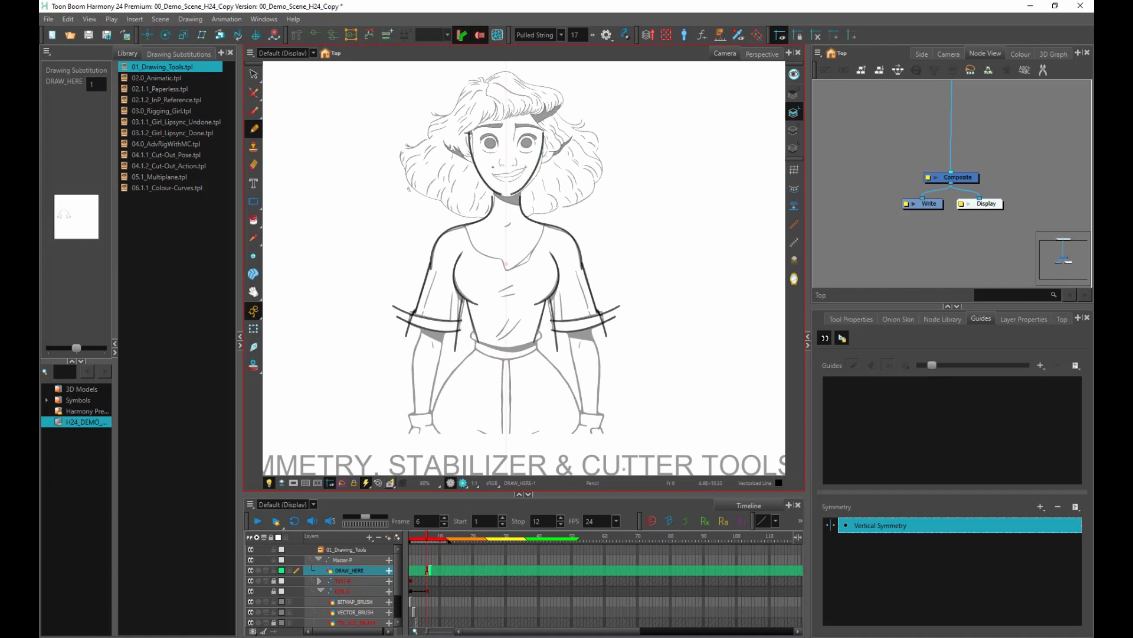
{"action": "left_click_drag", "start_coordinate": [589, 308], "coordinate": [597, 420]}
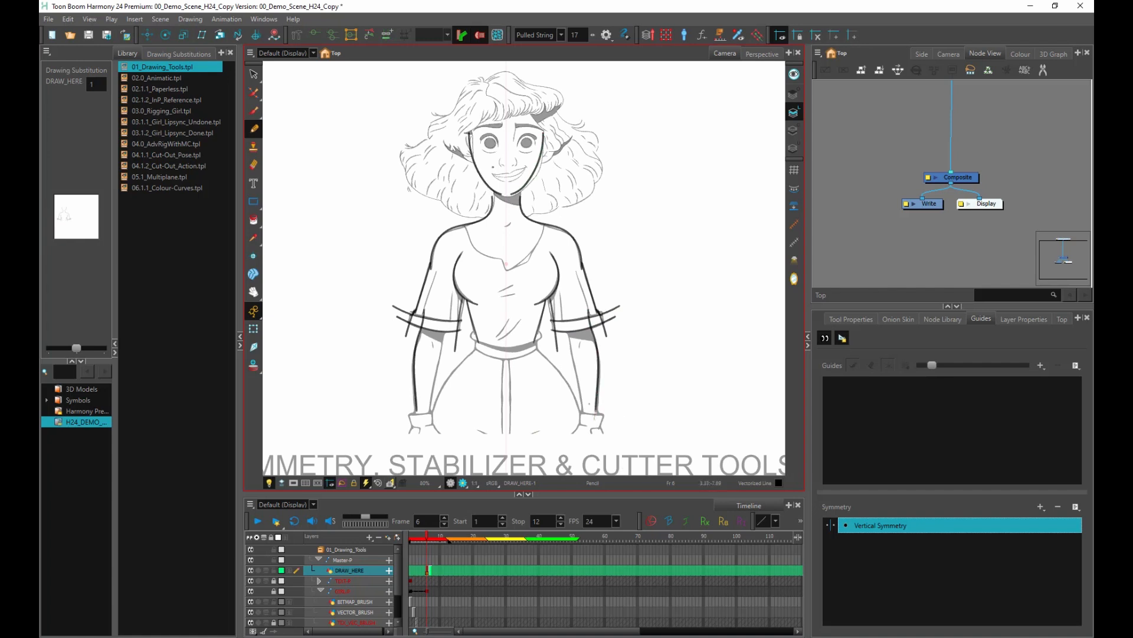
{"action": "left_click_drag", "start_coordinate": [568, 312], "coordinate": [583, 422]}
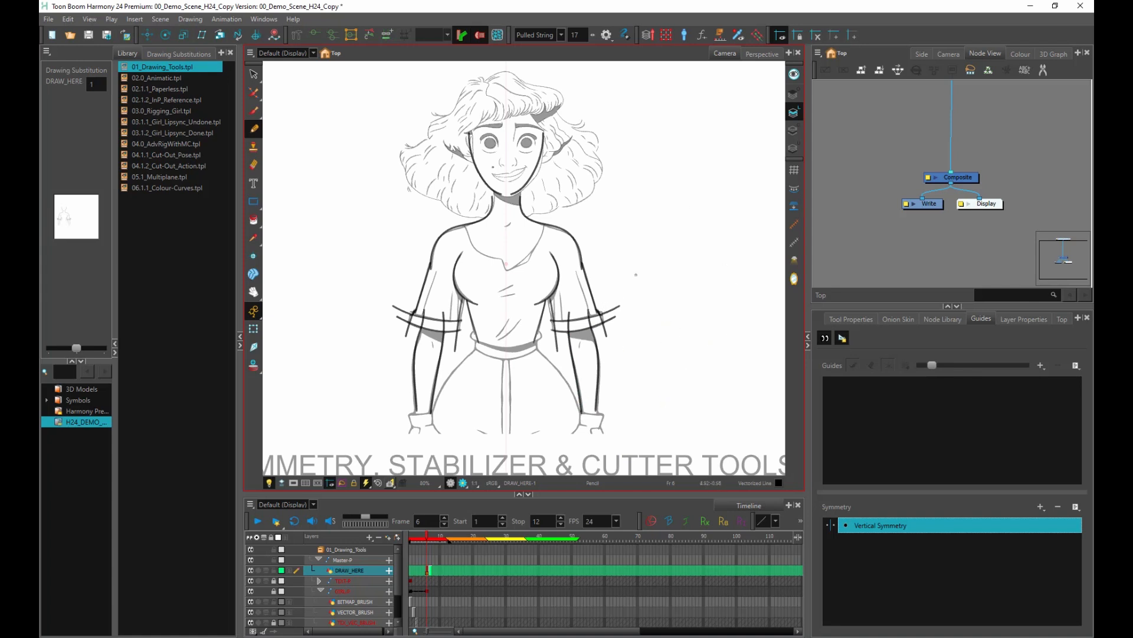
- Trim the overshooting line ends at the outer edge of the right sleeve hem with the Cutter tool
{"action": "left_click_drag", "start_coordinate": [253, 76], "coordinate": [295, 76]}
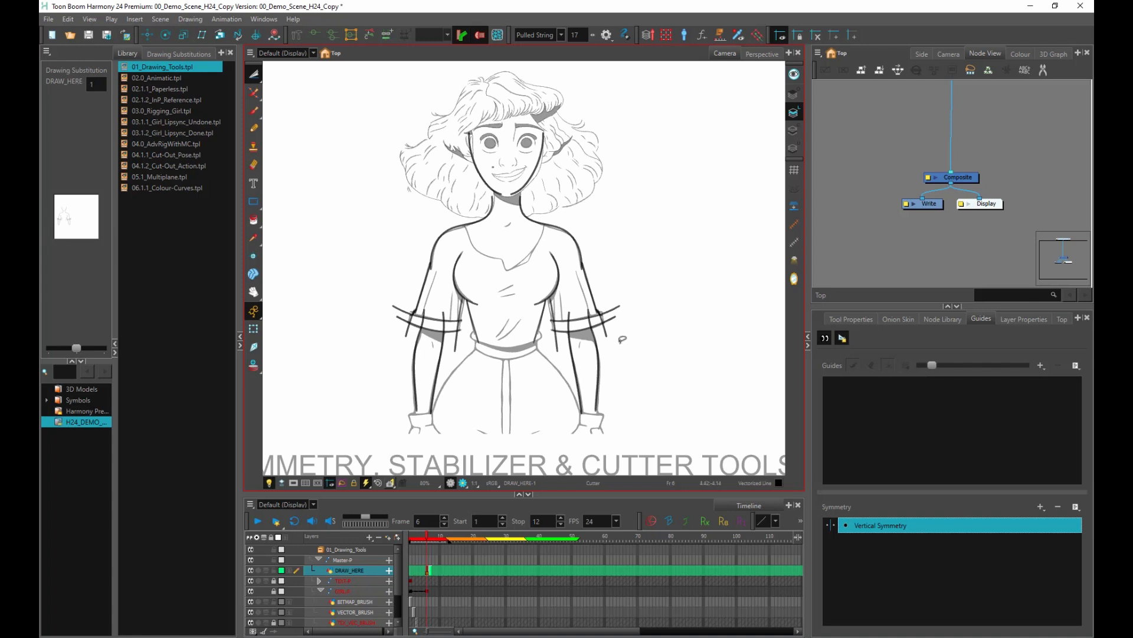
{"action": "scroll", "coordinate": [623, 340], "scroll_direction": "up", "scroll_amount": 1}
{"action": "mouse_move", "coordinate": [611, 299]}
{"action": "left_mouse_down"}
{"action": "mouse_move", "coordinate": [582, 253]}
{"action": "mouse_move", "coordinate": [660, 362]}
{"action": "mouse_move", "coordinate": [594, 255]}
{"action": "left_mouse_up"}
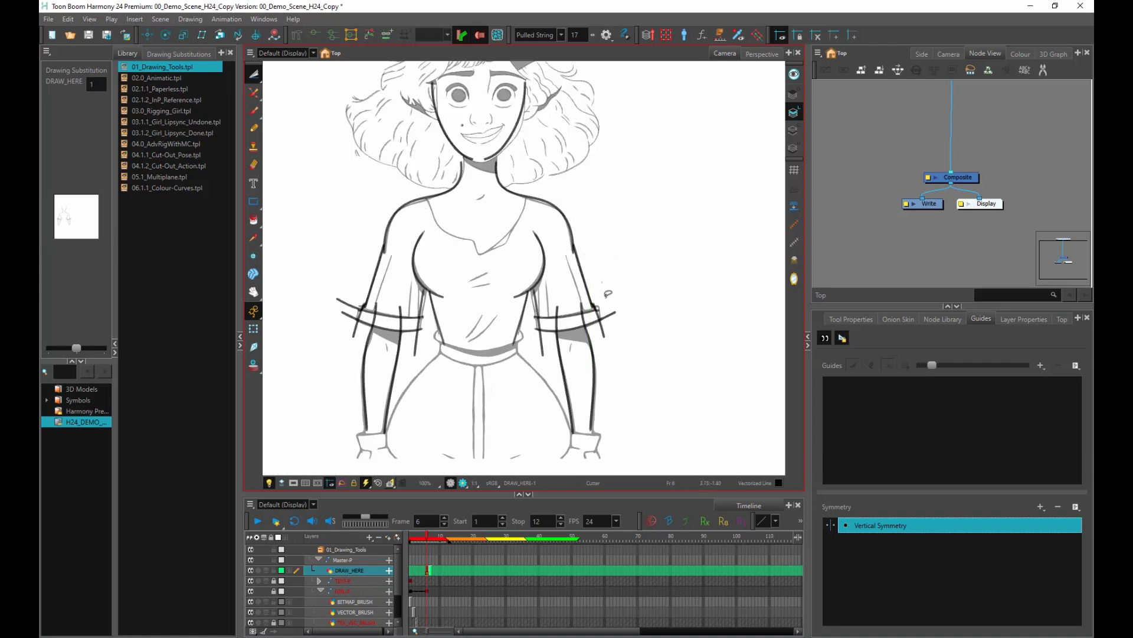
{"action": "left_click_drag", "start_coordinate": [607, 293], "coordinate": [621, 379]}
{"action": "left_click_drag", "start_coordinate": [594, 334], "coordinate": [644, 305]}
- Show the Cutter's tool properties and switch its gesture to Single Line Cutting Gesture
{"action": "left_click", "coordinate": [851, 318]}
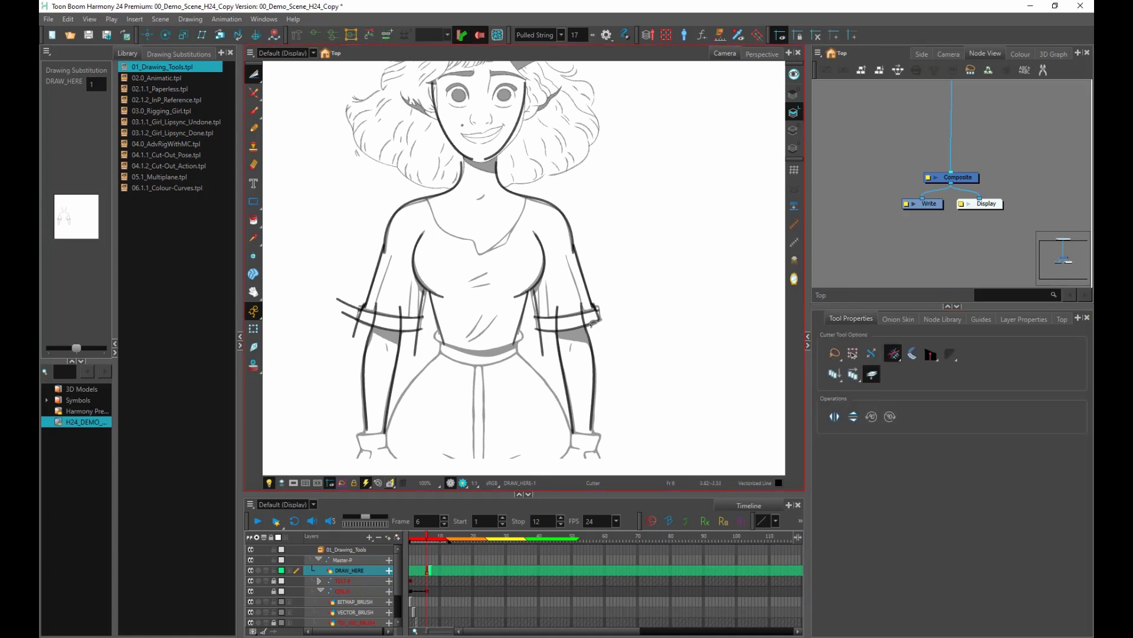
{"action": "left_click", "coordinate": [894, 353]}
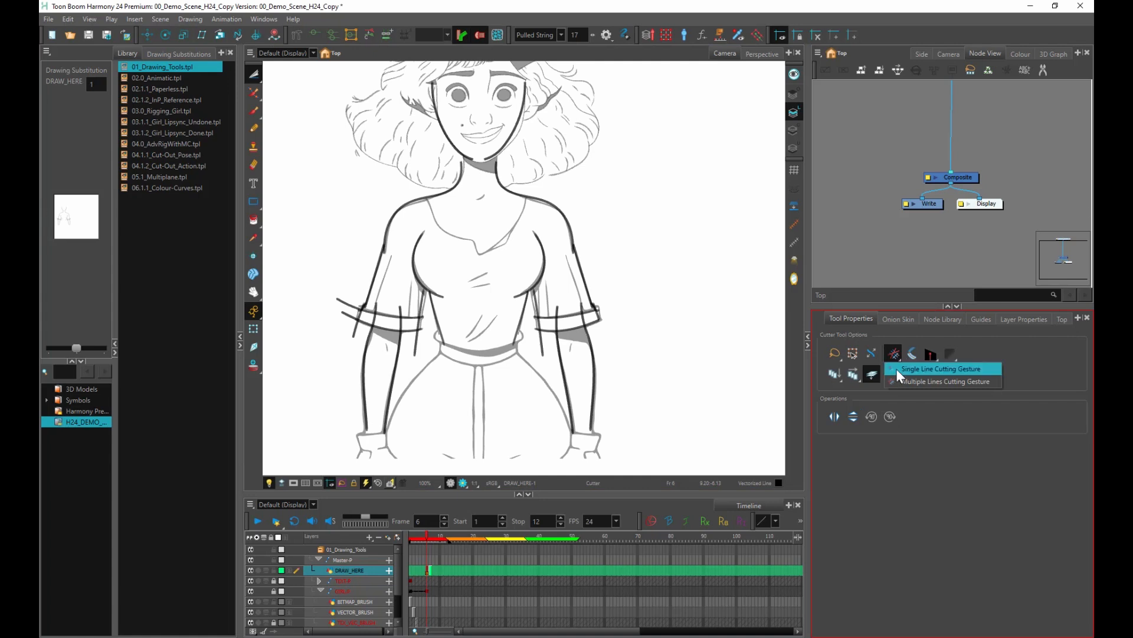
{"action": "left_click", "coordinate": [896, 368]}
{"action": "left_click", "coordinate": [944, 380]}
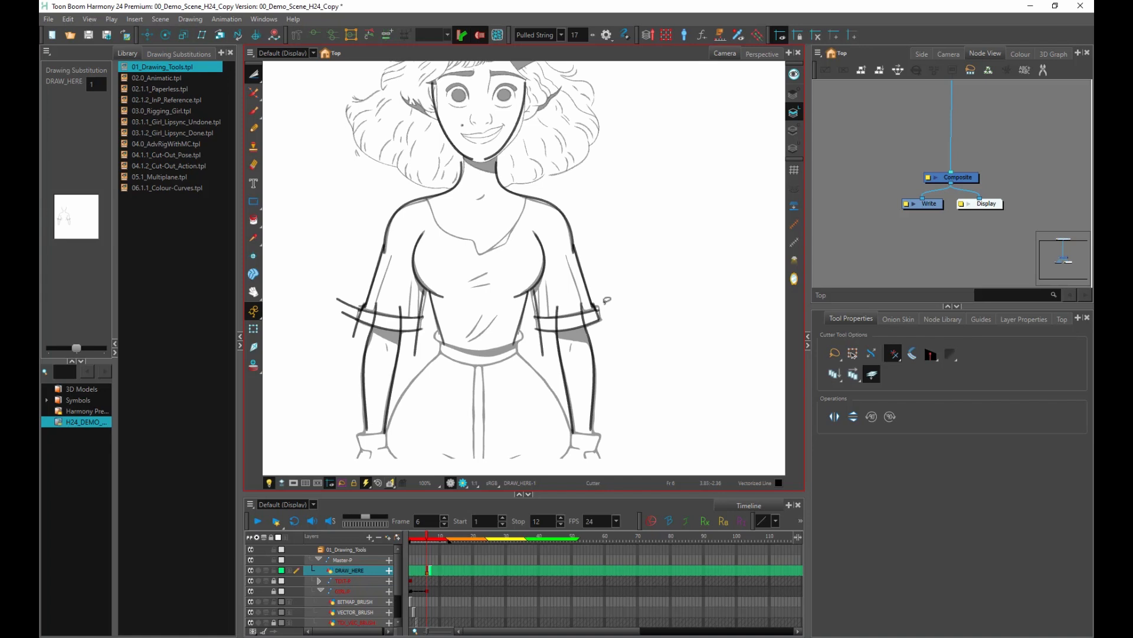
- Set the Cutter to Multiple Lines Cutting Gesture and trim the remaining overshooting lines around both sleeve hems
{"action": "left_click", "coordinate": [897, 354]}
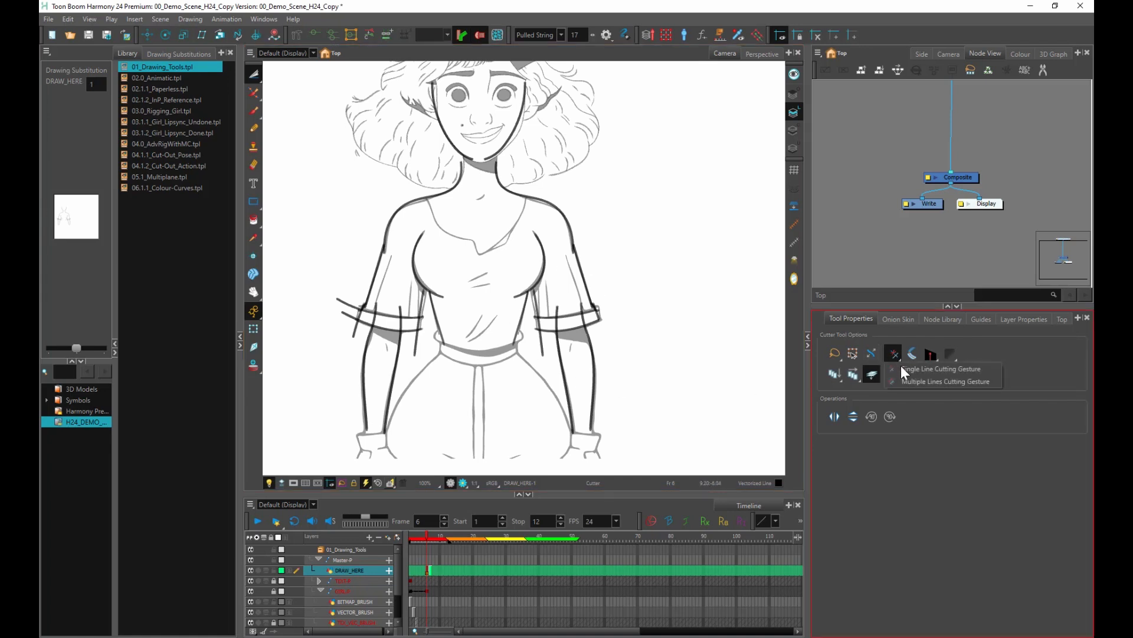
{"action": "left_click", "coordinate": [933, 382]}
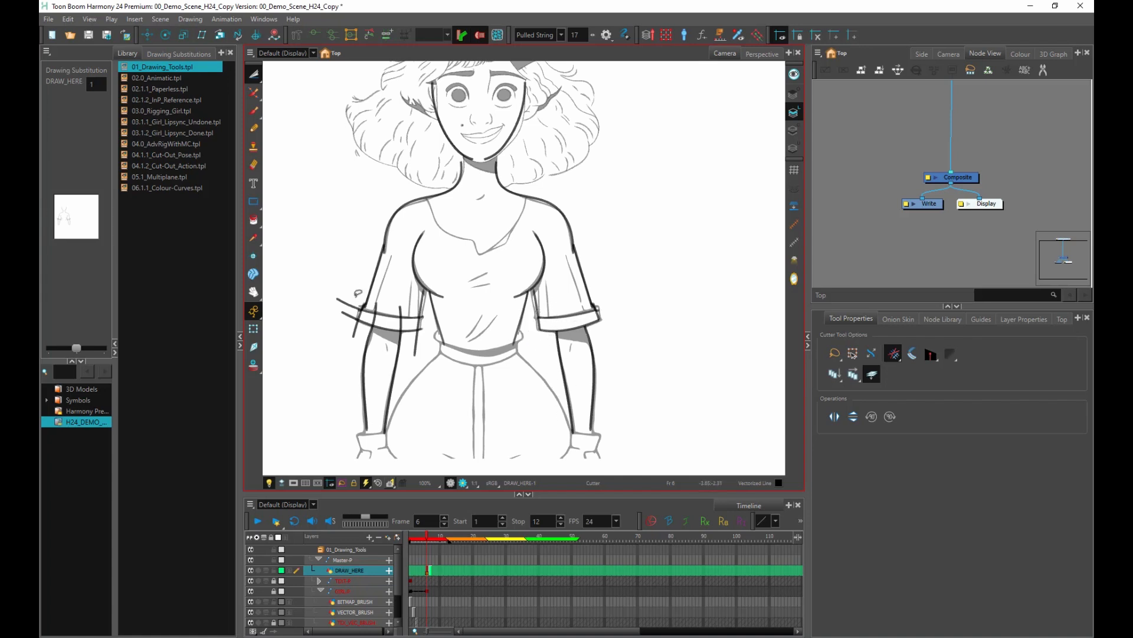
{"action": "mouse_move", "coordinate": [357, 292]}
{"action": "left_mouse_down"}
{"action": "mouse_move", "coordinate": [341, 338]}
{"action": "mouse_move", "coordinate": [357, 327]}
{"action": "mouse_move", "coordinate": [325, 314]}
{"action": "mouse_move", "coordinate": [423, 303]}
{"action": "mouse_move", "coordinate": [415, 336]}
{"action": "mouse_move", "coordinate": [432, 331]}
{"action": "mouse_move", "coordinate": [368, 314]}
{"action": "mouse_move", "coordinate": [427, 332]}
{"action": "left_mouse_up"}
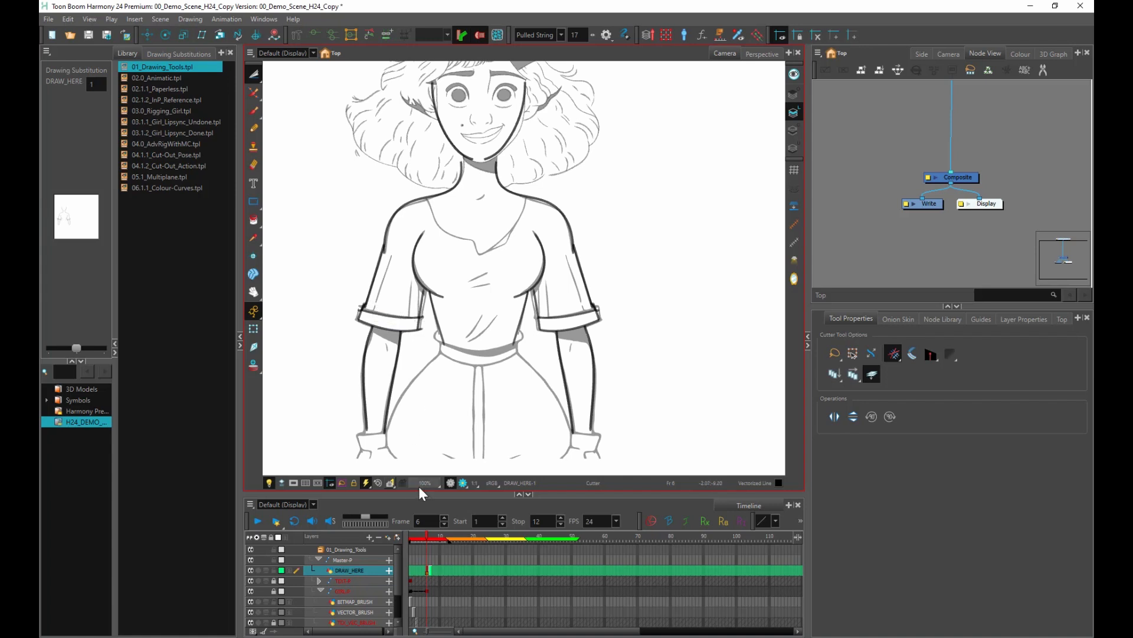
- Deselect the drawing, activate the Pencil tool and clear the selection of the Vertical Symmetry guide
{"action": "scroll", "coordinate": [646, 206], "scroll_direction": "down", "scroll_amount": 1}
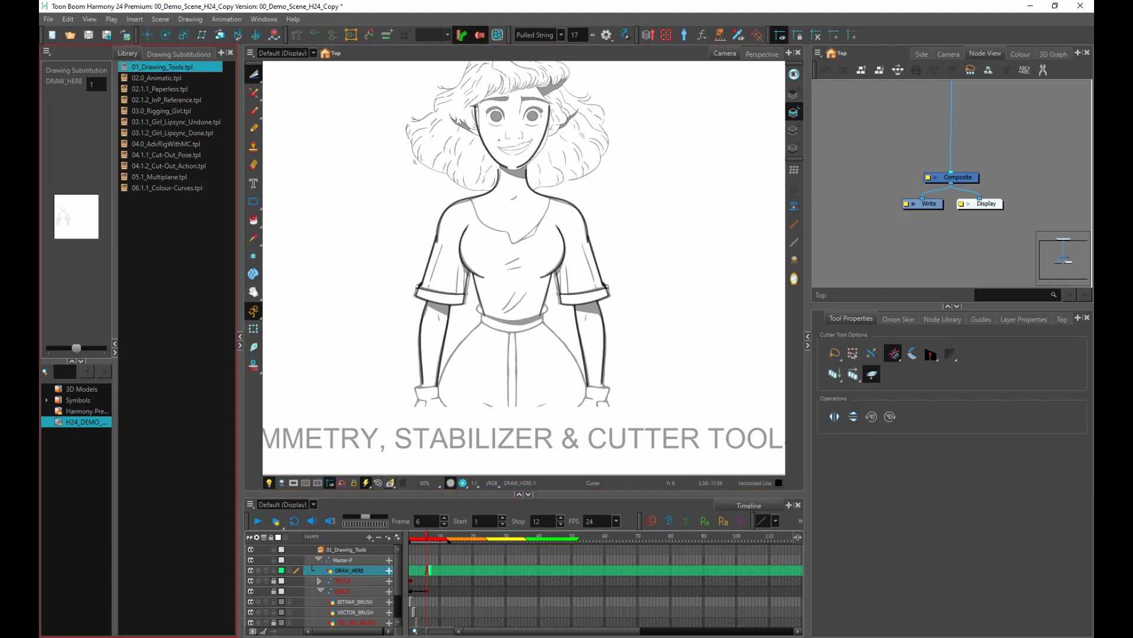
{"action": "key", "text": "Escape"}
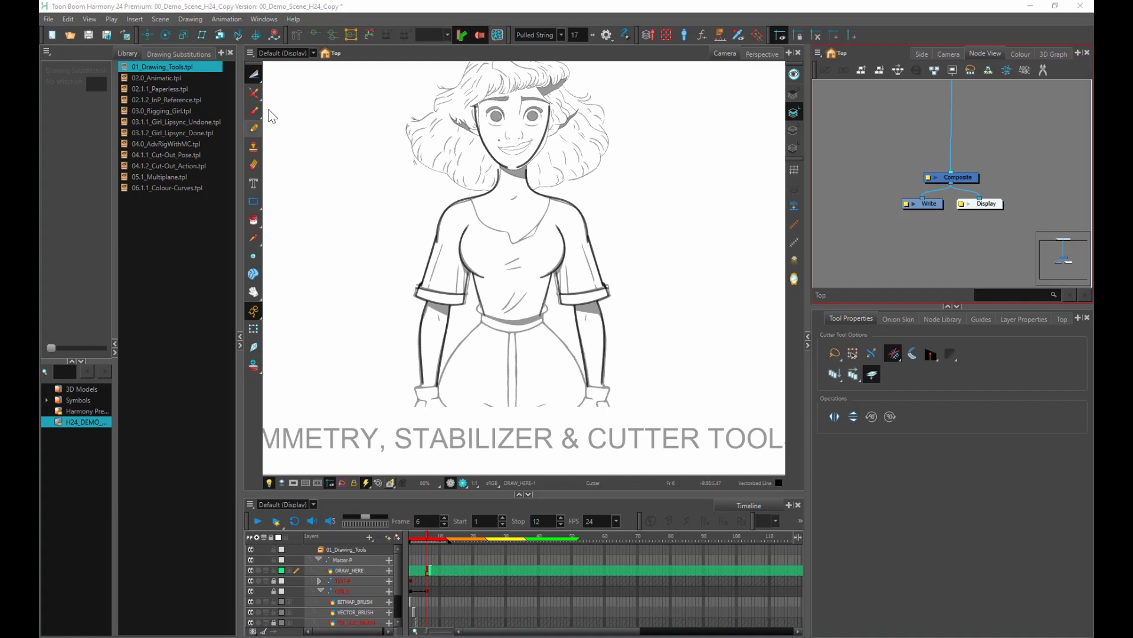
{"action": "left_click", "coordinate": [254, 128]}
{"action": "left_click", "coordinate": [980, 318]}
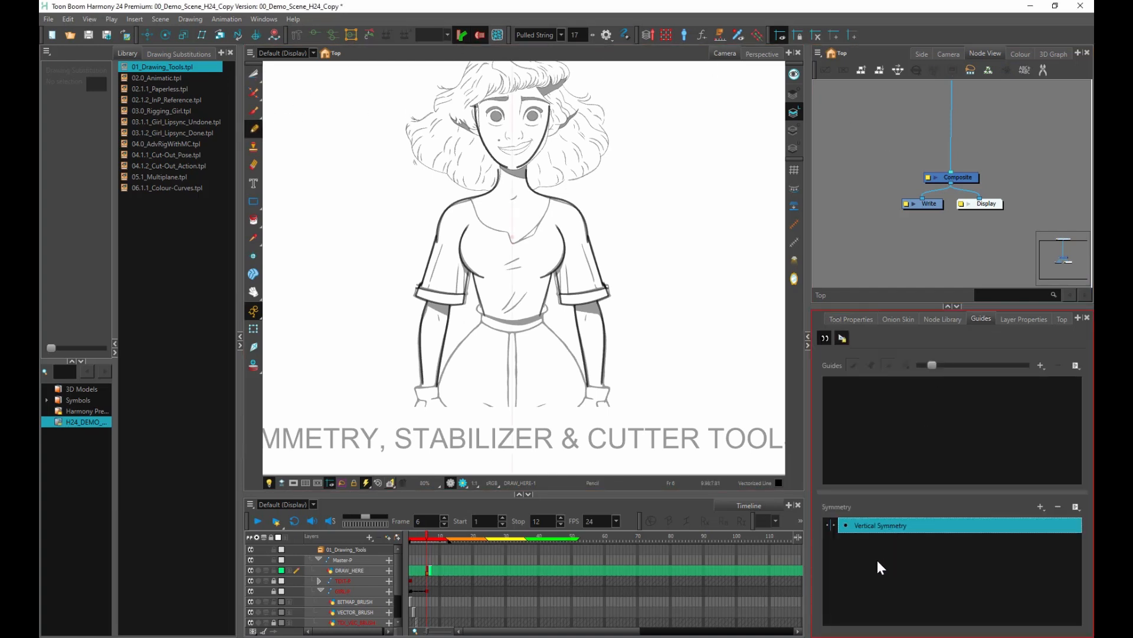
{"action": "left_click", "coordinate": [878, 561]}
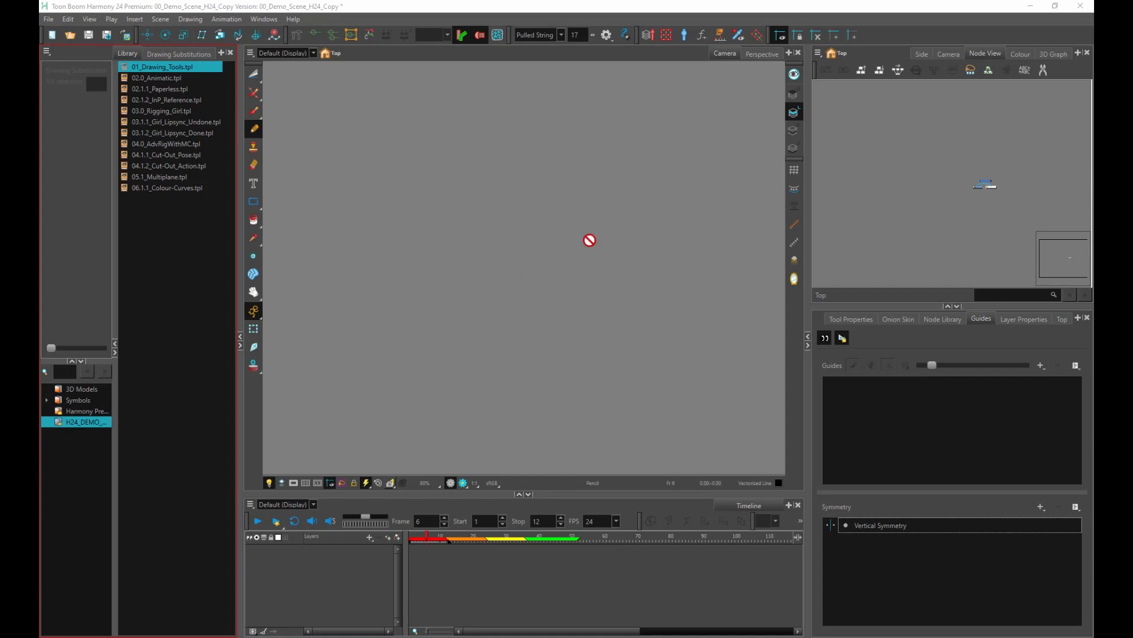
- Bring the 02.0_Animatic.tpl template from the library into the scene and go to frame 1
{"action": "left_click_drag", "start_coordinate": [201, 108], "coordinate": [147, 78]}
{"action": "left_click_drag", "start_coordinate": [525, 270], "coordinate": [524, 270]}
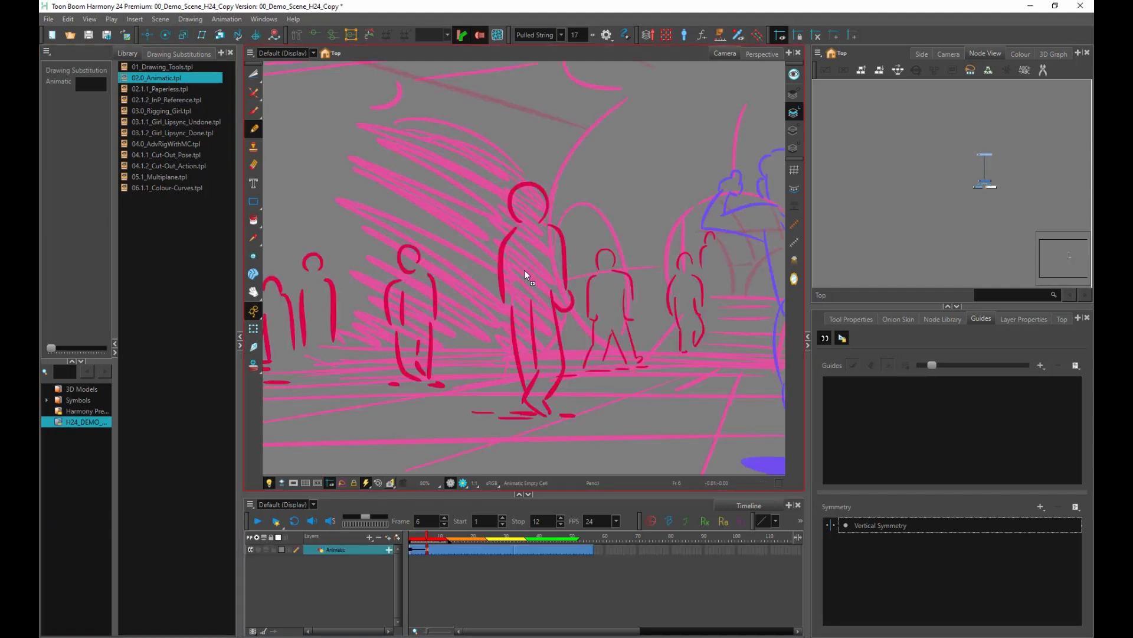
{"action": "scroll", "coordinate": [624, 392], "scroll_direction": "down", "scroll_amount": 3}
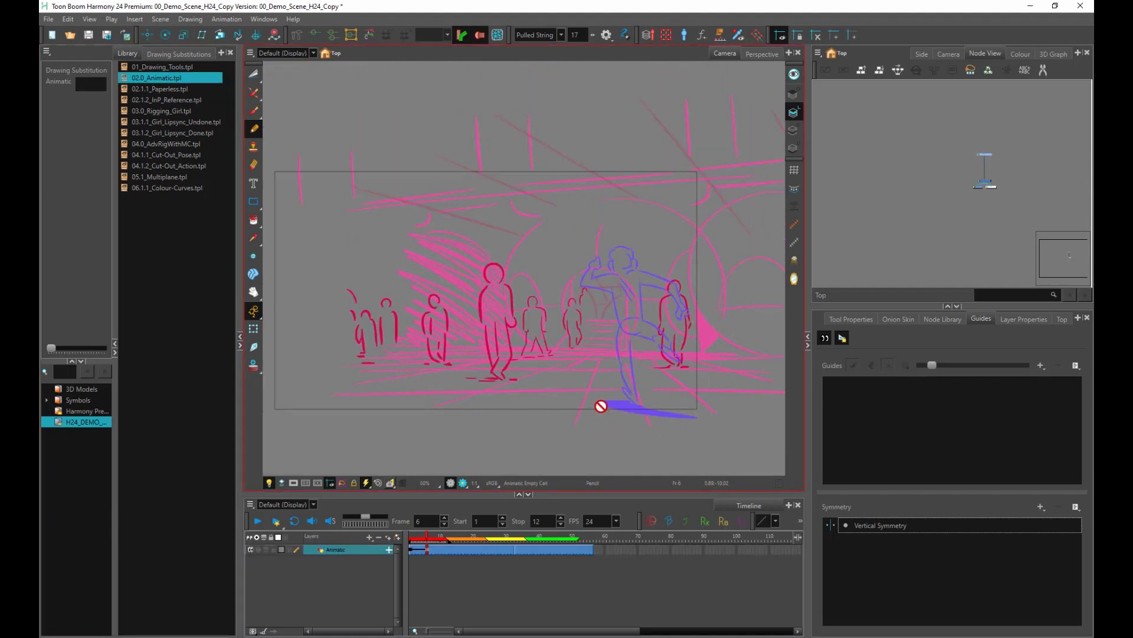
{"action": "mouse_move", "coordinate": [426, 537]}
{"action": "left_mouse_down"}
{"action": "mouse_move", "coordinate": [600, 536]}
{"action": "mouse_move", "coordinate": [493, 539]}
{"action": "mouse_move", "coordinate": [396, 522]}
{"action": "left_mouse_up"}
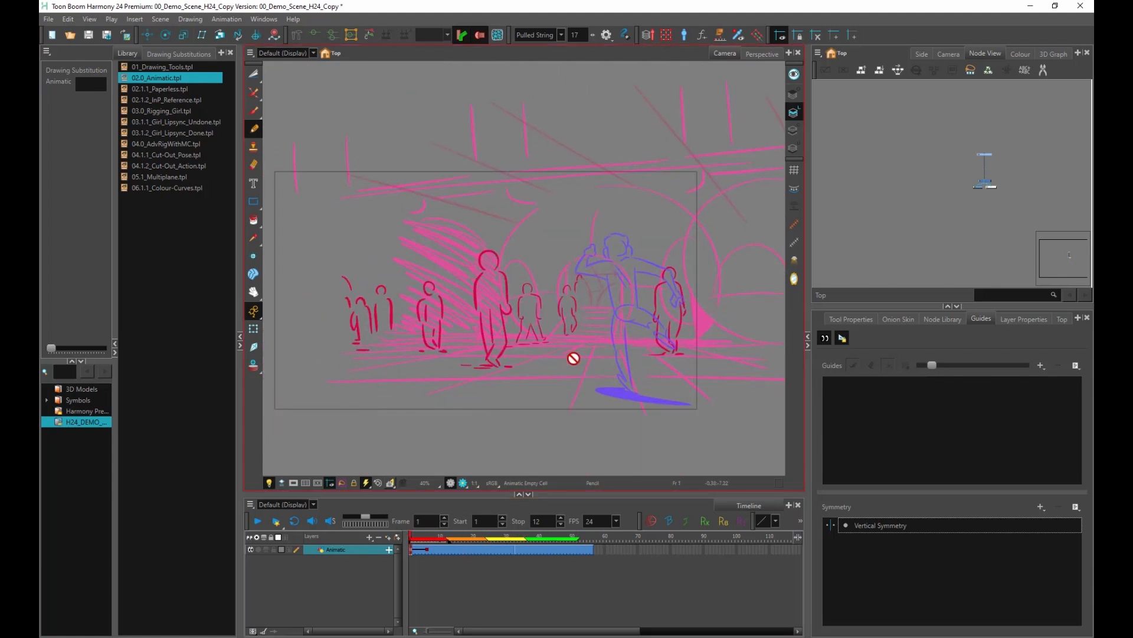
{"action": "left_click_drag", "start_coordinate": [473, 290], "coordinate": [478, 296]}
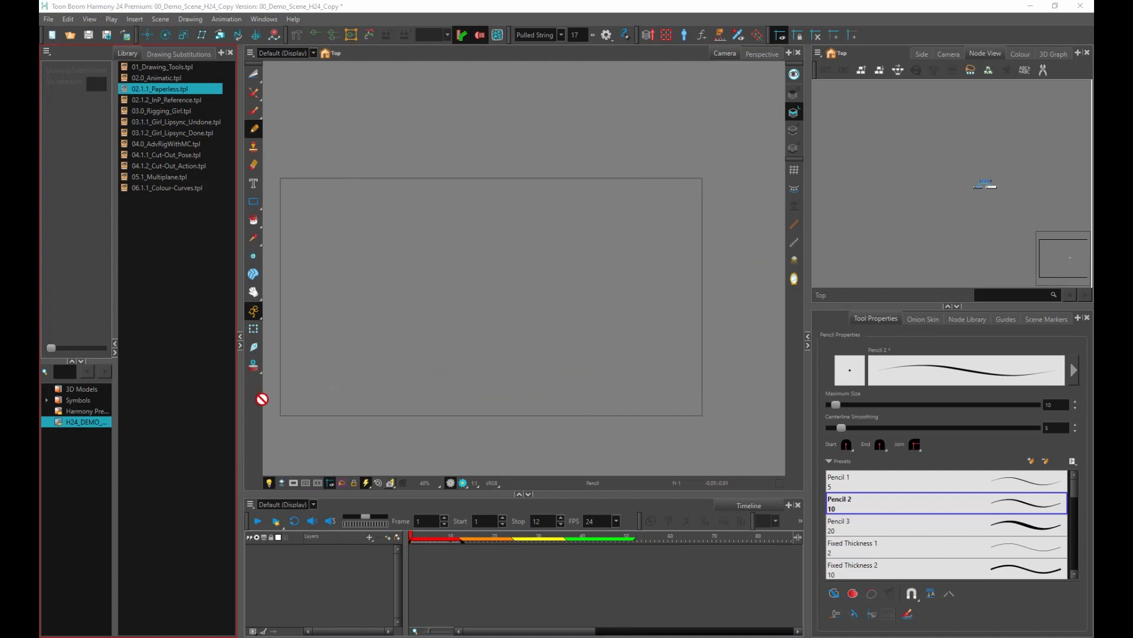
- Bring the 02.1.1_Paperless.tpl template into the scene and scrub to frame 5
{"action": "left_click", "coordinate": [162, 89]}
{"action": "left_click_drag", "start_coordinate": [492, 257], "coordinate": [489, 260]}
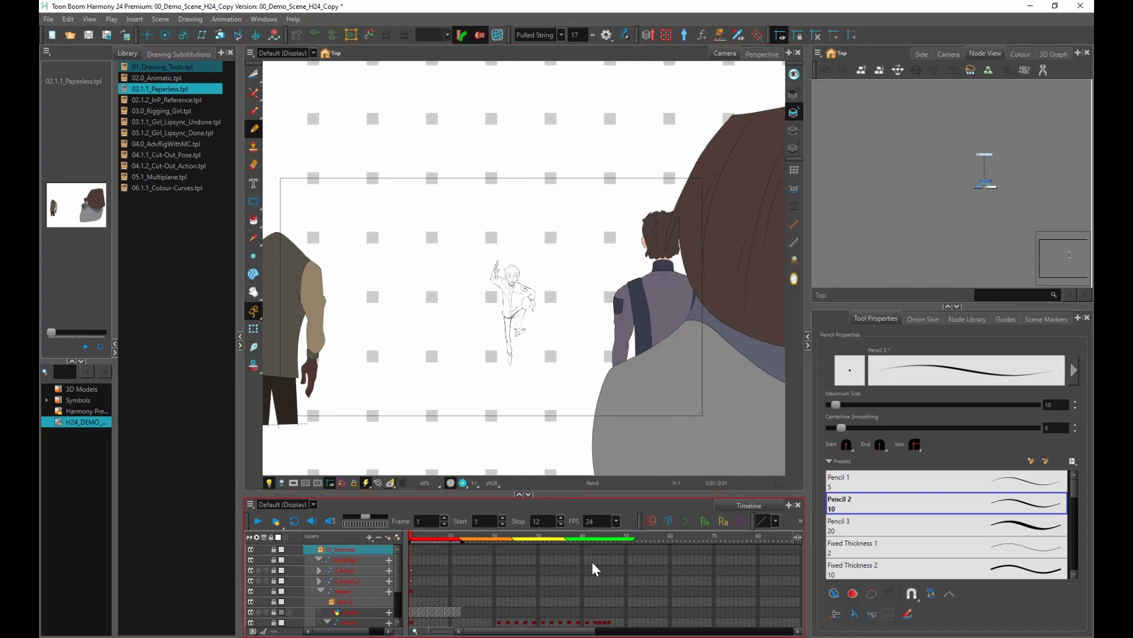
{"action": "mouse_move", "coordinate": [434, 535]}
{"action": "left_mouse_down"}
{"action": "mouse_move", "coordinate": [577, 537]}
{"action": "mouse_move", "coordinate": [427, 540]}
{"action": "left_mouse_up"}
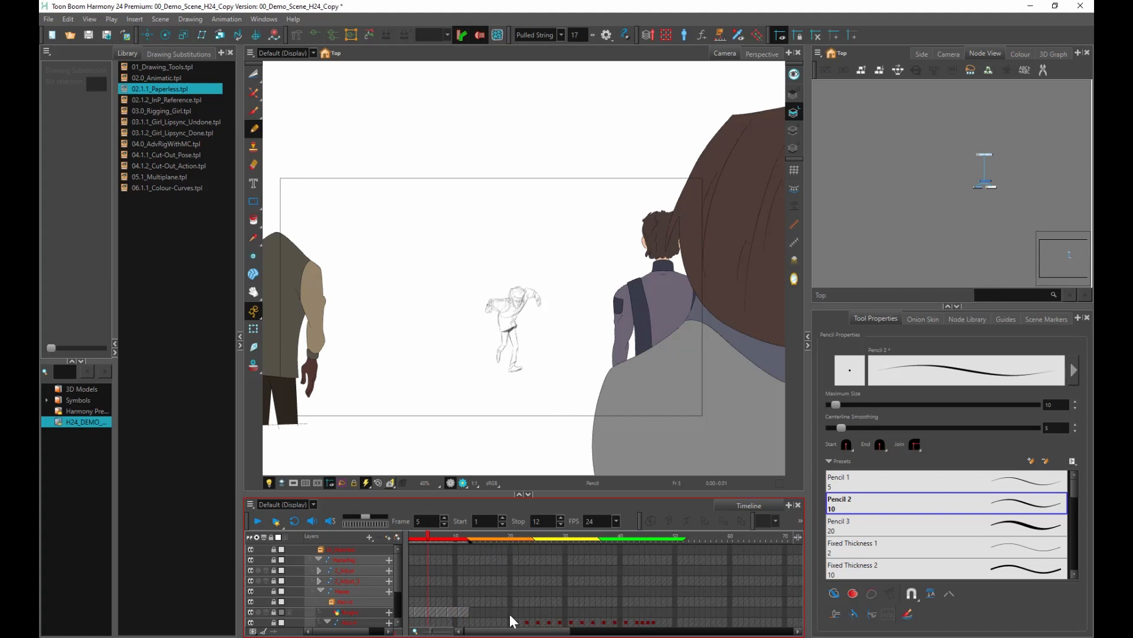
{"action": "left_click_drag", "start_coordinate": [513, 632], "coordinate": [508, 632]}
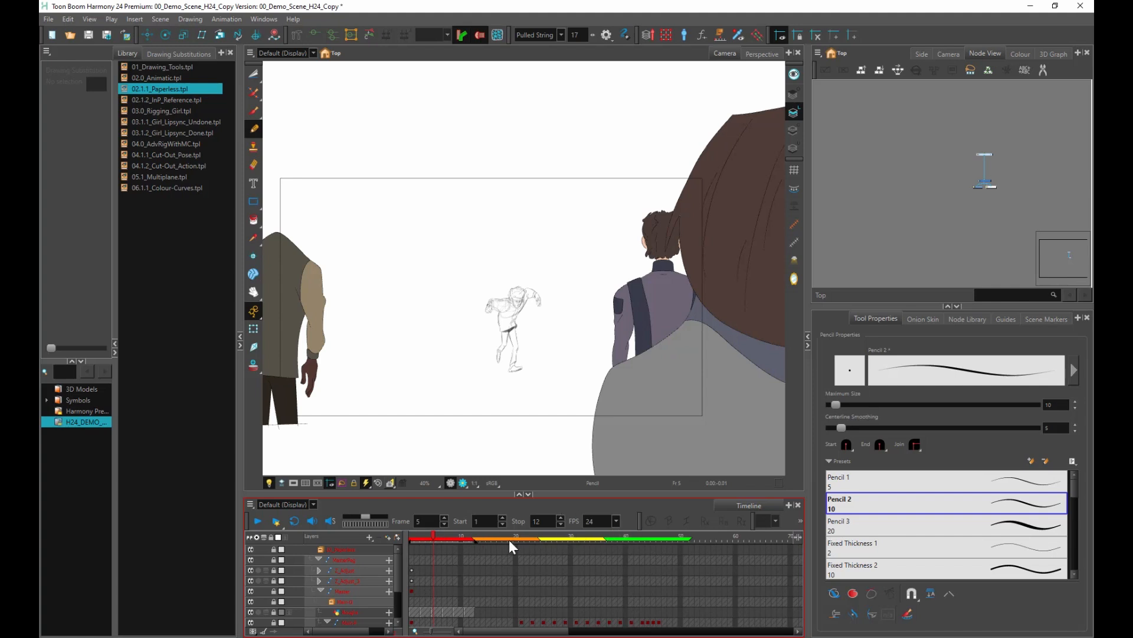
- Show the scene markers and step through Roughs, Cleanup_And_Inbetweens, Ink_And_Paint and Coloured to see each one's playback range
{"action": "left_click", "coordinate": [1044, 318]}
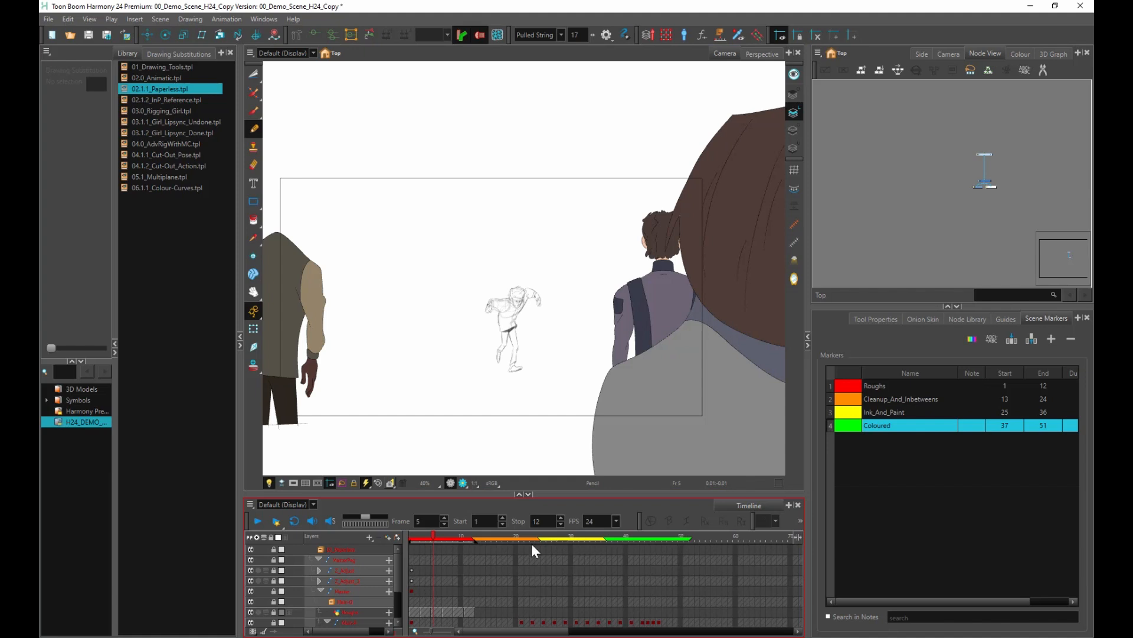
{"action": "left_click", "coordinate": [880, 382]}
{"action": "left_click", "coordinate": [883, 399]}
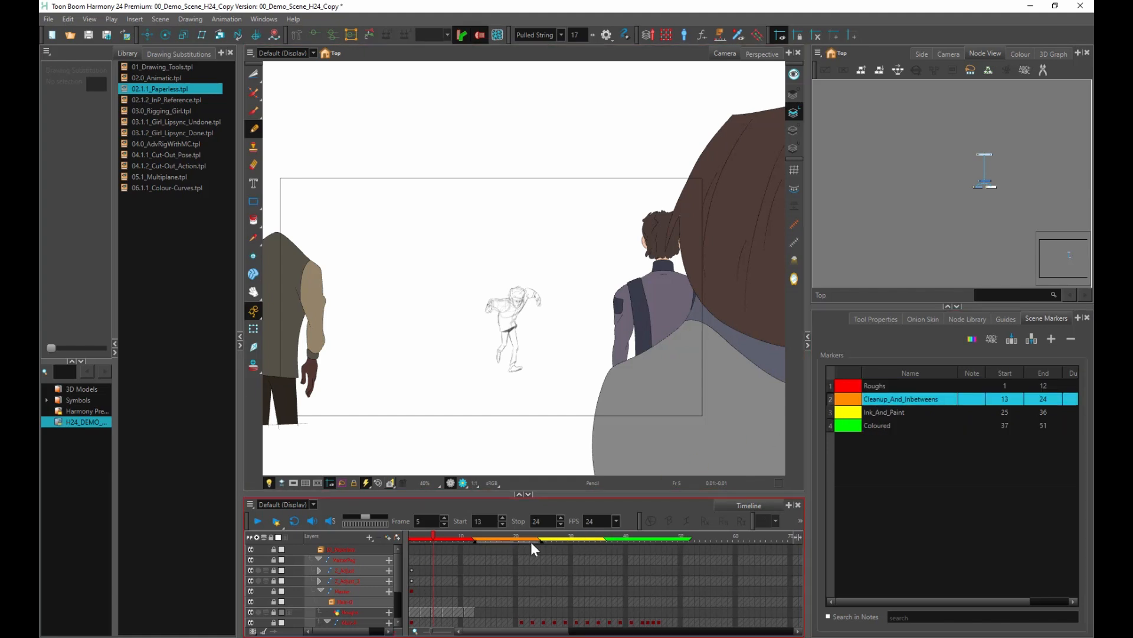
{"action": "left_click", "coordinate": [856, 412]}
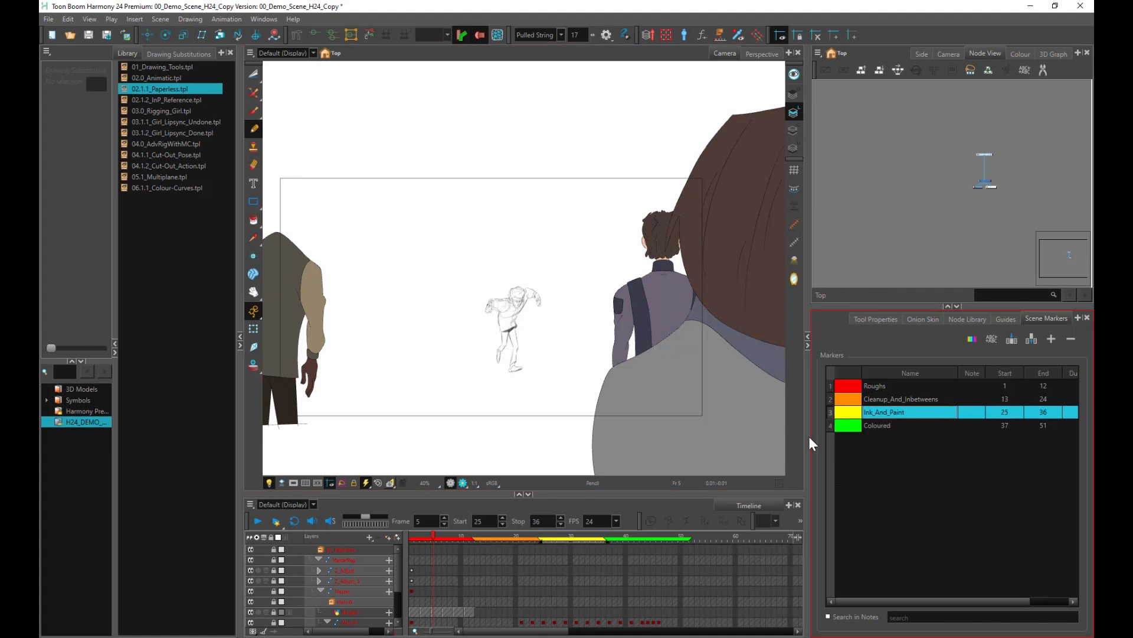
{"action": "left_click", "coordinate": [879, 424]}
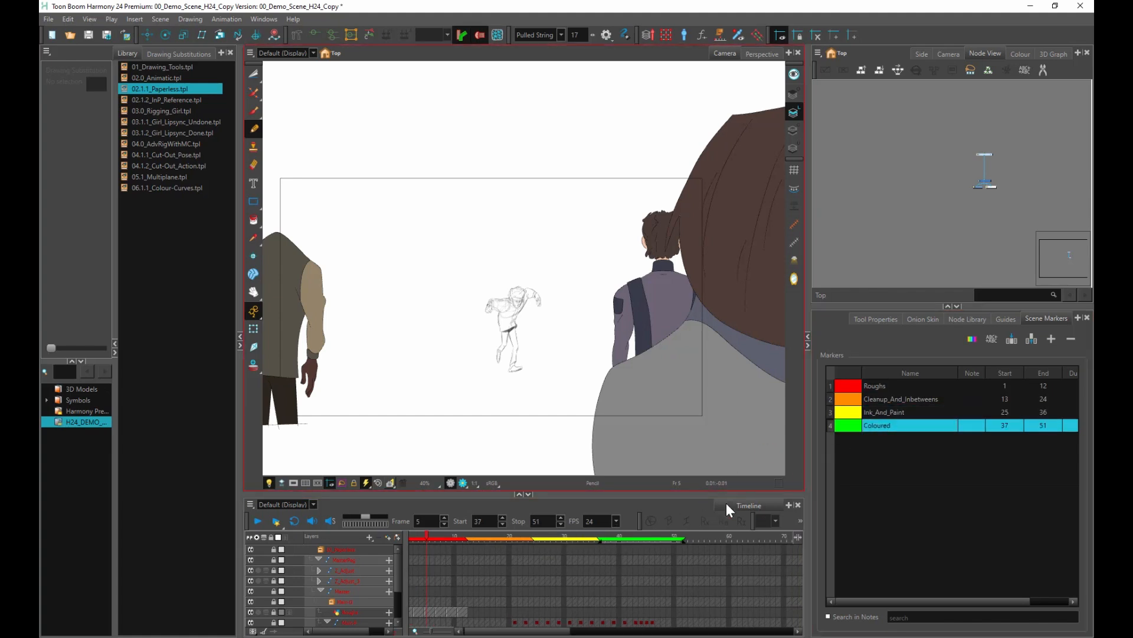
- Limit playback to the Roughs marker, enable looping and preview its rough animation
{"action": "left_click", "coordinate": [855, 386]}
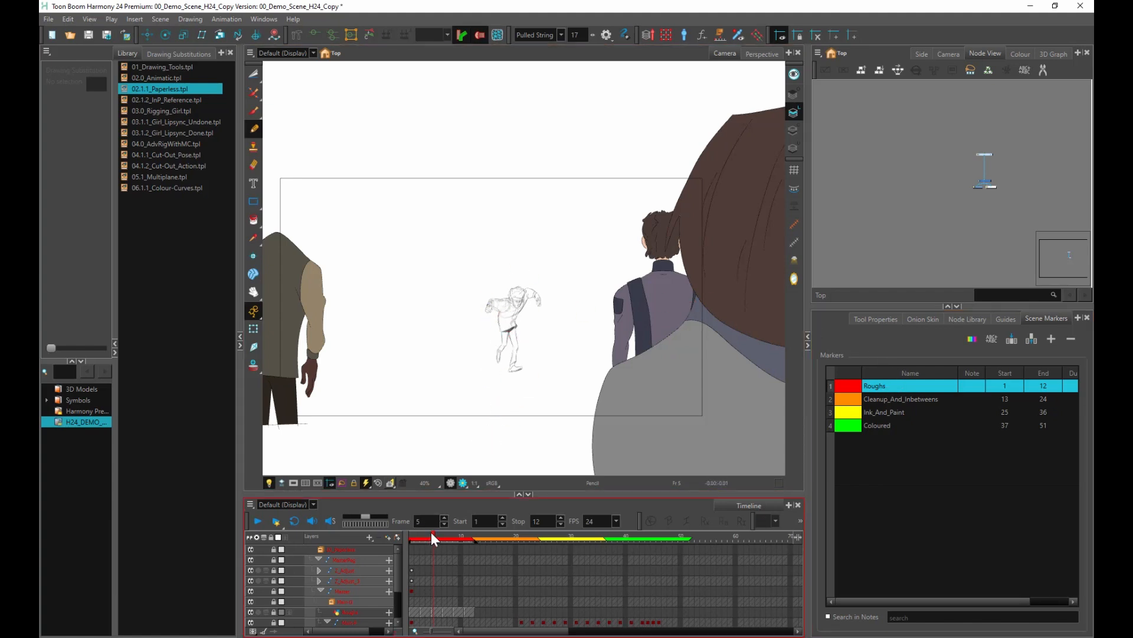
{"action": "left_click", "coordinate": [294, 521]}
{"action": "left_click", "coordinate": [258, 522]}
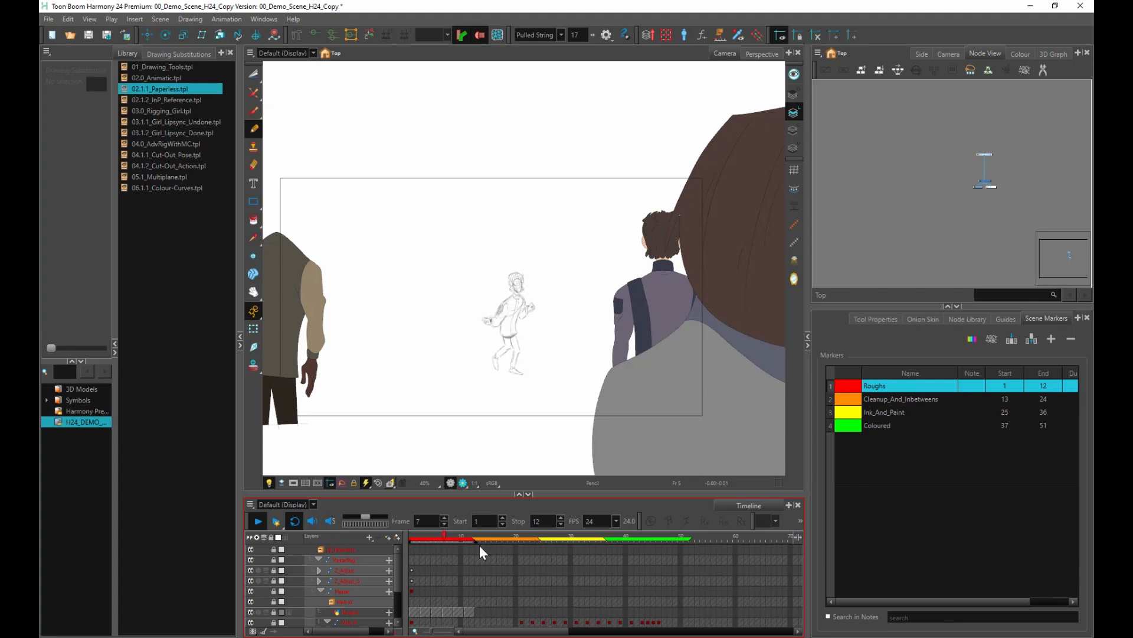
{"action": "left_click", "coordinate": [260, 524]}
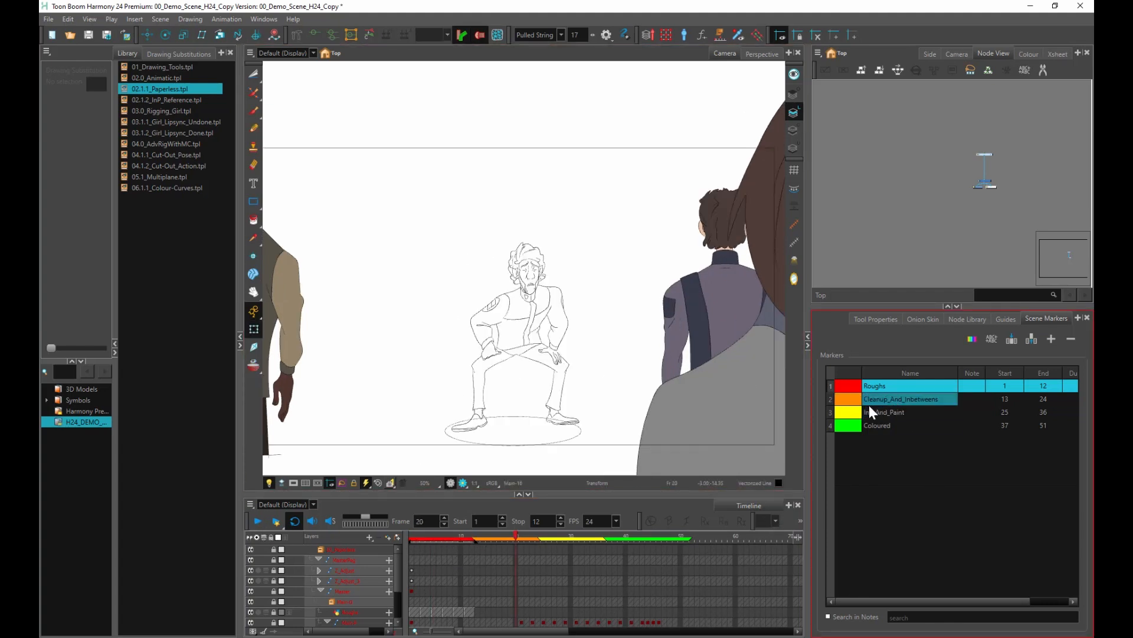
- Limit playback to the Cleanup_And_Inbetweens marker, preview its animation and go to frame 15
{"action": "left_click", "coordinate": [910, 395]}
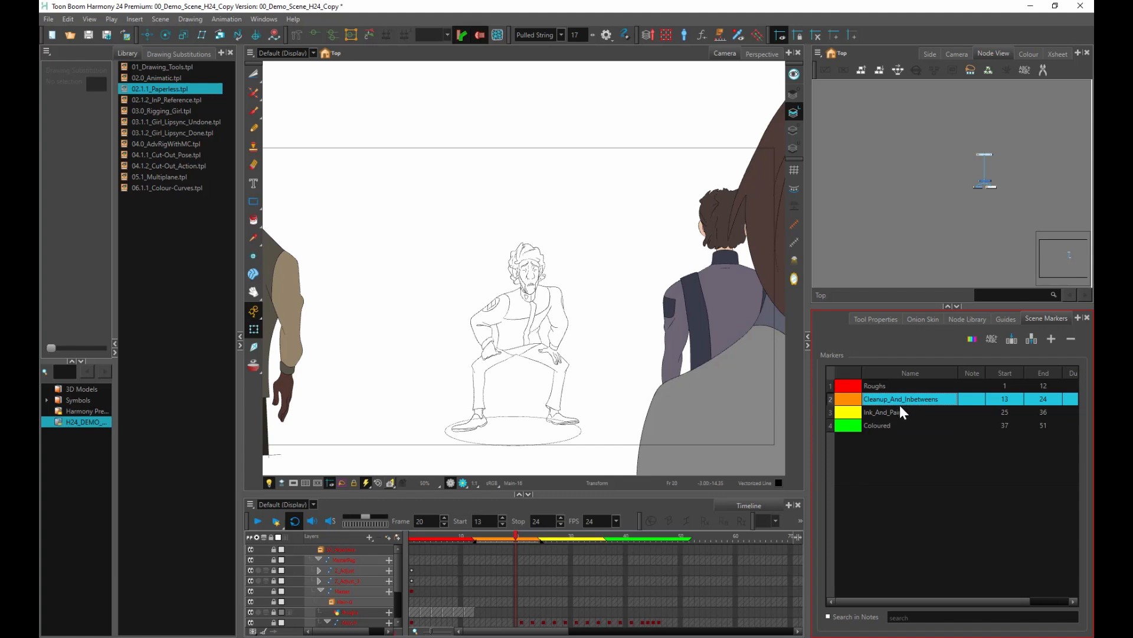
{"action": "left_click", "coordinate": [257, 521]}
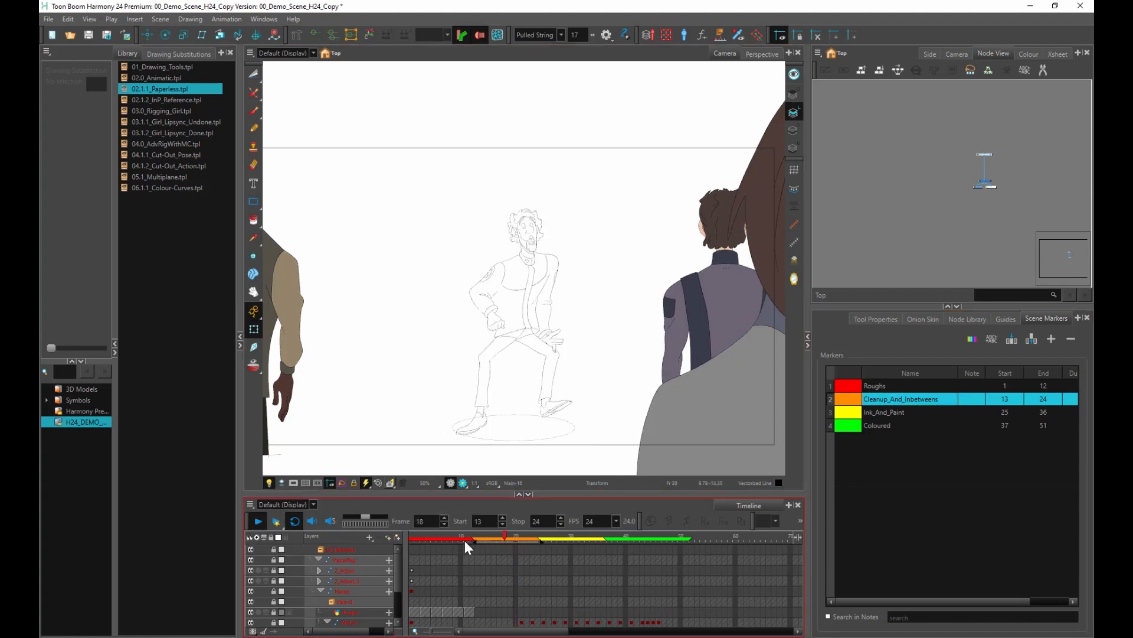
{"action": "left_click", "coordinate": [257, 521]}
{"action": "left_click_drag", "start_coordinate": [486, 539], "coordinate": [517, 540]}
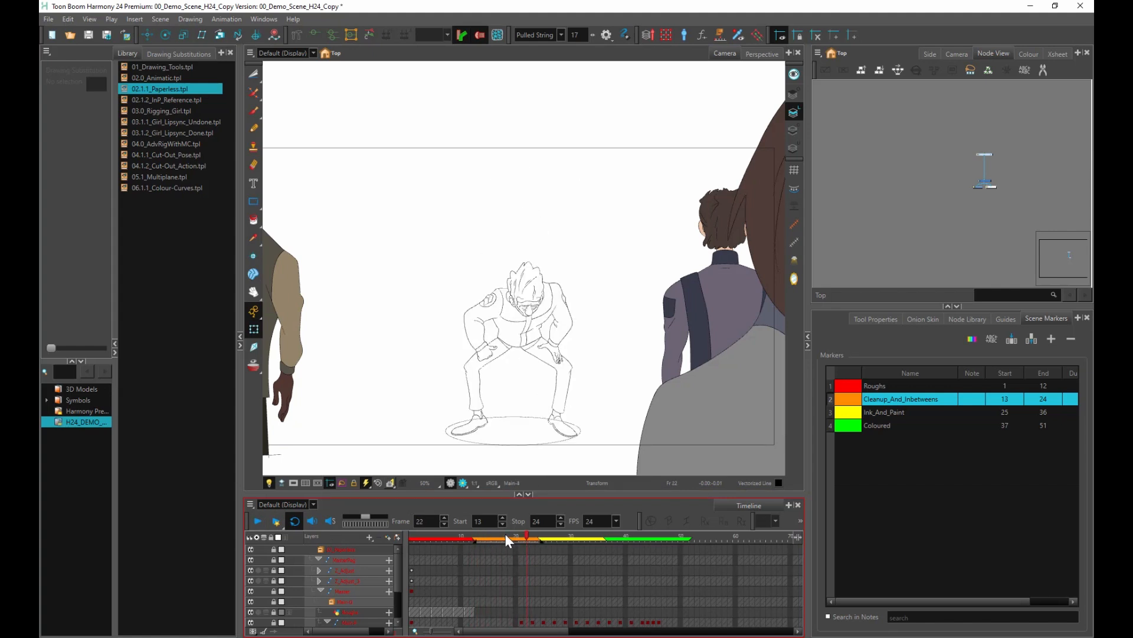
{"action": "left_click", "coordinate": [488, 535]}
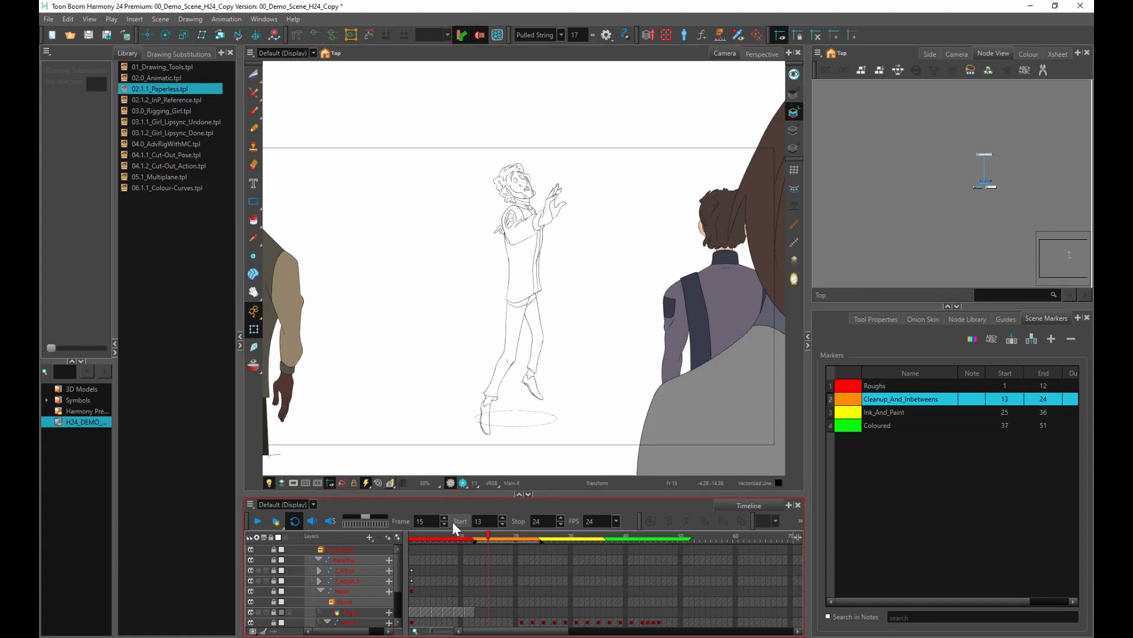
- Show the Xsheet and examine the Main column's drawings at frames 13, 15, 16 and 17
{"action": "left_click", "coordinate": [1058, 54]}
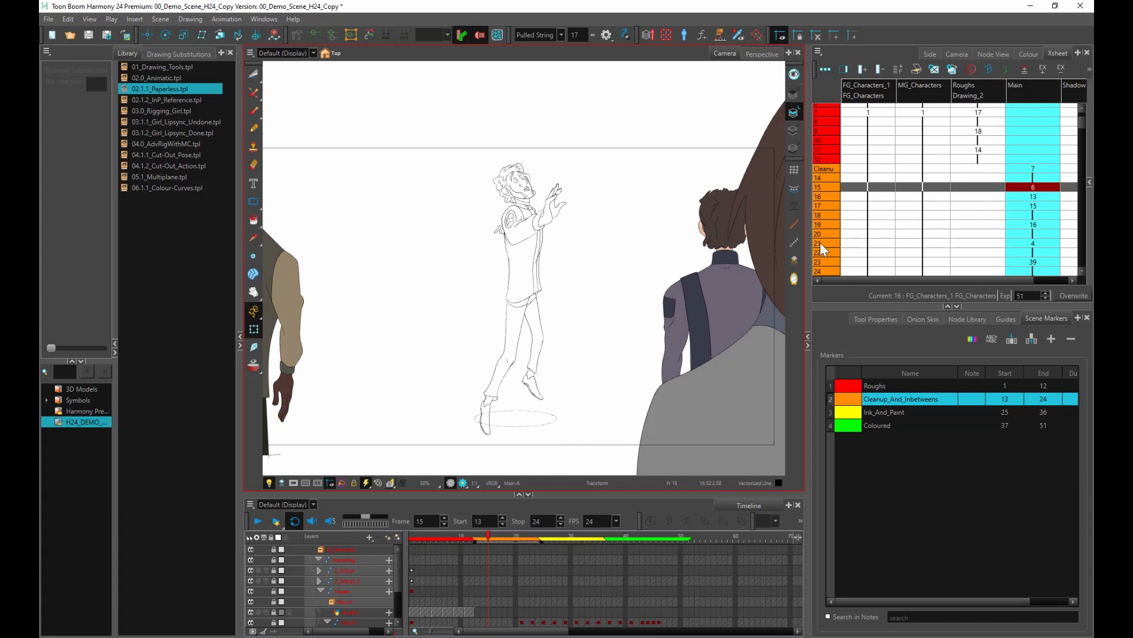
{"action": "left_click", "coordinate": [1034, 168]}
{"action": "left_click", "coordinate": [1034, 187]}
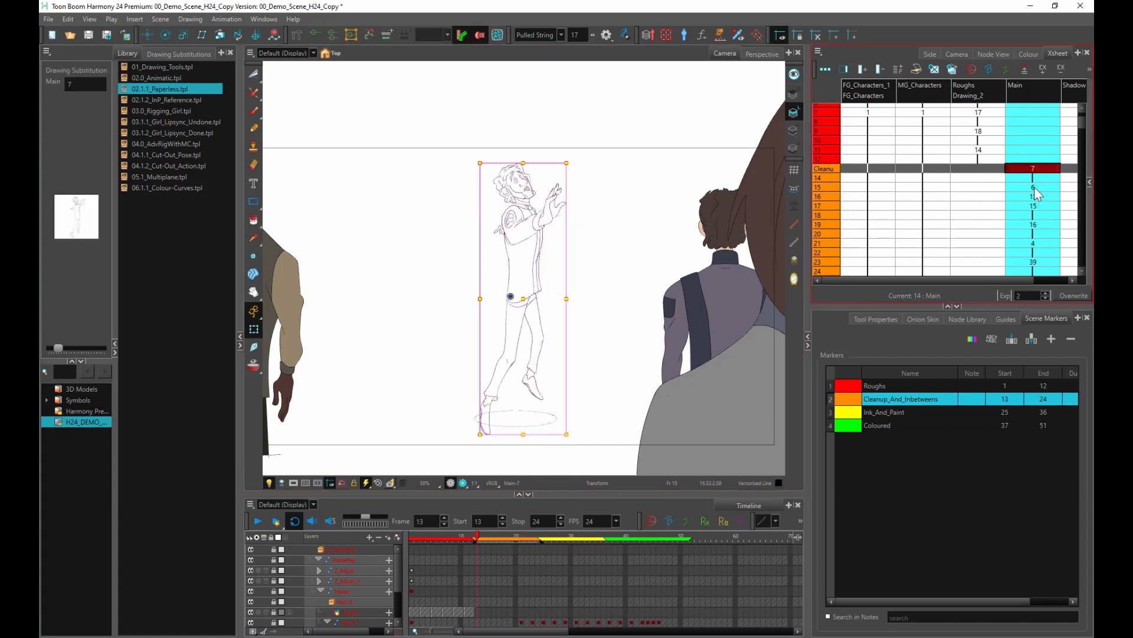
{"action": "left_click", "coordinate": [1032, 196]}
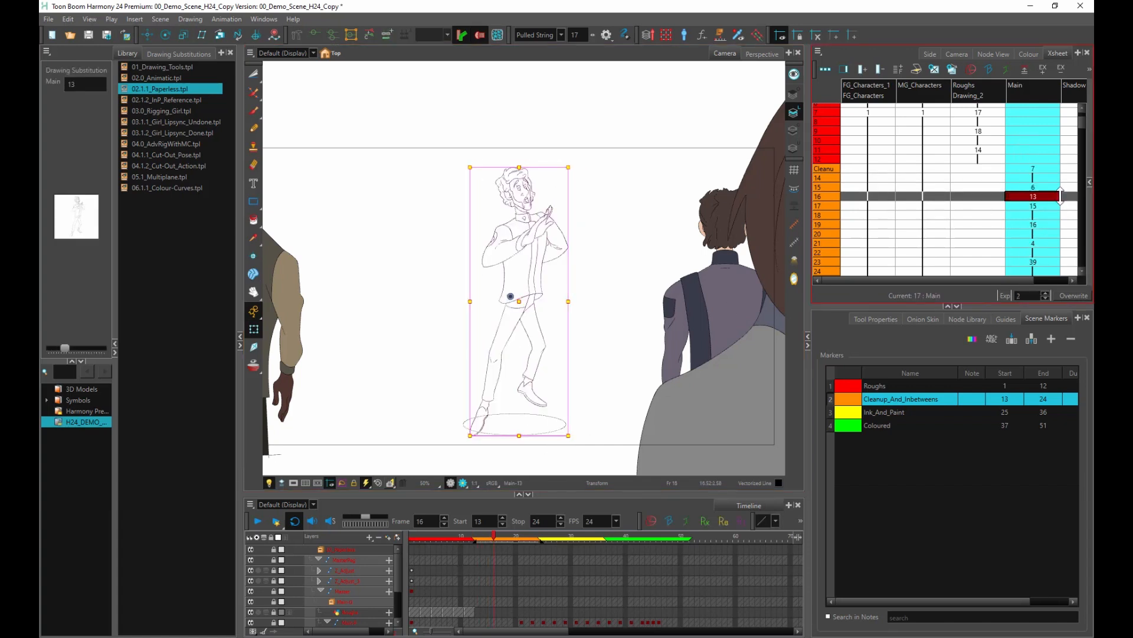
{"action": "left_click", "coordinate": [1041, 168]}
{"action": "left_click", "coordinate": [1036, 189]}
{"action": "left_click", "coordinate": [1035, 208]}
- Mark the Main column's drawings at frames 13 and 17 as key drawings in the Xsheet
{"action": "left_click", "coordinate": [1037, 168]}
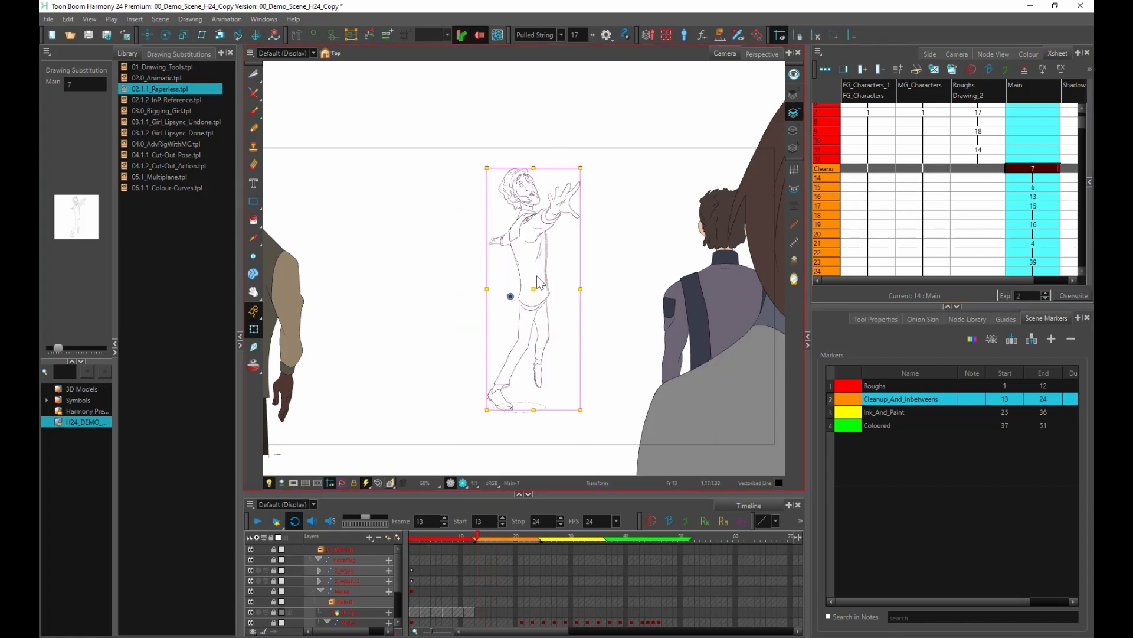
{"action": "left_click", "coordinate": [971, 68]}
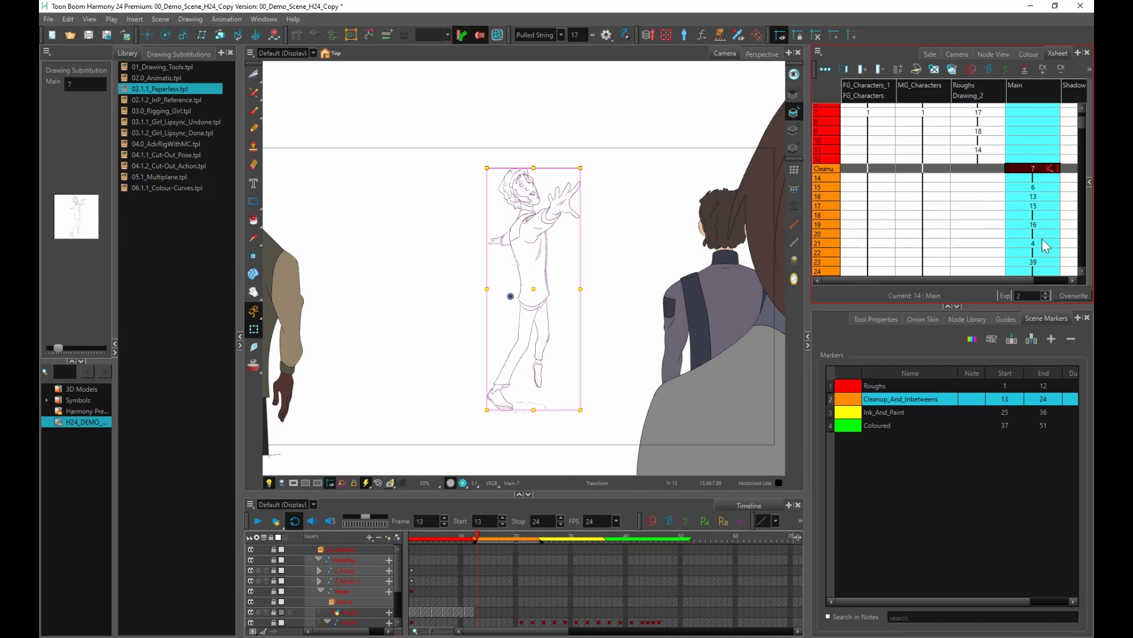
{"action": "left_click", "coordinate": [1039, 205]}
{"action": "left_click", "coordinate": [972, 68]}
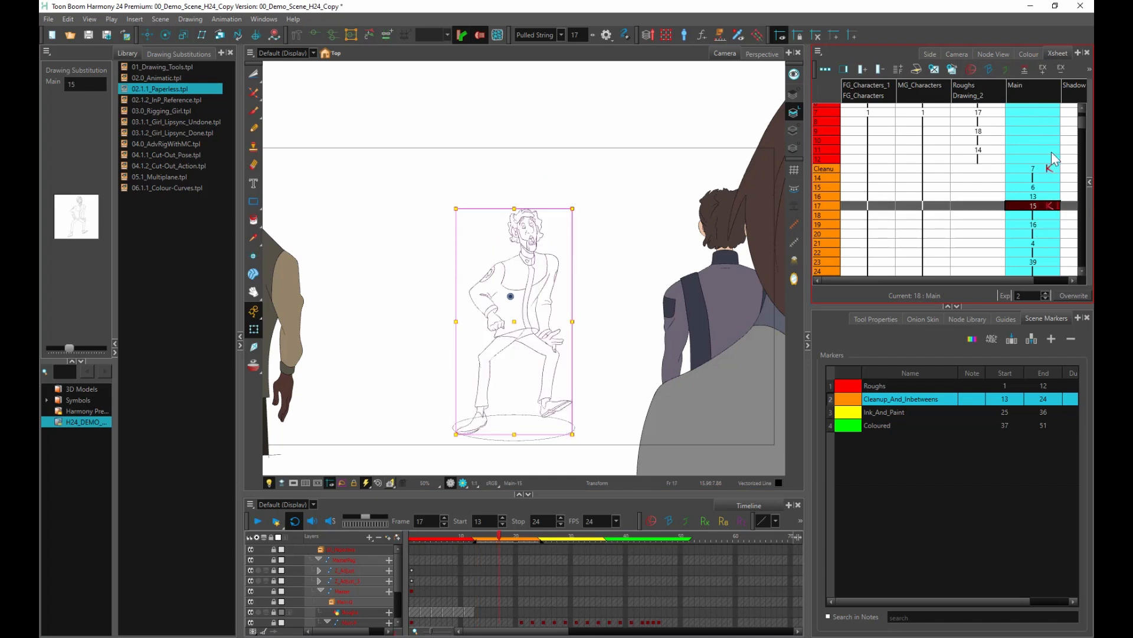
- Mark the Main drawings at frames 15 and 19 as breakdowns and the one at frame 21 as a key drawing
{"action": "left_click", "coordinate": [1037, 187]}
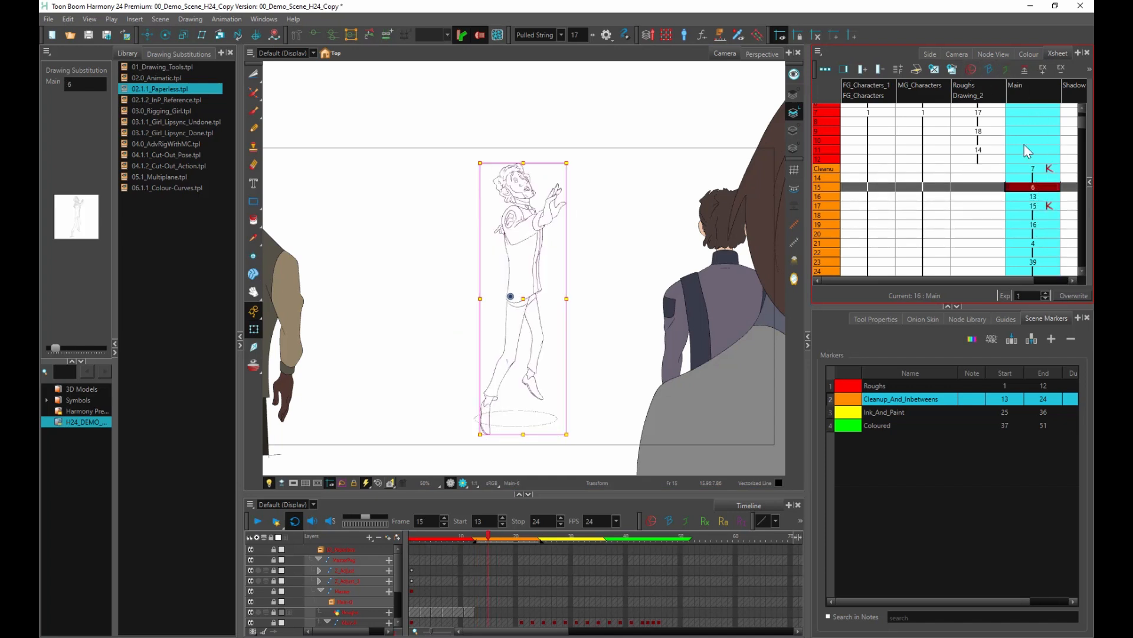
{"action": "left_click", "coordinate": [1039, 224]}
{"action": "left_click", "coordinate": [988, 69]}
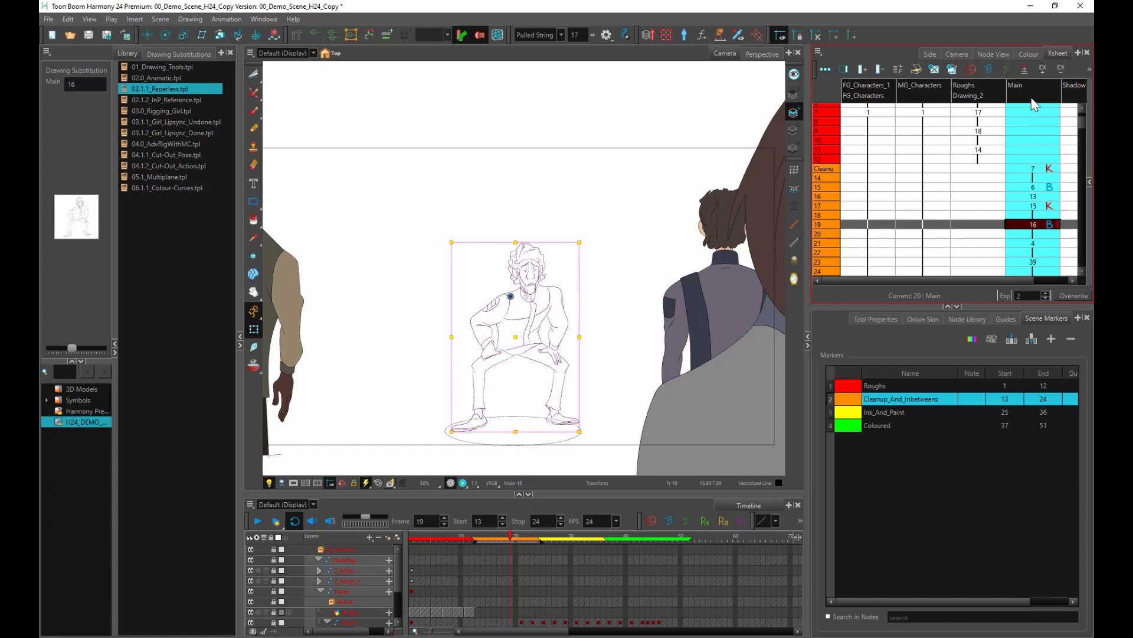
{"action": "key", "text": "g"}
{"action": "left_click", "coordinate": [973, 71]}
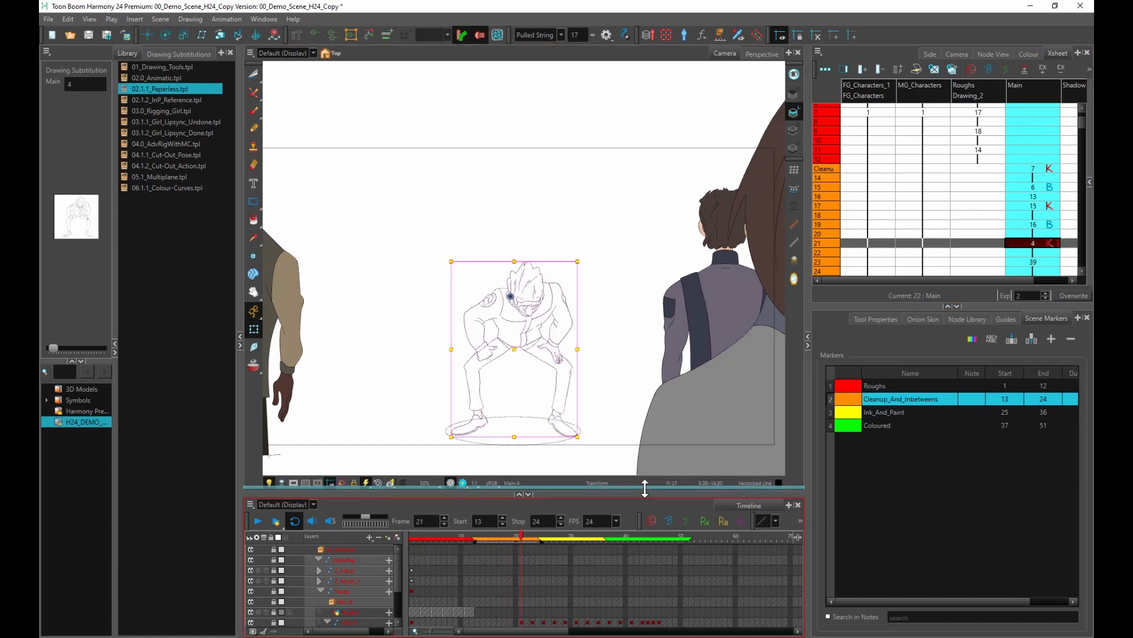
- Enlarge the timeline and mark the Main layer's drawings at frame 27 as key and frame 25 as breakdown
{"action": "left_click_drag", "start_coordinate": [643, 496], "coordinate": [637, 430]}
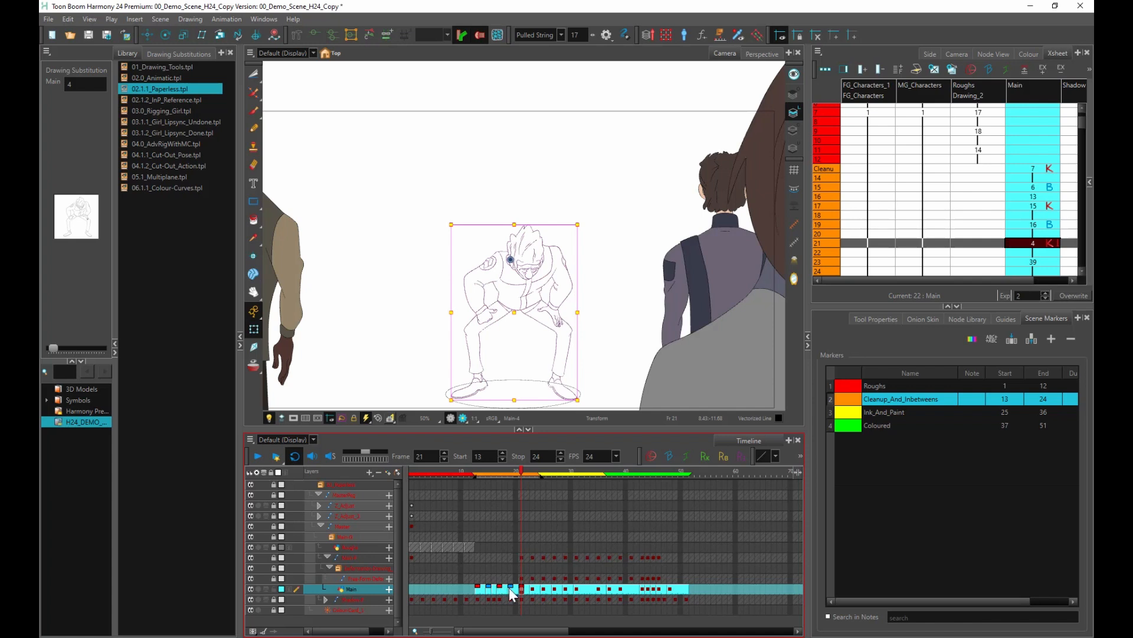
{"action": "left_click", "coordinate": [556, 588]}
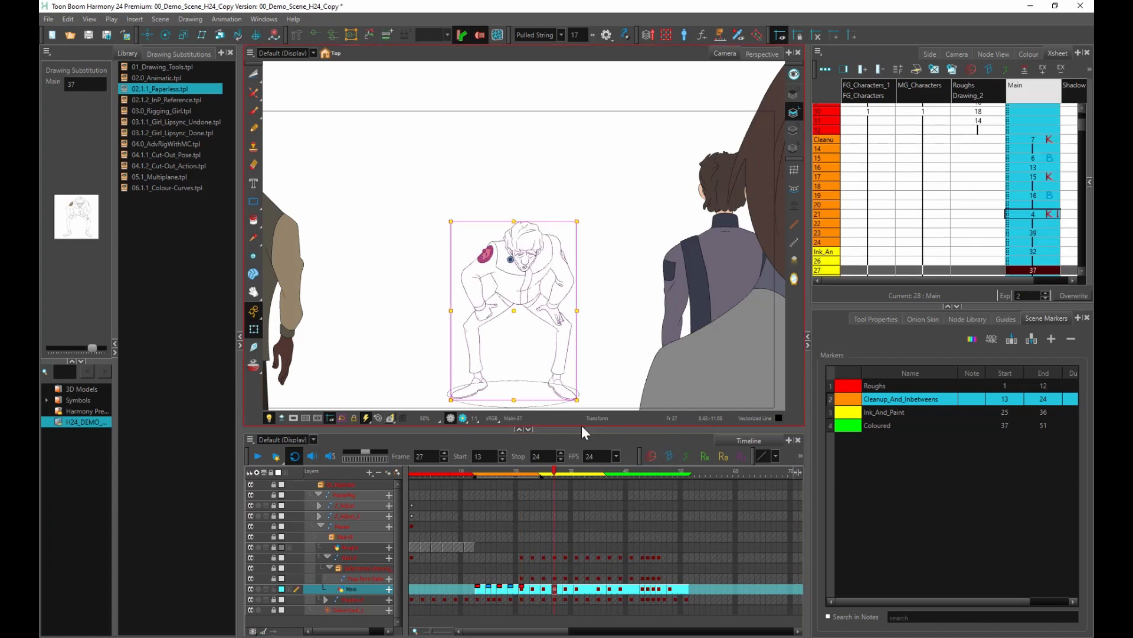
{"action": "left_click", "coordinate": [544, 588]}
{"action": "left_click", "coordinate": [669, 455]}
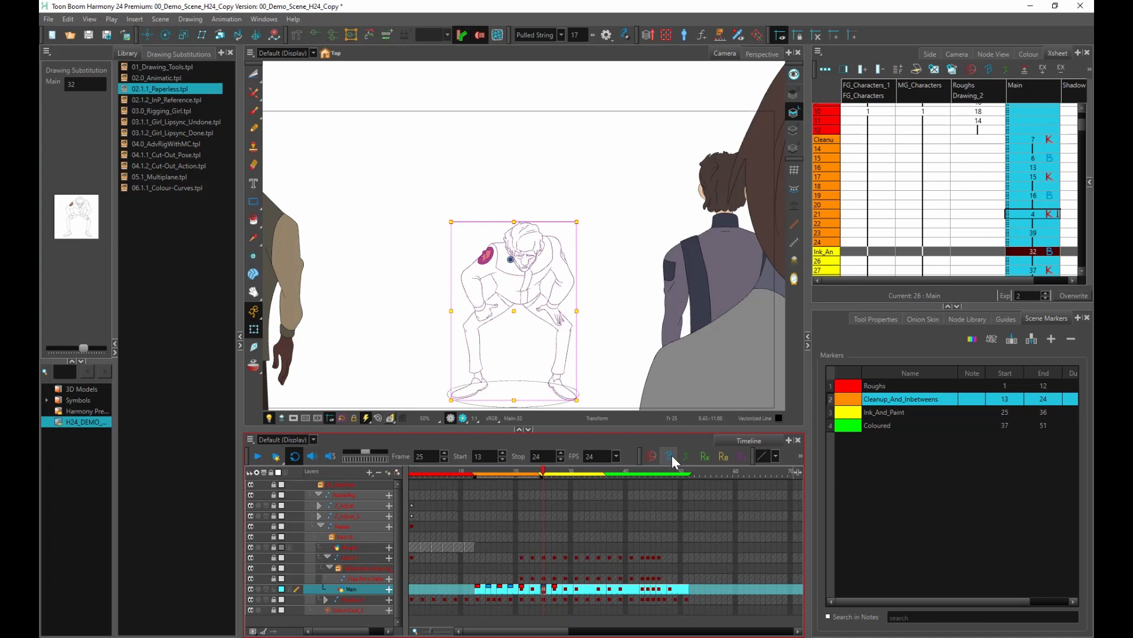
{"action": "left_click", "coordinate": [500, 589]}
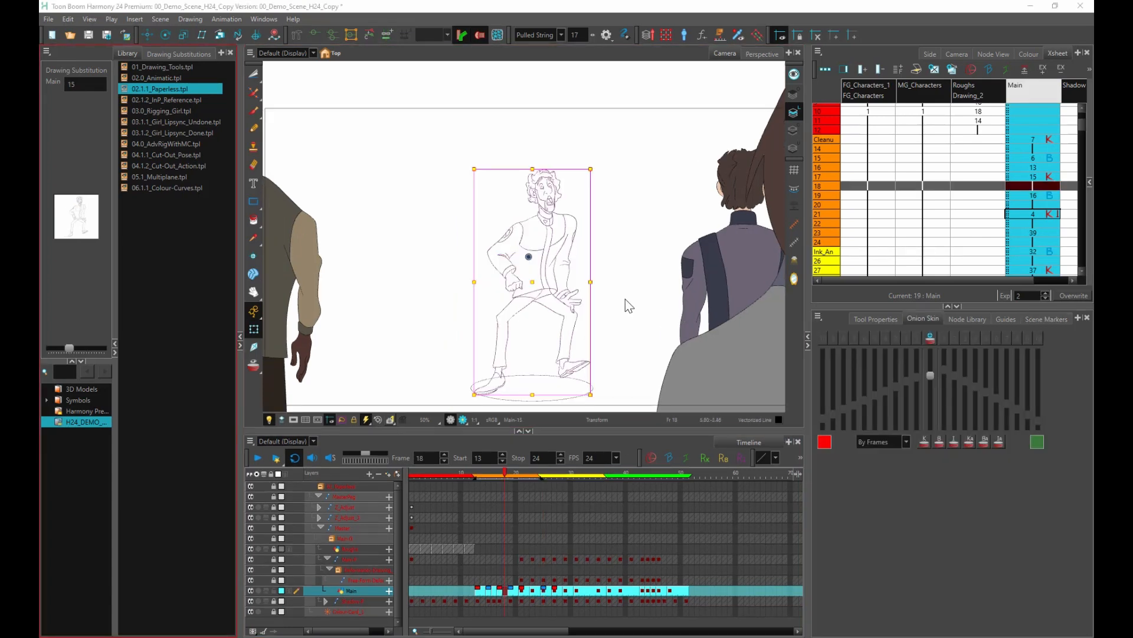
- Turn on the onion skin and compare the character's neighbouring drawings at frames 17 and 18
{"action": "left_click", "coordinate": [254, 365]}
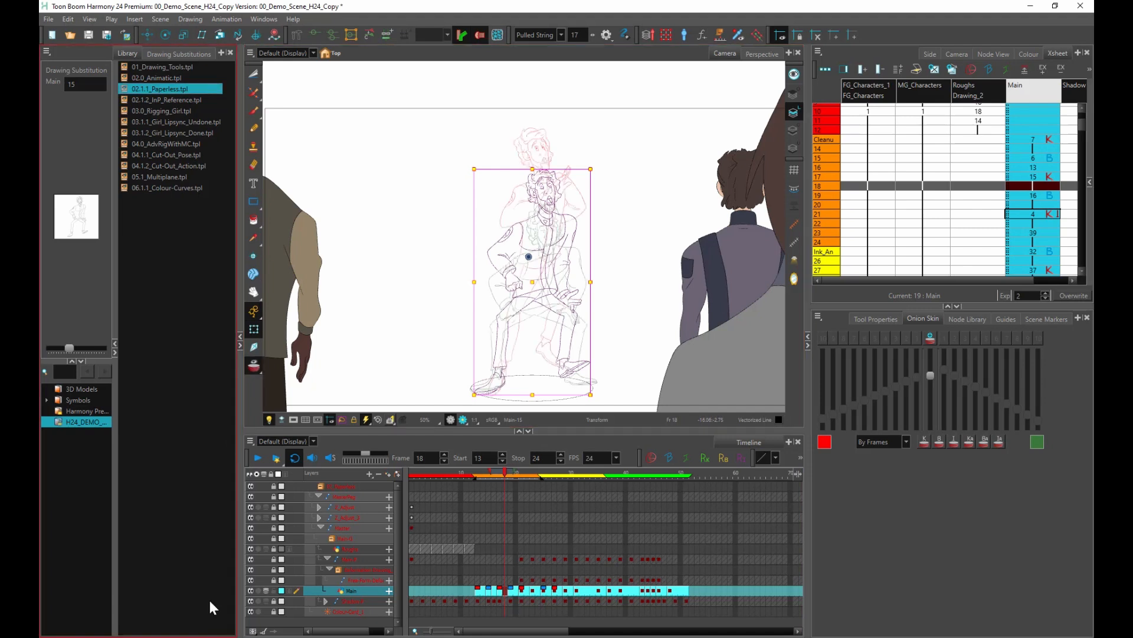
{"action": "left_click", "coordinate": [614, 309]}
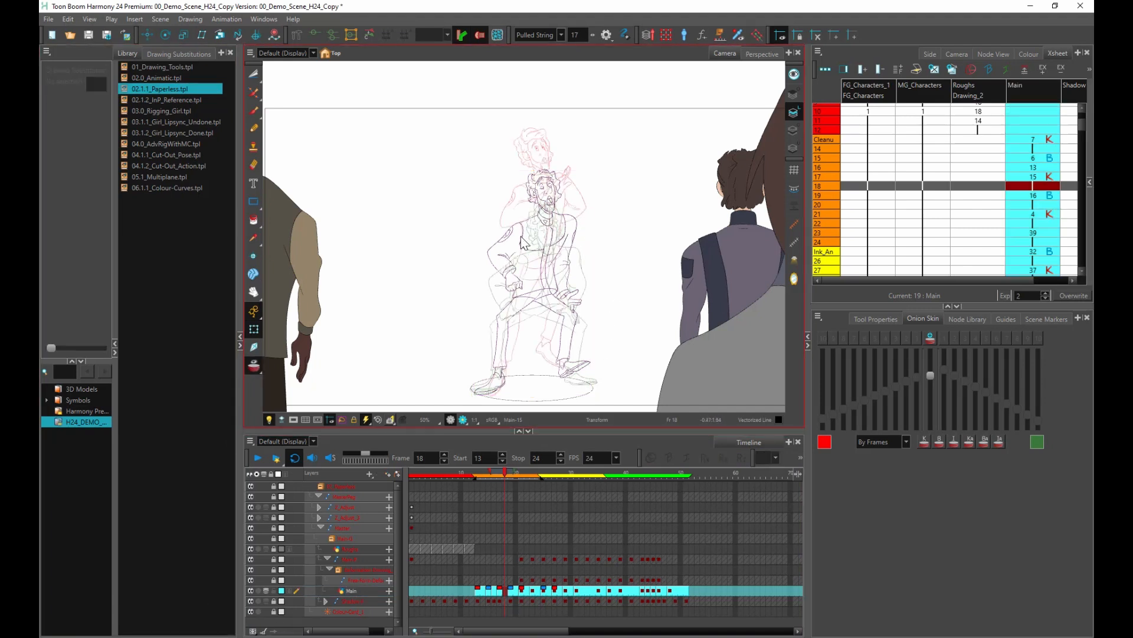
{"action": "left_click_drag", "start_coordinate": [506, 471], "coordinate": [499, 473]}
{"action": "scroll", "coordinate": [642, 324], "scroll_direction": "up", "scroll_amount": 2}
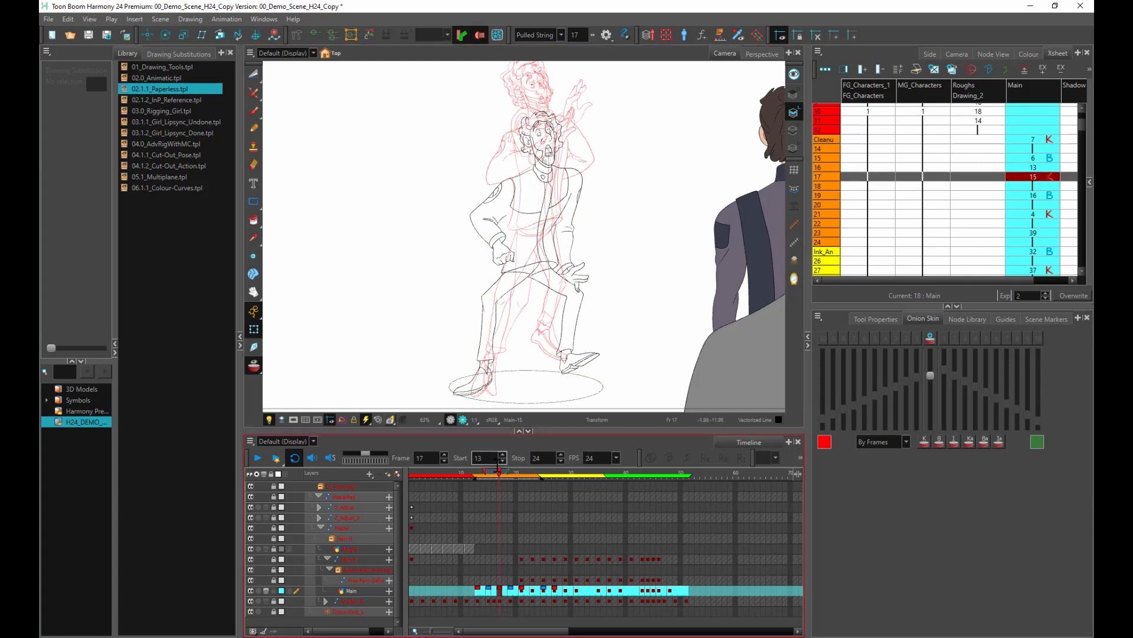
{"action": "mouse_move", "coordinate": [509, 472]}
{"action": "left_mouse_down"}
{"action": "mouse_move", "coordinate": [494, 472]}
{"action": "mouse_move", "coordinate": [505, 475]}
{"action": "left_mouse_up"}
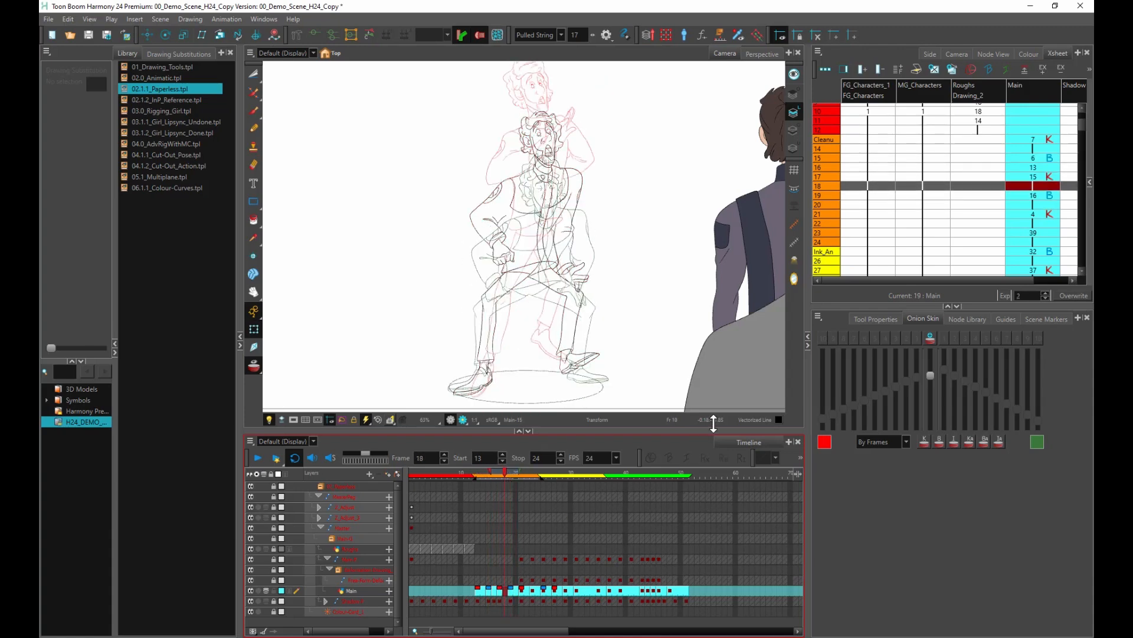
- Switch to the advanced onion skin and display the six previous frames
{"action": "left_click", "coordinate": [254, 365]}
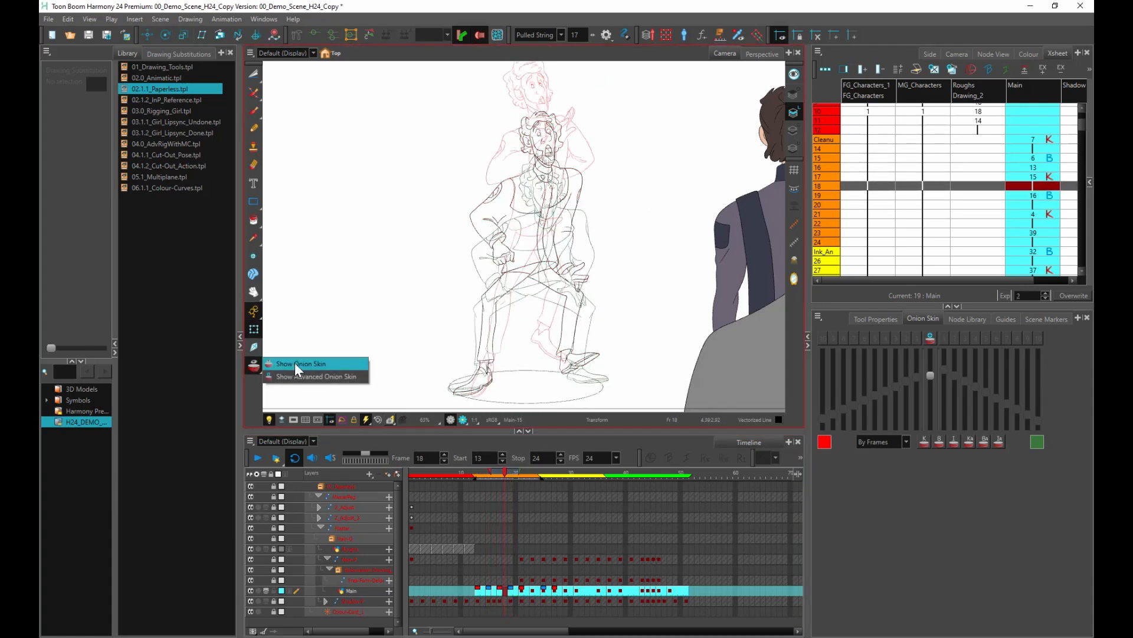
{"action": "left_click", "coordinate": [324, 378]}
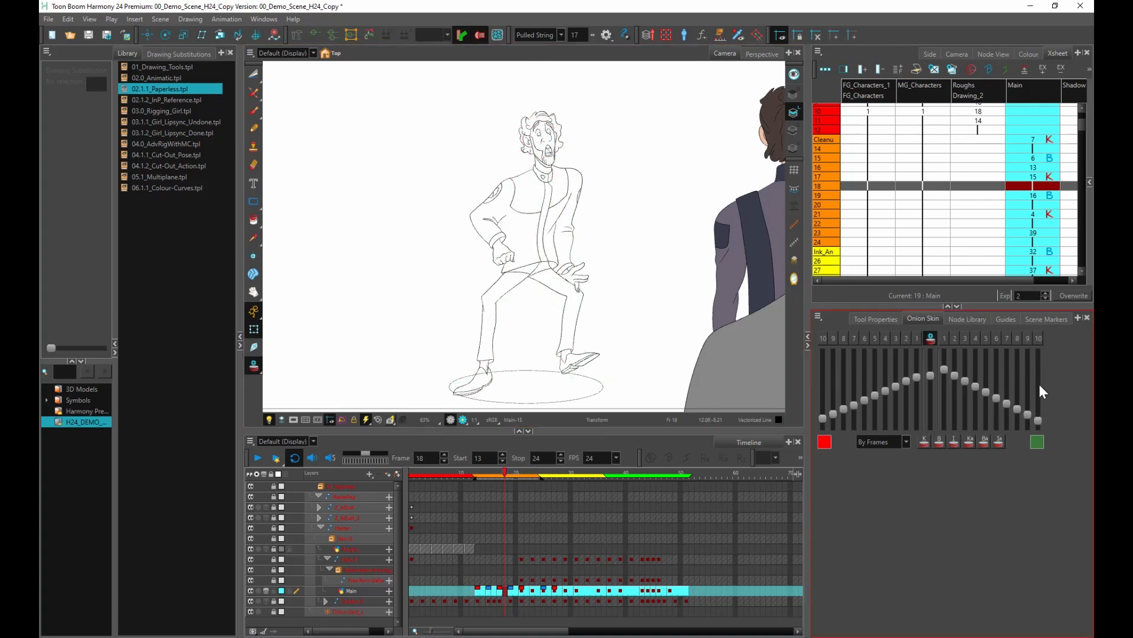
{"action": "left_click", "coordinate": [905, 337]}
{"action": "left_click", "coordinate": [895, 338]}
{"action": "left_click", "coordinate": [883, 339]}
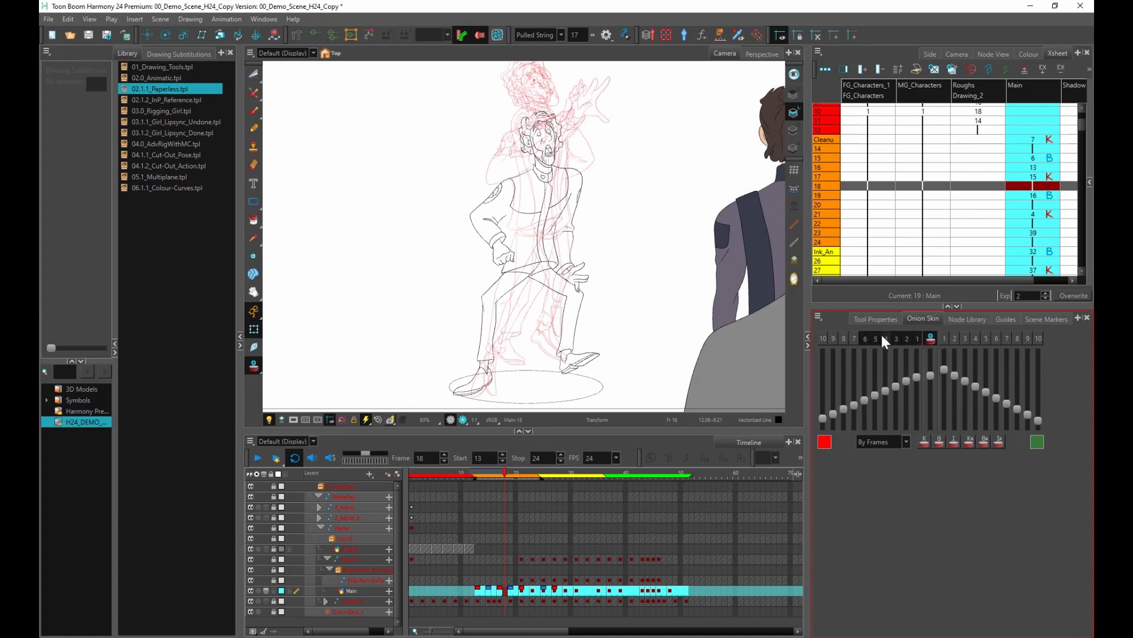
- Extend the advanced onion skin to include the frames following the current one
{"action": "left_click", "coordinate": [944, 338]}
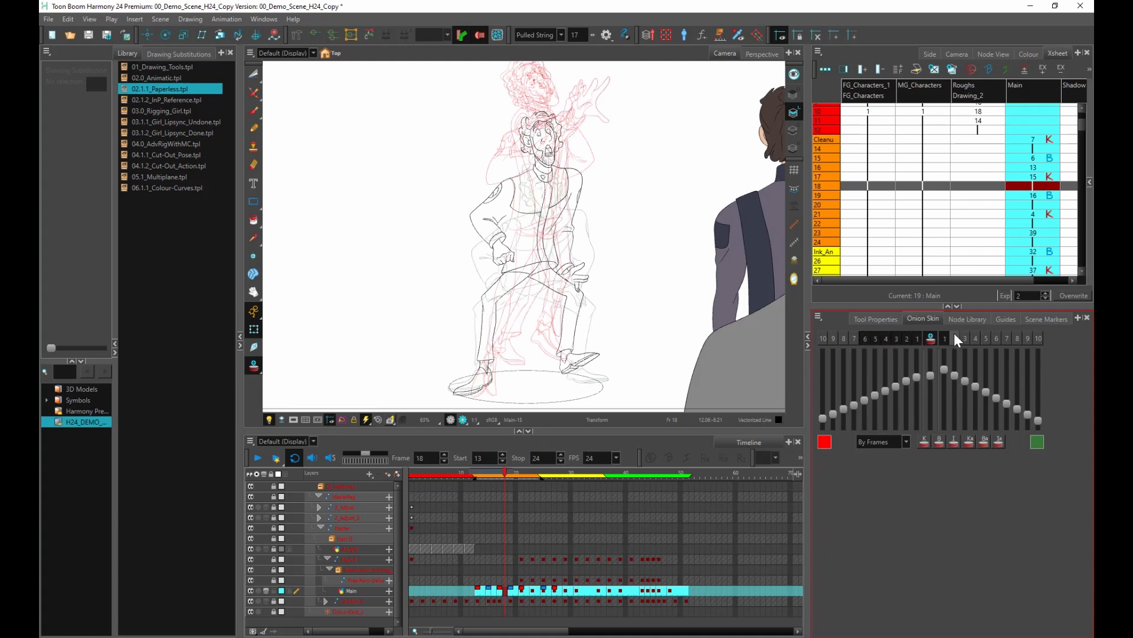
{"action": "left_click", "coordinate": [967, 338]}
{"action": "left_click", "coordinate": [978, 337]}
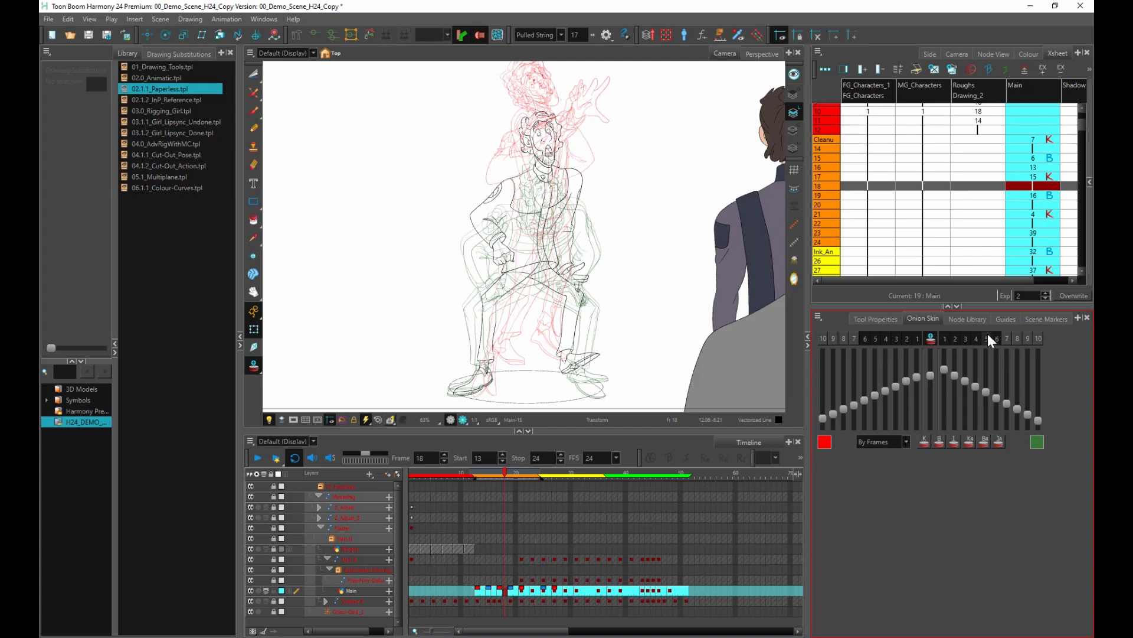
{"action": "left_click", "coordinate": [988, 337]}
- Raise the current frame's onion skin opacity and limit the range to three previous and four next frames
{"action": "left_click_drag", "start_coordinate": [934, 377], "coordinate": [931, 353]}
{"action": "left_click_drag", "start_coordinate": [890, 388], "coordinate": [917, 379]}
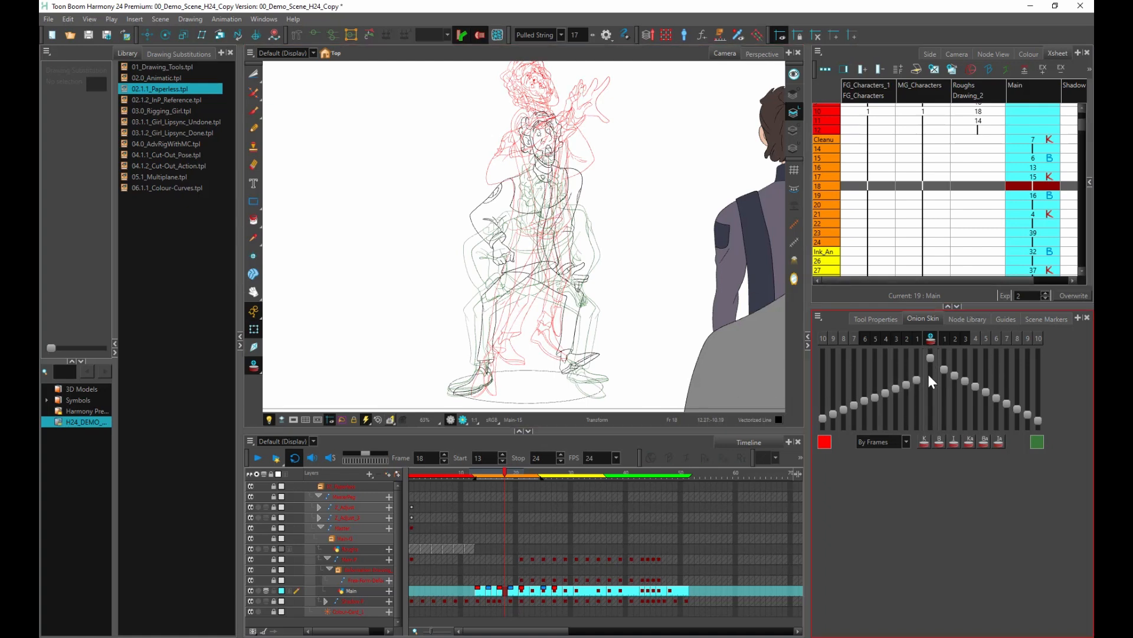
{"action": "left_click", "coordinate": [986, 338]}
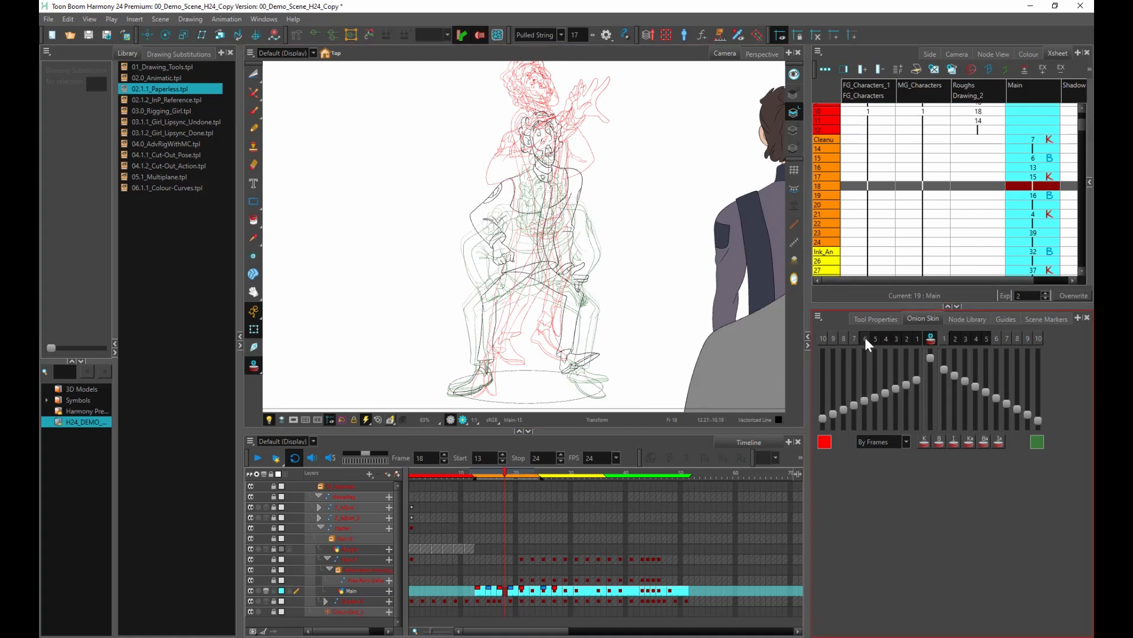
{"action": "left_click", "coordinate": [875, 338]}
{"action": "left_click", "coordinate": [896, 338]}
{"action": "left_click", "coordinate": [976, 338]}
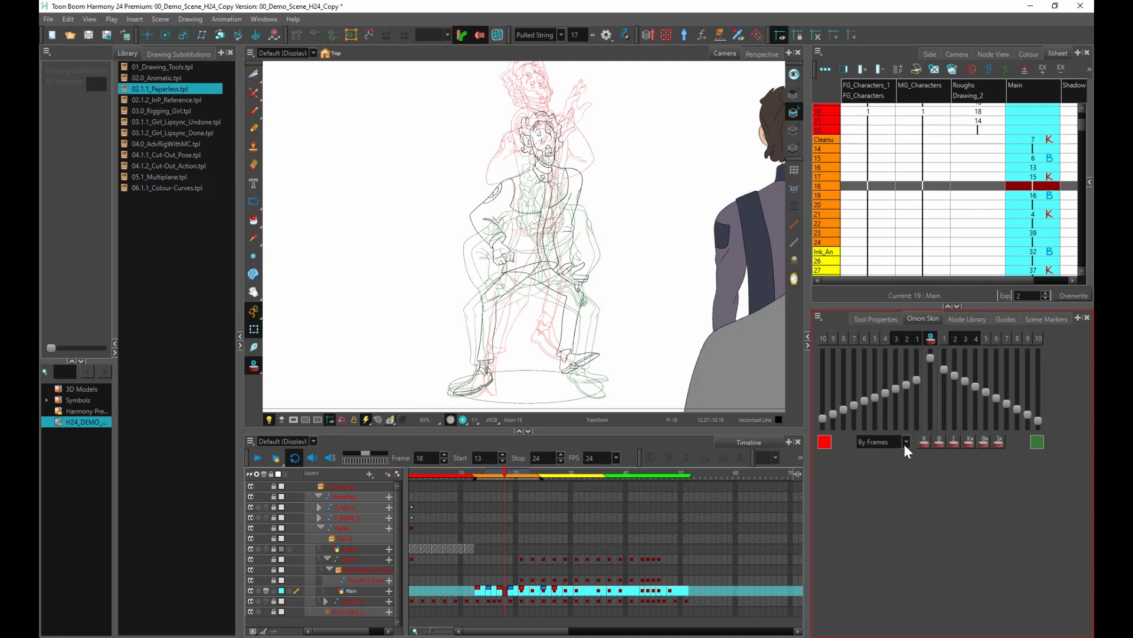
- Set the onion skin to By Drawings and filter it by key and breakdown drawings
{"action": "left_click", "coordinate": [906, 442]}
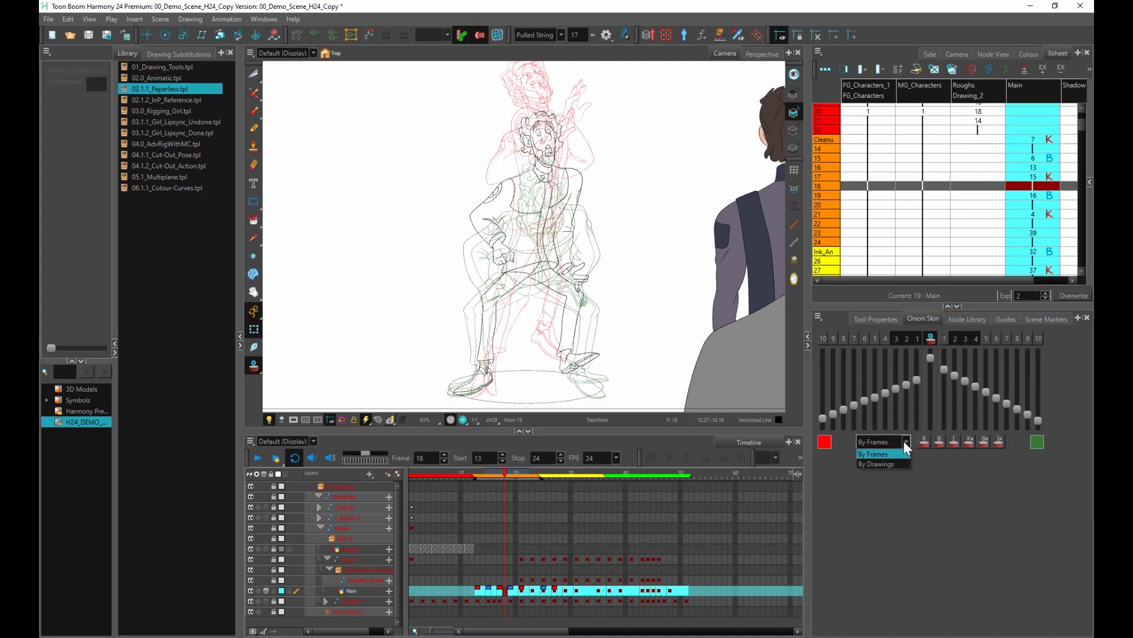
{"action": "left_click", "coordinate": [883, 464]}
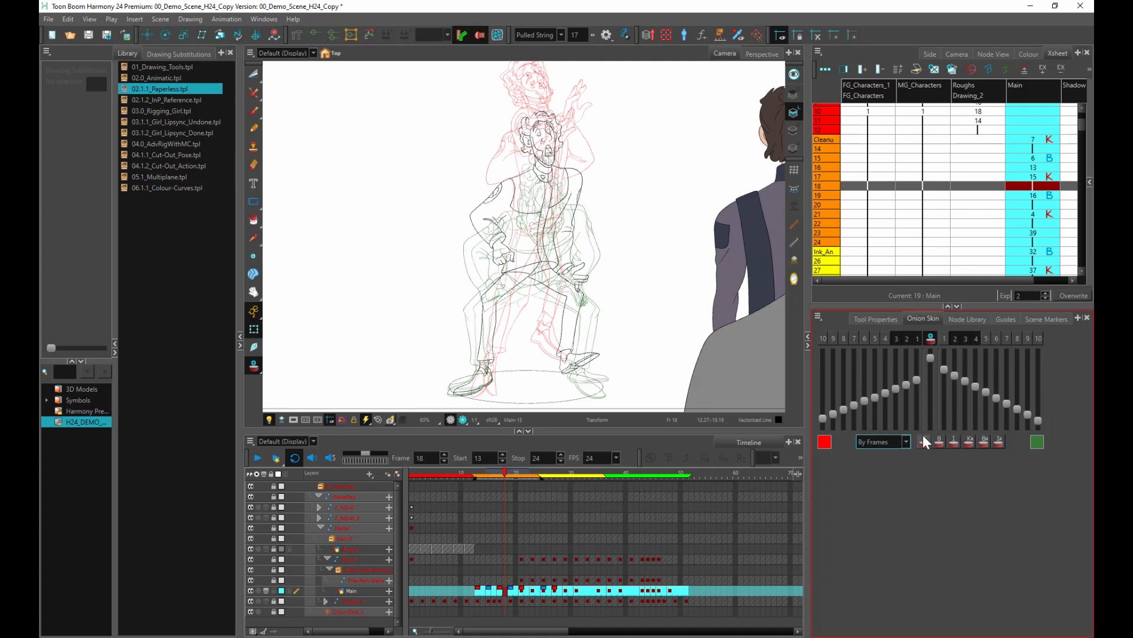
{"action": "left_click", "coordinate": [923, 437]}
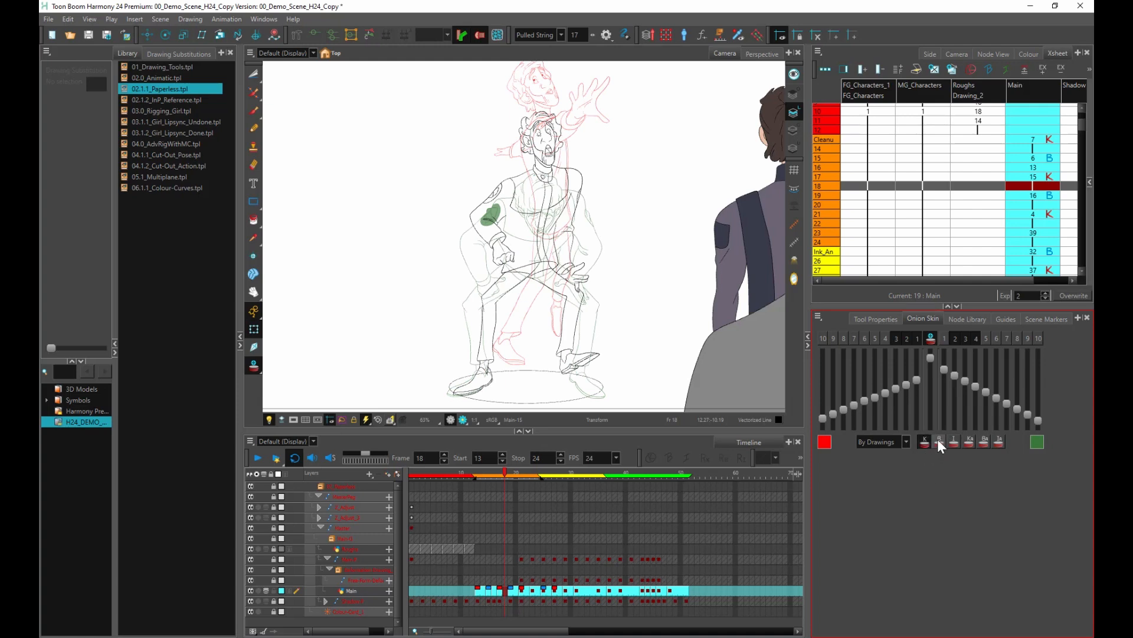
{"action": "left_click", "coordinate": [934, 444]}
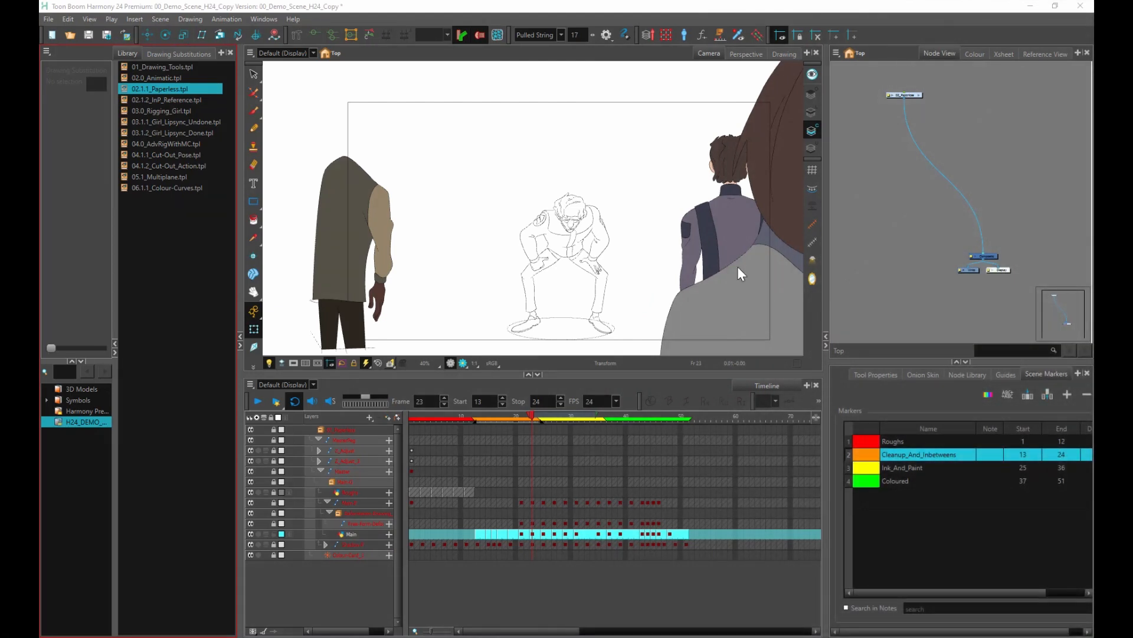
- Set the playback range to the Ink_And_Paint scene marker and play that section
{"action": "left_click", "coordinate": [901, 467]}
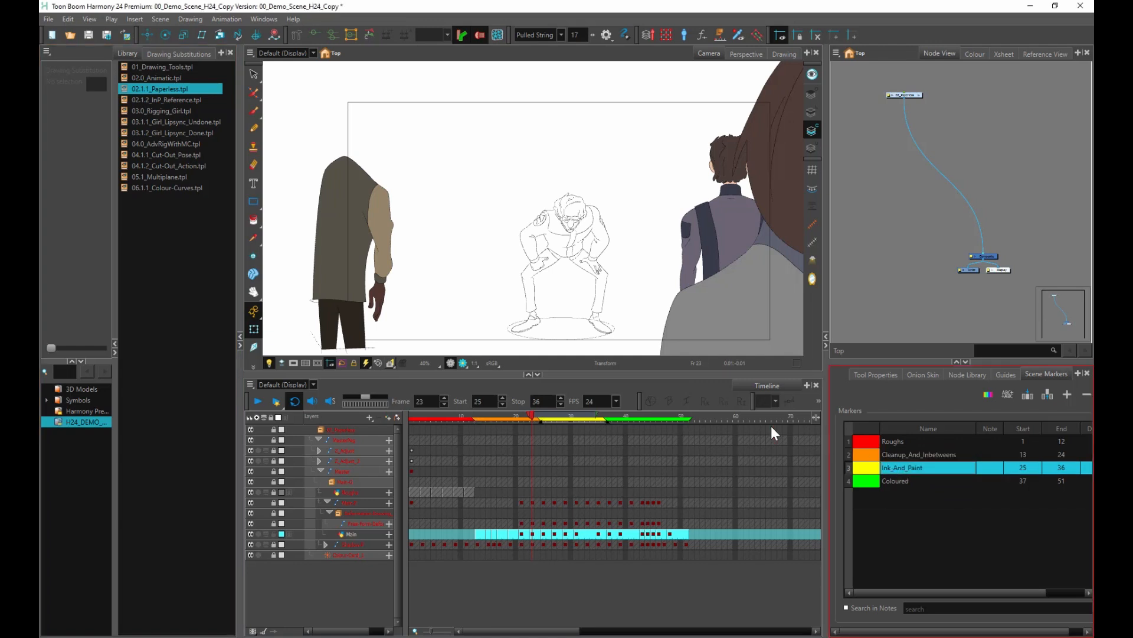
{"action": "left_click", "coordinate": [258, 401]}
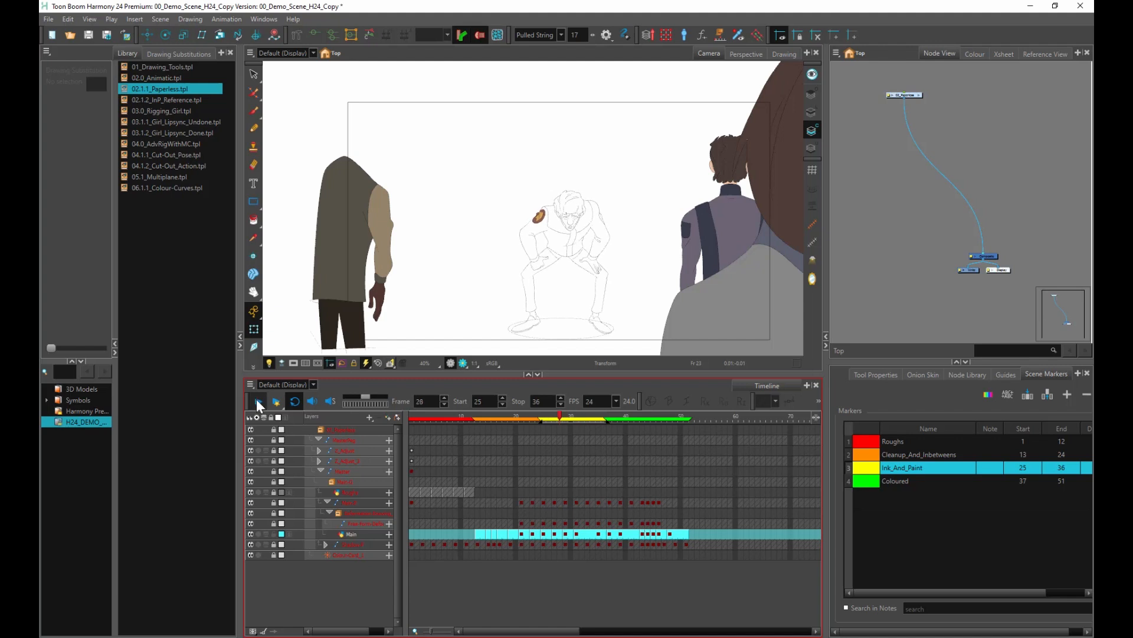
{"action": "left_click", "coordinate": [257, 399]}
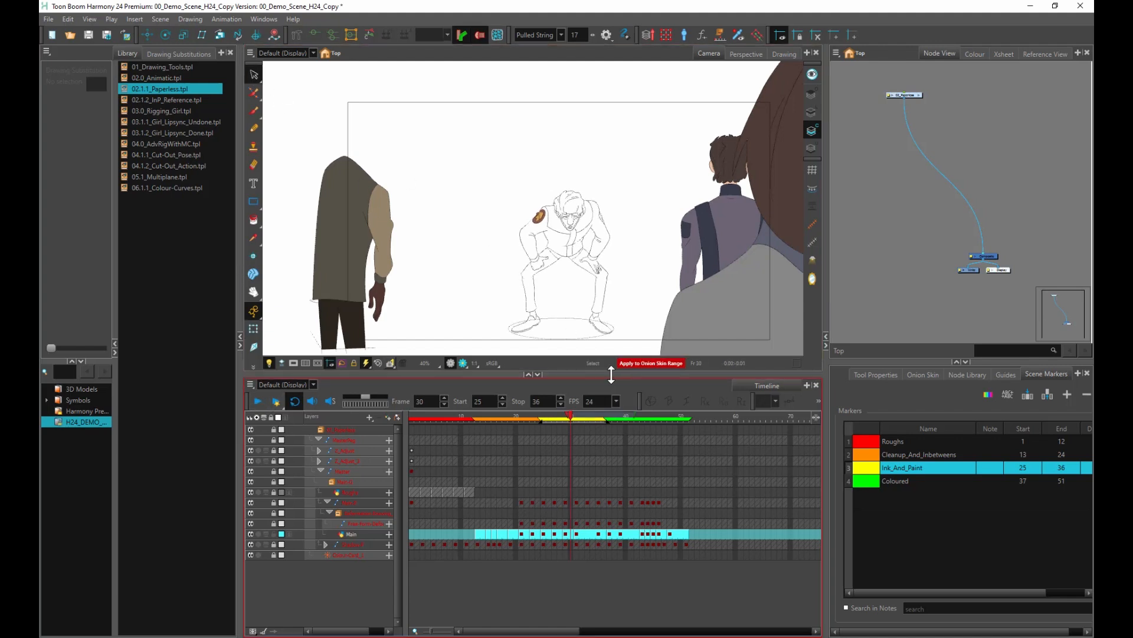
- Enlarge the viewing area and open the Main layer's drawing at frame 30 in the Drawing view
{"action": "left_click_drag", "start_coordinate": [611, 374], "coordinate": [611, 415]}
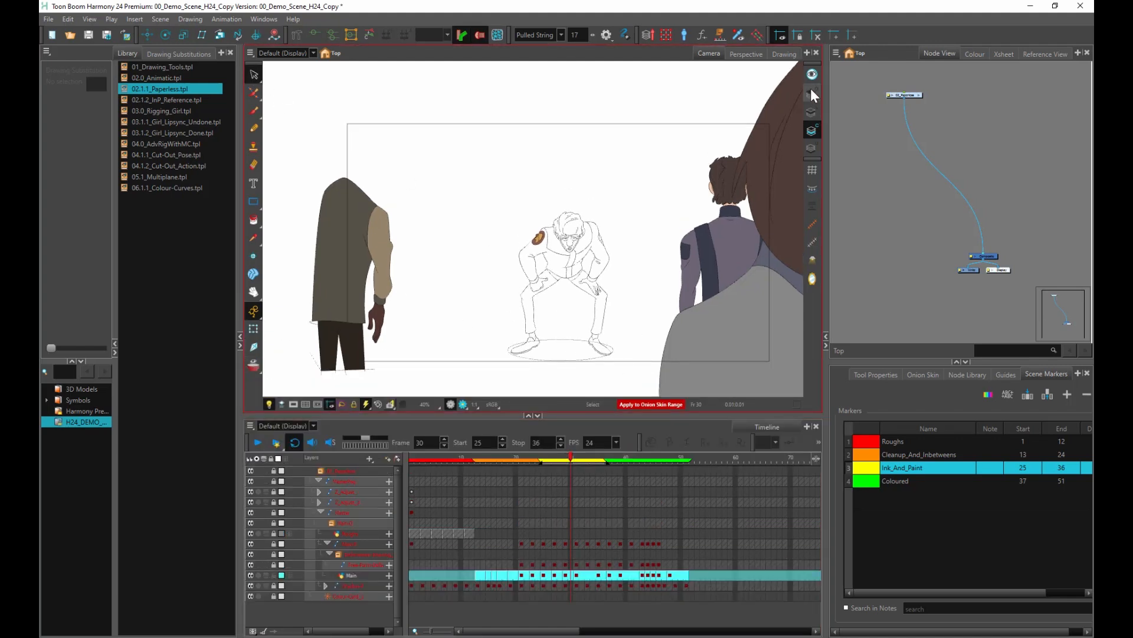
{"action": "key", "text": "2"}
{"action": "key", "text": "1"}
{"action": "left_click_drag", "start_coordinate": [688, 290], "coordinate": [649, 263]}
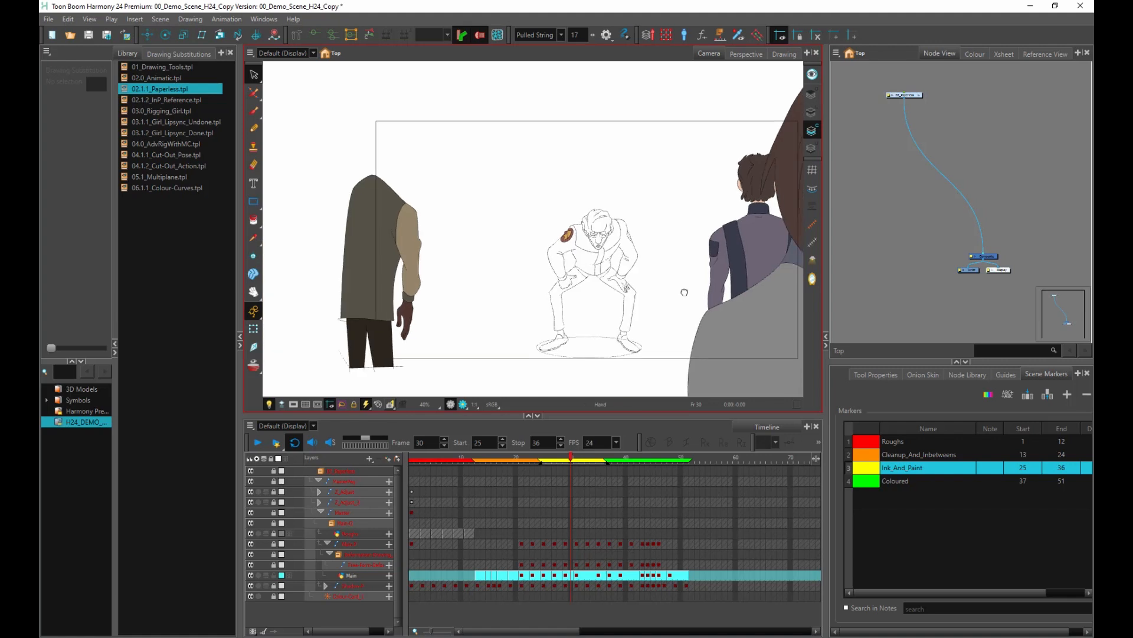
{"action": "key", "text": "2"}
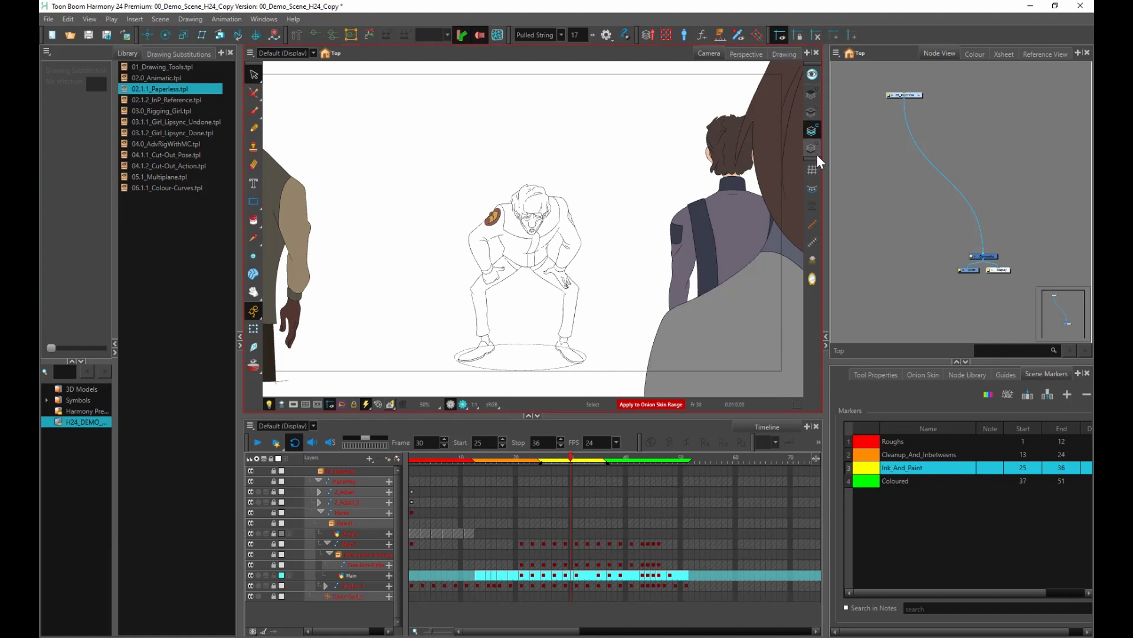
{"action": "left_click", "coordinate": [783, 54]}
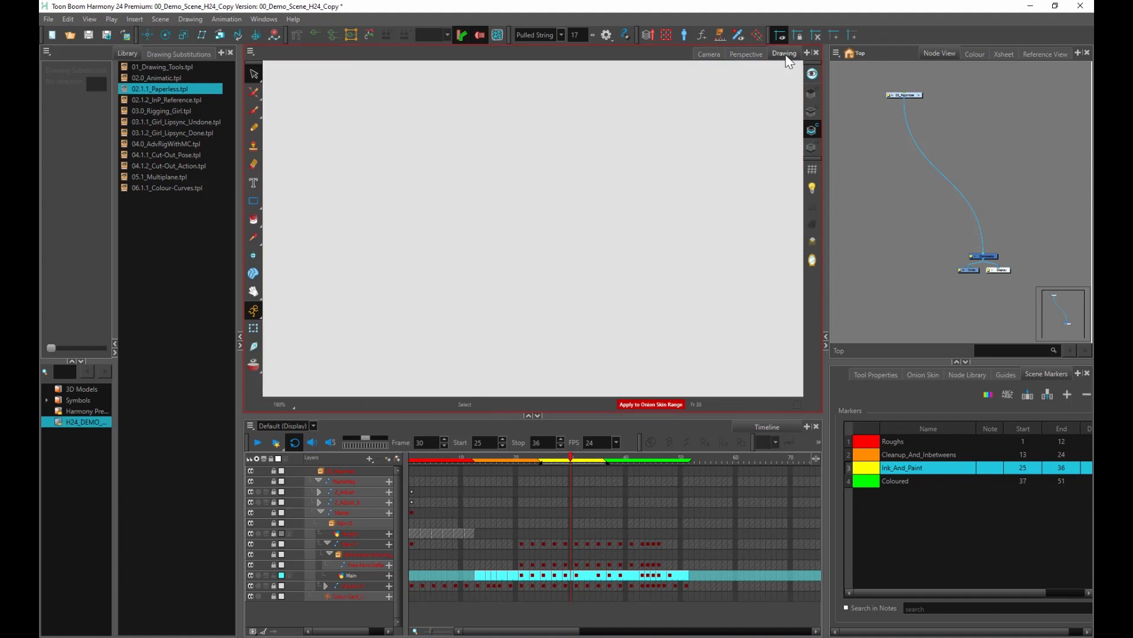
{"action": "left_click", "coordinate": [570, 575]}
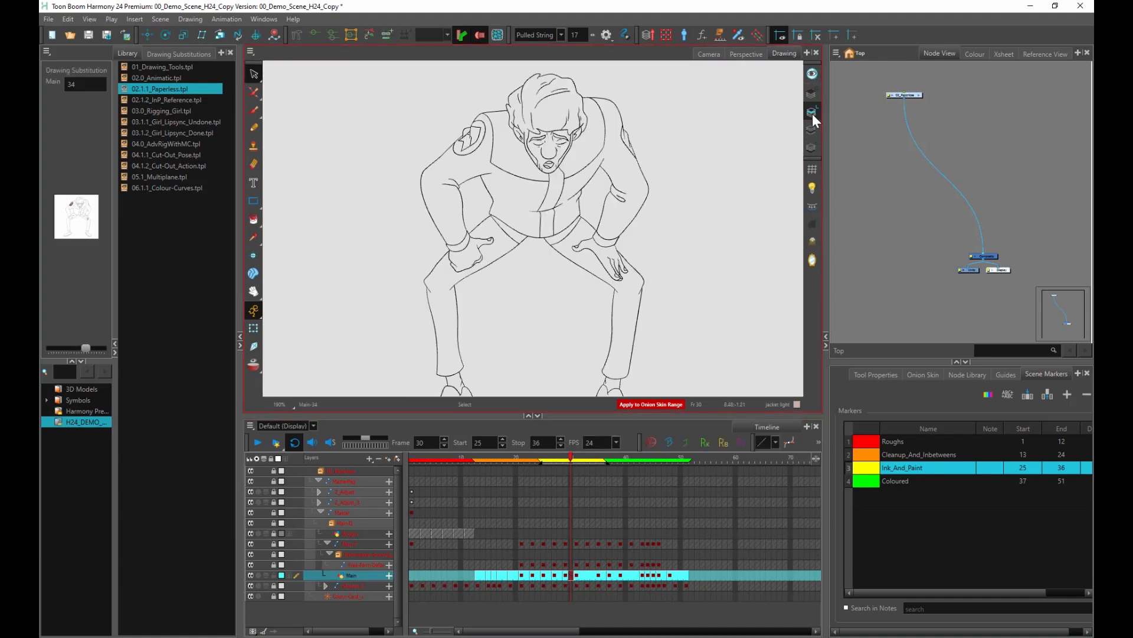
{"action": "scroll", "coordinate": [646, 261], "scroll_direction": "down", "scroll_amount": 1}
{"action": "left_click_drag", "start_coordinate": [654, 295], "coordinate": [656, 282]}
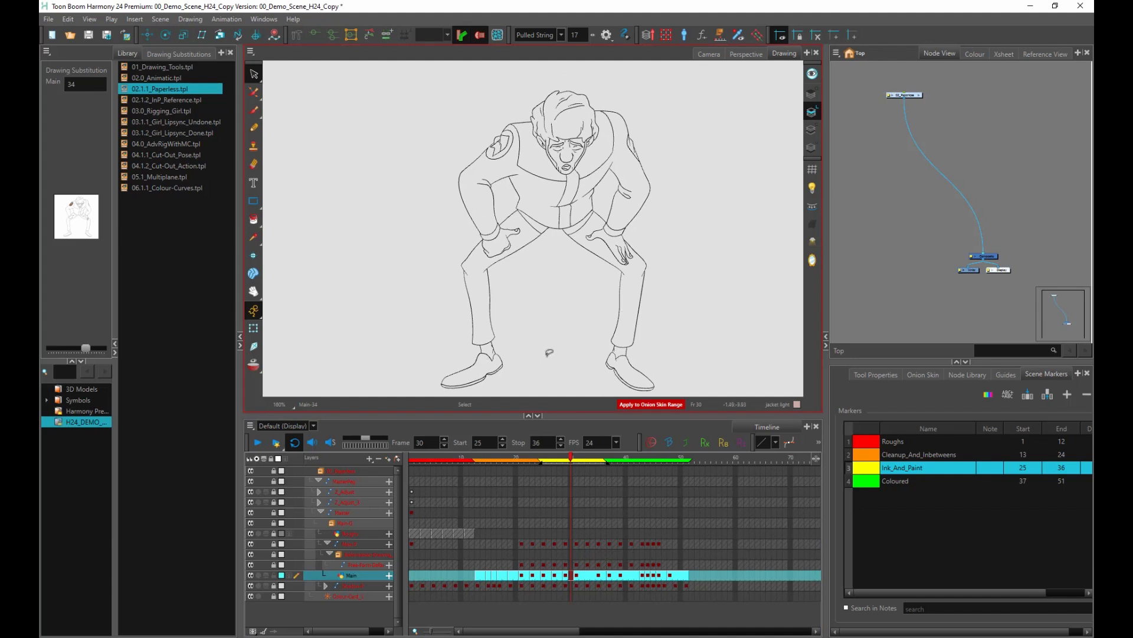
- Examine what the drawing holds on its Colour Art, Underlay and Overlay art layers
{"action": "left_click", "coordinate": [813, 130]}
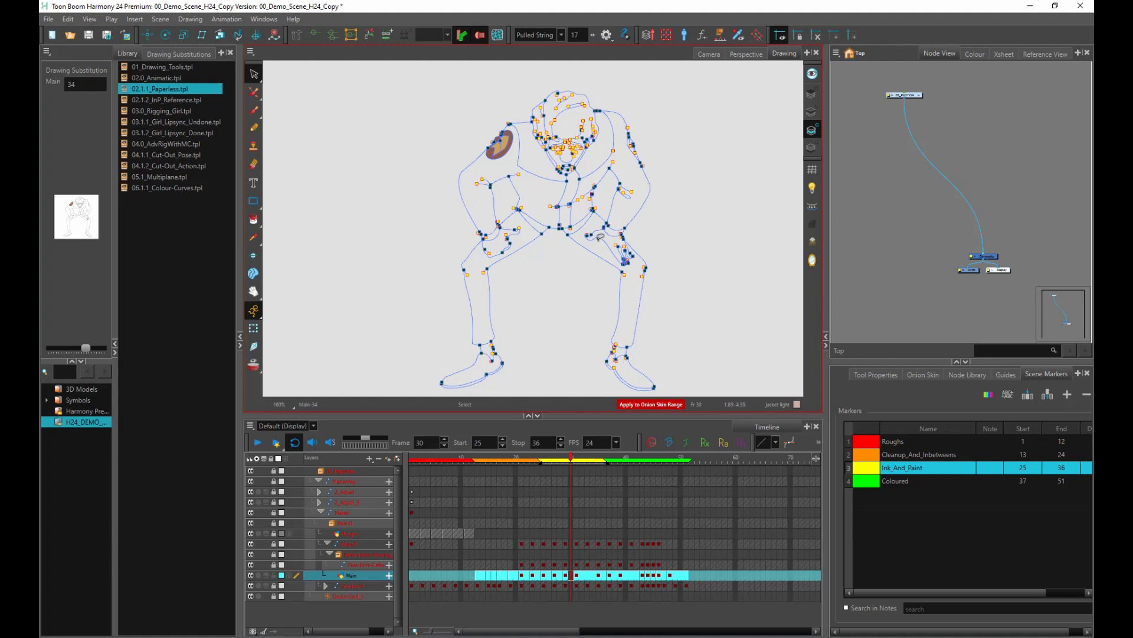
{"action": "left_click", "coordinate": [812, 148]}
{"action": "left_click", "coordinate": [812, 93]}
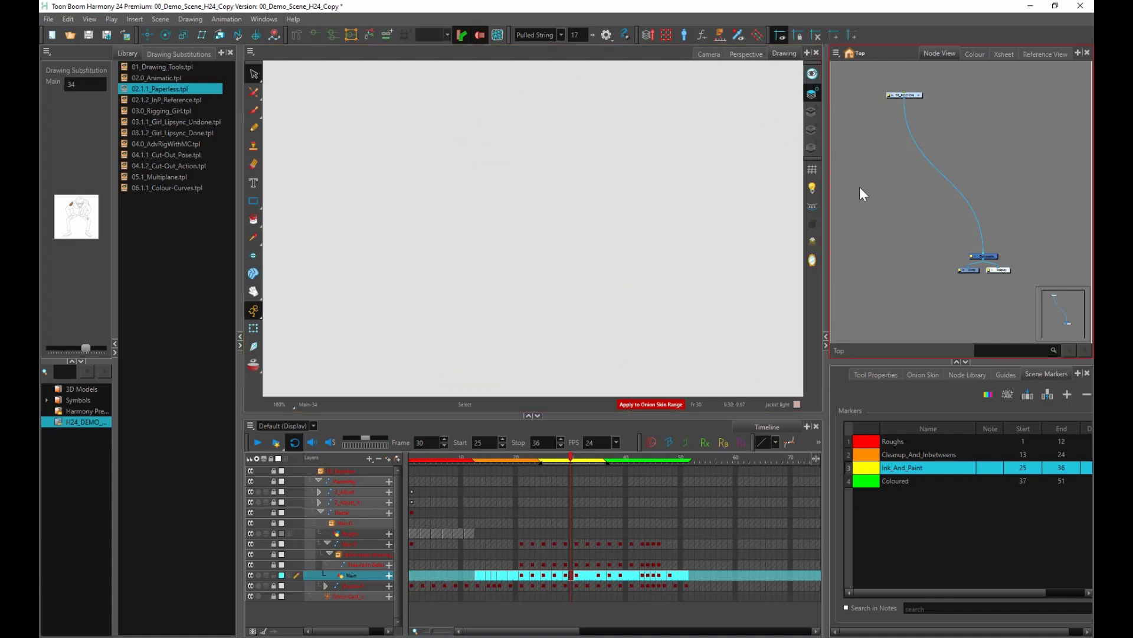
- Select everything on the drawing's Colour Art layer and delete it
{"action": "left_click", "coordinate": [813, 130]}
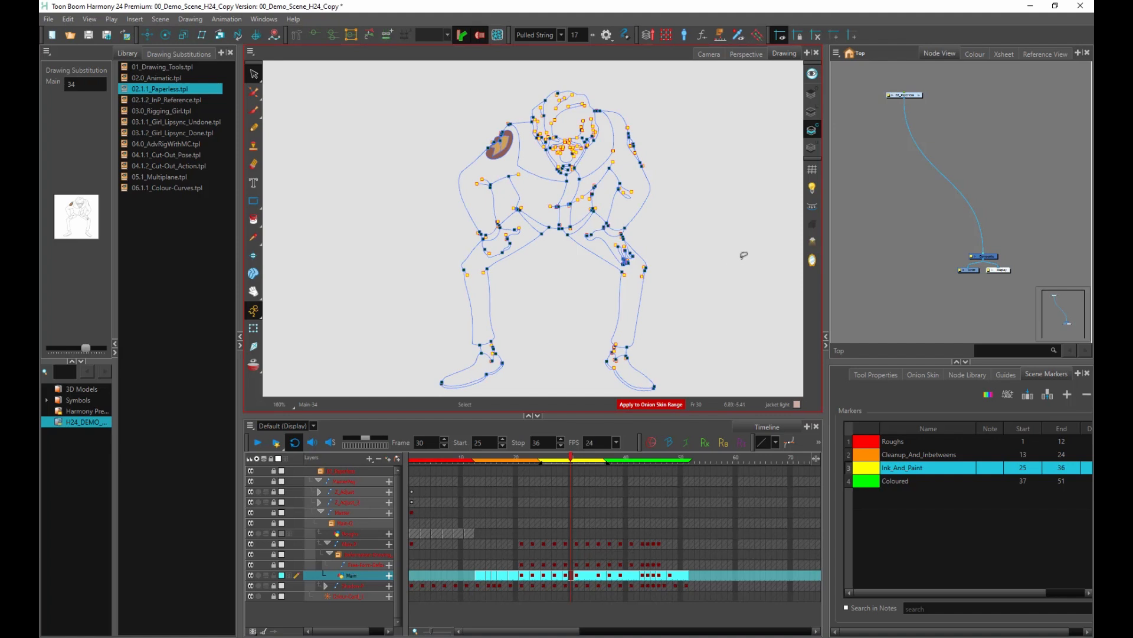
{"action": "mouse_move", "coordinate": [743, 255]}
{"action": "left_mouse_down"}
{"action": "mouse_move", "coordinate": [549, 56]}
{"action": "mouse_move", "coordinate": [349, 329]}
{"action": "mouse_move", "coordinate": [721, 289]}
{"action": "mouse_move", "coordinate": [537, 57]}
{"action": "left_mouse_up"}
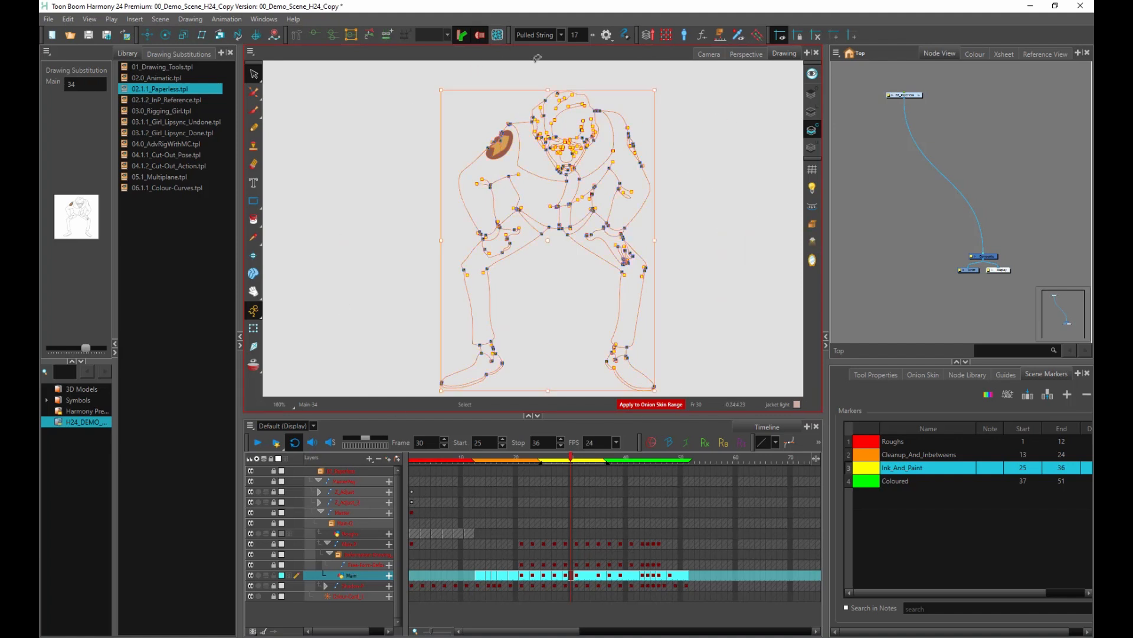
{"action": "key", "text": "Delete"}
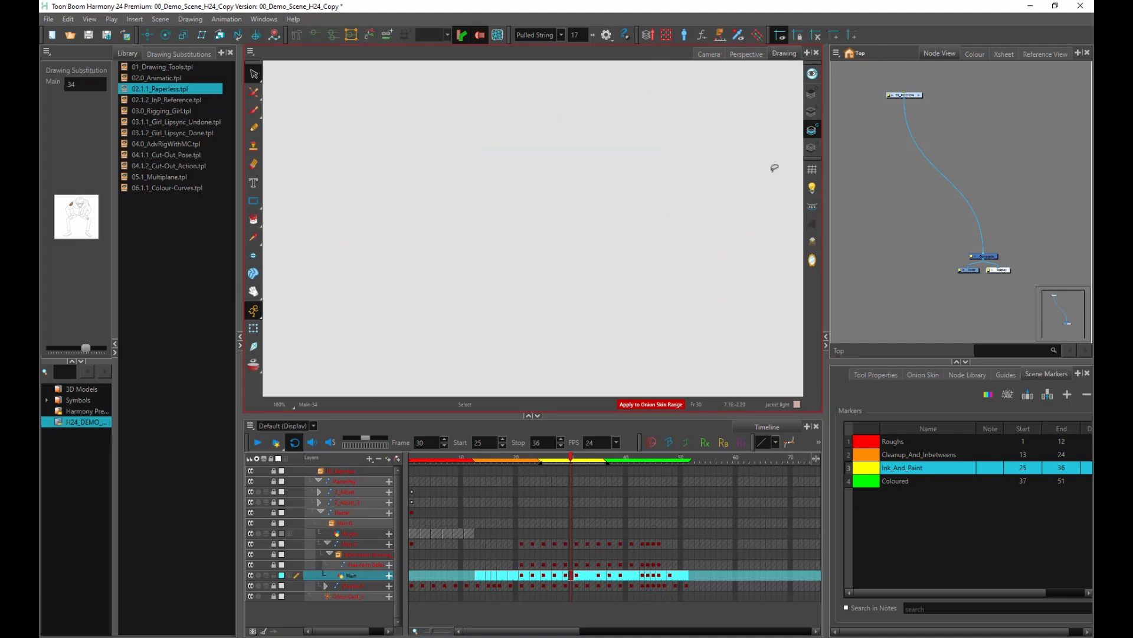
- Select the whole figure on the Line Art layer and create colour art from it
{"action": "left_click", "coordinate": [813, 114]}
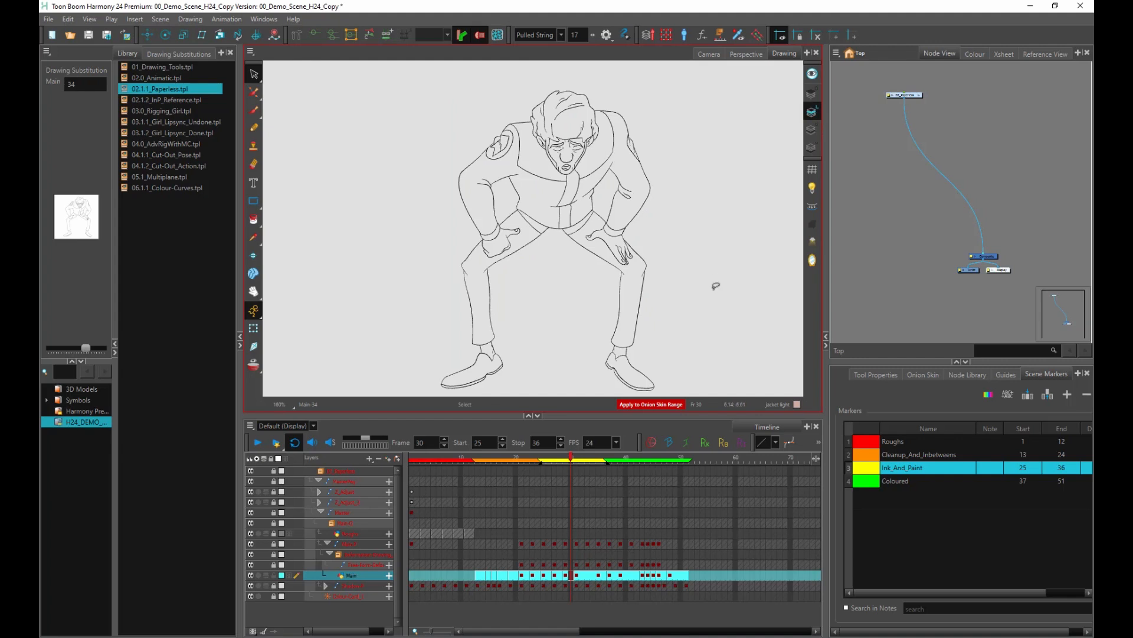
{"action": "mouse_move", "coordinate": [751, 228]}
{"action": "left_mouse_down"}
{"action": "mouse_move", "coordinate": [658, 69]}
{"action": "mouse_move", "coordinate": [336, 213]}
{"action": "mouse_move", "coordinate": [620, 413]}
{"action": "mouse_move", "coordinate": [590, 65]}
{"action": "left_mouse_up"}
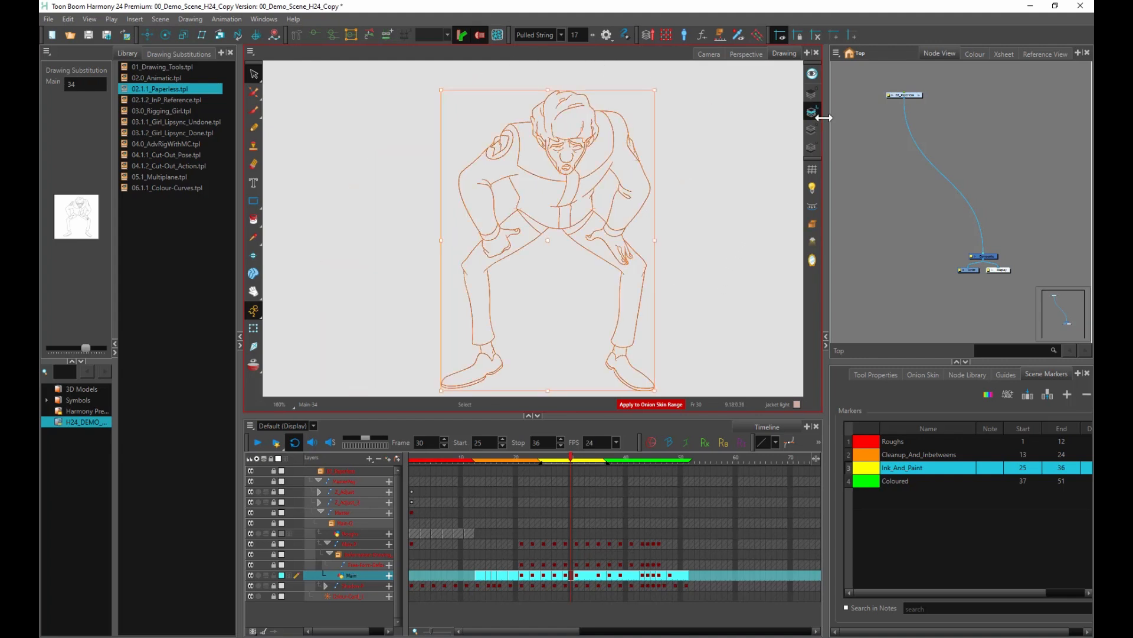
{"action": "left_click", "coordinate": [812, 209]}
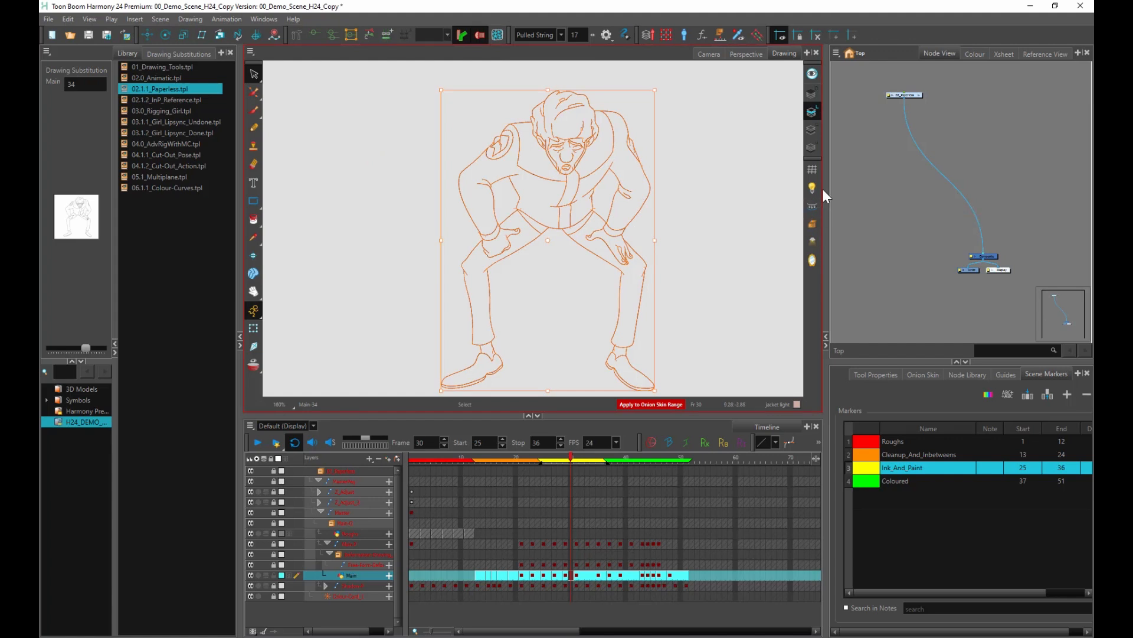
- Compare the invisible strokes on the Colour Art layer with the drawing's line art
{"action": "left_click", "coordinate": [813, 129]}
{"action": "key", "text": "k"}
{"action": "left_click", "coordinate": [812, 111]}
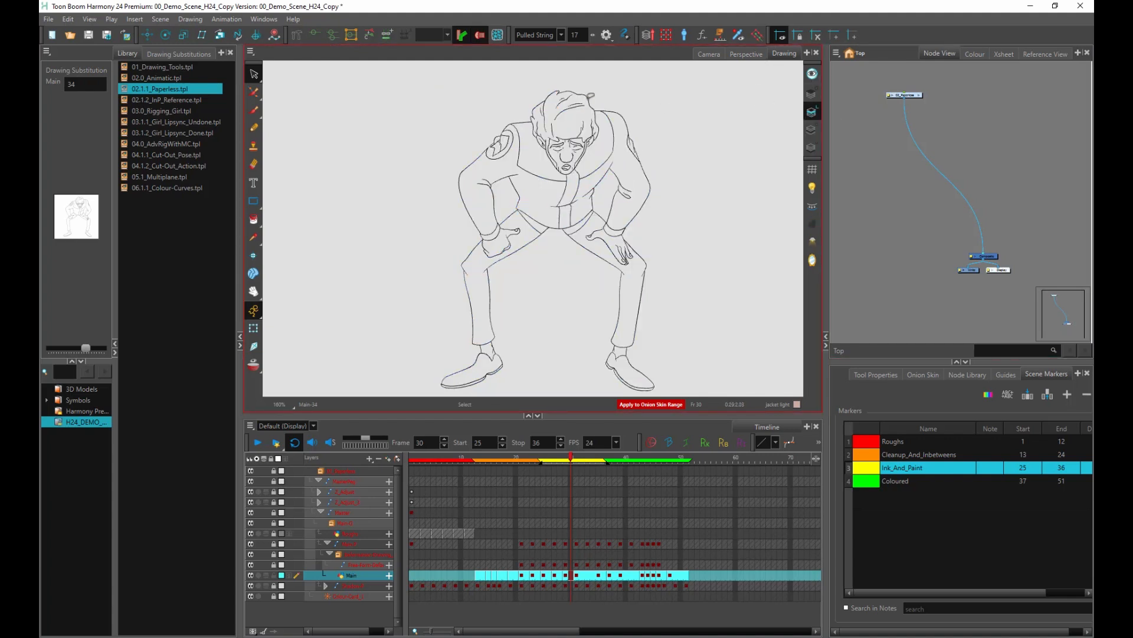
{"action": "left_click", "coordinate": [812, 130]}
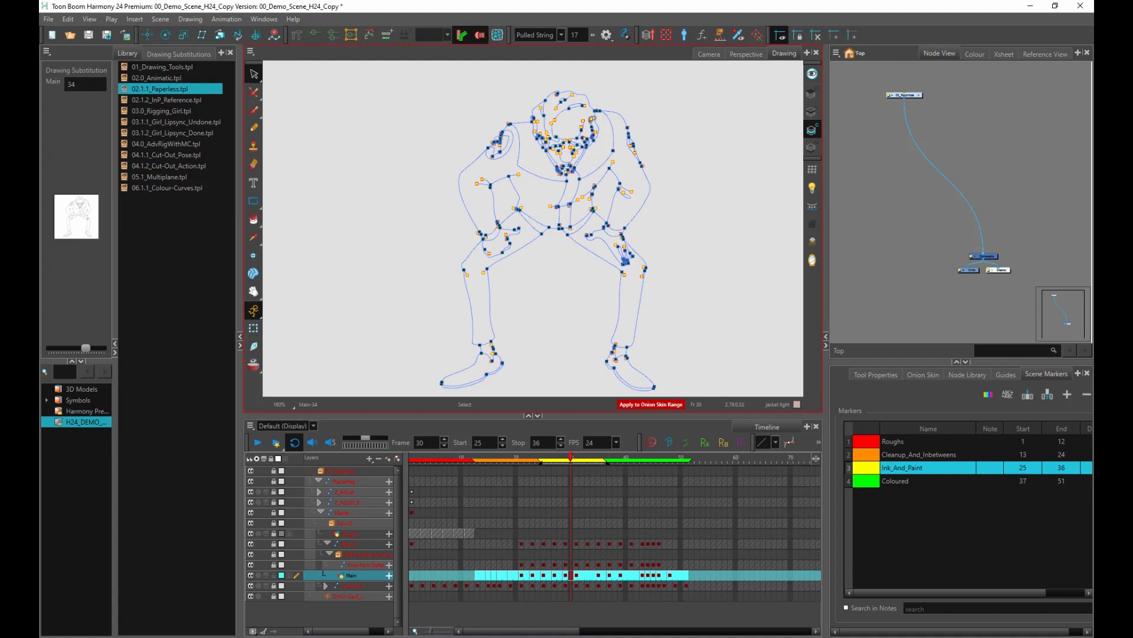
- Activate the Paint tool, show the colour palettes and turn off Apply to Onion Skin Range
{"action": "scroll", "coordinate": [649, 202], "scroll_direction": "up", "scroll_amount": 3}
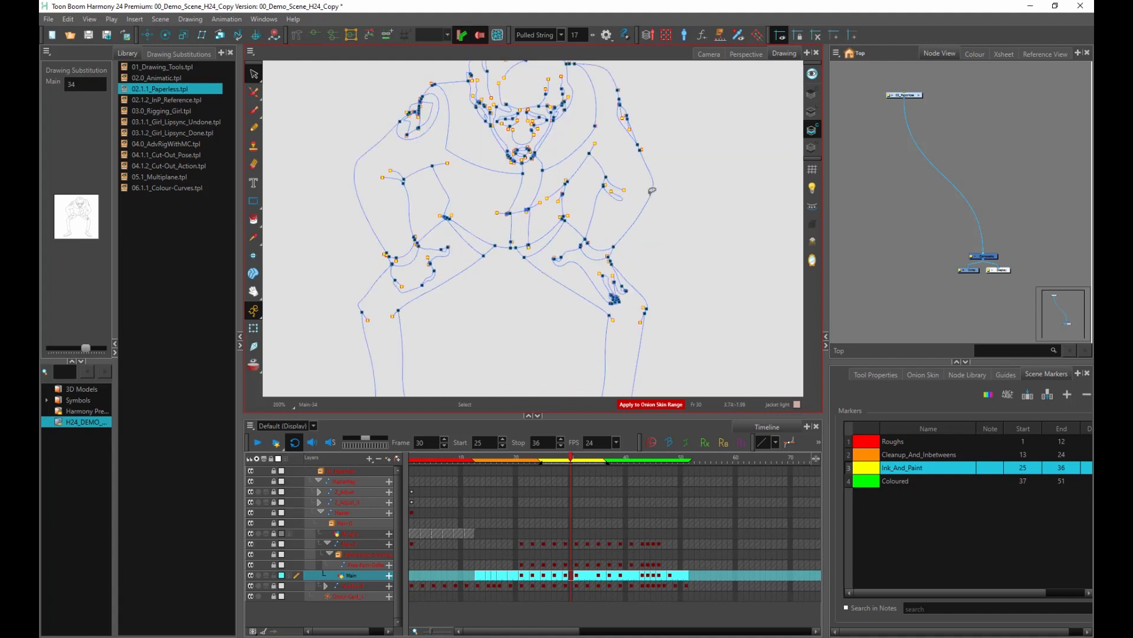
{"action": "scroll", "coordinate": [650, 203], "scroll_direction": "down", "scroll_amount": 3}
{"action": "left_click_drag", "start_coordinate": [649, 202], "coordinate": [656, 204]}
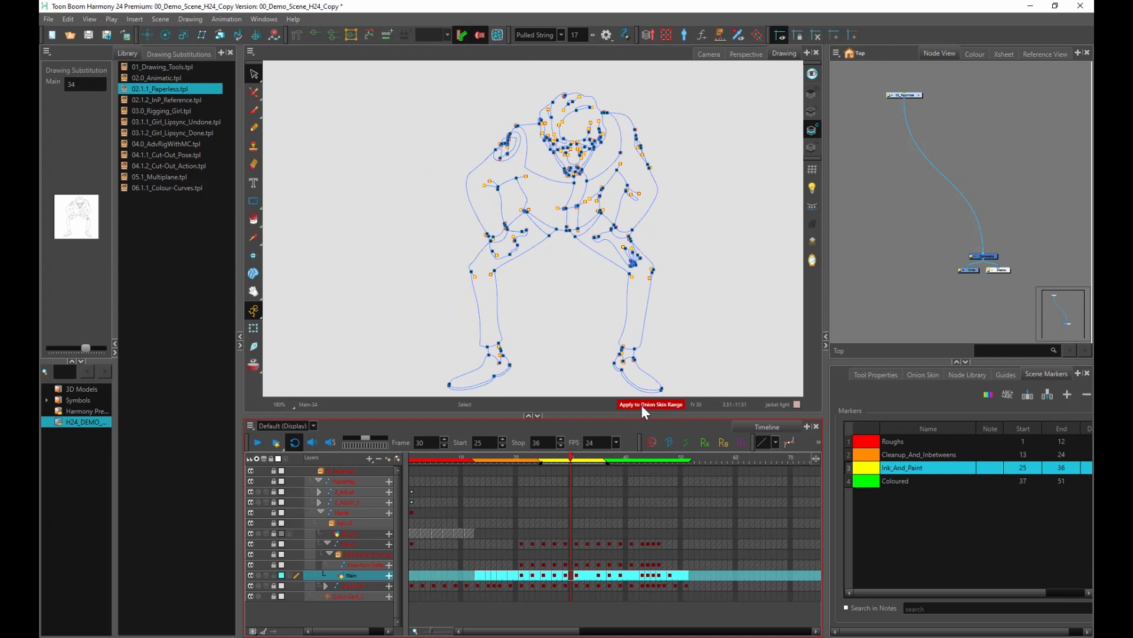
{"action": "left_click", "coordinate": [253, 221]}
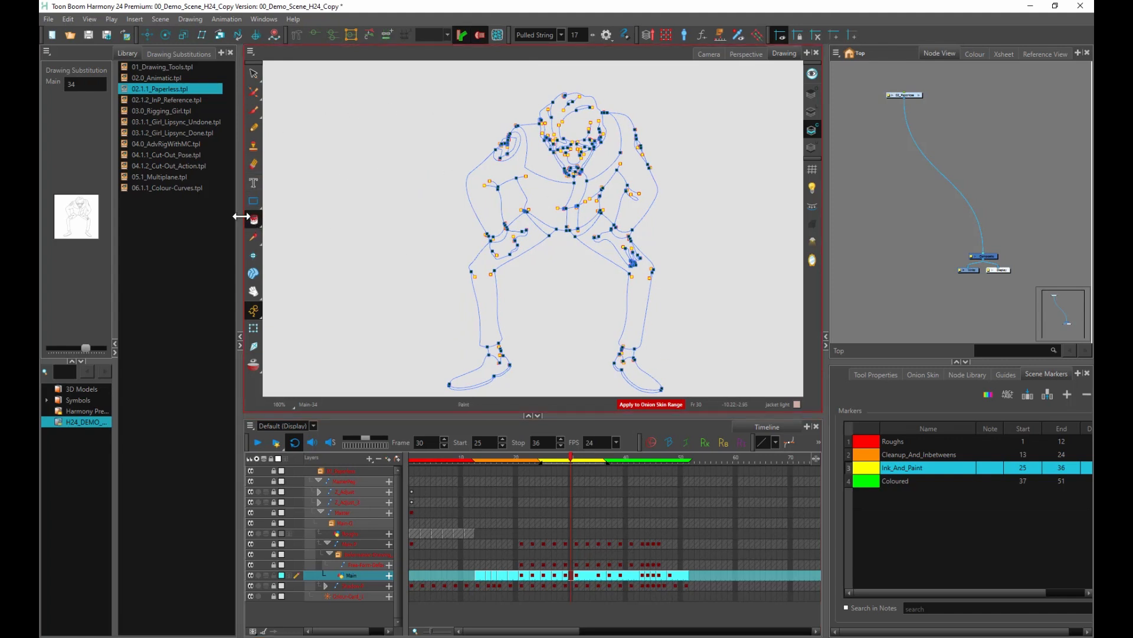
{"action": "left_click", "coordinate": [872, 288]}
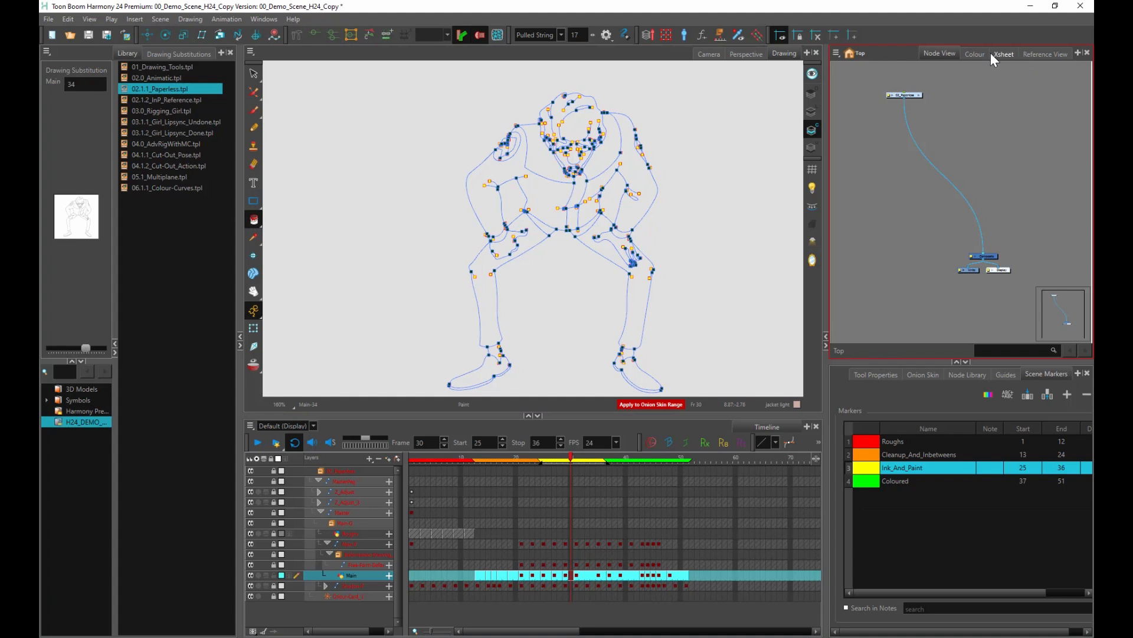
{"action": "left_click", "coordinate": [976, 54]}
{"action": "left_click", "coordinate": [873, 374]}
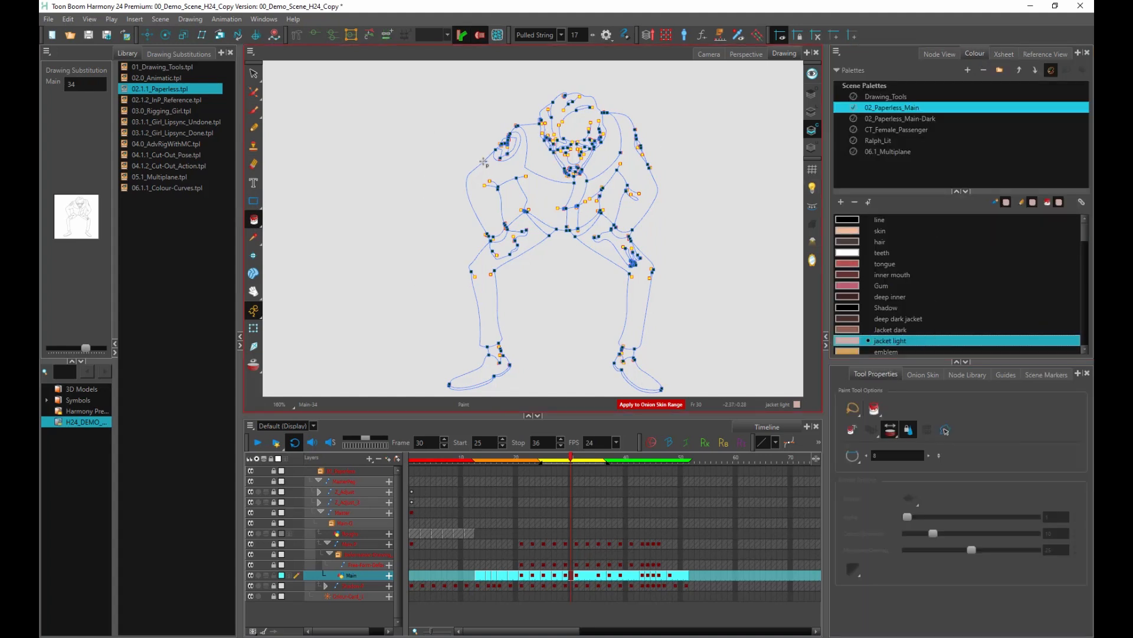
{"action": "left_click", "coordinate": [890, 433]}
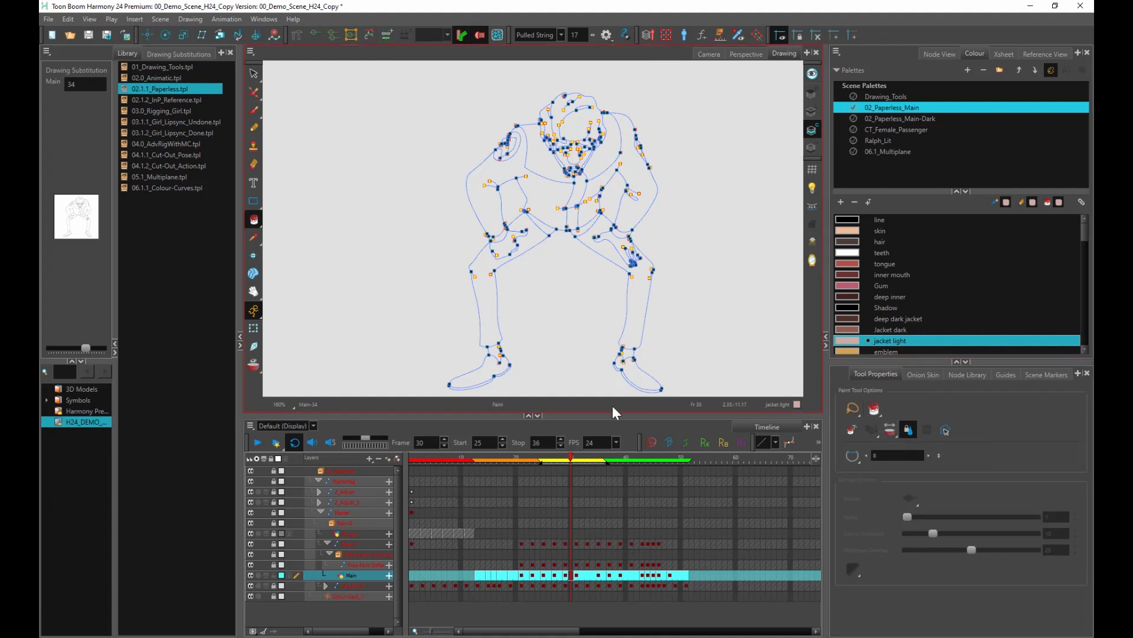
{"action": "left_click_drag", "start_coordinate": [609, 414], "coordinate": [609, 438]}
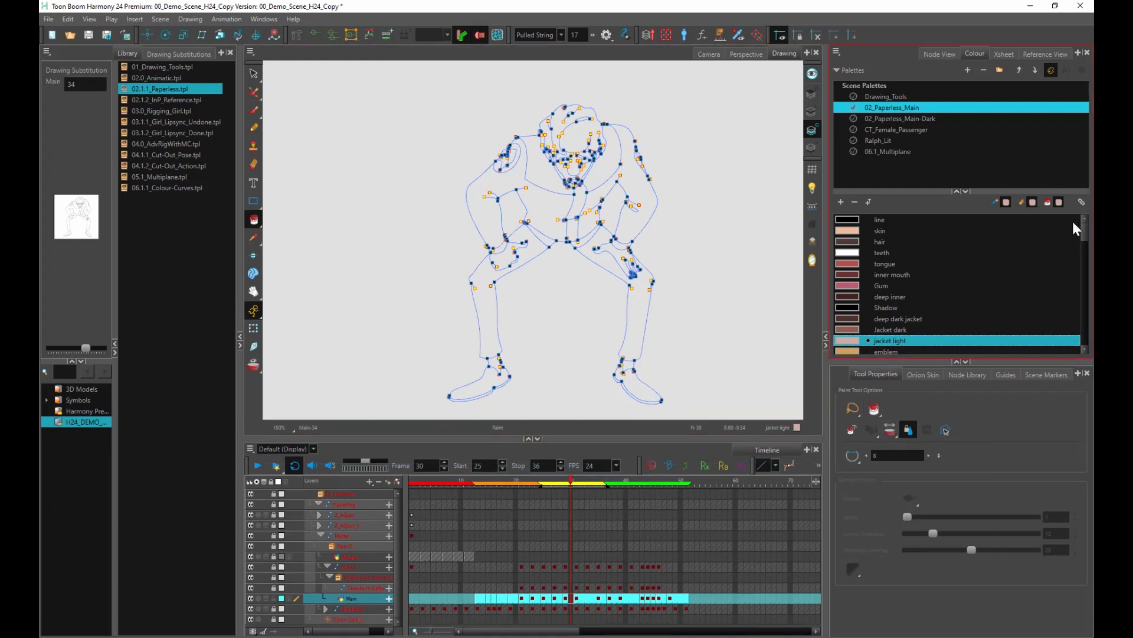
- Load the 02.1.2_InP_Reference.tpl template into the Reference View as a colour model
{"action": "mouse_move", "coordinate": [1084, 233]}
{"action": "left_mouse_down"}
{"action": "mouse_move", "coordinate": [1085, 339]}
{"action": "mouse_move", "coordinate": [1063, 237]}
{"action": "mouse_move", "coordinate": [1085, 223]}
{"action": "left_mouse_up"}
{"action": "scroll", "coordinate": [565, 171], "scroll_direction": "up", "scroll_amount": 1}
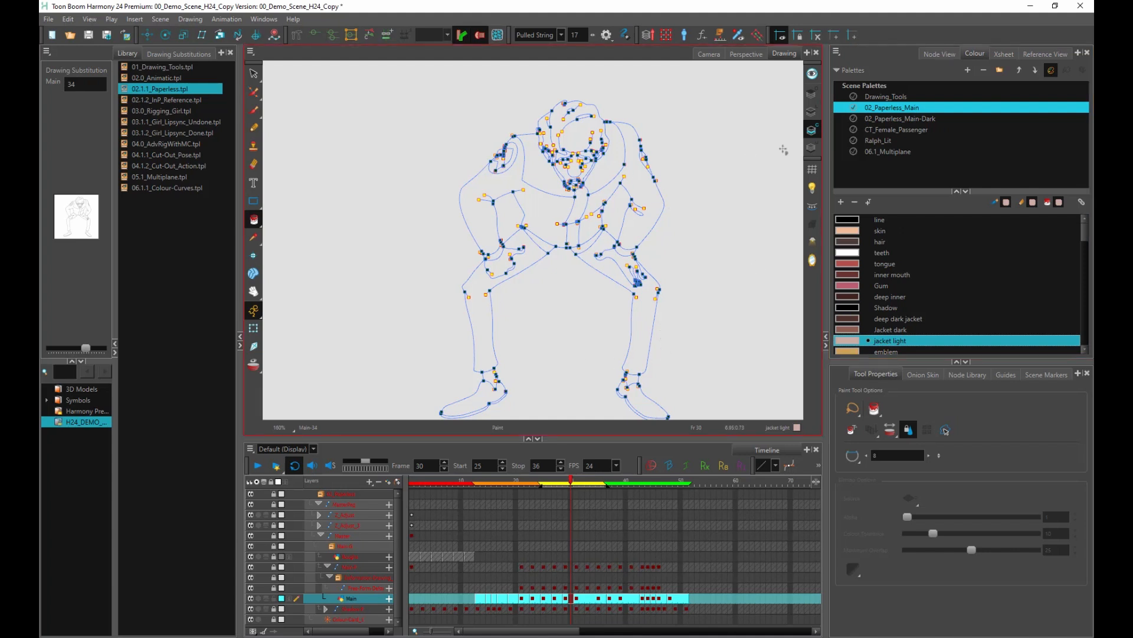
{"action": "left_click", "coordinate": [1045, 54]}
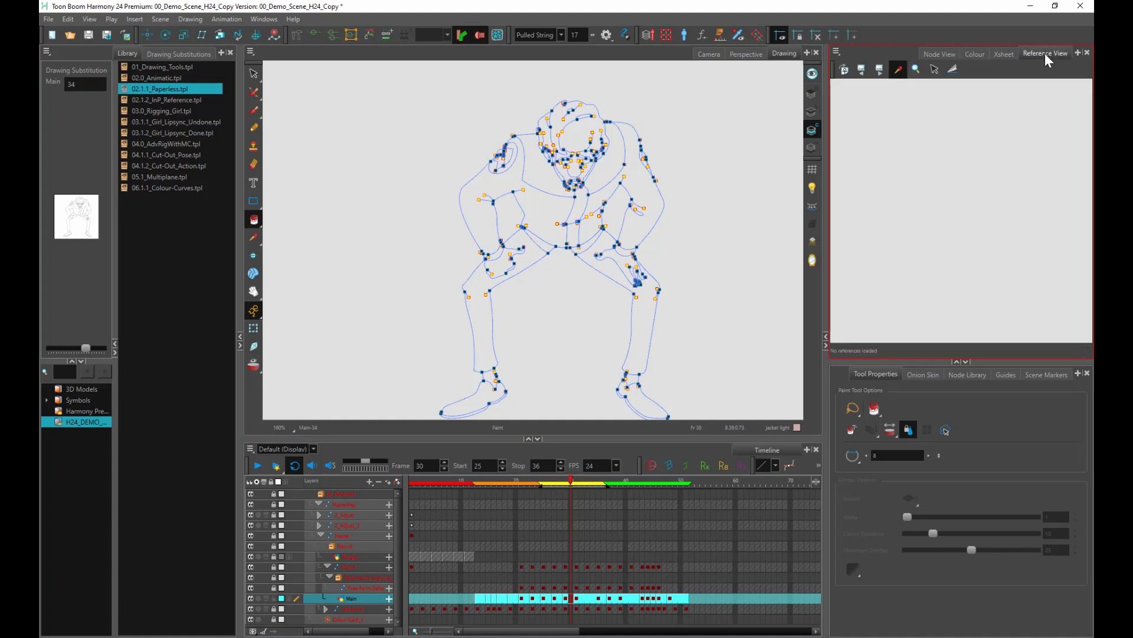
{"action": "left_click", "coordinate": [175, 99]}
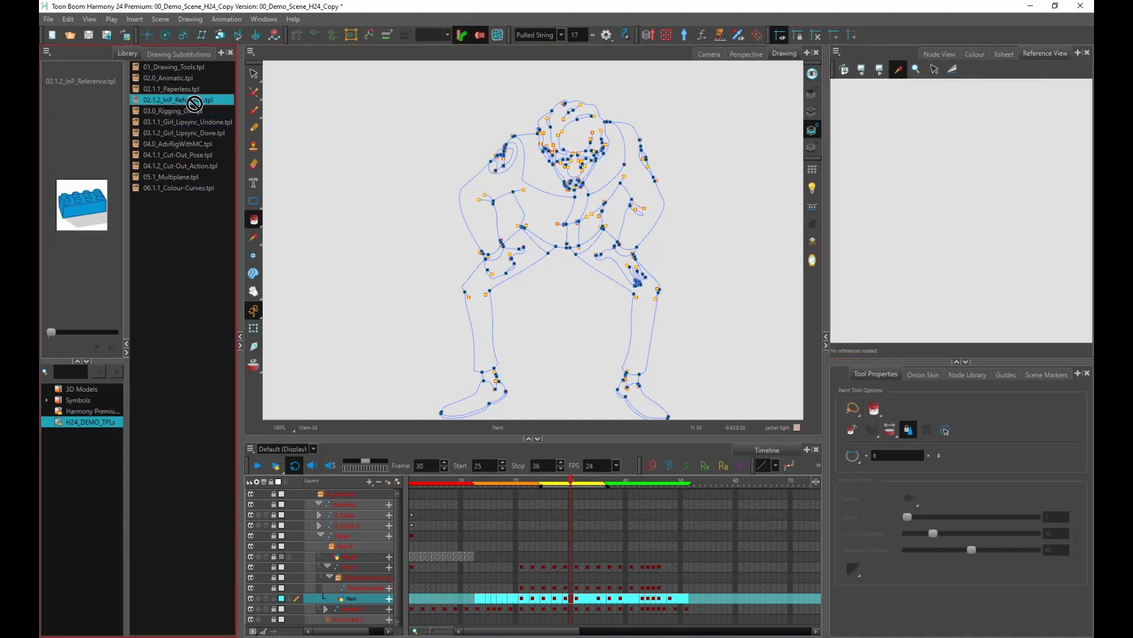
{"action": "left_click_drag", "start_coordinate": [959, 194], "coordinate": [959, 195]}
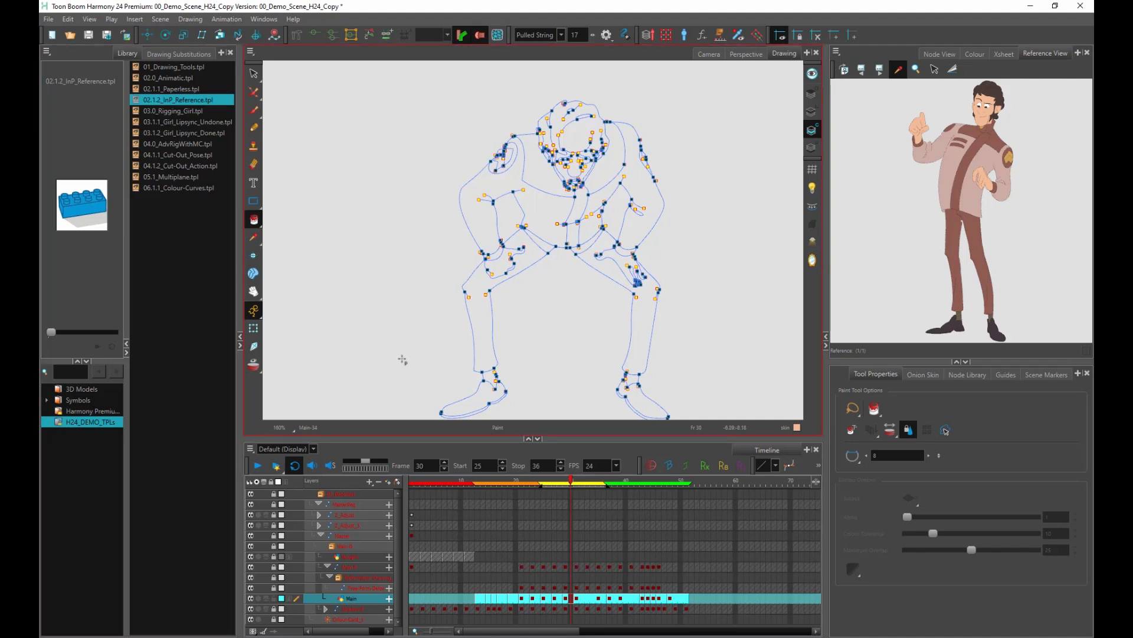
- Paint both hands with the reference's skin colour and both trouser legs with Jacket dark
{"action": "scroll", "coordinate": [606, 262], "scroll_direction": "up", "scroll_amount": 5}
{"action": "left_click", "coordinate": [627, 283]}
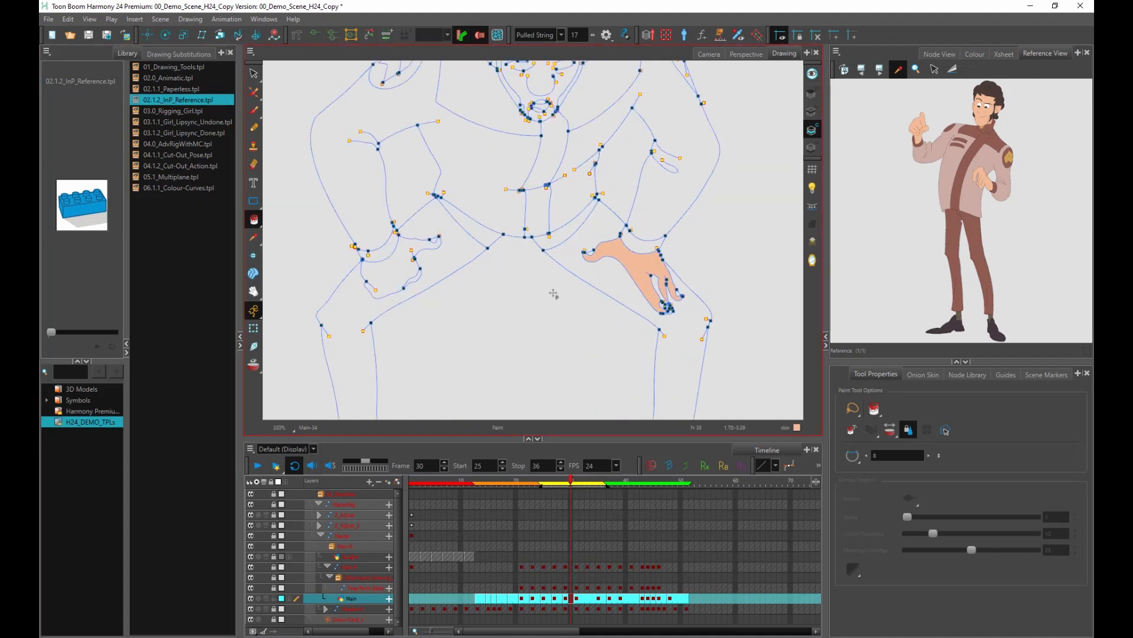
{"action": "left_click", "coordinate": [399, 269]}
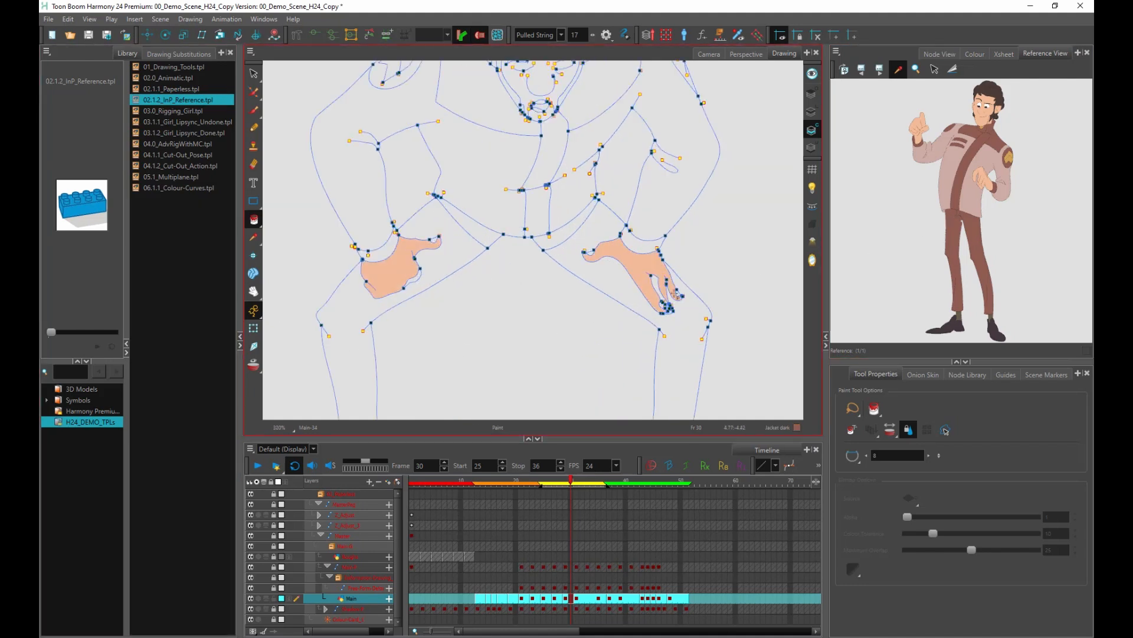
{"action": "left_click", "coordinate": [451, 254]}
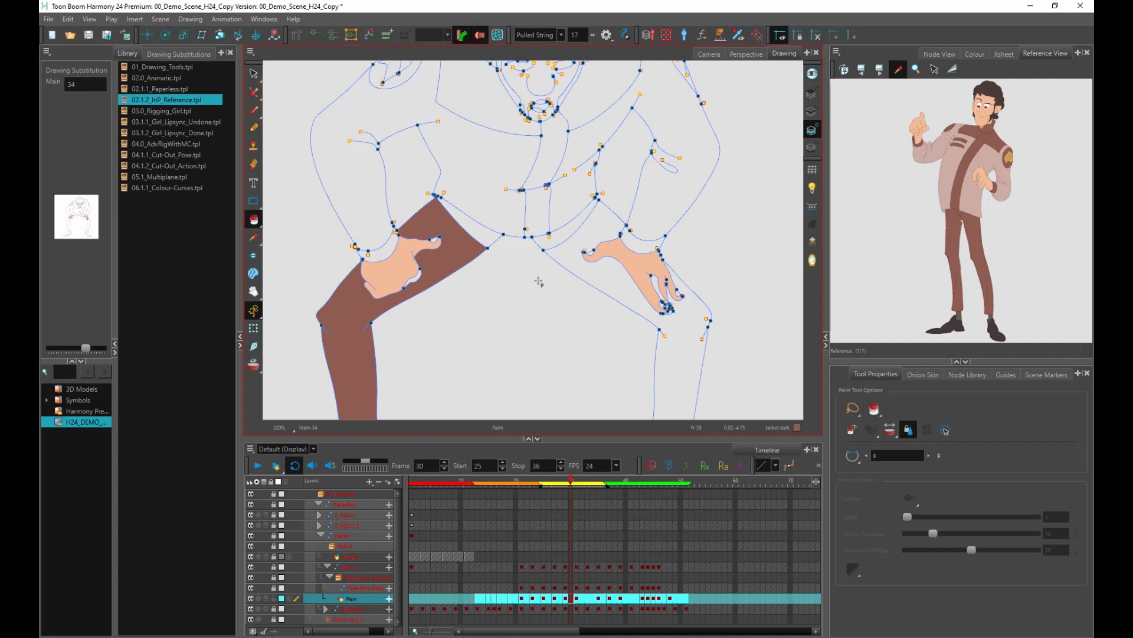
{"action": "left_click", "coordinate": [630, 288]}
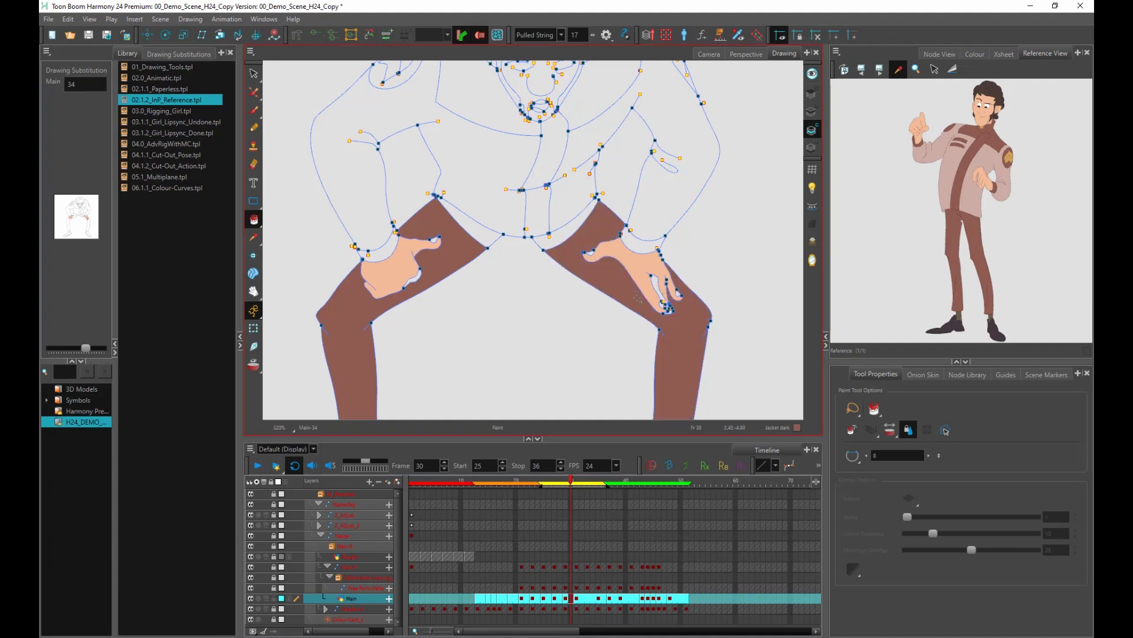
- Paint the jacket's body and sleeves with jacket light, and its collar and front strip with Jacket dark
{"action": "left_click", "coordinate": [577, 189]}
{"action": "left_click", "coordinate": [447, 163]}
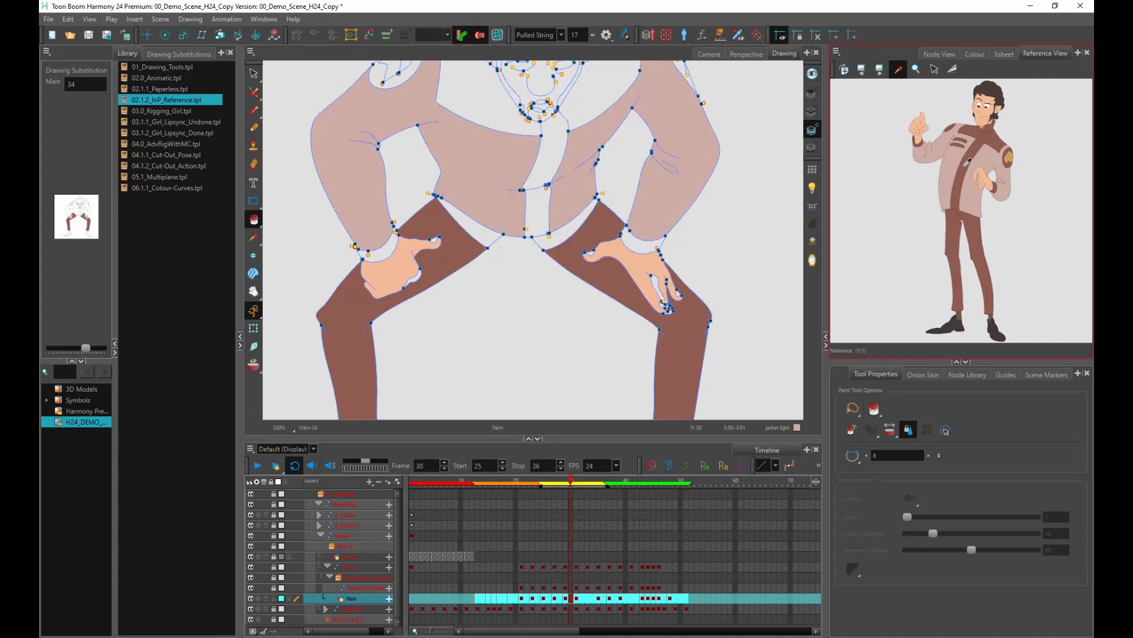
{"action": "left_click", "coordinate": [937, 165]}
{"action": "left_click", "coordinate": [535, 202]}
{"action": "left_click", "coordinate": [586, 105]}
{"action": "left_click", "coordinate": [551, 135]}
{"action": "left_click", "coordinate": [518, 123]}
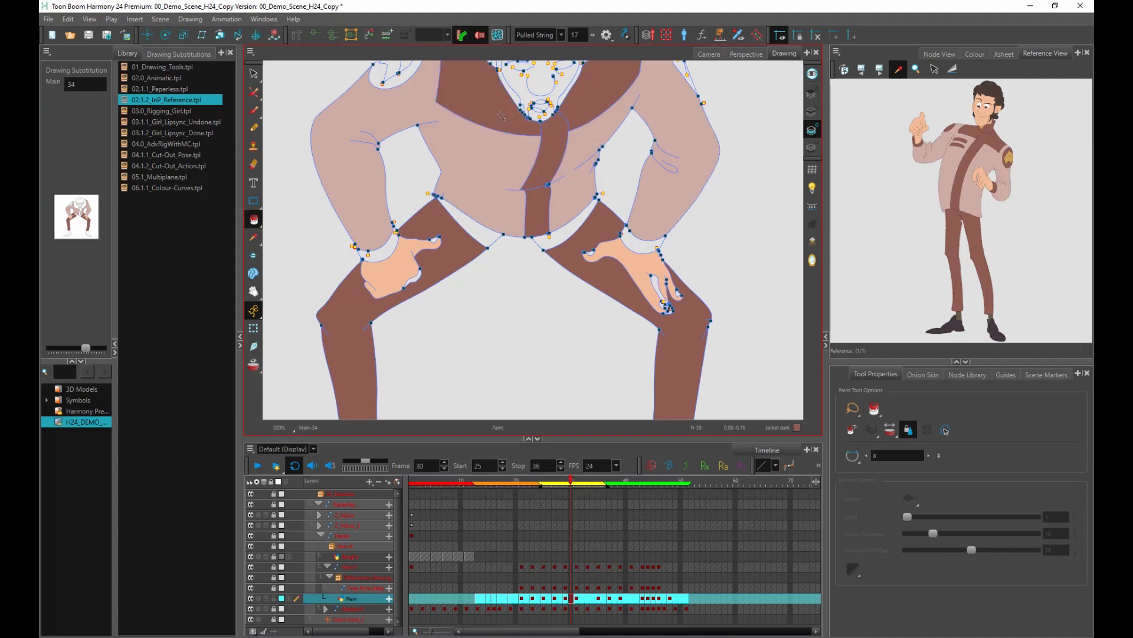
{"action": "scroll", "coordinate": [547, 189], "scroll_direction": "down", "scroll_amount": 2}
{"action": "left_click_drag", "start_coordinate": [548, 189], "coordinate": [538, 232]}
- Show frame 25 in the Camera view with onion skin enabled and set the Paint tool to Apply to Onion Skin Range
{"action": "left_click", "coordinate": [976, 56]}
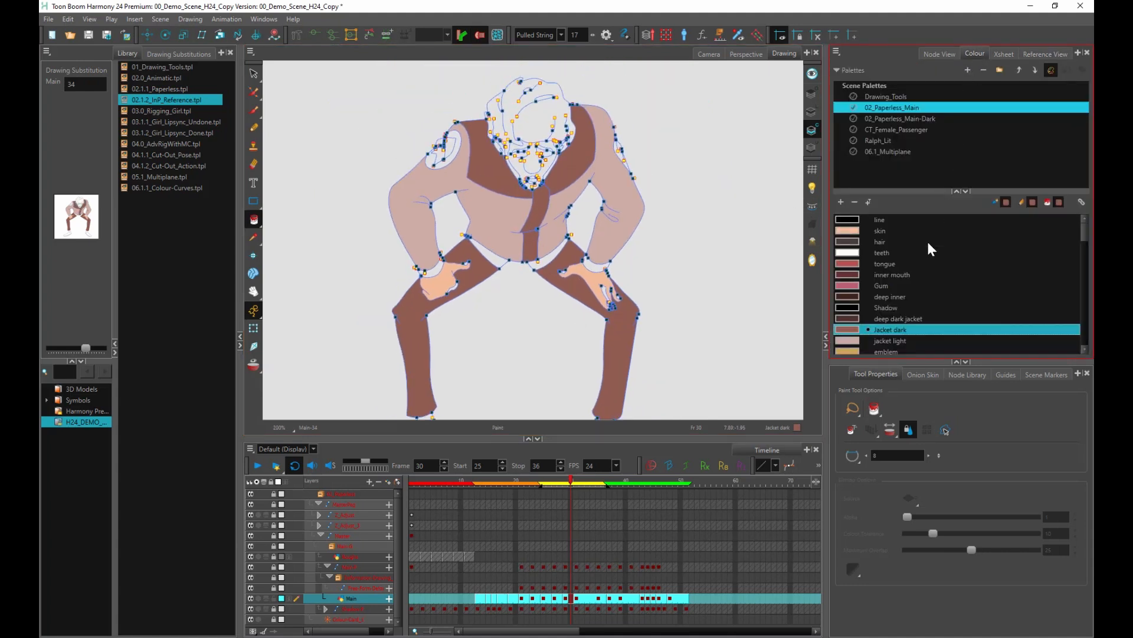
{"action": "mouse_move", "coordinate": [1083, 222]}
{"action": "left_mouse_down"}
{"action": "mouse_move", "coordinate": [1079, 276]}
{"action": "mouse_move", "coordinate": [1080, 213]}
{"action": "left_mouse_up"}
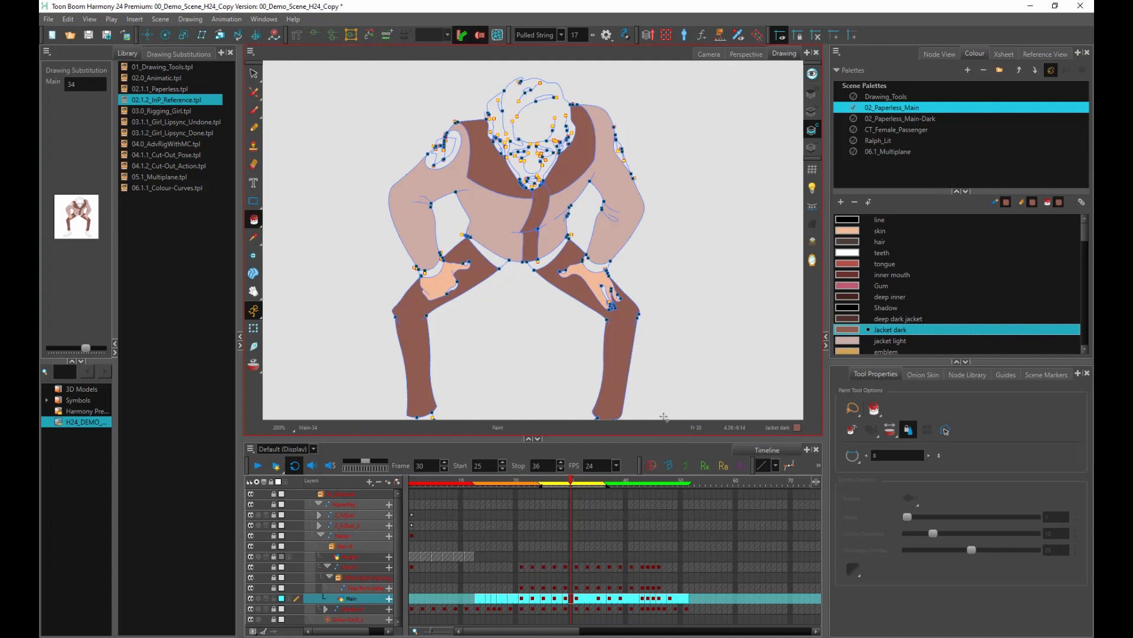
{"action": "left_click_drag", "start_coordinate": [570, 480], "coordinate": [543, 480]}
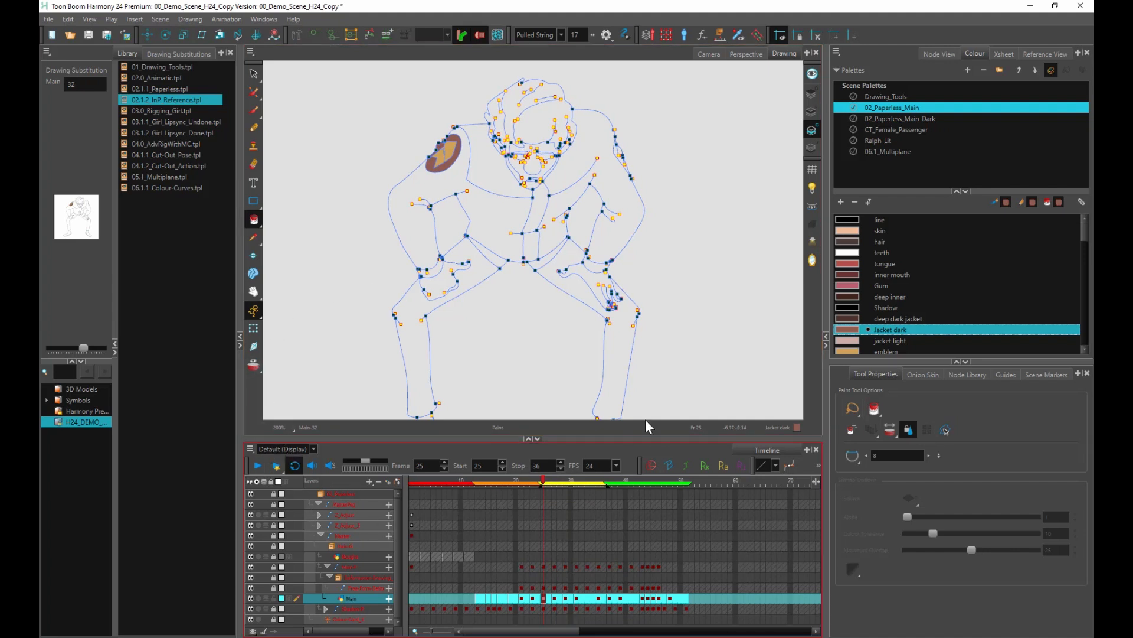
{"action": "left_click", "coordinate": [709, 54]}
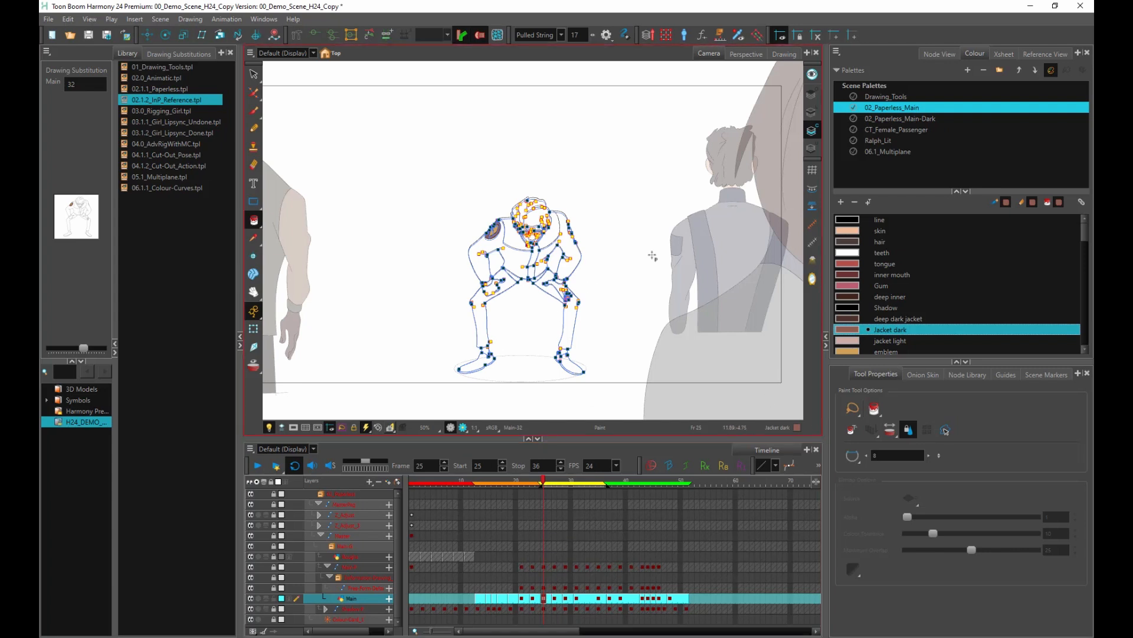
{"action": "left_click", "coordinate": [253, 365]}
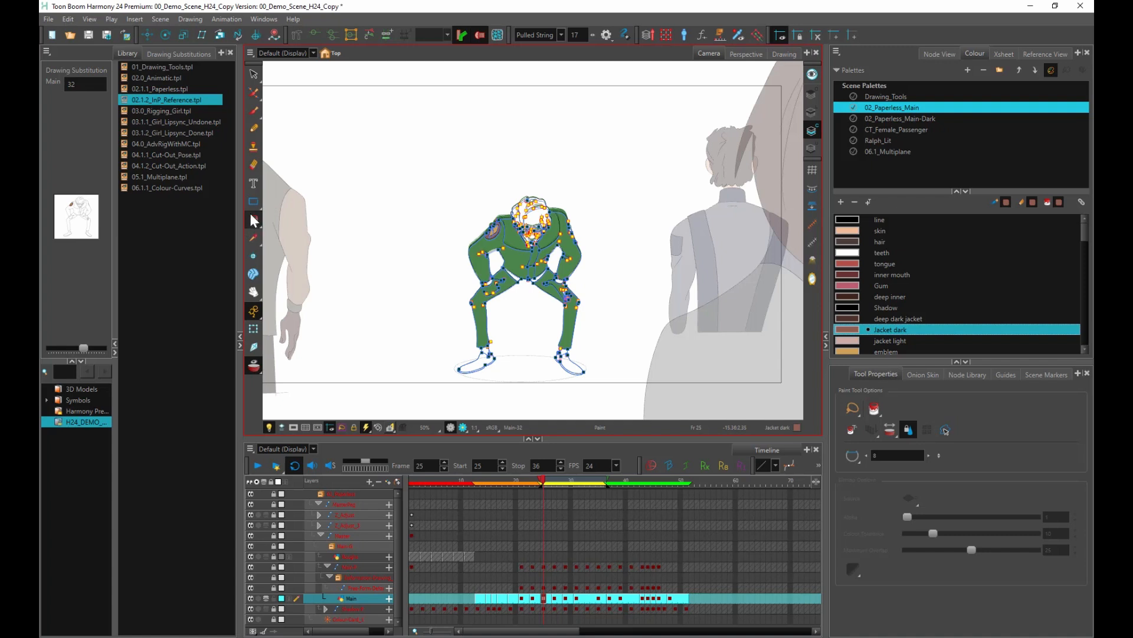
{"action": "left_click", "coordinate": [889, 431]}
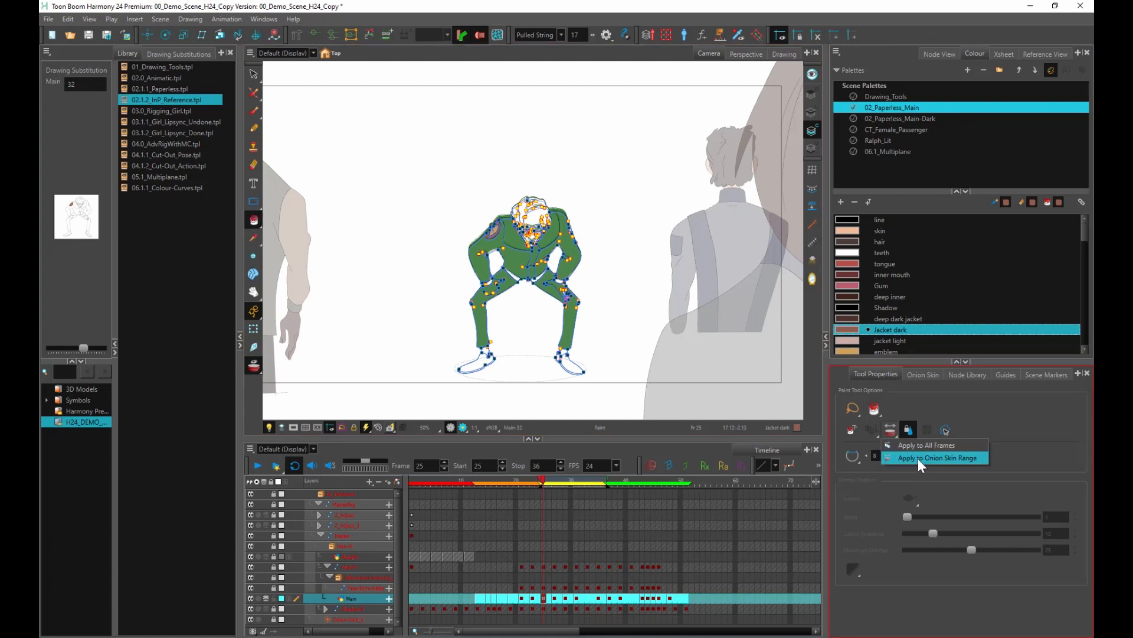
{"action": "left_click", "coordinate": [936, 457]}
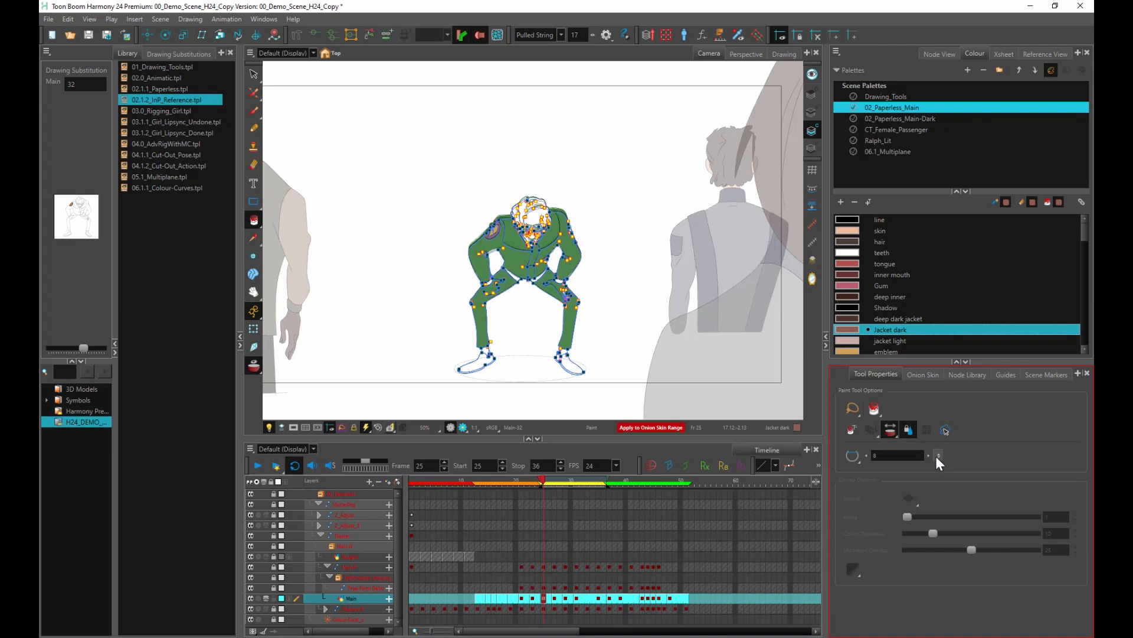
- Paint the face with skin and the hair with the hair colour from the reference, across the onion skin range
{"action": "scroll", "coordinate": [535, 235], "scroll_direction": "up", "scroll_amount": 8}
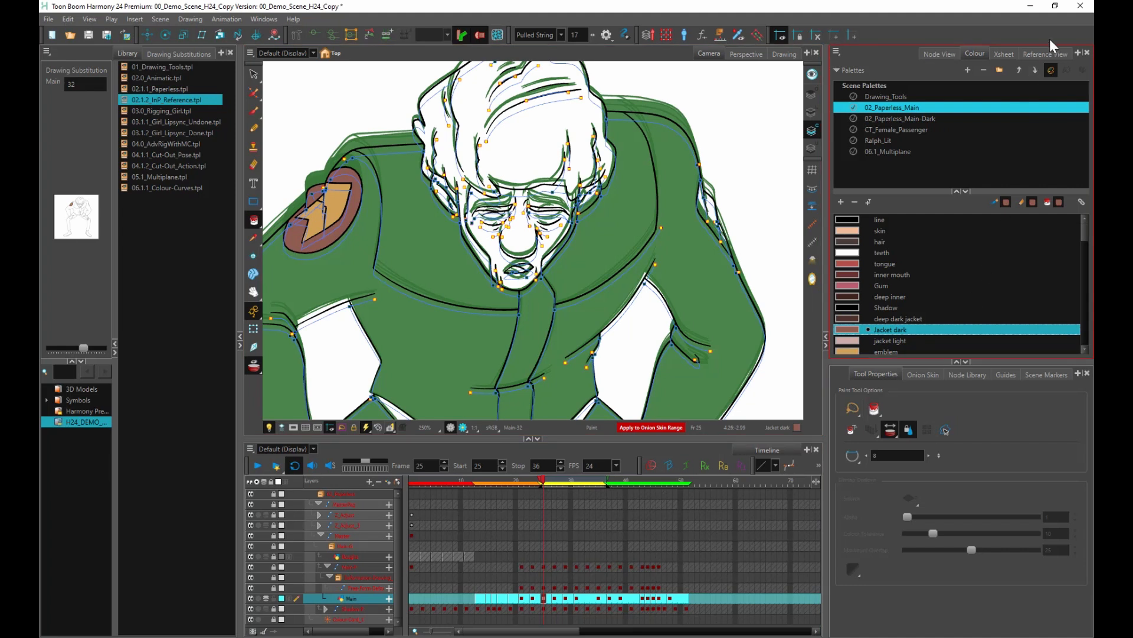
{"action": "left_click", "coordinate": [1056, 54]}
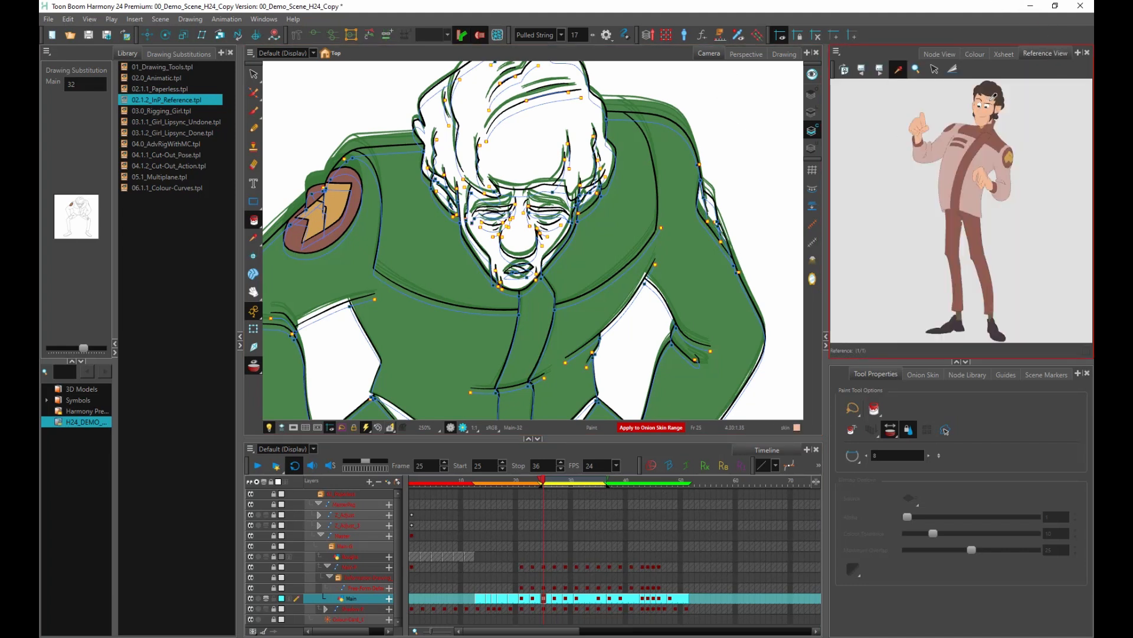
{"action": "left_click", "coordinate": [519, 232]}
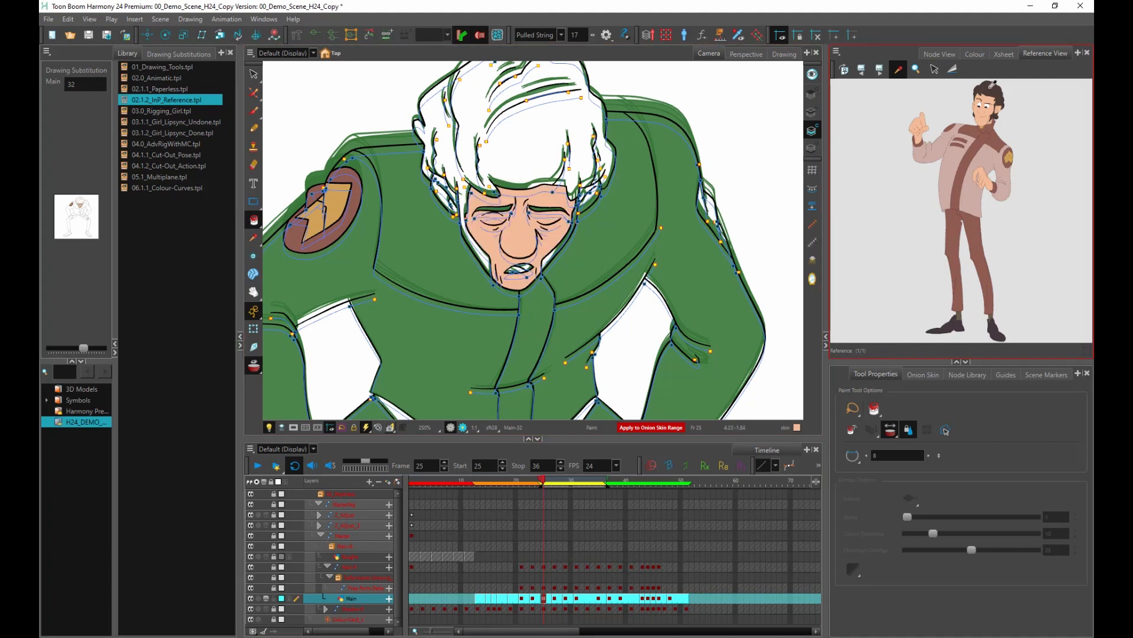
{"action": "left_click", "coordinate": [523, 147]}
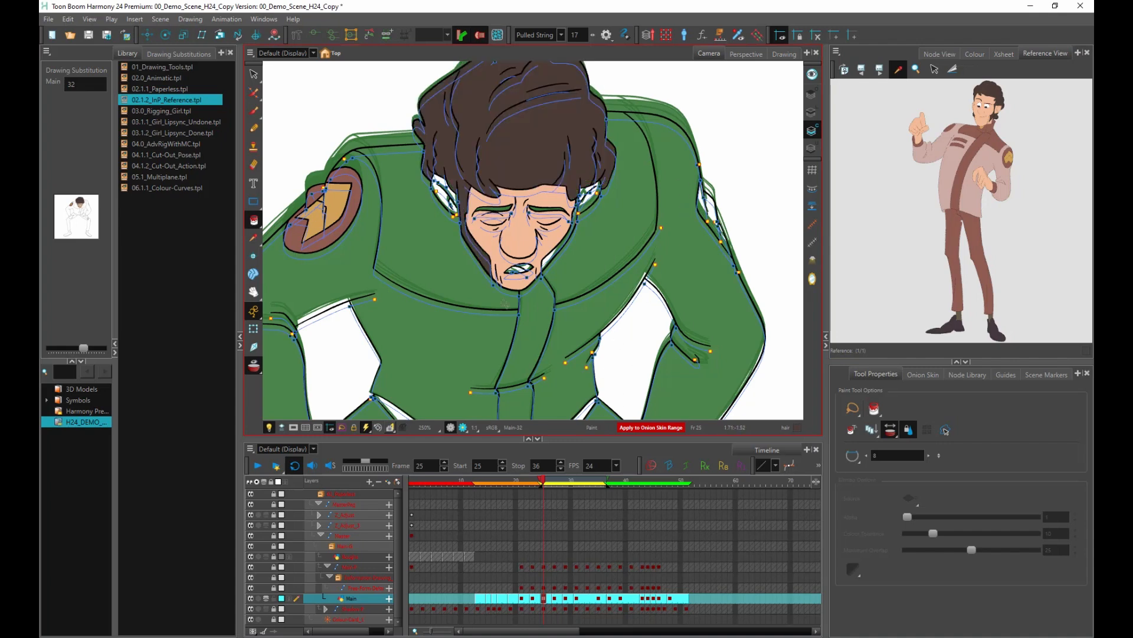
- Turn off onion skin, switch to the Transform tool and scrub through the painted drawings to frame 32
{"action": "left_click", "coordinate": [252, 366]}
{"action": "left_click", "coordinate": [253, 331]}
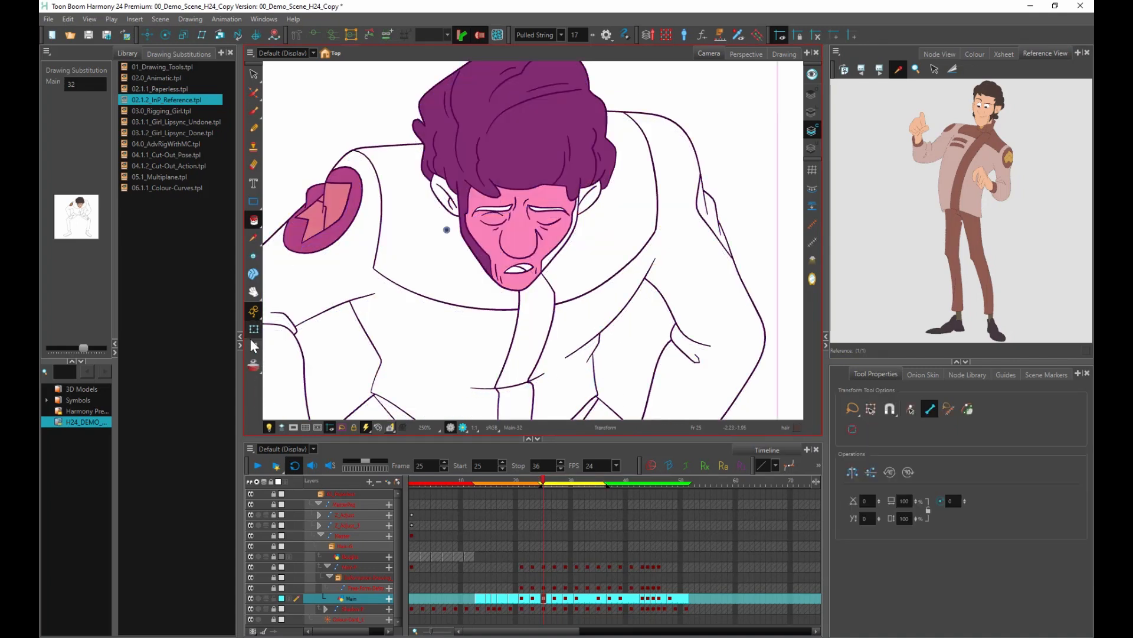
{"action": "scroll", "coordinate": [534, 310], "scroll_direction": "down", "scroll_amount": 3}
{"action": "left_click", "coordinate": [994, 65]}
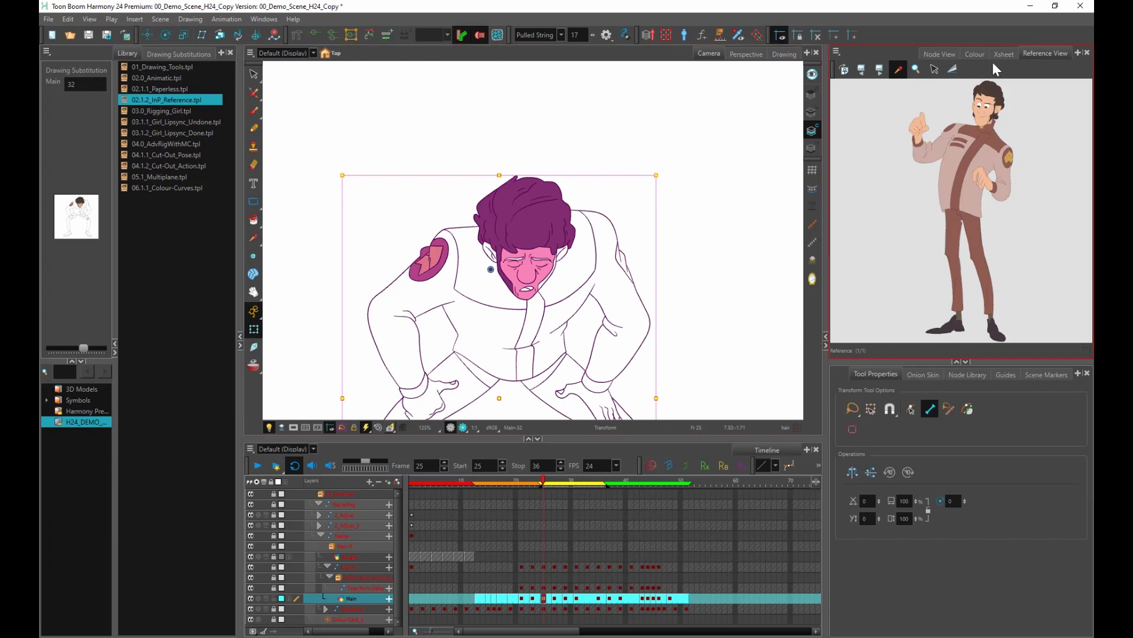
{"action": "left_click", "coordinate": [975, 54]}
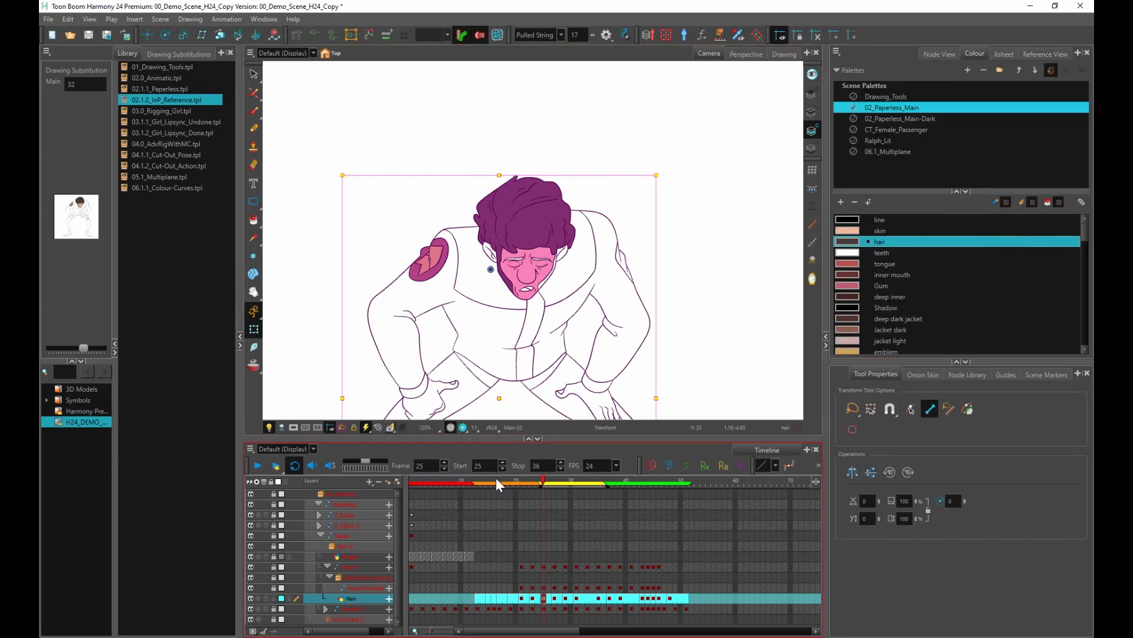
{"action": "mouse_move", "coordinate": [496, 479]}
{"action": "left_mouse_down"}
{"action": "mouse_move", "coordinate": [603, 481]}
{"action": "mouse_move", "coordinate": [551, 482]}
{"action": "mouse_move", "coordinate": [582, 486]}
{"action": "left_mouse_up"}
- Examine the painted head on frame 32 for missed areas and compare it with the colour reference
{"action": "left_click", "coordinate": [939, 54]}
{"action": "scroll", "coordinate": [551, 207], "scroll_direction": "up", "scroll_amount": 5}
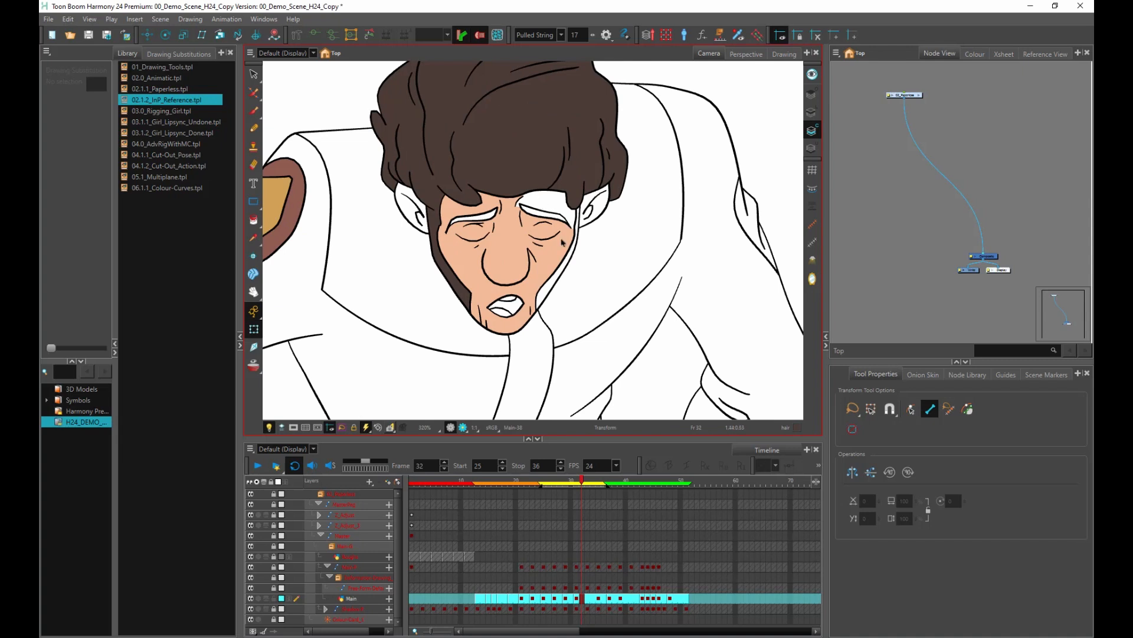
{"action": "scroll", "coordinate": [551, 230], "scroll_direction": "up", "scroll_amount": 1}
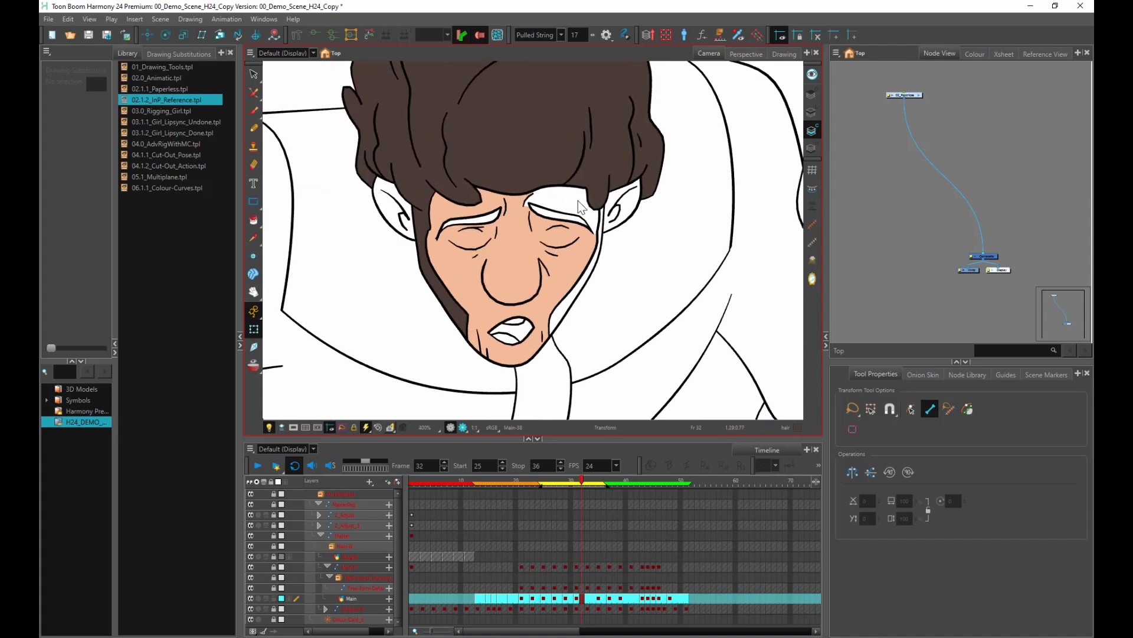
{"action": "scroll", "coordinate": [582, 206], "scroll_direction": "down", "scroll_amount": 2}
{"action": "left_click", "coordinate": [1042, 53]}
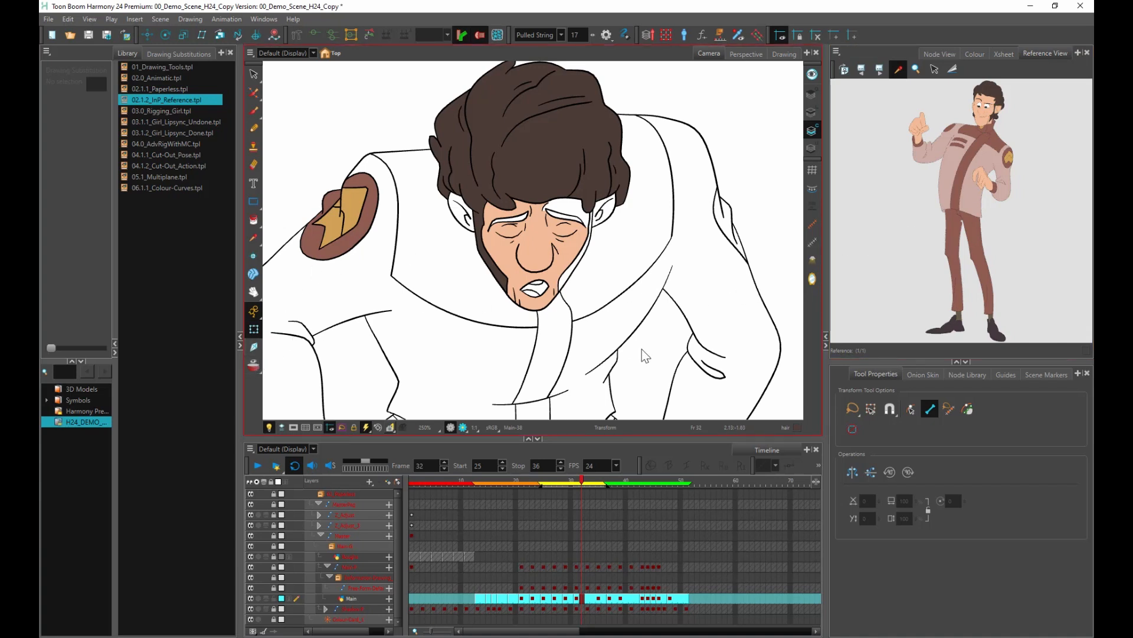
{"action": "scroll", "coordinate": [600, 287], "scroll_direction": "down", "scroll_amount": 2}
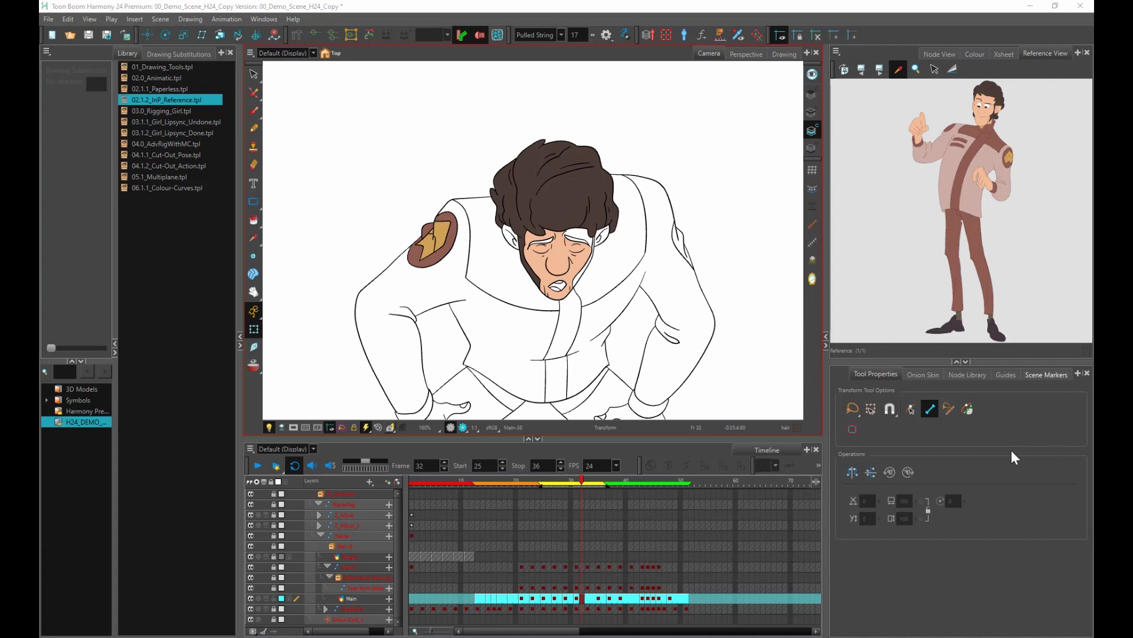
- Set the playback range to the Coloured scene marker and play the finished painted animation beside the colour reference
{"action": "left_click", "coordinate": [1046, 375]}
{"action": "left_click", "coordinate": [901, 479]}
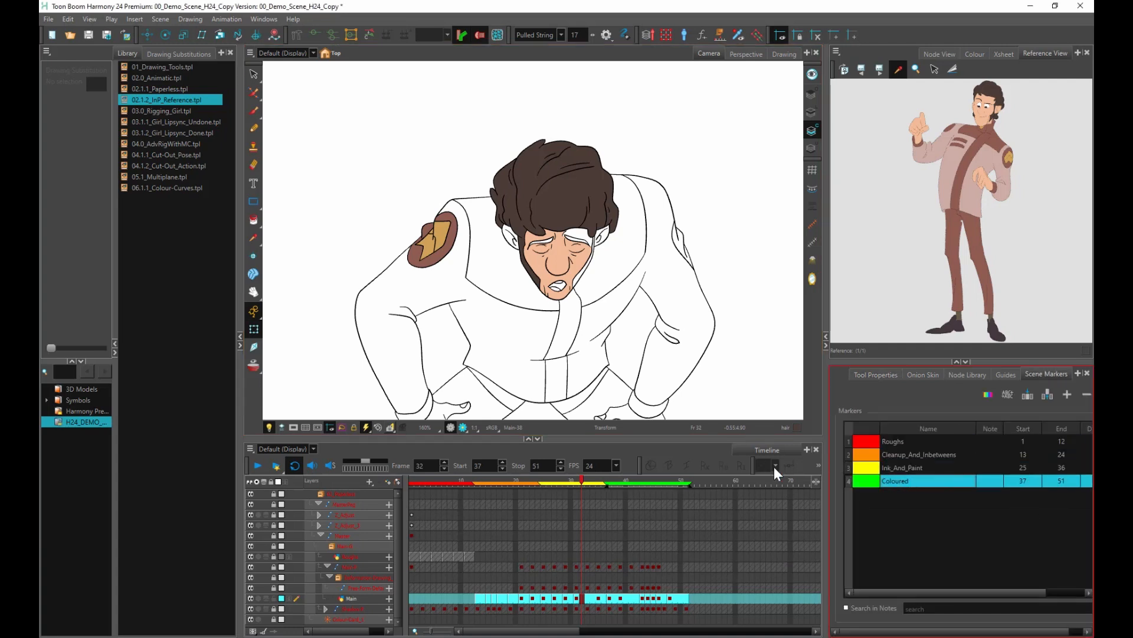
{"action": "left_click", "coordinate": [254, 472]}
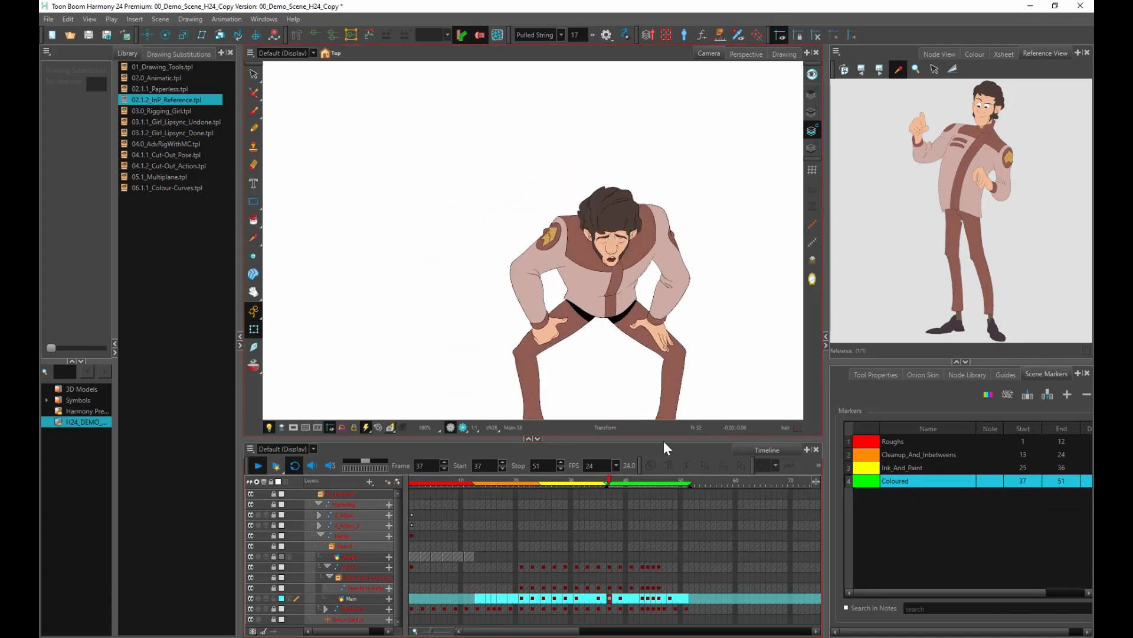
{"action": "left_click", "coordinate": [974, 54]}
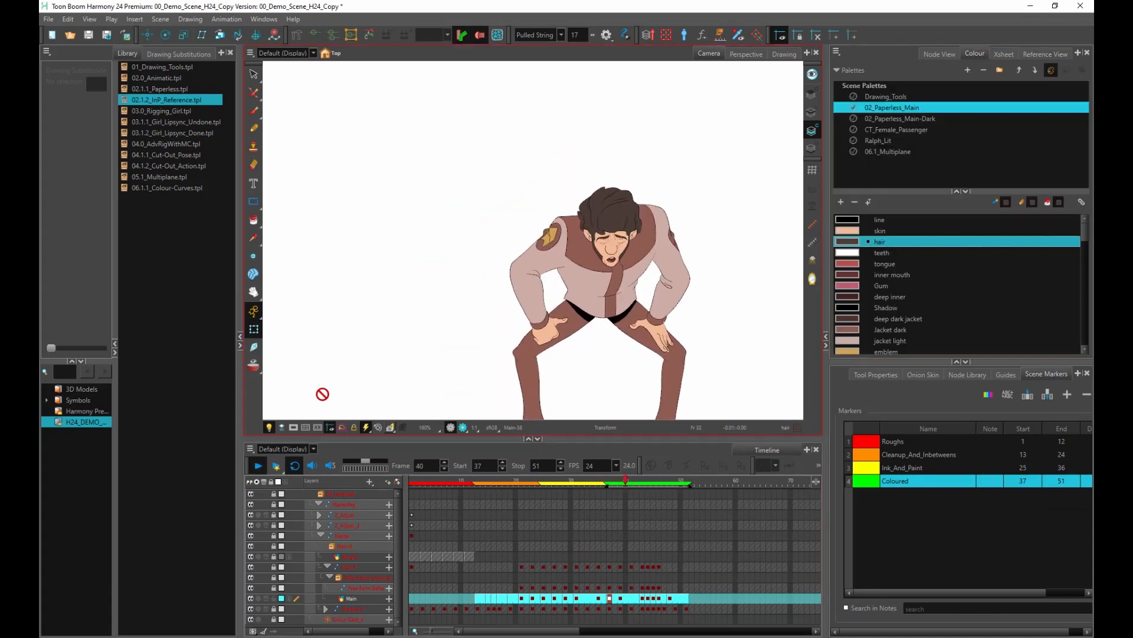
{"action": "left_click", "coordinate": [1046, 53]}
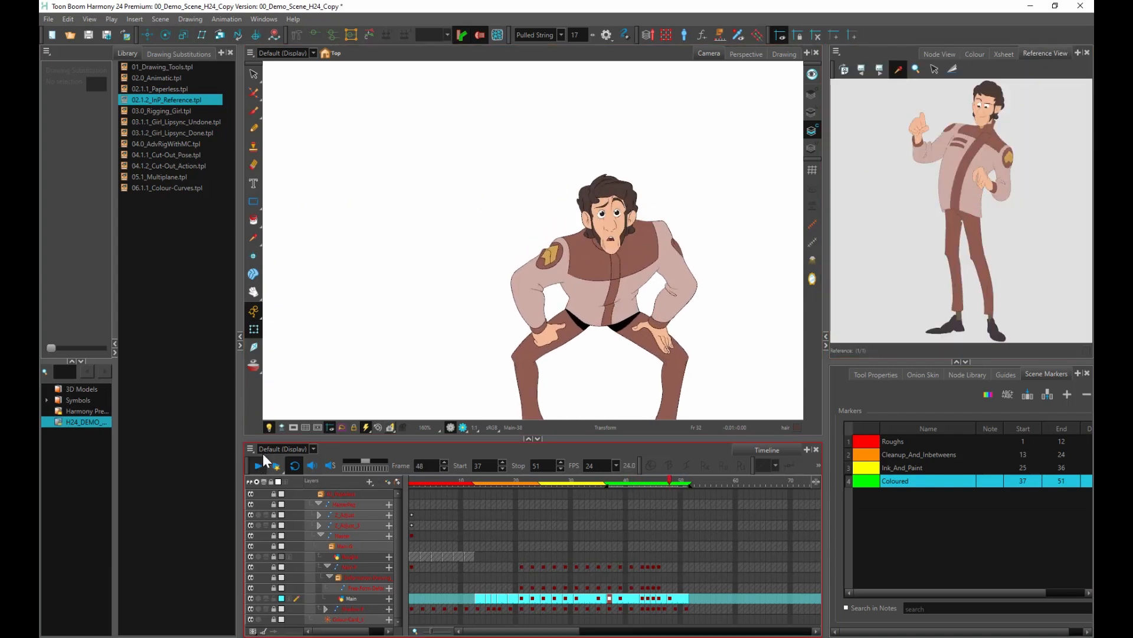
- Stop playback, sample the jacket light colour with the Colour Eyedropper, show its palette swatch and resume playback
{"action": "left_click", "coordinate": [258, 465]}
{"action": "left_click", "coordinate": [254, 237]}
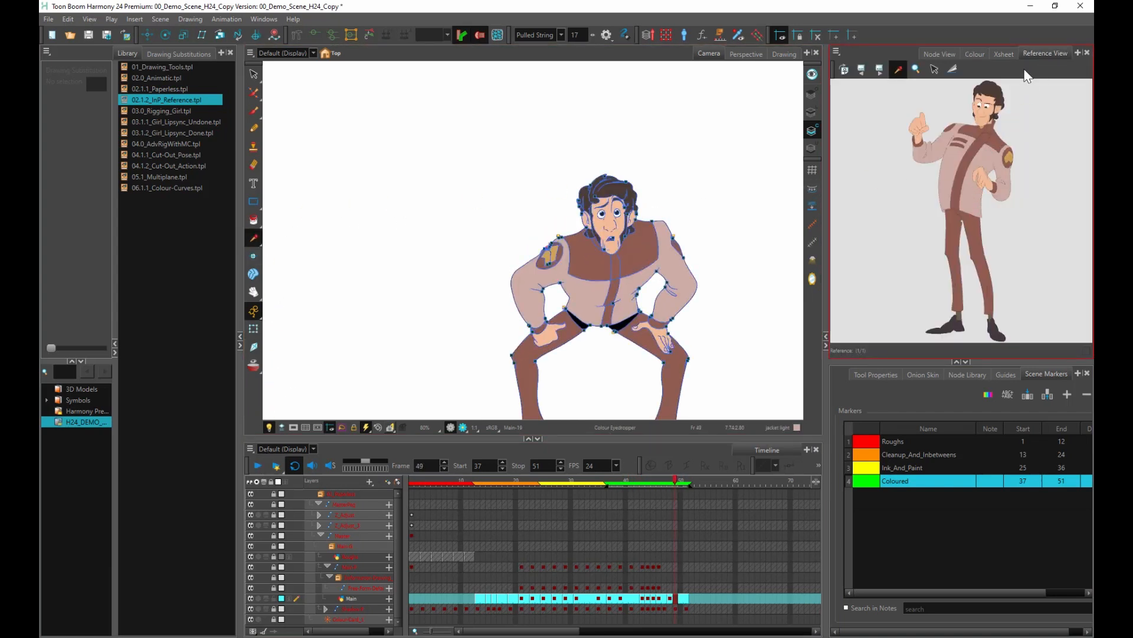
{"action": "left_click", "coordinate": [974, 53]}
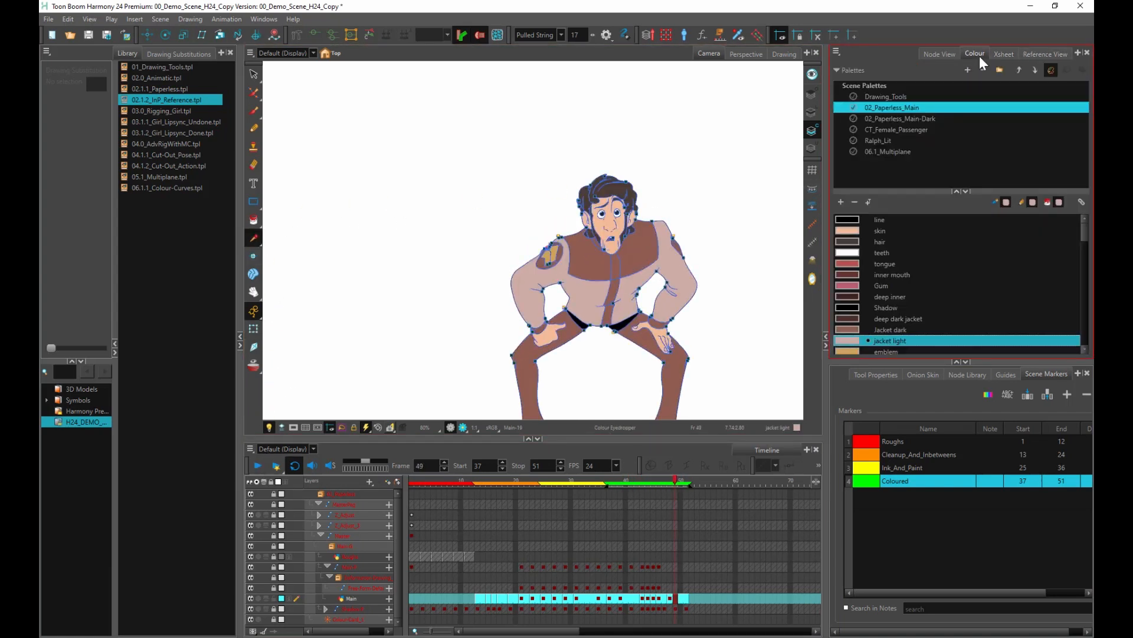
{"action": "left_click", "coordinate": [259, 467]}
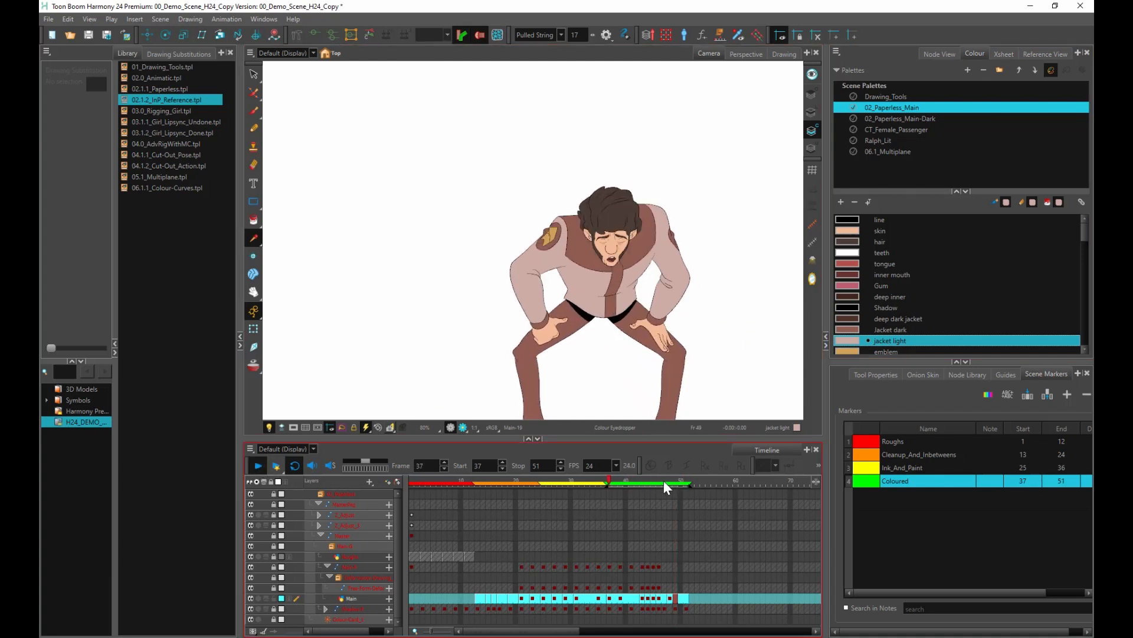
- Change the jacket light swatch in the 02_Paperless_Main palette to a bright blue while the animation plays
{"action": "double_click", "coordinate": [848, 342]}
{"action": "left_click_drag", "start_coordinate": [591, 216], "coordinate": [882, 246]}
{"action": "left_click", "coordinate": [955, 268]}
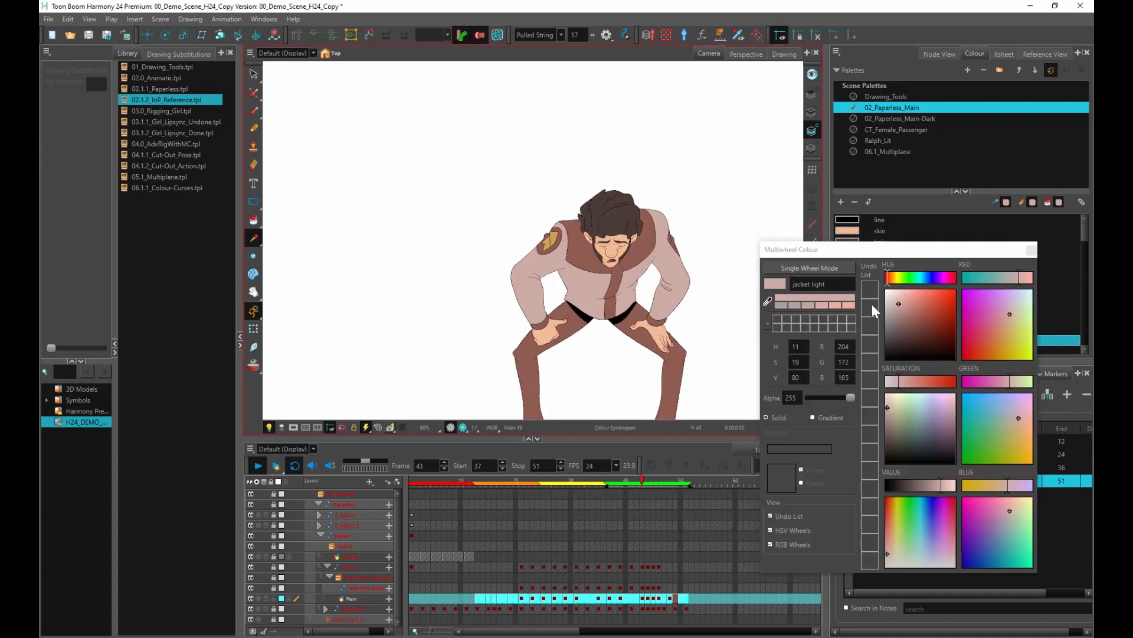
{"action": "left_click", "coordinate": [922, 277]}
{"action": "left_click_drag", "start_coordinate": [914, 305], "coordinate": [901, 278]}
{"action": "left_click", "coordinate": [950, 307]}
{"action": "left_click", "coordinate": [927, 290]}
{"action": "left_click", "coordinate": [926, 277]}
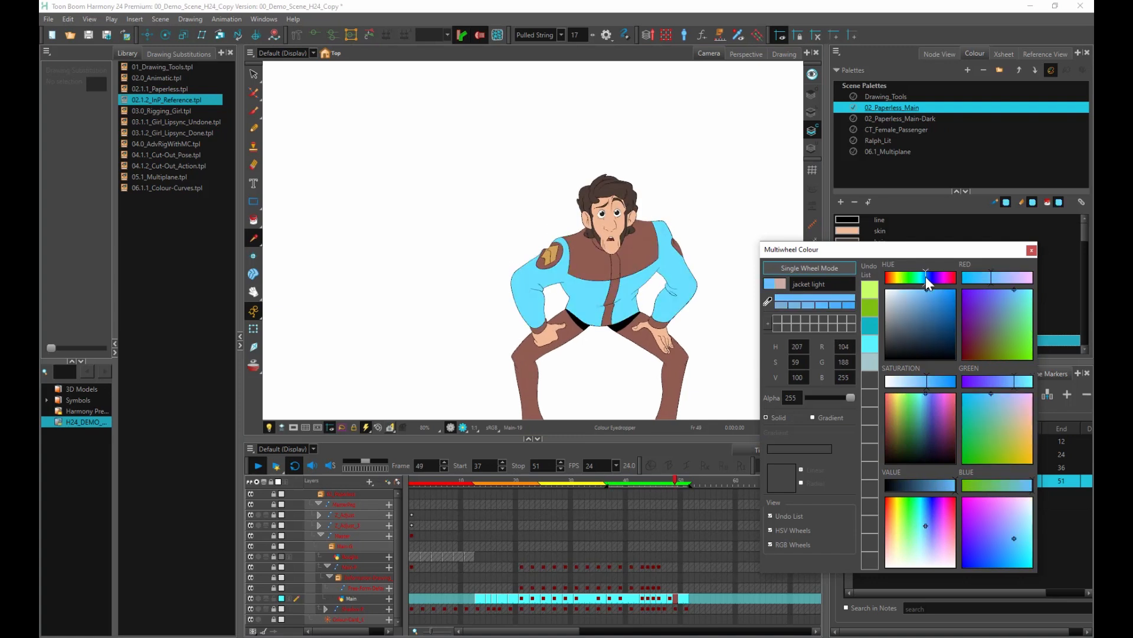
{"action": "left_click", "coordinate": [1031, 250]}
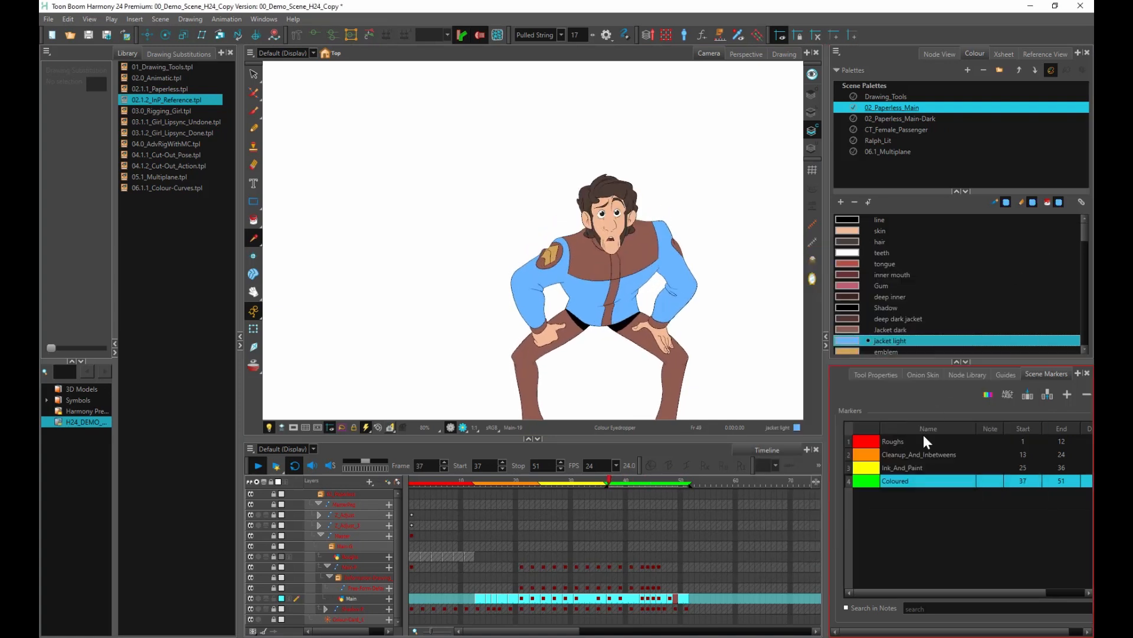
- Sample the hair colour from the drawing and change the hair swatch to a bright purple
{"action": "left_click", "coordinate": [1043, 54]}
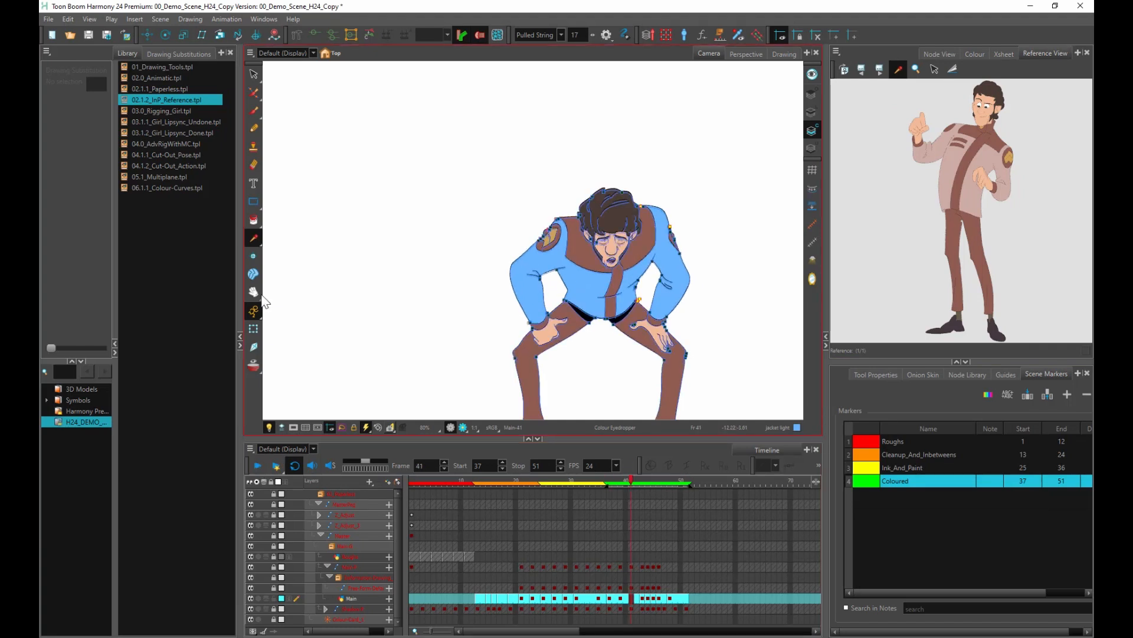
{"action": "left_click", "coordinate": [974, 54]}
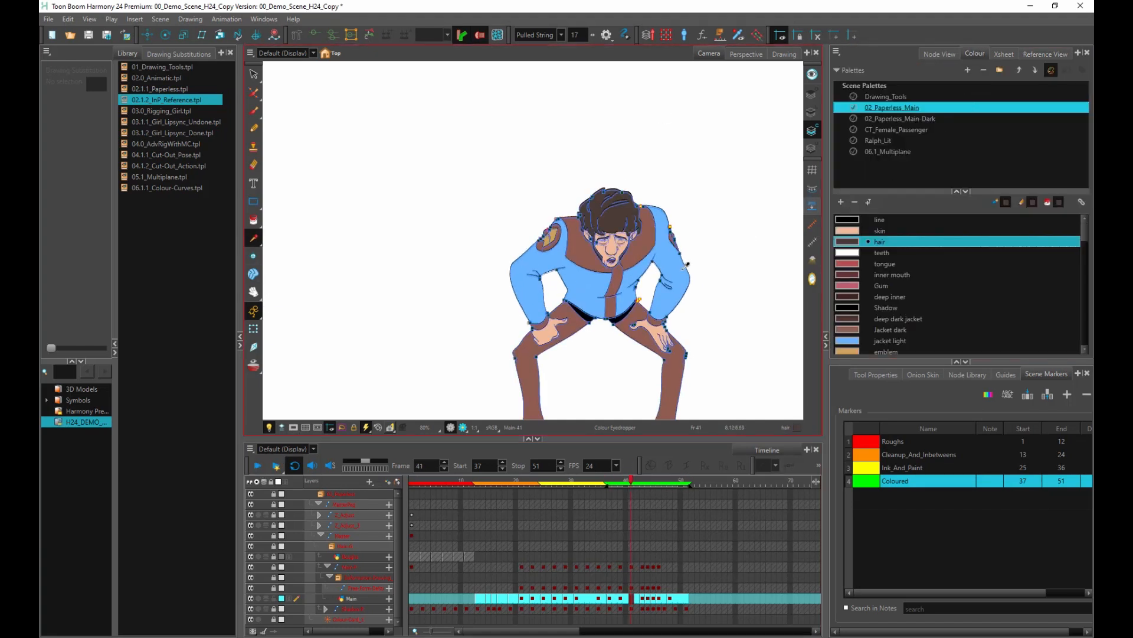
{"action": "double_click", "coordinate": [853, 242]}
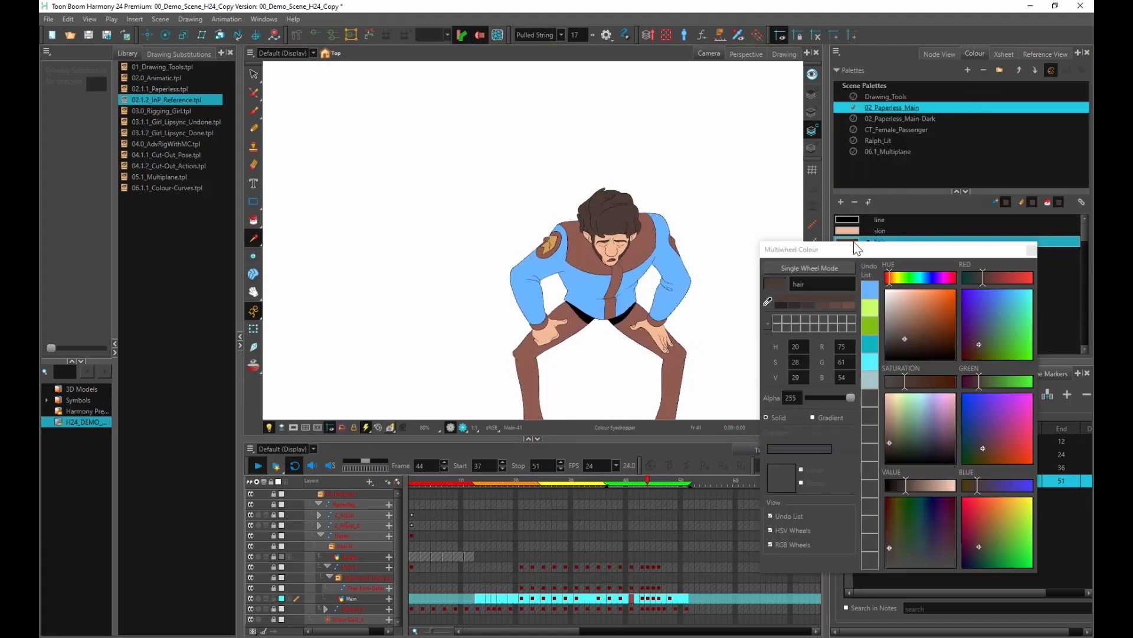
{"action": "left_click_drag", "start_coordinate": [902, 276], "coordinate": [911, 276]}
{"action": "left_click_drag", "start_coordinate": [912, 318], "coordinate": [897, 278]}
{"action": "left_click", "coordinate": [939, 276]}
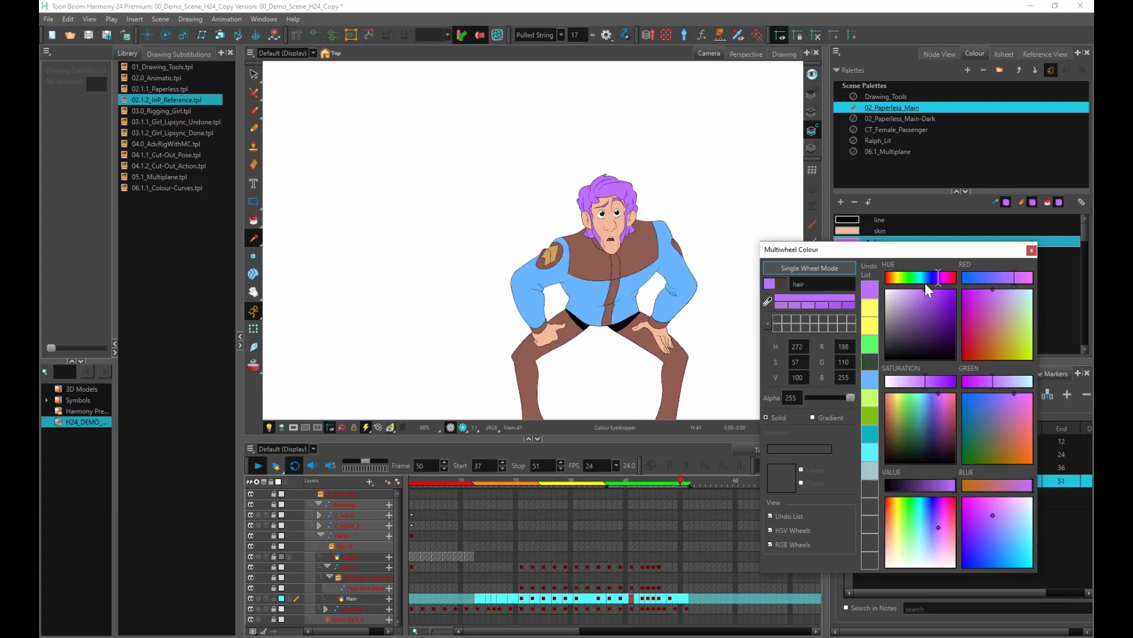
{"action": "left_click", "coordinate": [937, 290]}
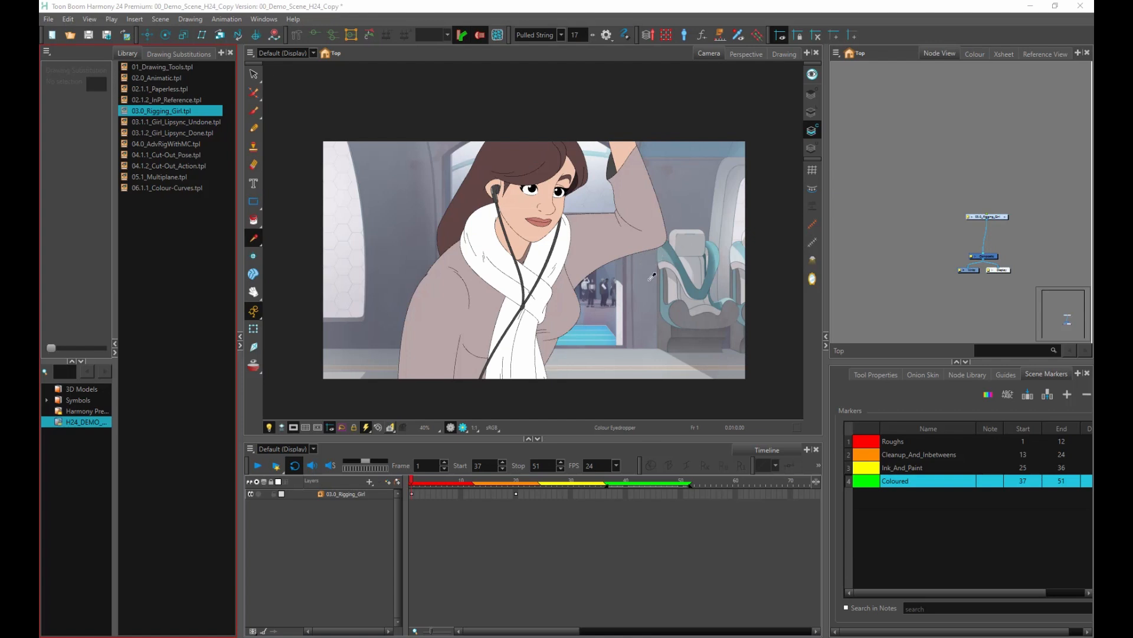
- Switch to the Transform tool and open the 03.0_Rigging_Girl group and its CT_Female_Passenger subgroup in the Node View
{"action": "left_click", "coordinate": [255, 328]}
{"action": "left_click", "coordinate": [840, 275]}
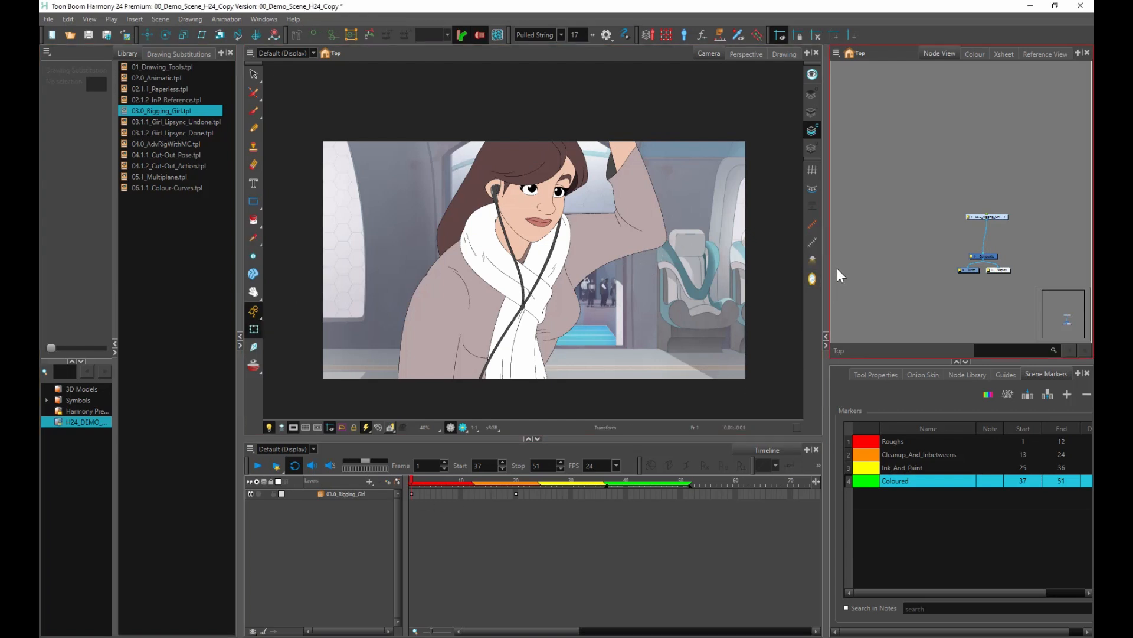
{"action": "scroll", "coordinate": [534, 268], "scroll_direction": "up", "scroll_amount": 1}
{"action": "scroll", "coordinate": [968, 238], "scroll_direction": "up", "scroll_amount": 2}
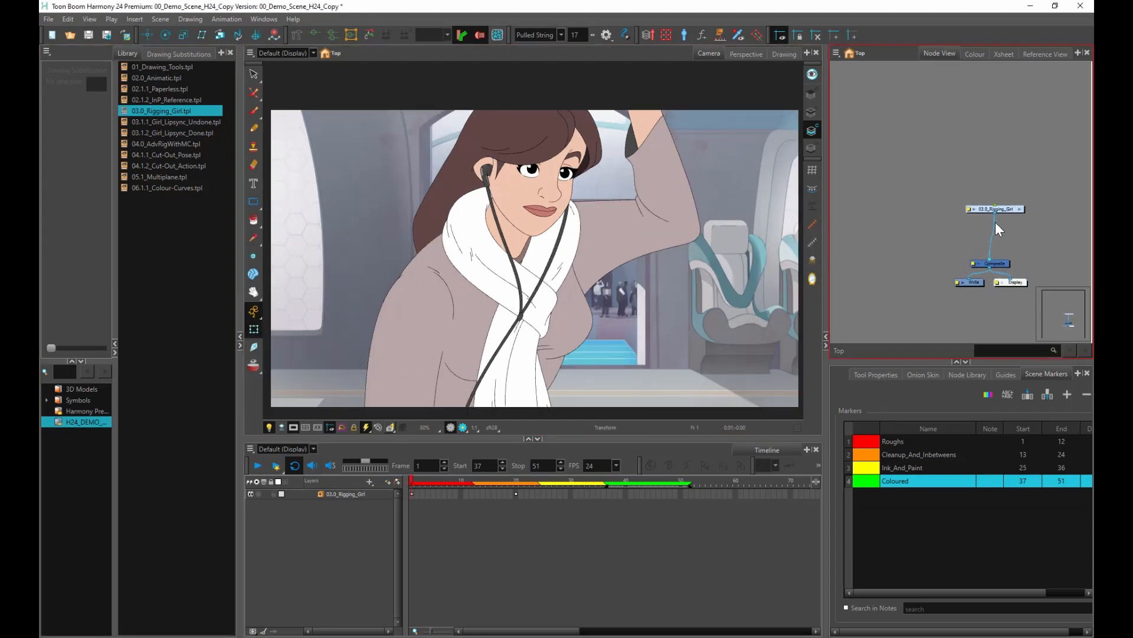
{"action": "scroll", "coordinate": [1004, 226], "scroll_direction": "up", "scroll_amount": 4}
{"action": "left_click_drag", "start_coordinate": [1024, 242], "coordinate": [1025, 277]}
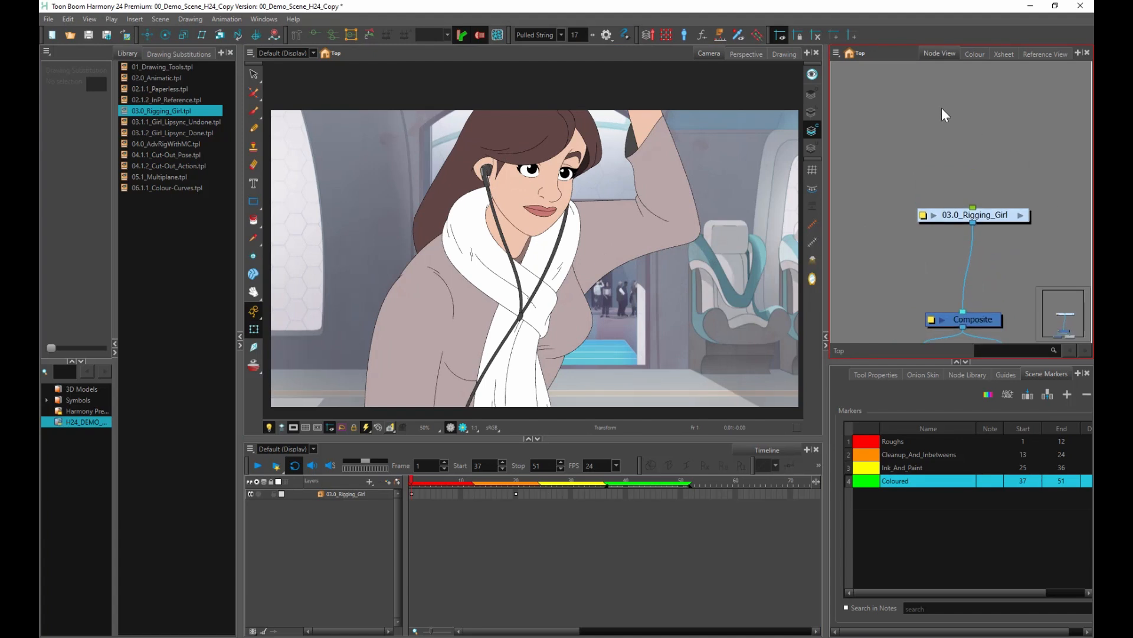
{"action": "left_click", "coordinate": [1020, 215]}
{"action": "scroll", "coordinate": [1025, 233], "scroll_direction": "down", "scroll_amount": 3}
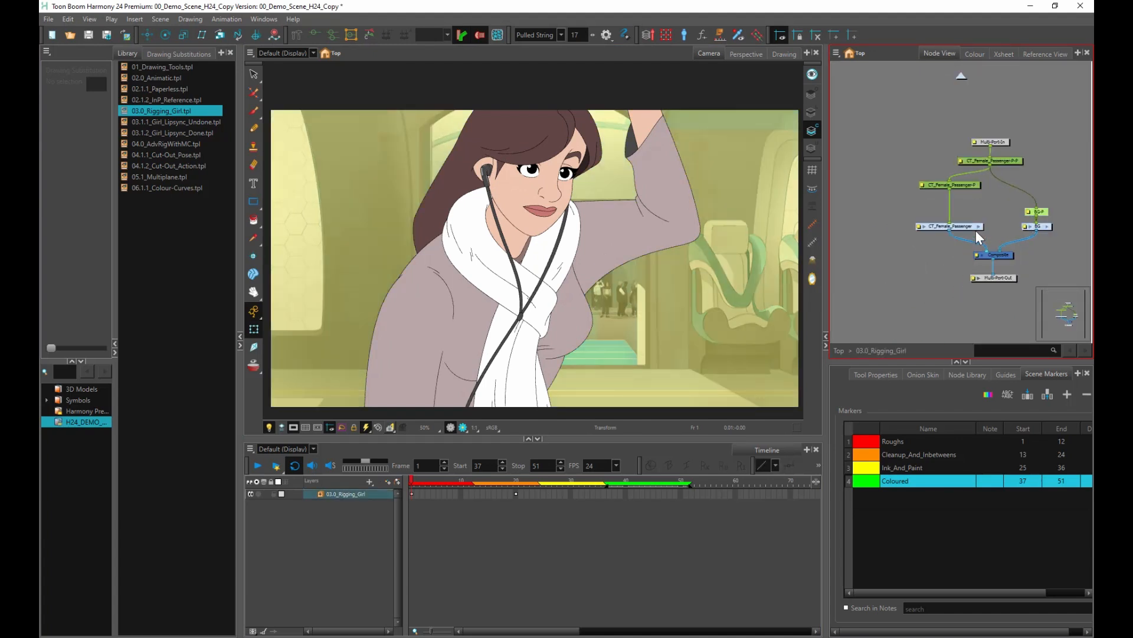
{"action": "left_click", "coordinate": [978, 227]}
{"action": "scroll", "coordinate": [962, 236], "scroll_direction": "down", "scroll_amount": 1}
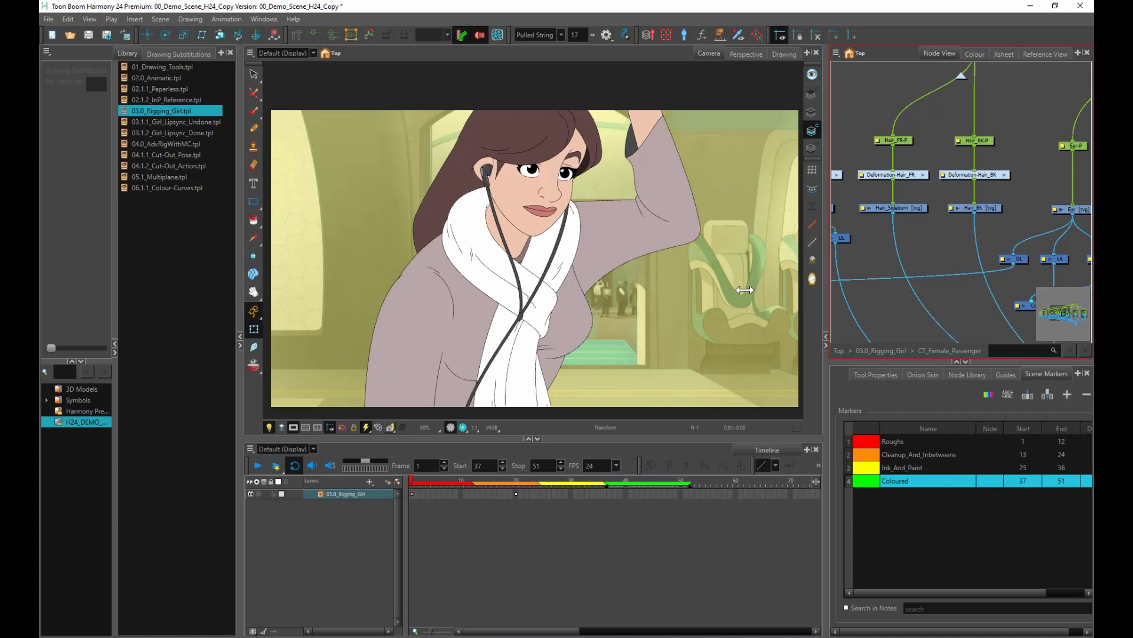
- Widen the Node View and examine the node network of the CT_Female_Passenger rig
{"action": "left_click_drag", "start_coordinate": [827, 284], "coordinate": [614, 307]}
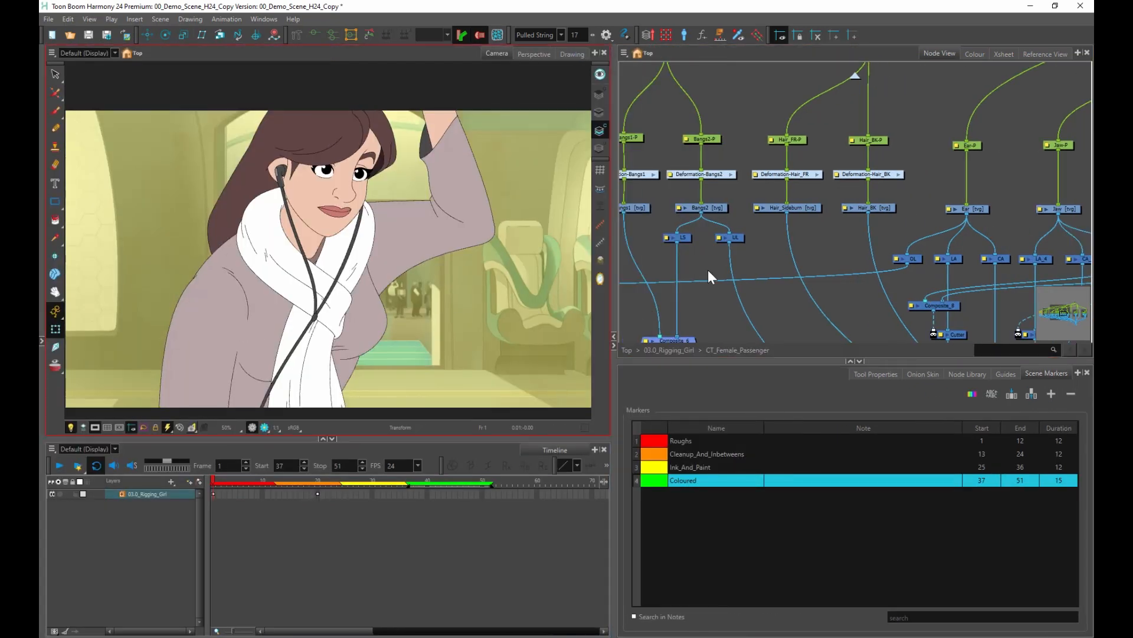
{"action": "scroll", "coordinate": [791, 243], "scroll_direction": "down", "scroll_amount": 2}
{"action": "scroll", "coordinate": [467, 242], "scroll_direction": "down", "scroll_amount": 2}
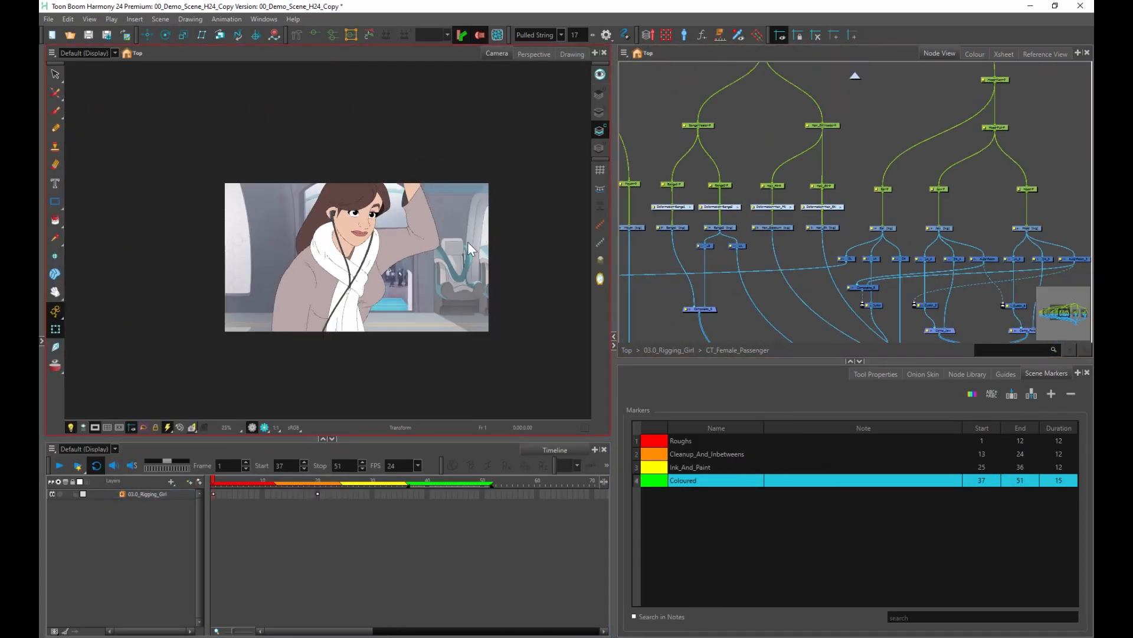
{"action": "scroll", "coordinate": [756, 264], "scroll_direction": "up", "scroll_amount": 3}
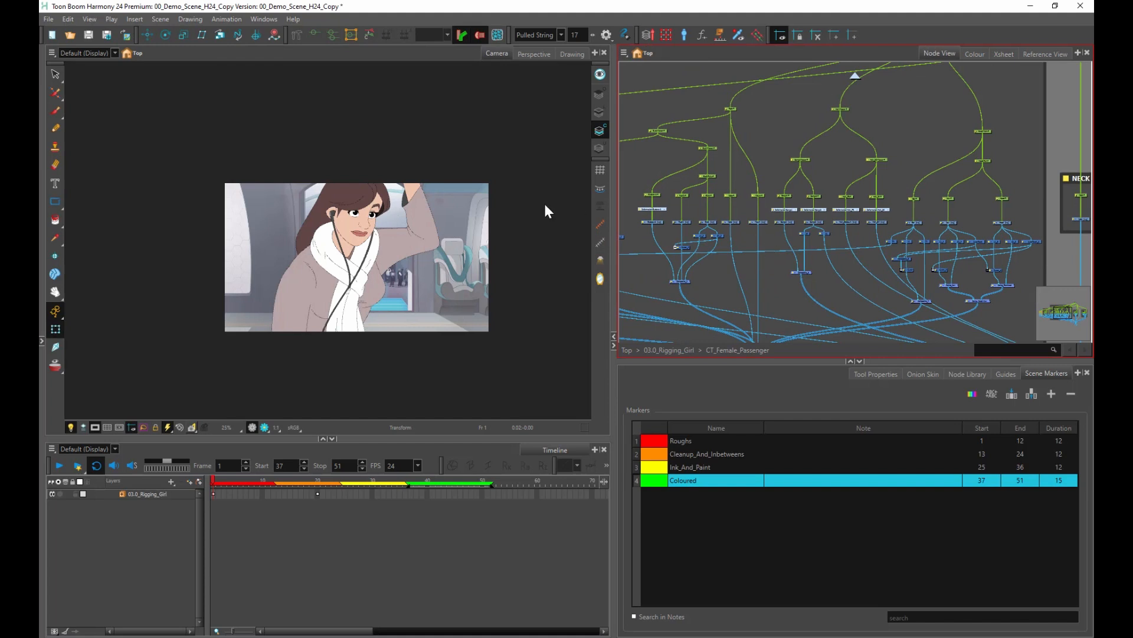
{"action": "scroll", "coordinate": [391, 243], "scroll_direction": "up", "scroll_amount": 2}
- Select the passenger's arm and body pieces in turn in the Camera view, clear the selection and widen the Camera view
{"action": "left_click", "coordinate": [392, 244]}
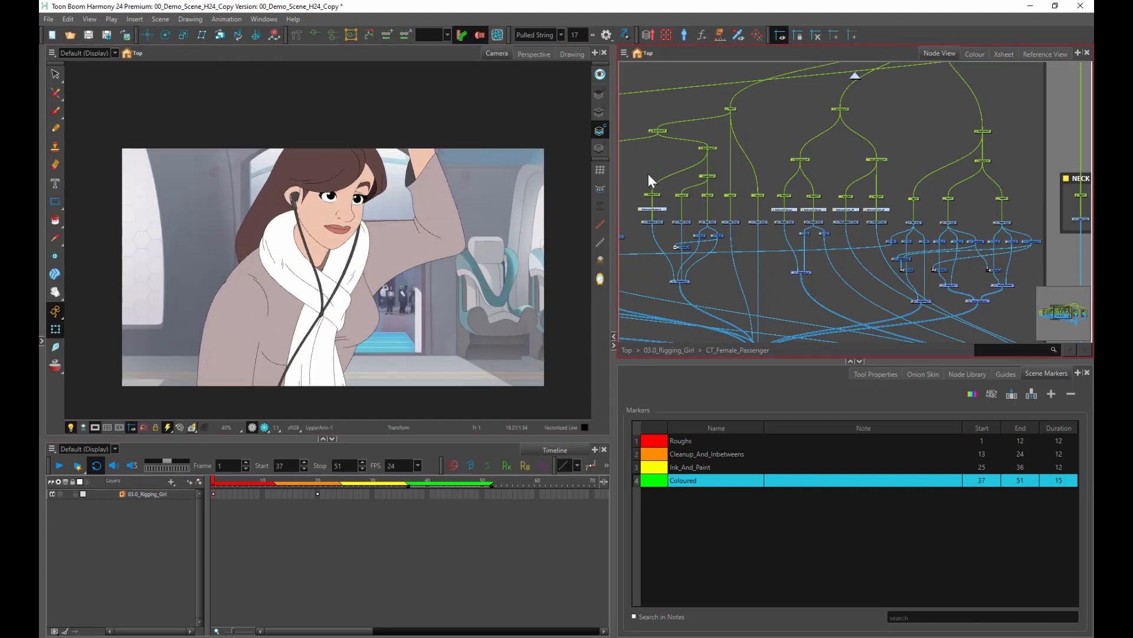
{"action": "left_click", "coordinate": [240, 345]}
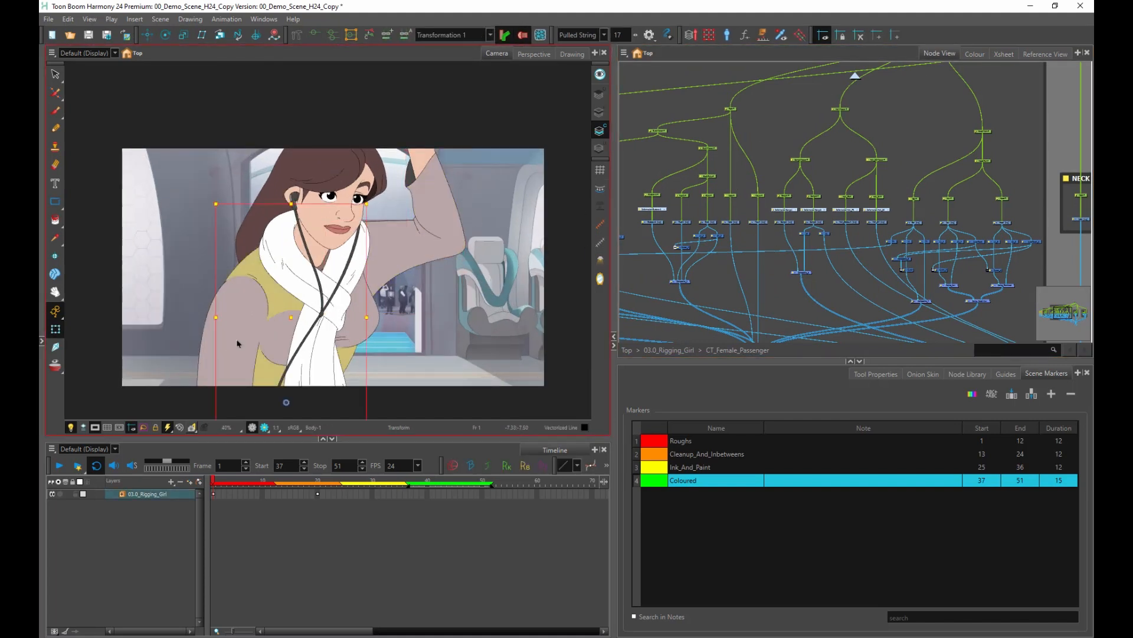
{"action": "left_click", "coordinate": [238, 343]}
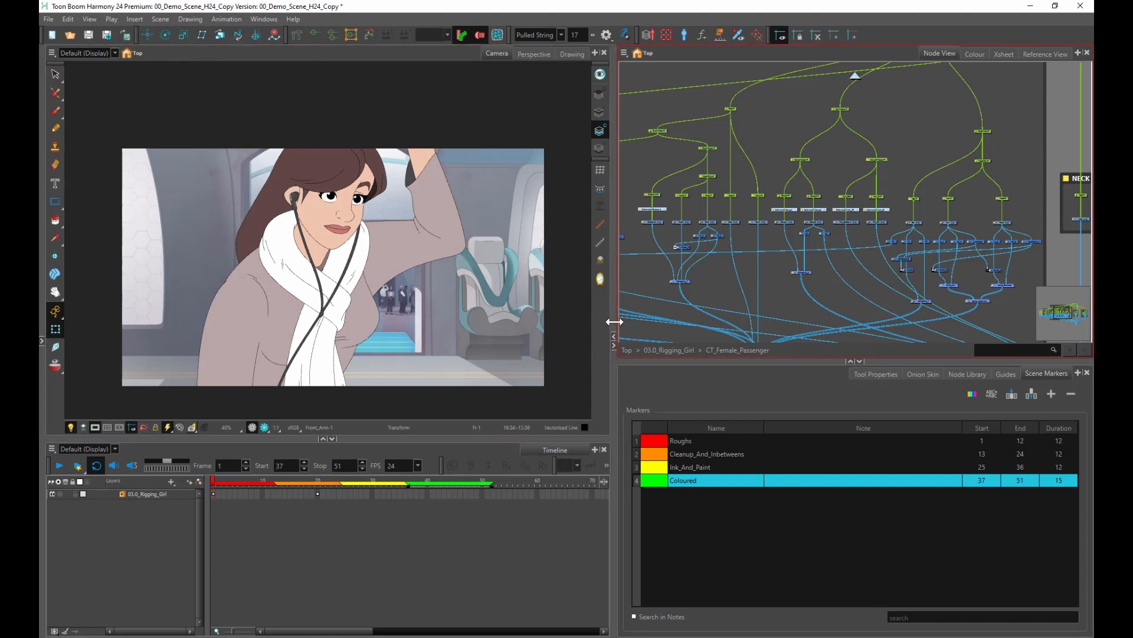
{"action": "left_click_drag", "start_coordinate": [614, 322], "coordinate": [674, 322]}
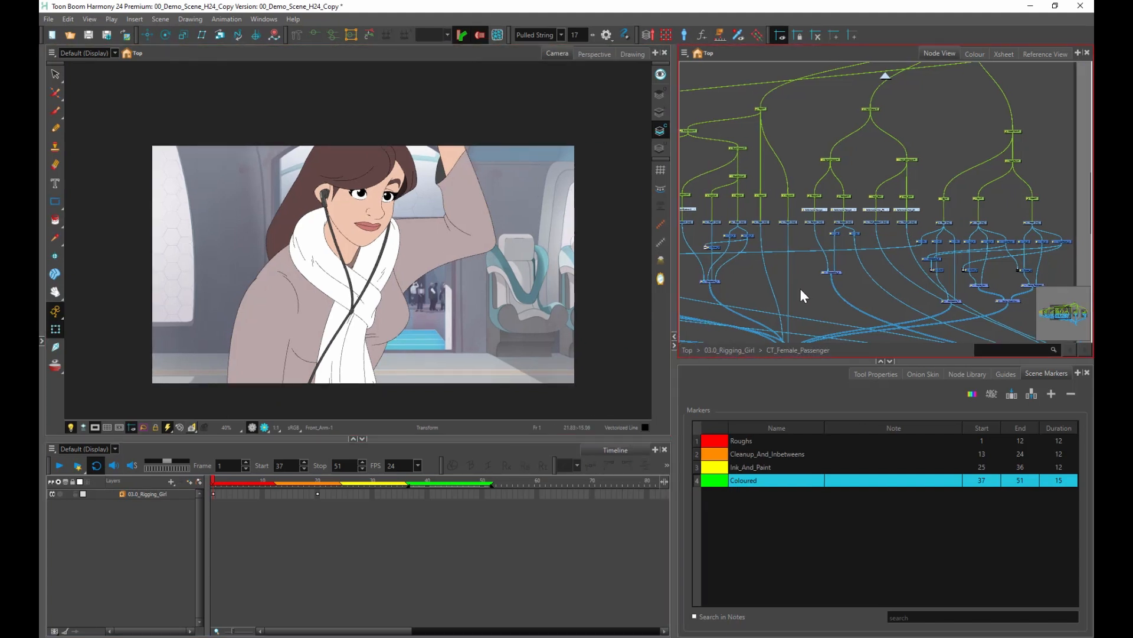
- Show the deformation controls of the earphone cable on the ear side and reshape its curve by moving its points and handles
{"action": "scroll", "coordinate": [340, 307], "scroll_direction": "up", "scroll_amount": 2}
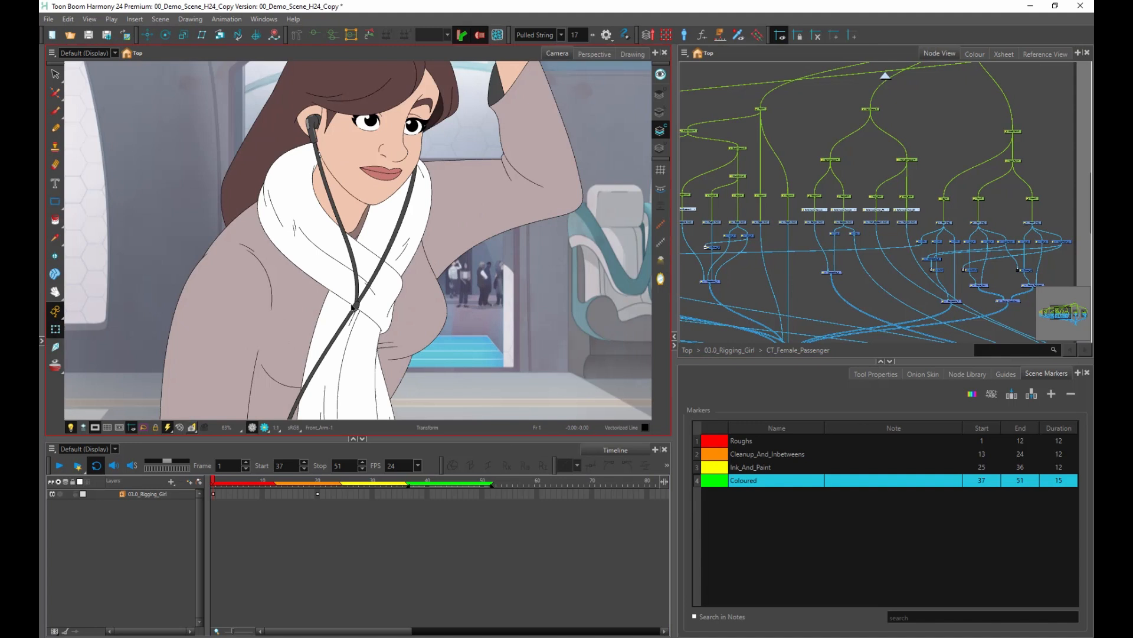
{"action": "left_click", "coordinate": [348, 244]}
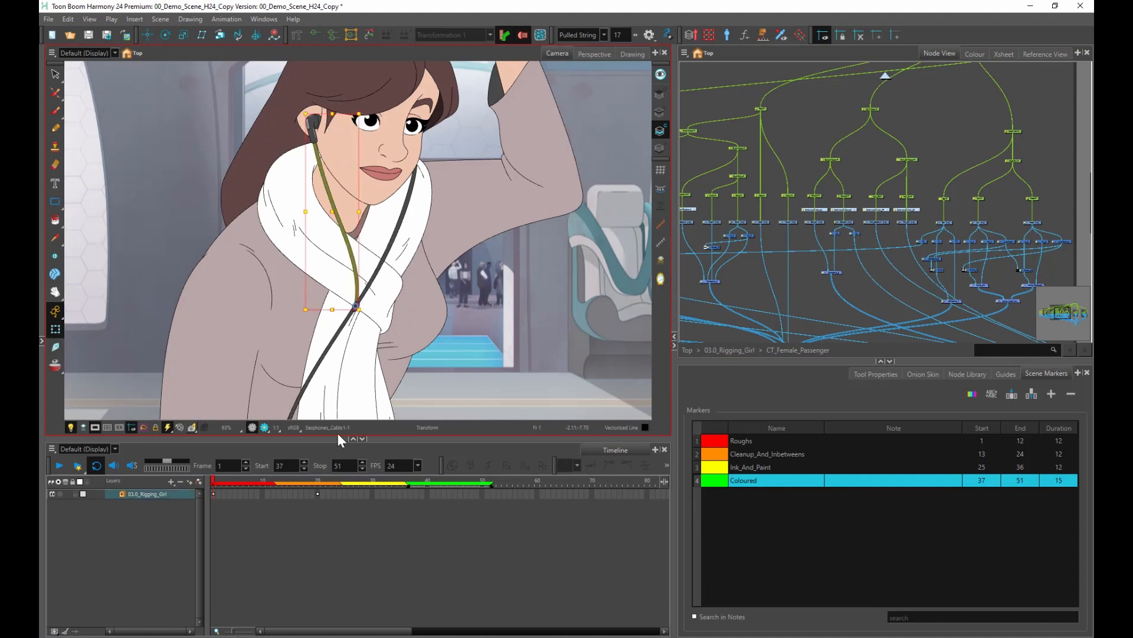
{"action": "left_click", "coordinate": [315, 35]}
{"action": "scroll", "coordinate": [326, 169], "scroll_direction": "up", "scroll_amount": 1}
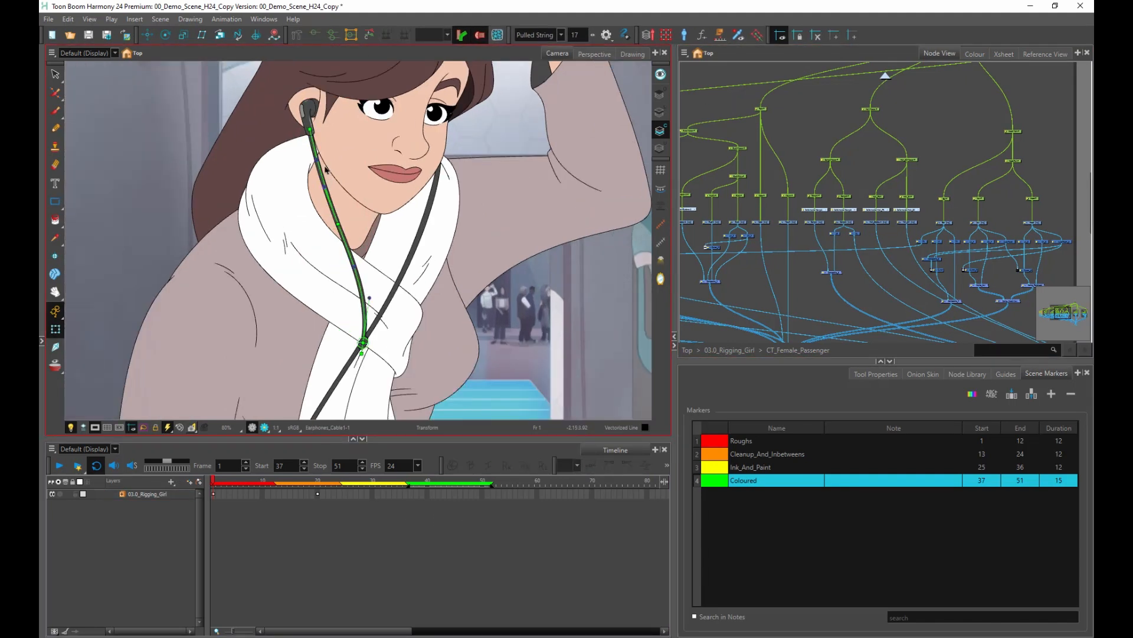
{"action": "left_click", "coordinate": [309, 128]}
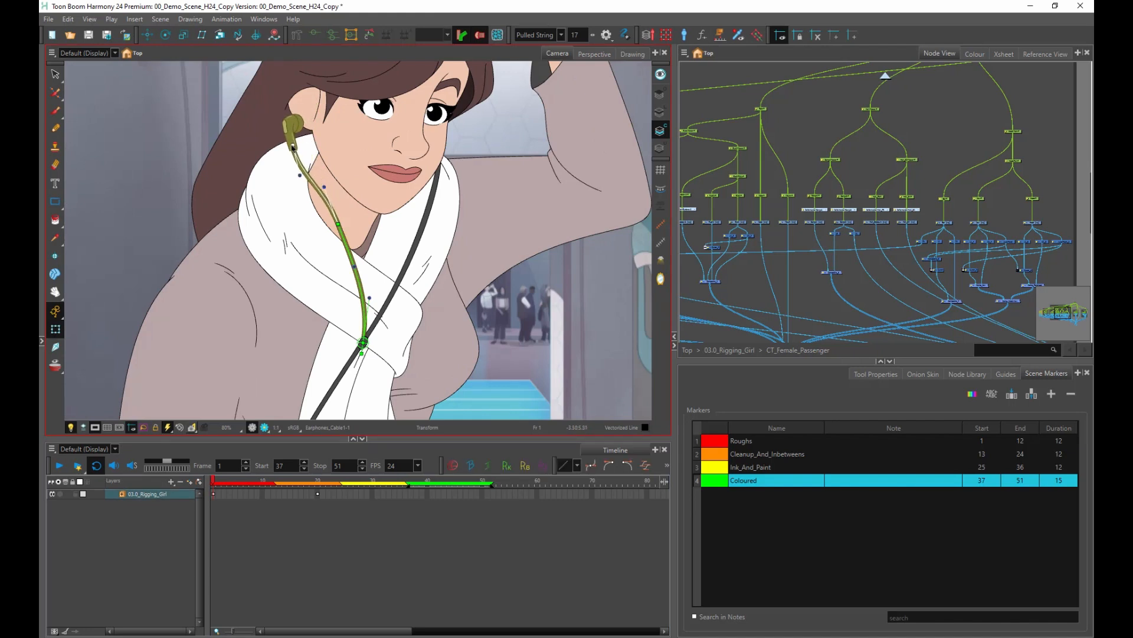
{"action": "left_click_drag", "start_coordinate": [338, 225], "coordinate": [324, 233]}
{"action": "mouse_move", "coordinate": [311, 195]}
{"action": "left_mouse_down"}
{"action": "mouse_move", "coordinate": [340, 204]}
{"action": "mouse_move", "coordinate": [301, 197]}
{"action": "left_mouse_up"}
{"action": "left_click_drag", "start_coordinate": [369, 298], "coordinate": [344, 268]}
{"action": "left_click_drag", "start_coordinate": [345, 268], "coordinate": [339, 279]}
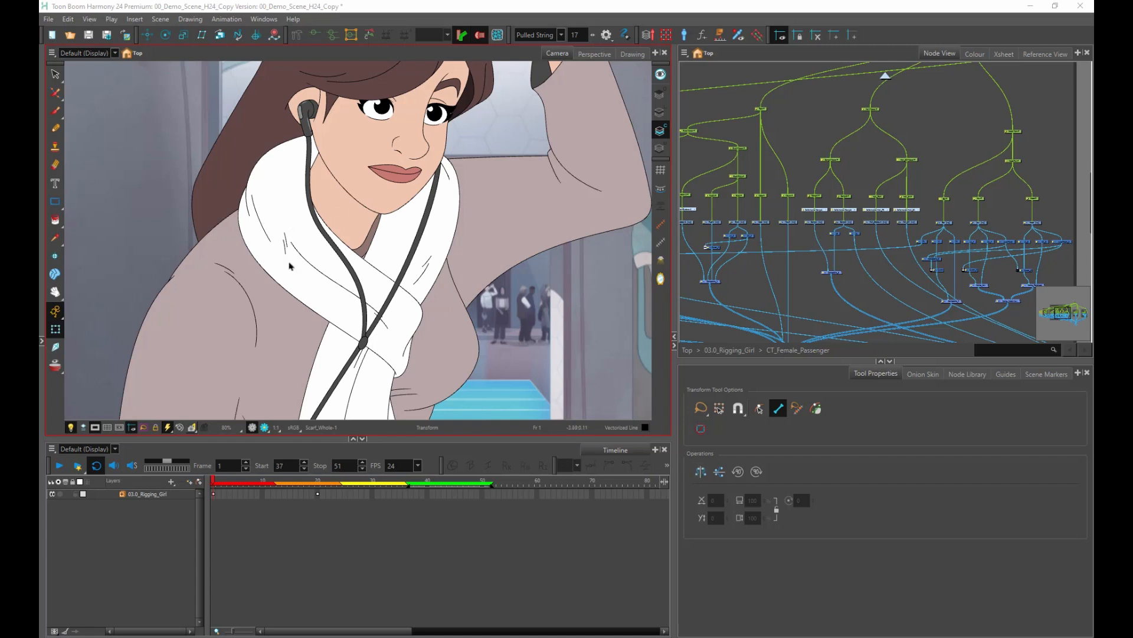
- Select the scarf in the Camera view and show its rig controls
{"action": "left_click", "coordinate": [288, 195]}
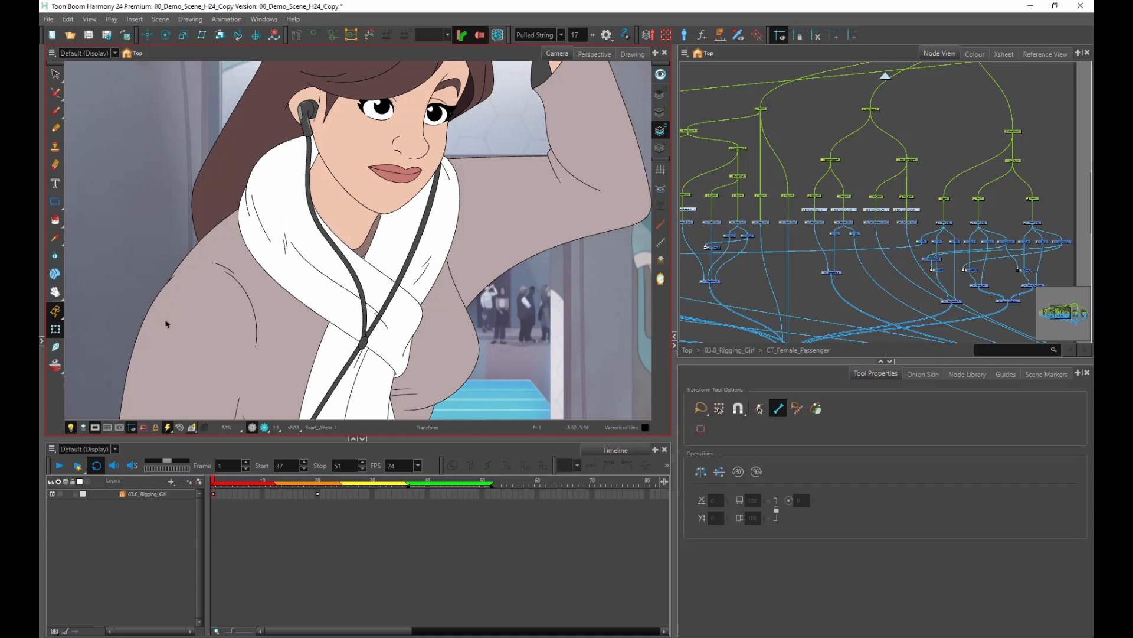
{"action": "left_click", "coordinate": [311, 254]}
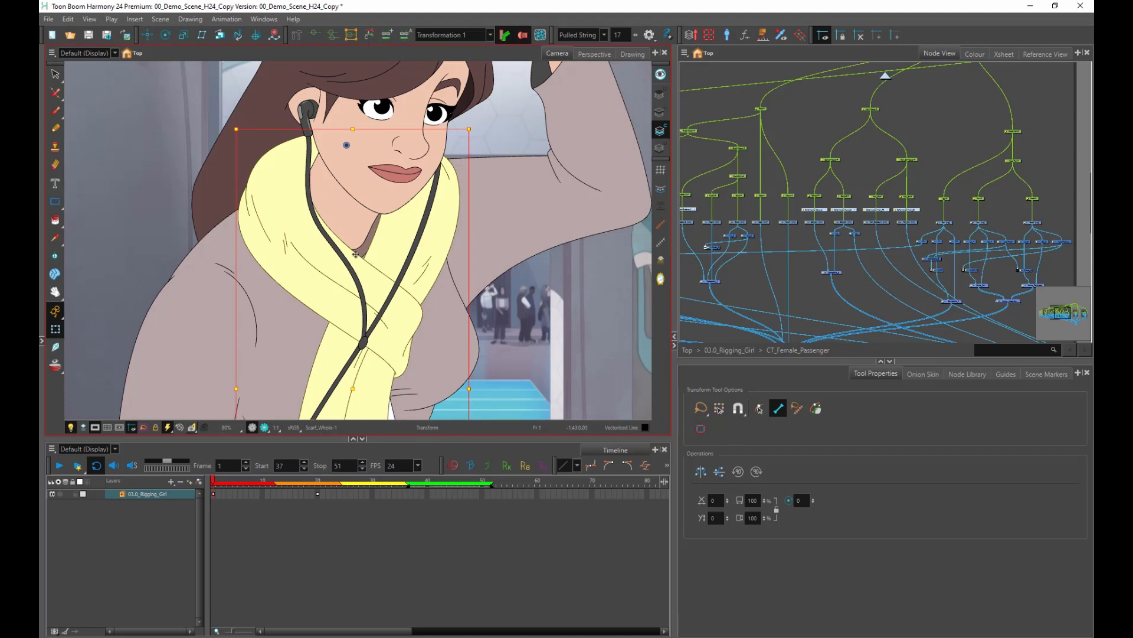
{"action": "left_click", "coordinate": [315, 36]}
{"action": "left_click", "coordinate": [785, 126]}
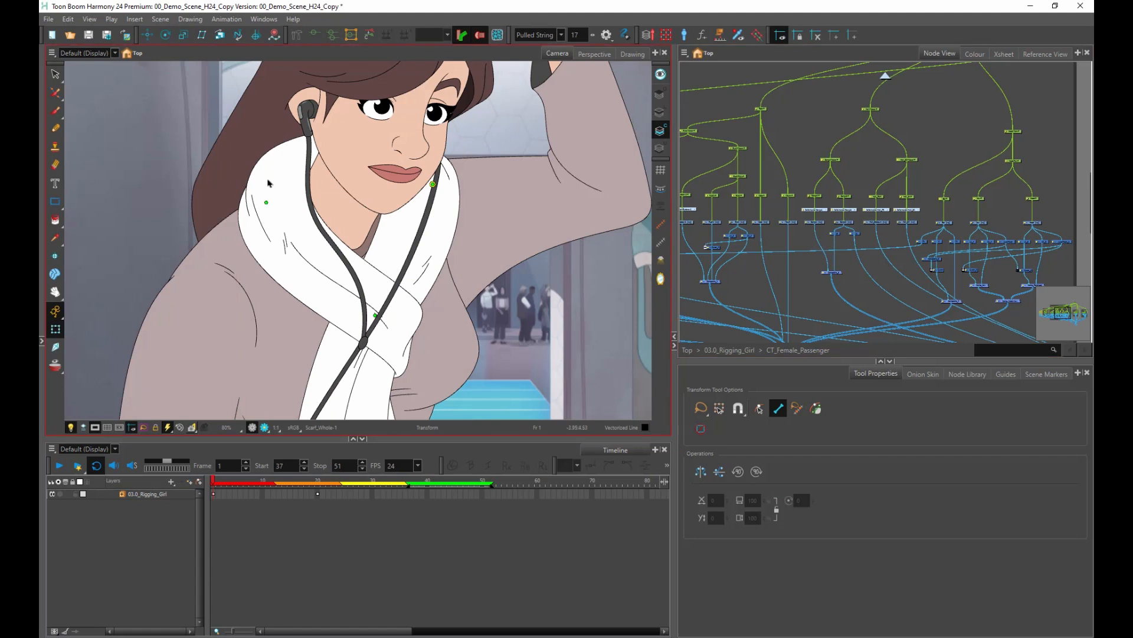
- Reshape the scarf slightly by moving its deformation points at the shoulder side, the knot and the far side of the neck
{"action": "left_click", "coordinate": [266, 203]}
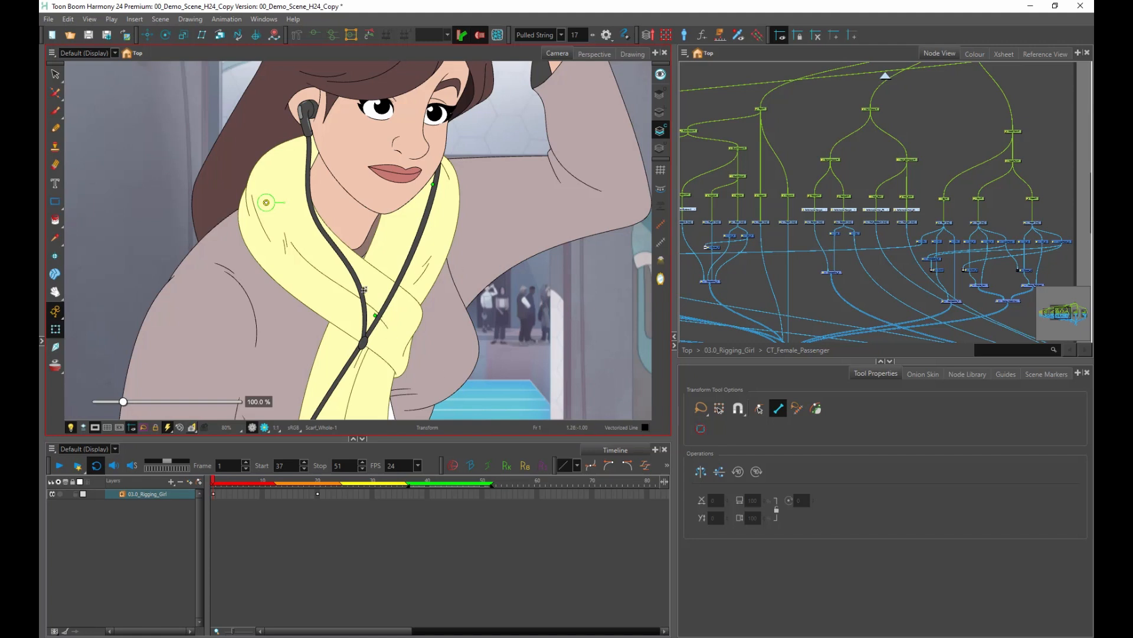
{"action": "mouse_move", "coordinate": [375, 314]}
{"action": "left_mouse_down"}
{"action": "mouse_move", "coordinate": [362, 310]}
{"action": "mouse_move", "coordinate": [381, 334]}
{"action": "left_mouse_up"}
{"action": "left_click_drag", "start_coordinate": [263, 203], "coordinate": [260, 201]}
{"action": "left_click_drag", "start_coordinate": [433, 184], "coordinate": [435, 184]}
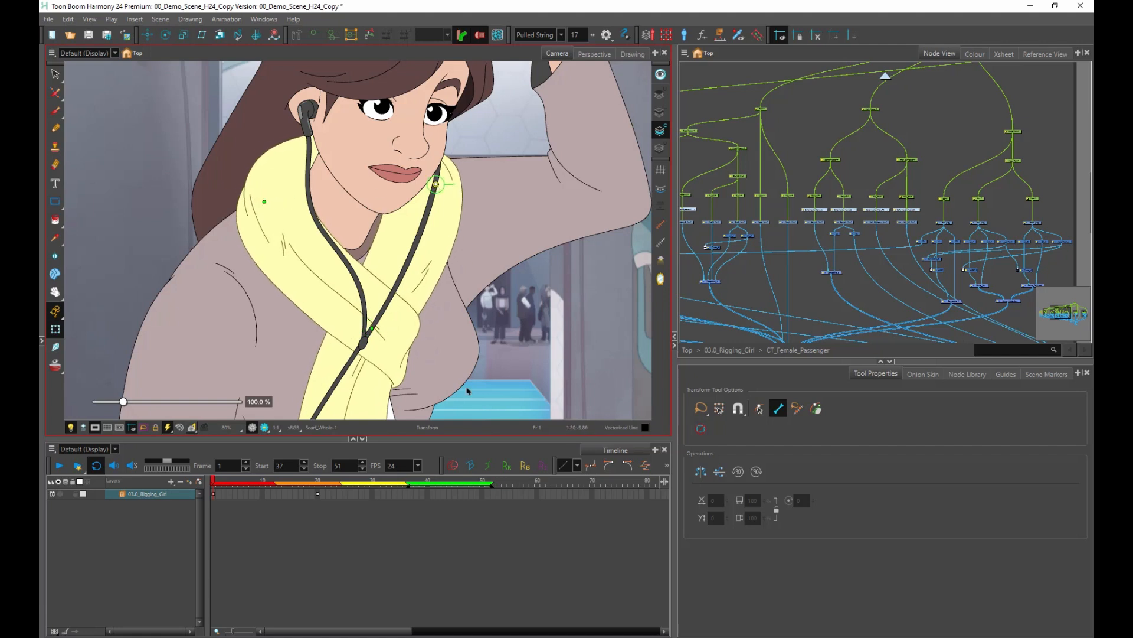
- Show the scarf's deformation mesh with its influence colours and select each of the three points to examine its area of influence
{"action": "left_click", "coordinate": [498, 35]}
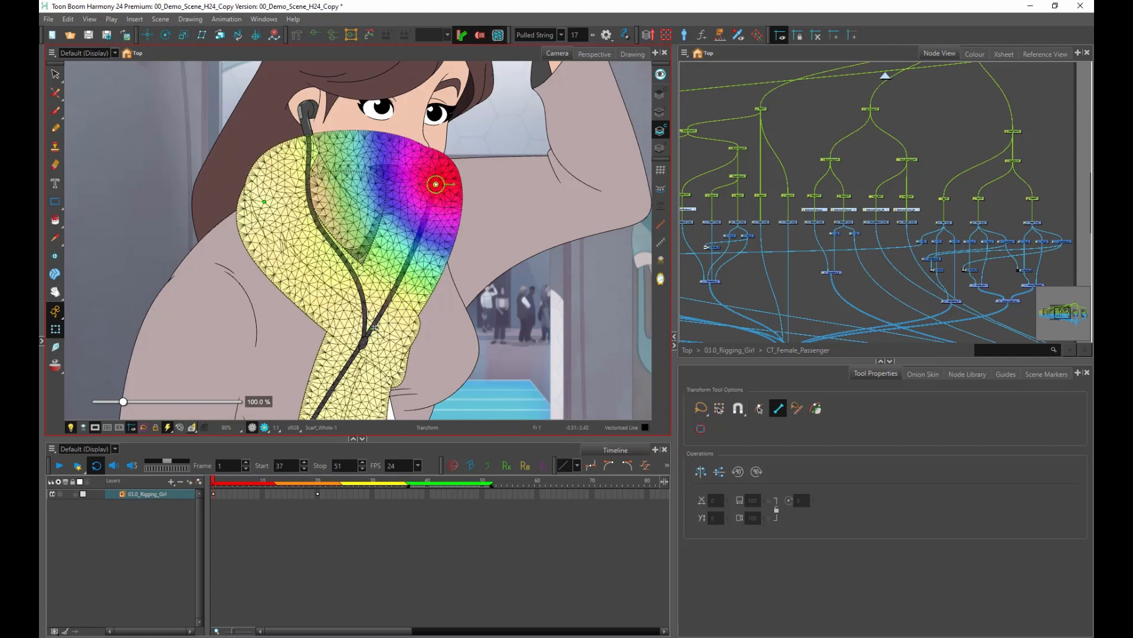
{"action": "left_click", "coordinate": [371, 328]}
{"action": "left_click", "coordinate": [265, 201]}
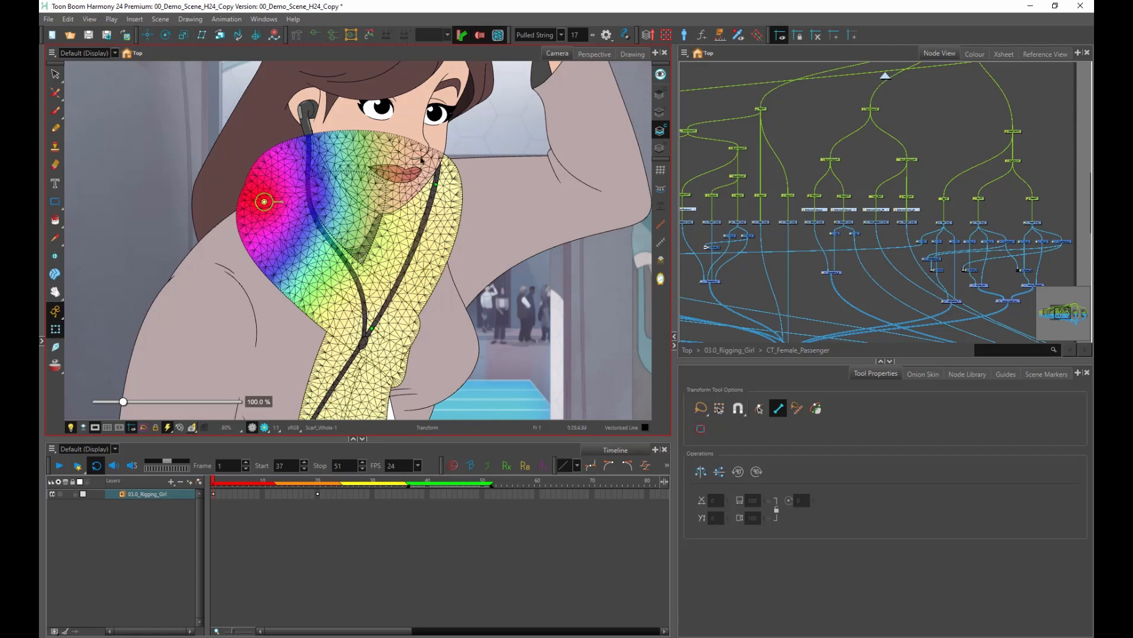
{"action": "left_click", "coordinate": [436, 186]}
{"action": "left_click", "coordinate": [371, 328]}
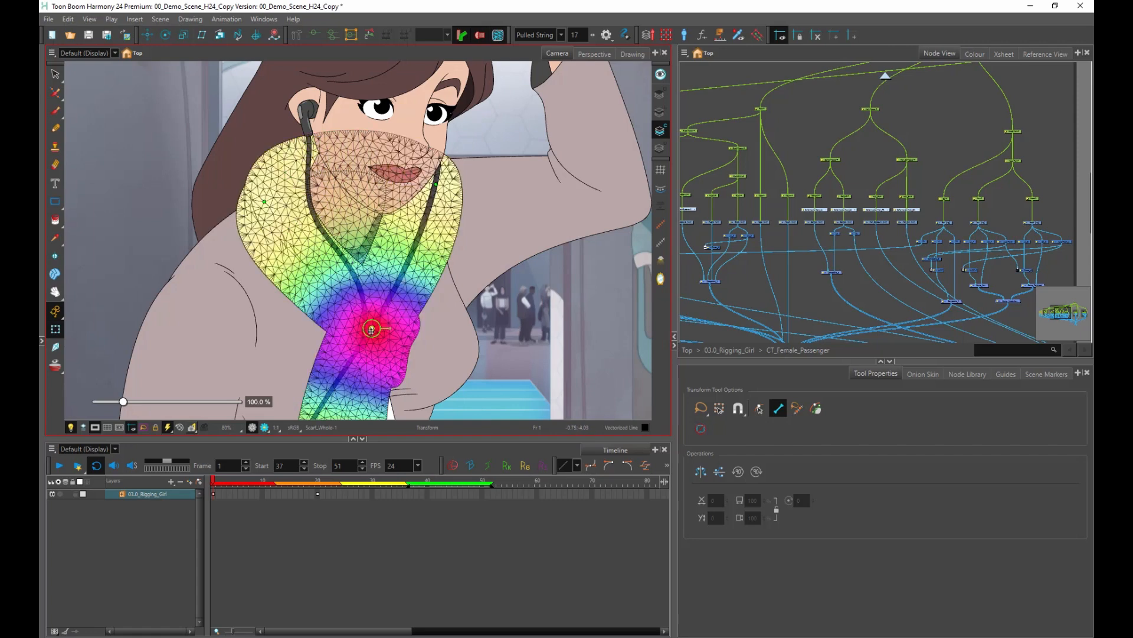
{"action": "mouse_move", "coordinate": [371, 328]}
{"action": "left_mouse_down"}
{"action": "mouse_move", "coordinate": [381, 339]}
{"action": "mouse_move", "coordinate": [370, 331]}
{"action": "left_mouse_up"}
{"action": "left_click", "coordinate": [264, 201]}
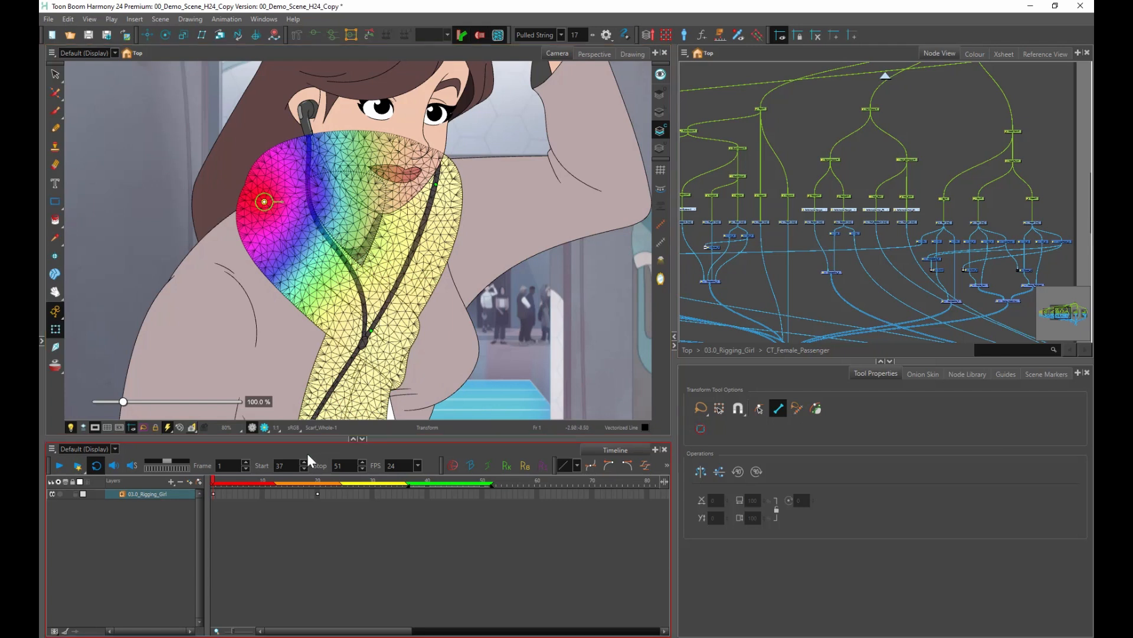
{"action": "key", "text": "alt+4"}
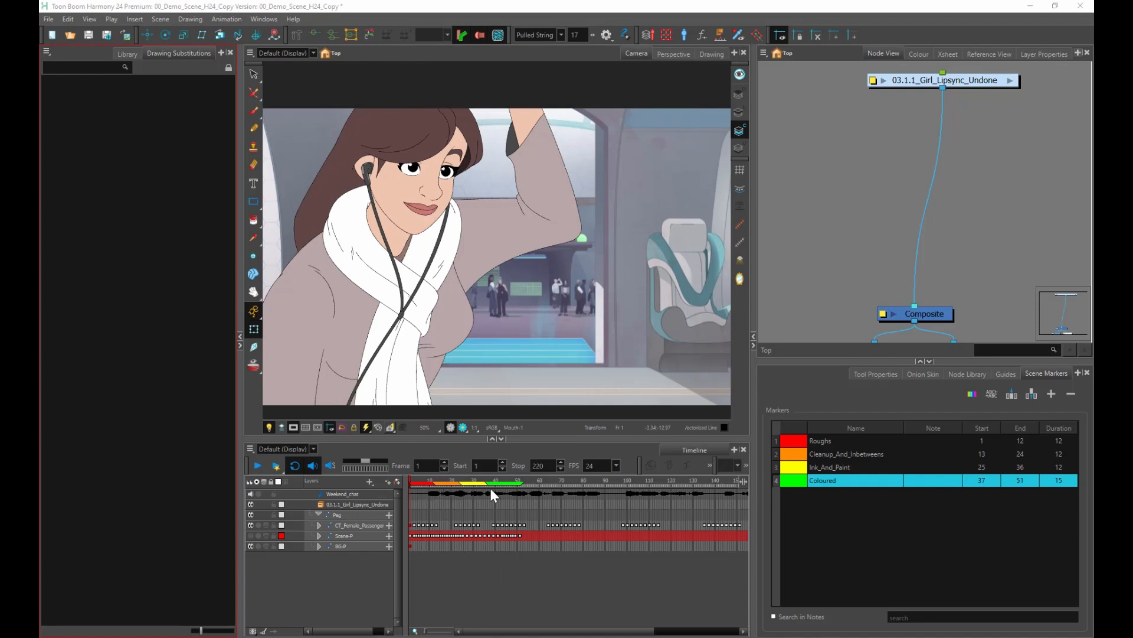
- Play the undone lip-sync scene from frame 1, stop playback, and show the mouth's drawing substitutions at frame 17
{"action": "left_click_drag", "start_coordinate": [515, 480], "coordinate": [410, 482]}
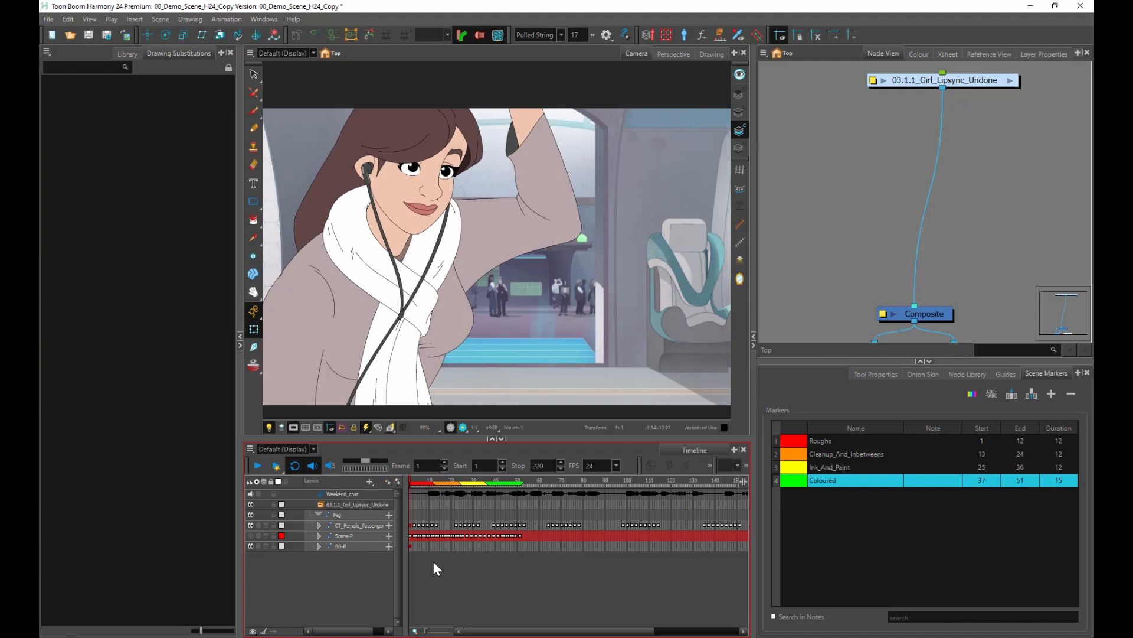
{"action": "left_click", "coordinate": [257, 467]}
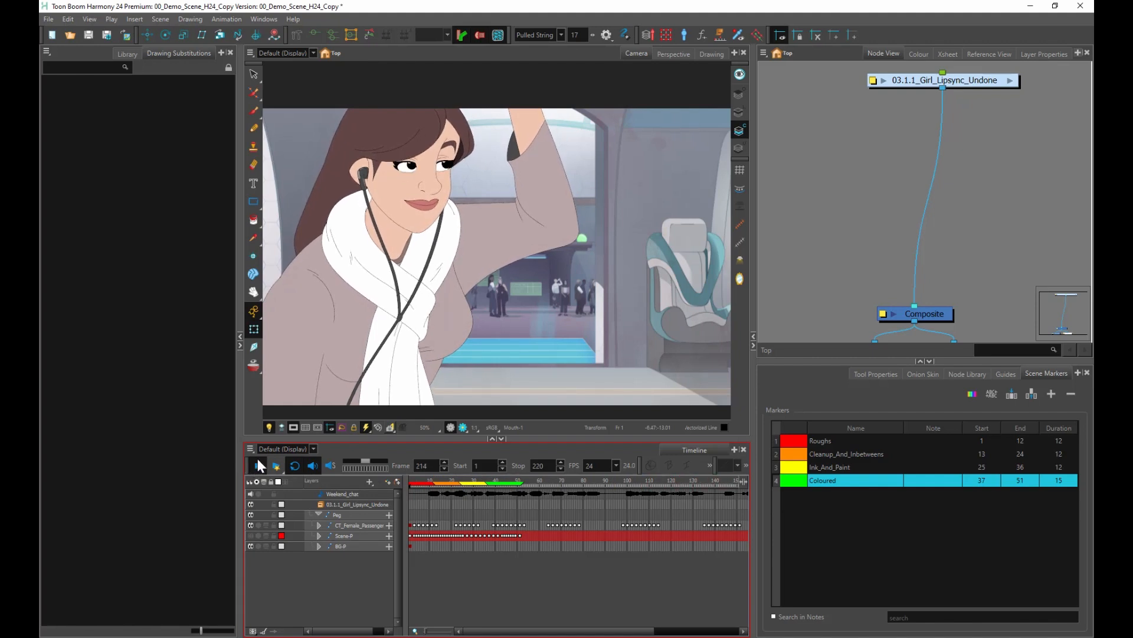
{"action": "left_click", "coordinate": [258, 468]}
{"action": "left_click_drag", "start_coordinate": [605, 479], "coordinate": [446, 481]}
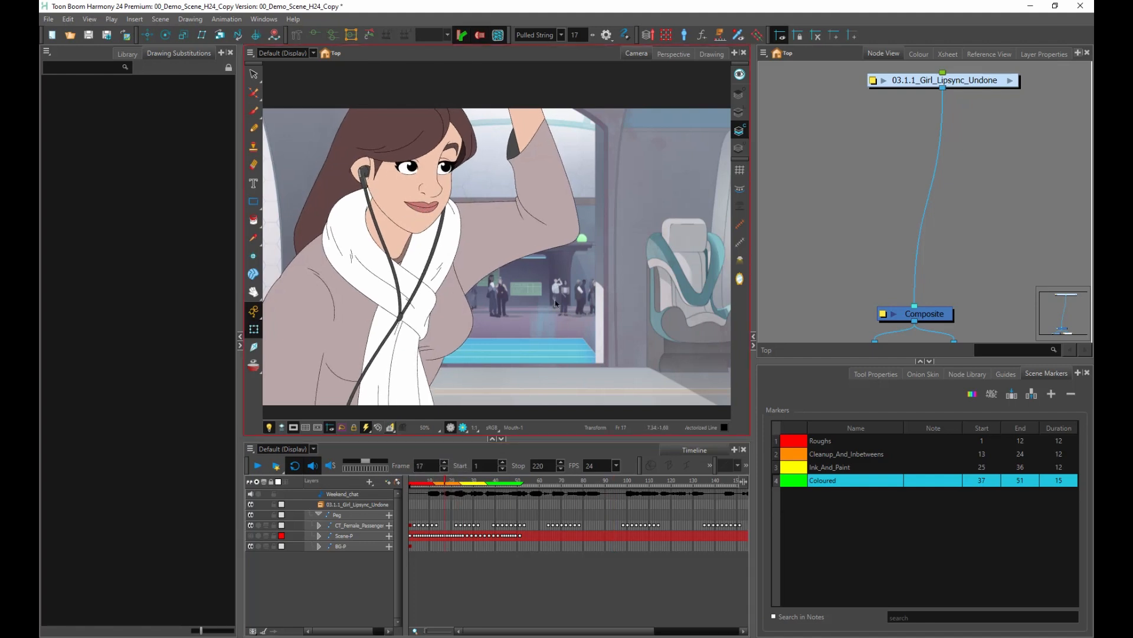
{"action": "left_click", "coordinate": [423, 209]}
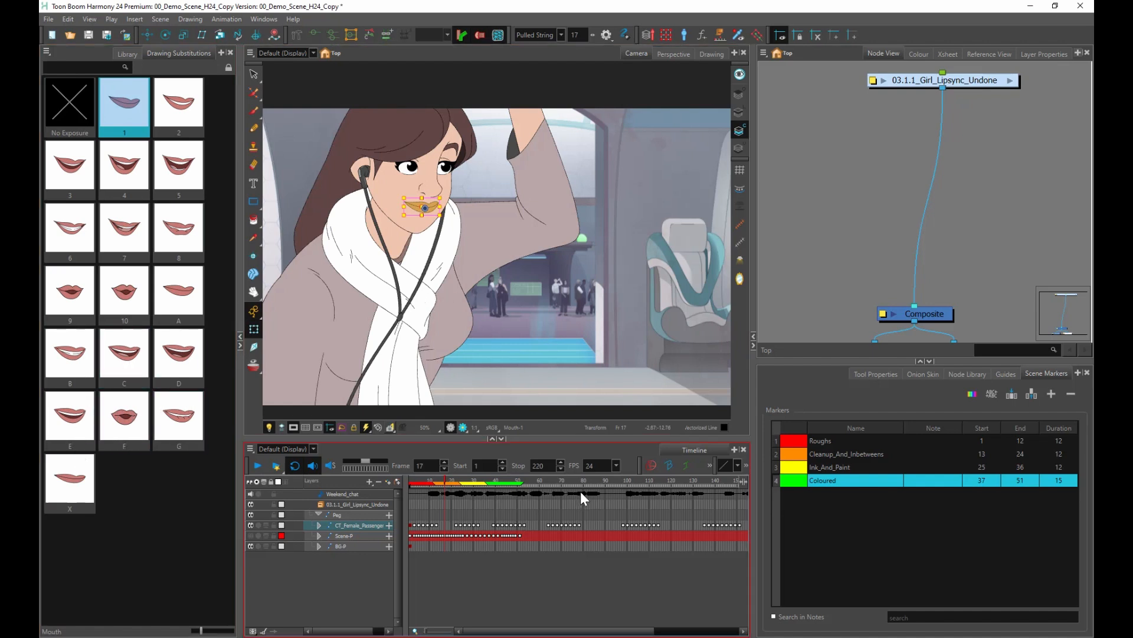
- Map the lip sync of the Weekend_chat sound layer to the Mouth layer, keeping the A to X drawing names
{"action": "left_click", "coordinate": [445, 491]}
{"action": "left_click", "coordinate": [1043, 54]}
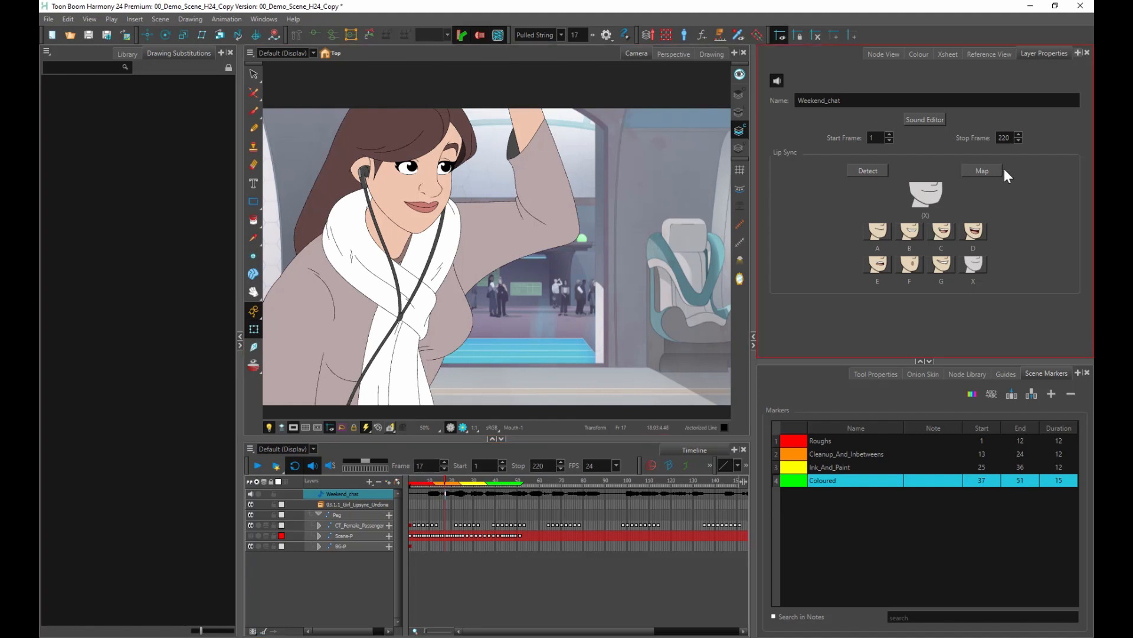
{"action": "left_click", "coordinate": [989, 171]}
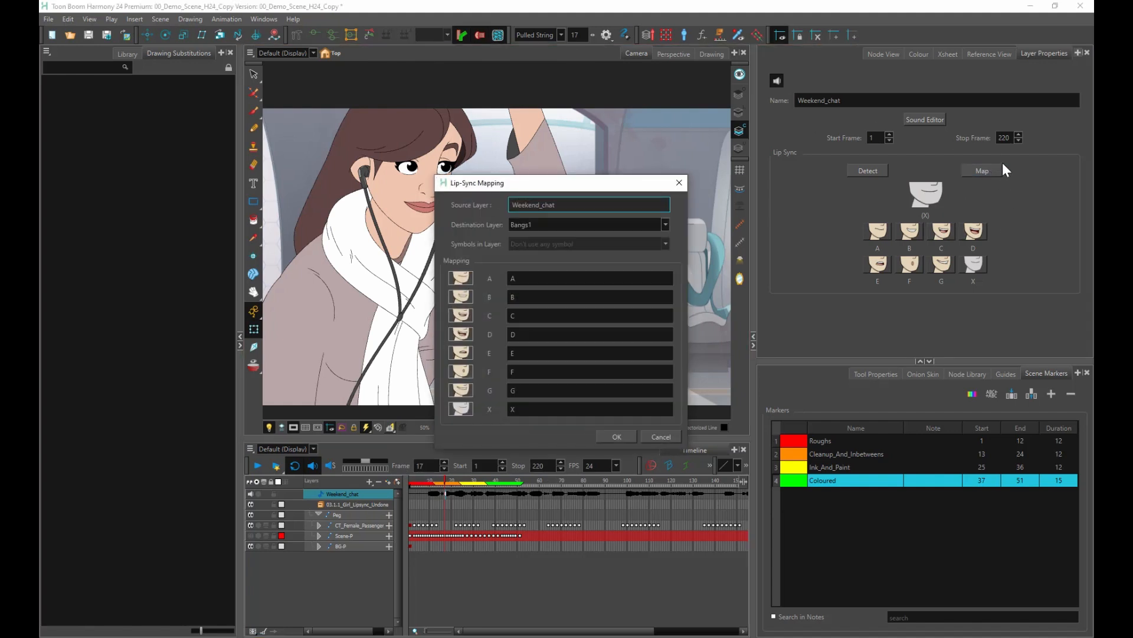
{"action": "left_click", "coordinate": [664, 224]}
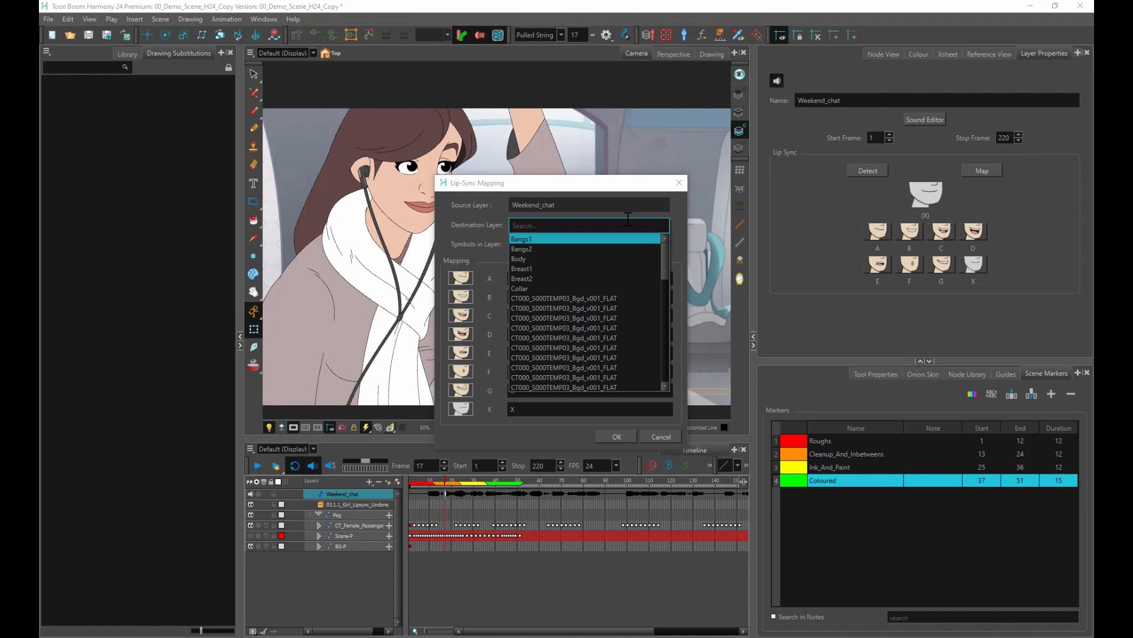
{"action": "type", "text": "mou"}
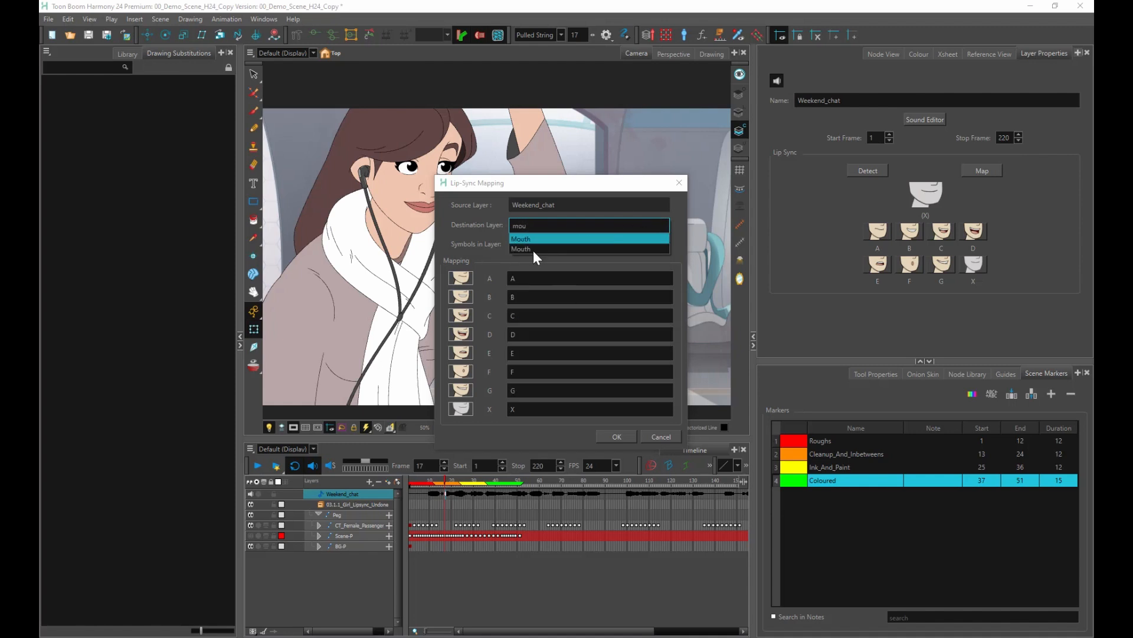
{"action": "left_click", "coordinate": [522, 249]}
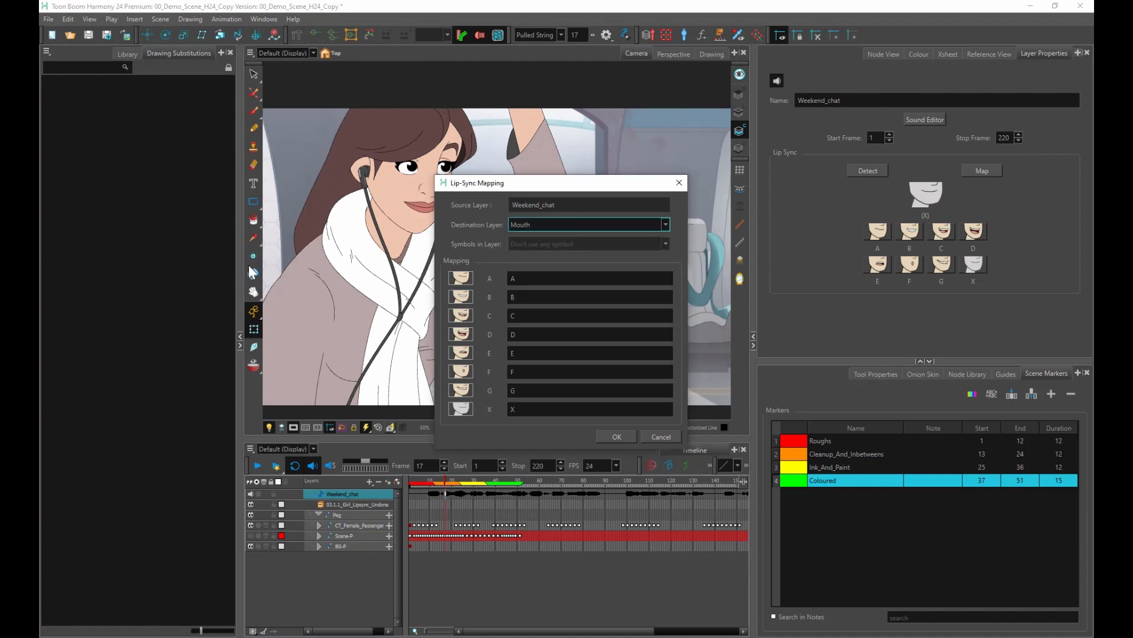
{"action": "left_click", "coordinate": [616, 435]}
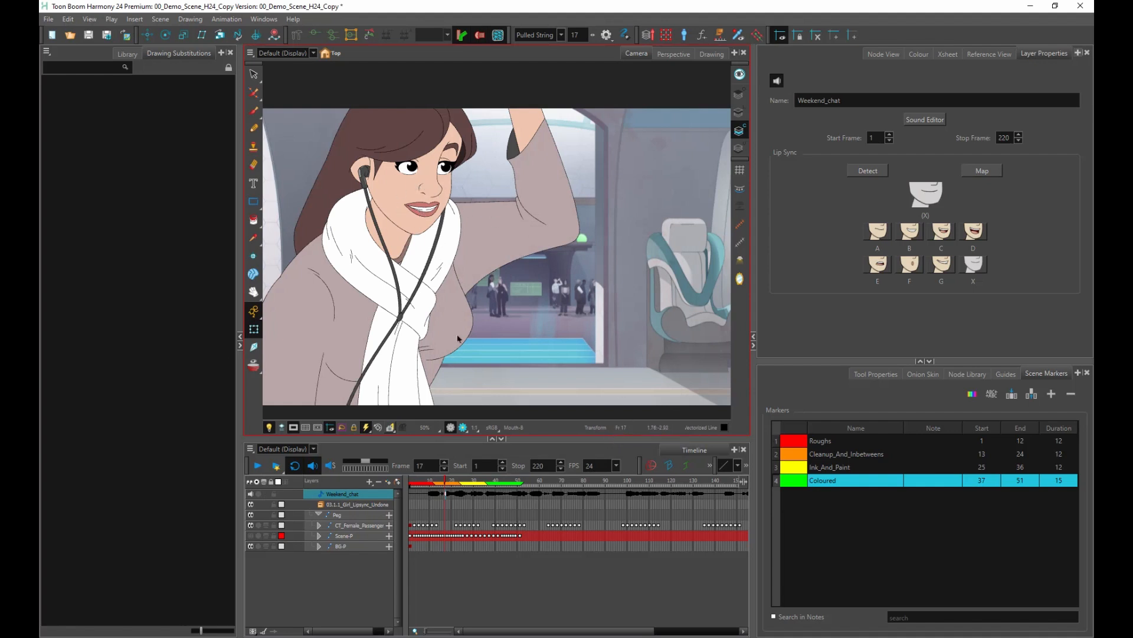
- Return to frame 1 and play back the lip-synced animation
{"action": "left_click", "coordinate": [448, 489]}
{"action": "mouse_move", "coordinate": [441, 476]}
{"action": "left_mouse_down"}
{"action": "mouse_move", "coordinate": [423, 477]}
{"action": "mouse_move", "coordinate": [396, 542]}
{"action": "left_mouse_up"}
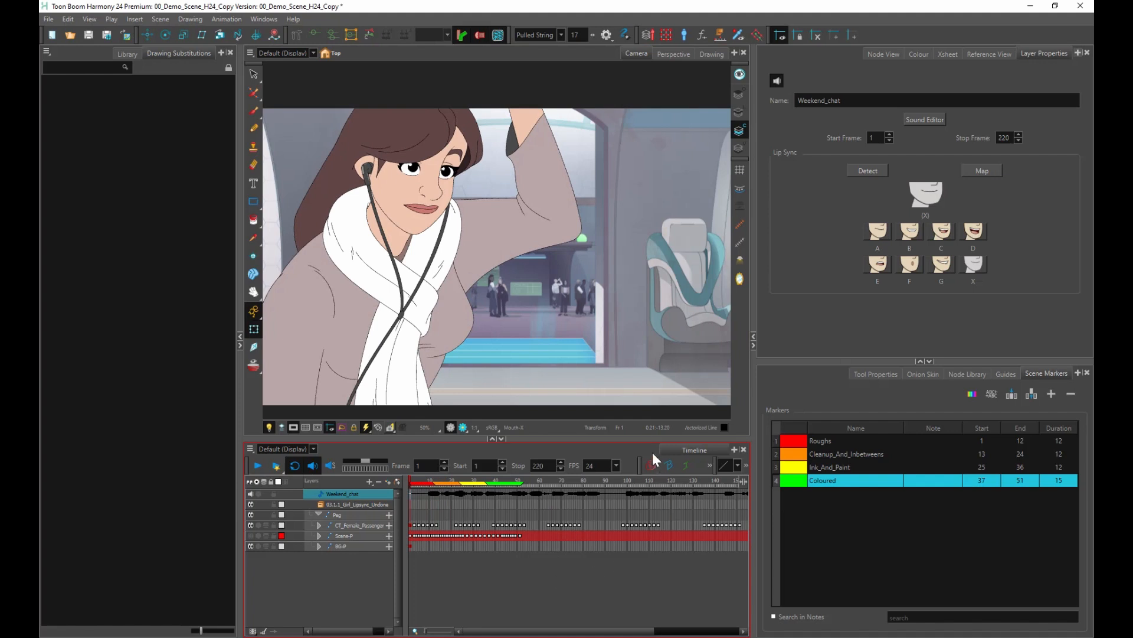
{"action": "left_click", "coordinate": [258, 465]}
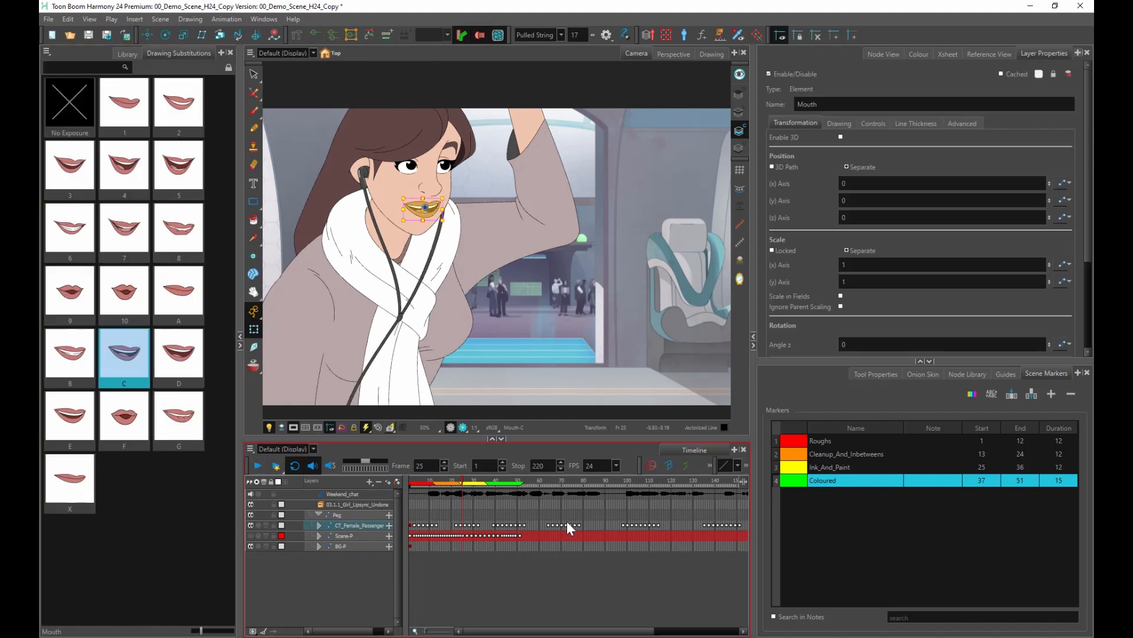
- Select the passenger's mouth and scrub the timeline to examine which mouth drawing is exposed on each frame
{"action": "key", "text": "Escape"}
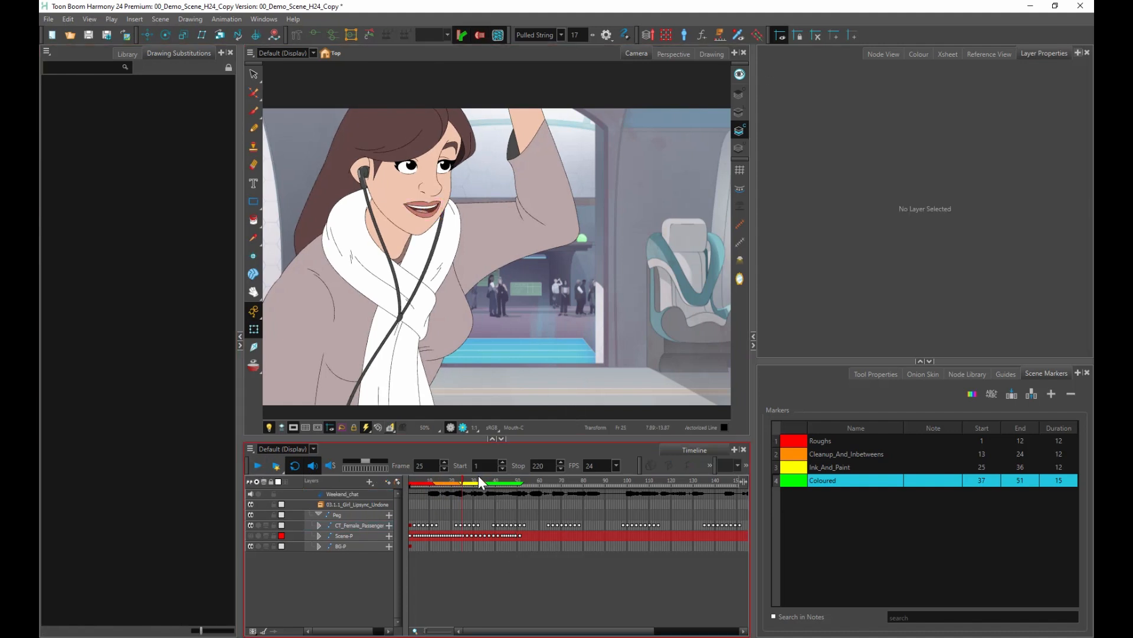
{"action": "left_click_drag", "start_coordinate": [478, 476], "coordinate": [439, 479]}
{"action": "left_click", "coordinate": [422, 209]}
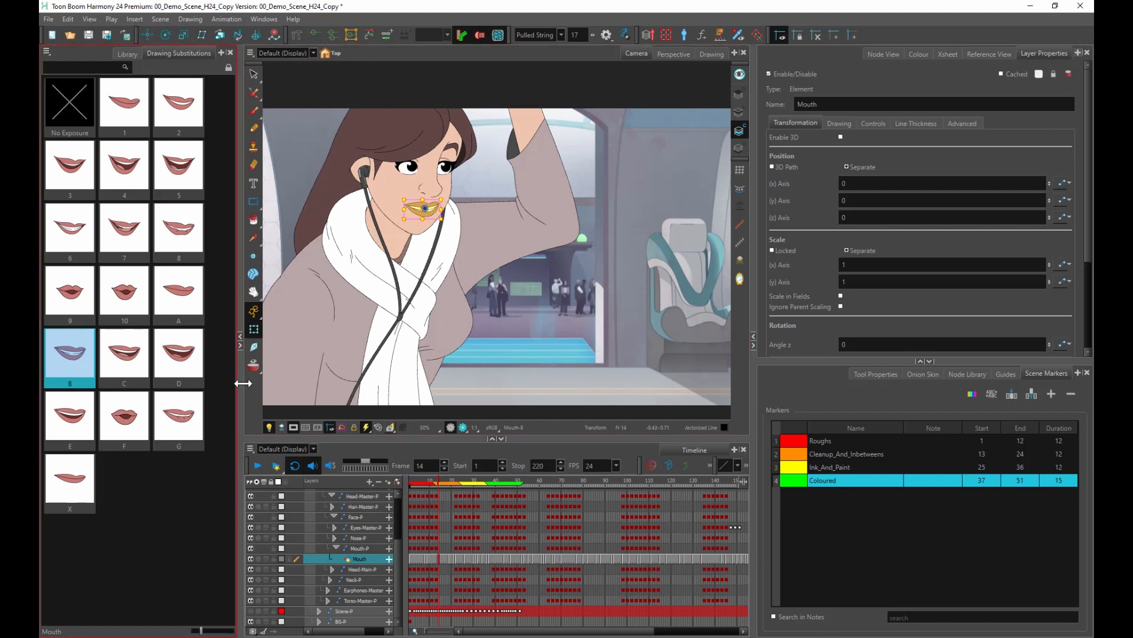
{"action": "mouse_move", "coordinate": [443, 478]}
{"action": "left_mouse_down"}
{"action": "mouse_move", "coordinate": [593, 502]}
{"action": "mouse_move", "coordinate": [438, 502]}
{"action": "left_mouse_up"}
{"action": "mouse_move", "coordinate": [440, 475]}
{"action": "left_mouse_down"}
{"action": "mouse_move", "coordinate": [547, 491]}
{"action": "mouse_move", "coordinate": [470, 490]}
{"action": "left_mouse_up"}
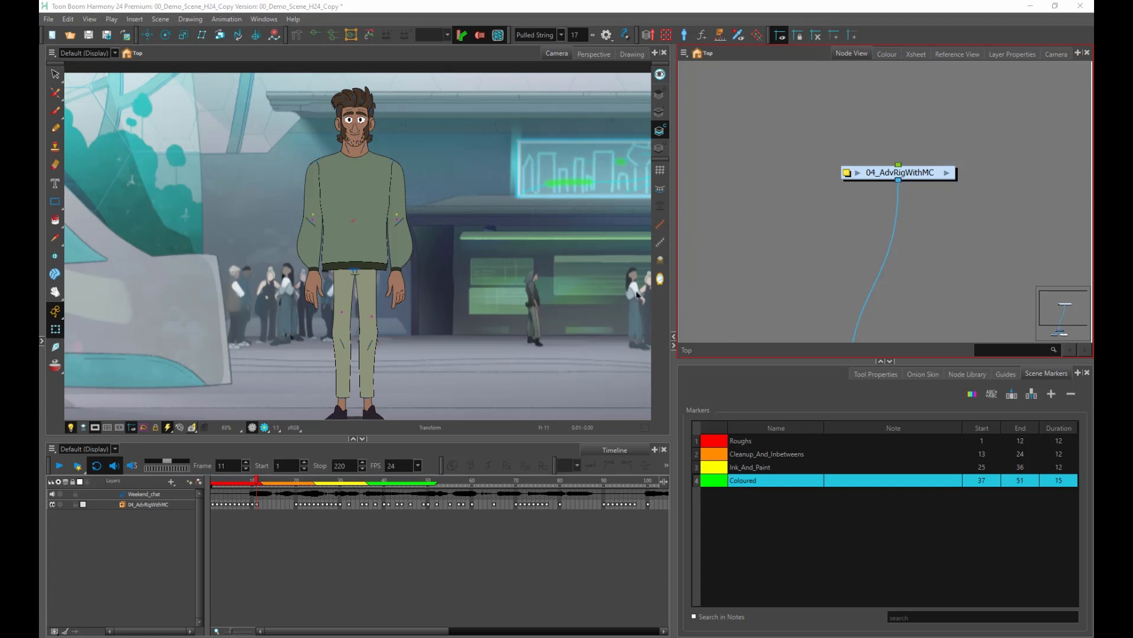
- Scrub the opening frames of the 04_AdvRigWithMC scene to view the character's turn, and return to frame 1
{"action": "left_click", "coordinate": [219, 479]}
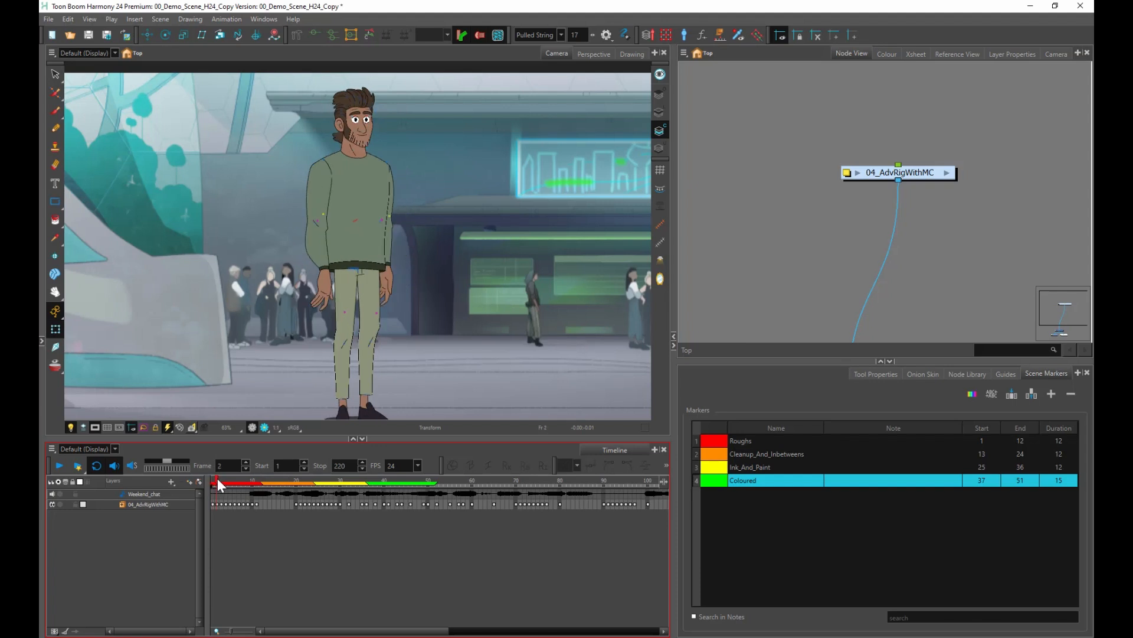
{"action": "left_click", "coordinate": [224, 480]}
{"action": "mouse_move", "coordinate": [224, 480]}
{"action": "left_mouse_down"}
{"action": "mouse_move", "coordinate": [214, 477]}
{"action": "mouse_move", "coordinate": [257, 481]}
{"action": "mouse_move", "coordinate": [211, 480]}
{"action": "left_mouse_up"}
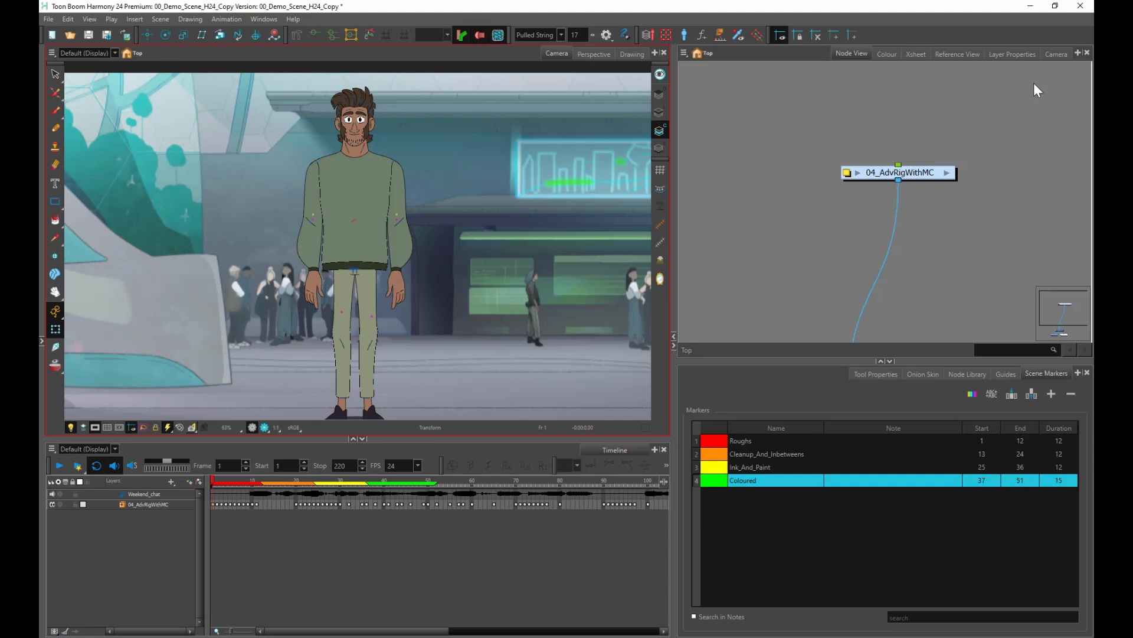
- Show a second Camera view beside the main one and set its display to MC_Display
{"action": "left_click", "coordinate": [1041, 98]}
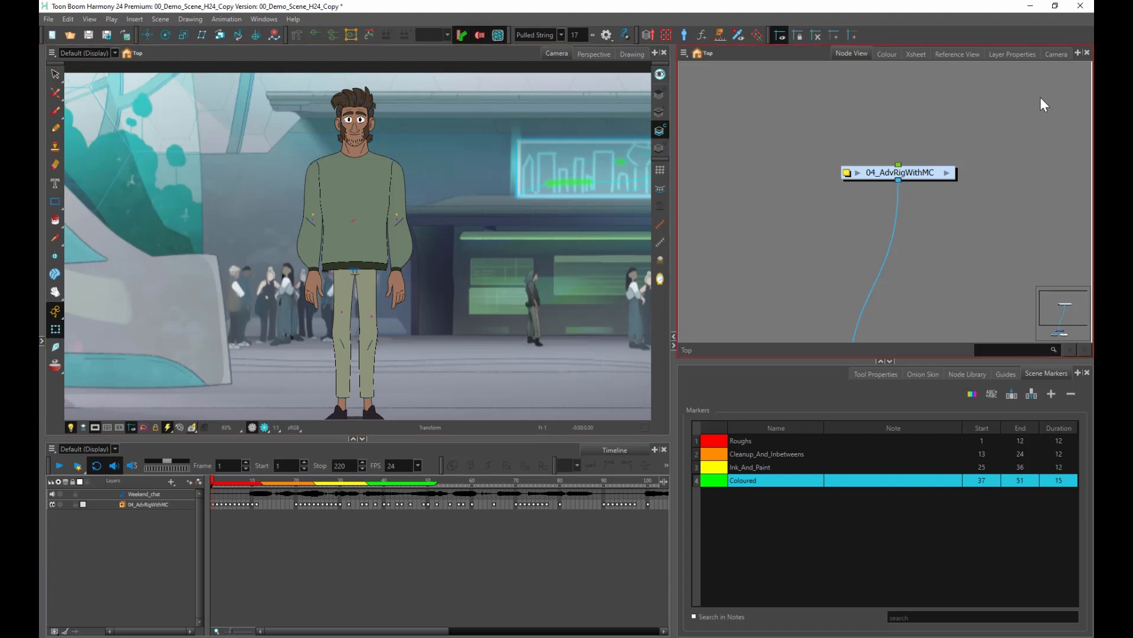
{"action": "left_click", "coordinate": [1057, 53]}
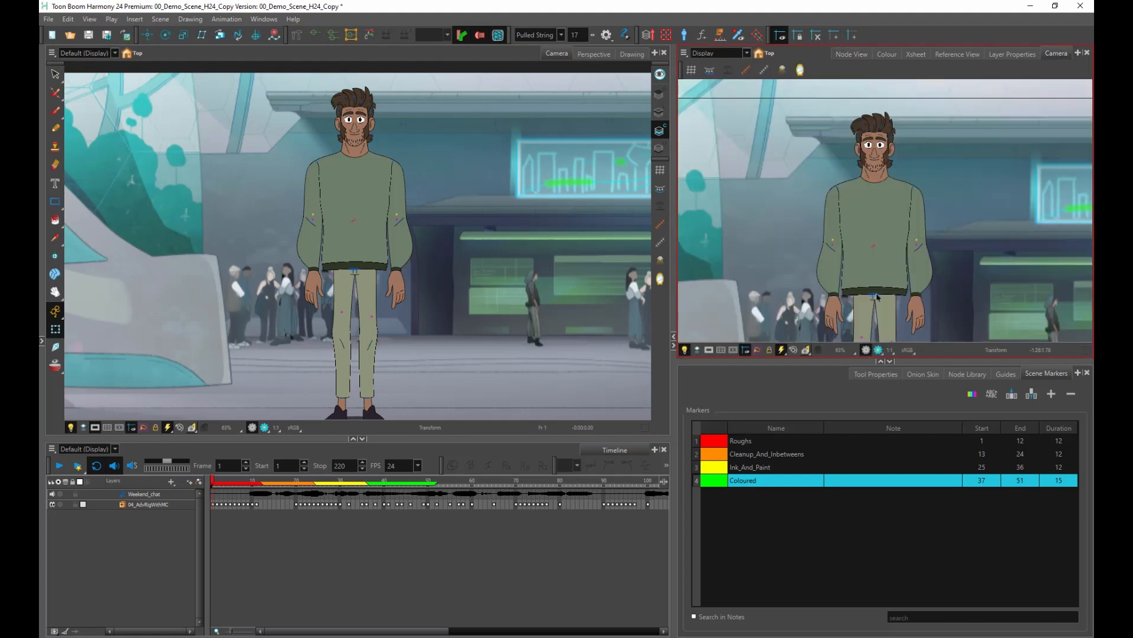
{"action": "left_click", "coordinate": [748, 53]}
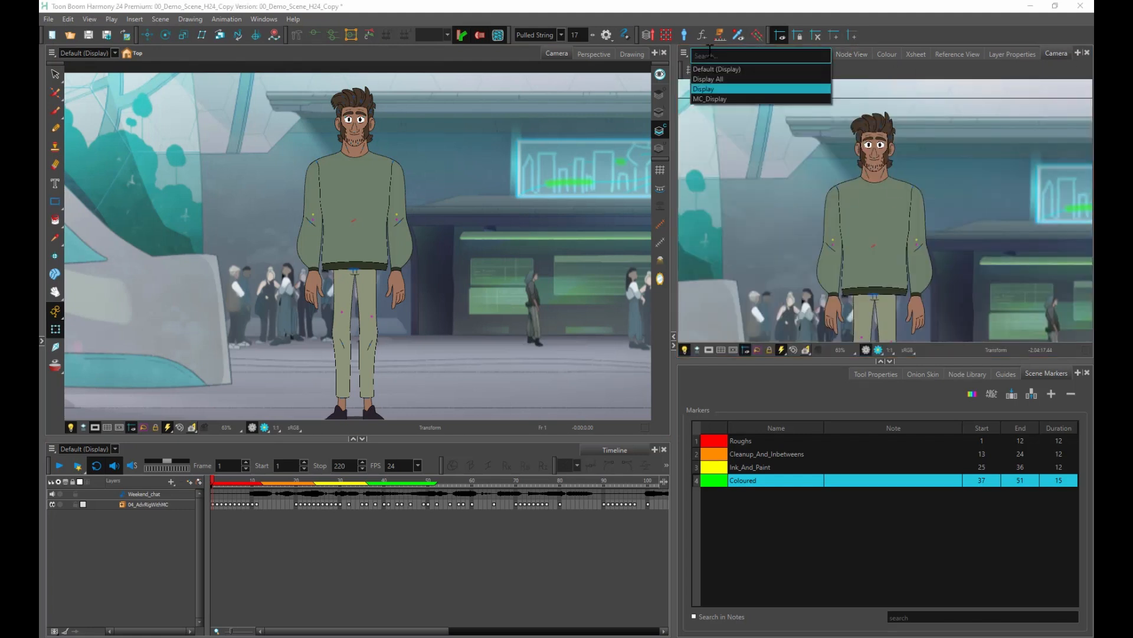
{"action": "left_click", "coordinate": [715, 99]}
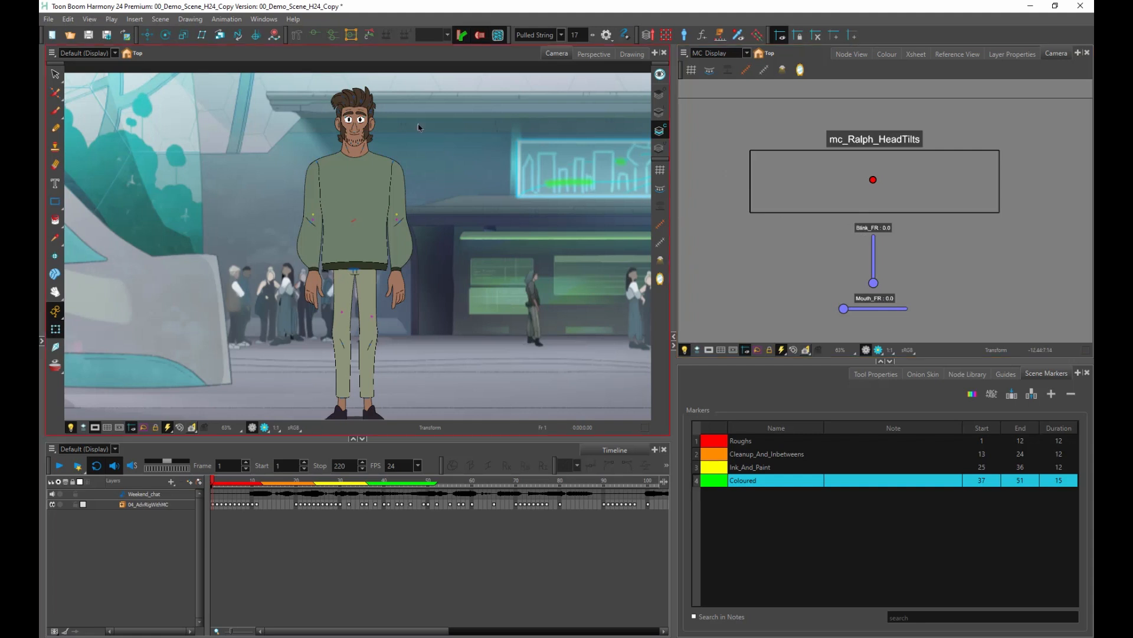
- Focus the main Camera view on the character's head, set the Blink_FR slider to 5.0 and try the Mouth_FR slider
{"action": "scroll", "coordinate": [346, 108], "scroll_direction": "up", "scroll_amount": 5}
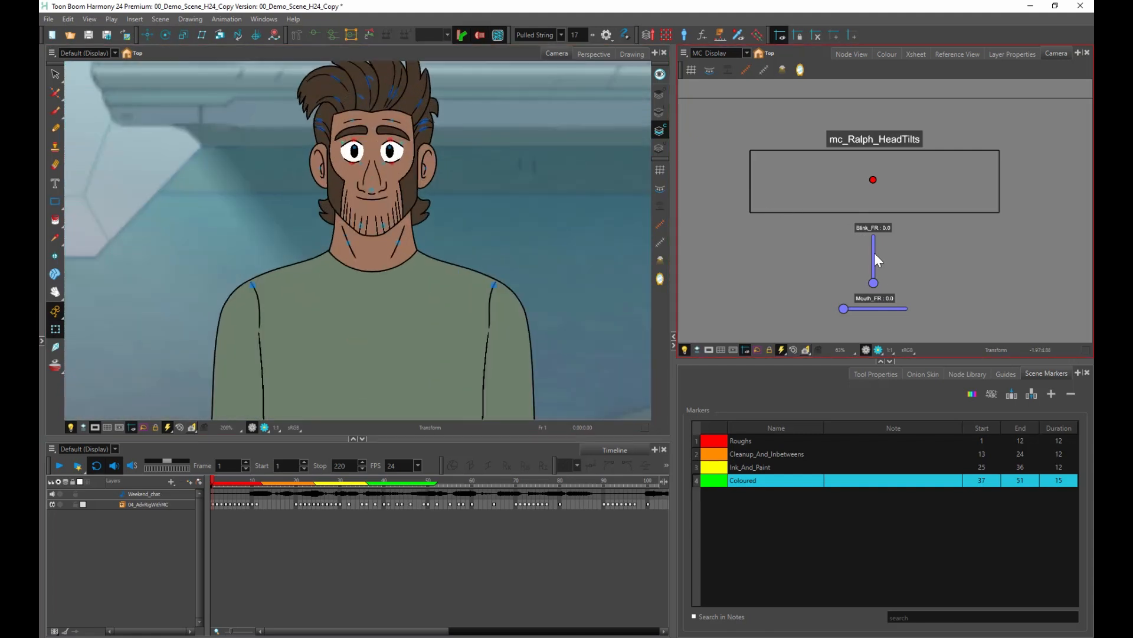
{"action": "left_click_drag", "start_coordinate": [873, 283], "coordinate": [872, 230]}
{"action": "left_click_drag", "start_coordinate": [872, 277], "coordinate": [873, 240]}
{"action": "mouse_move", "coordinate": [862, 310]}
{"action": "left_mouse_down"}
{"action": "mouse_move", "coordinate": [888, 309]}
{"action": "mouse_move", "coordinate": [861, 309]}
{"action": "left_mouse_up"}
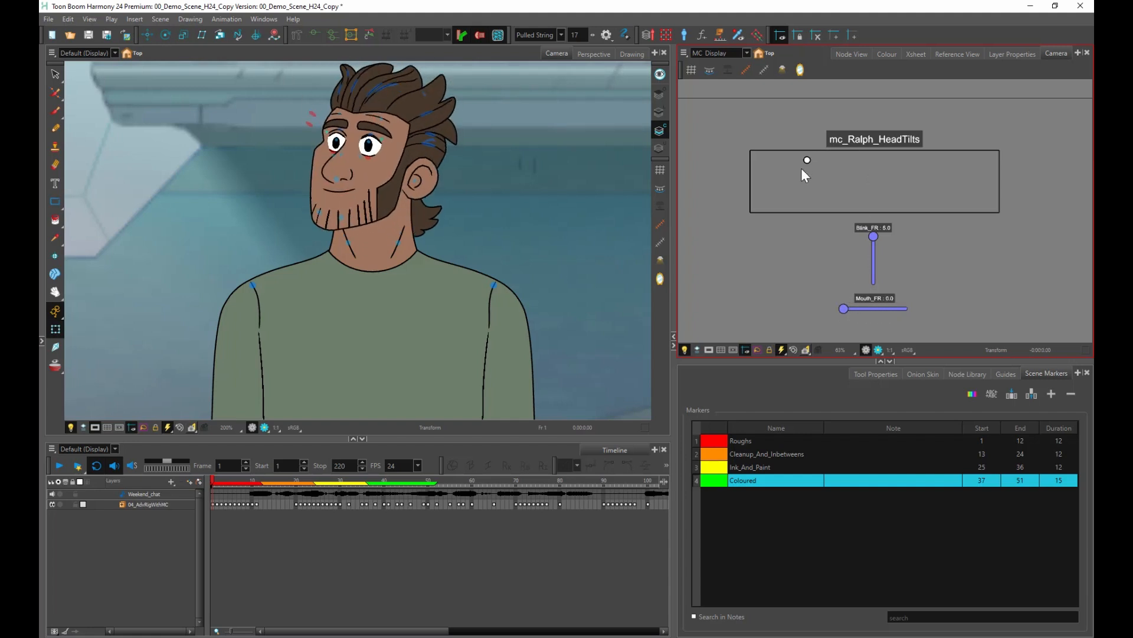
- Turn and tilt the character's head to both sides by moving the control point around the mc_Ralph_HeadTilts grid
{"action": "left_click_drag", "start_coordinate": [857, 186], "coordinate": [757, 158]}
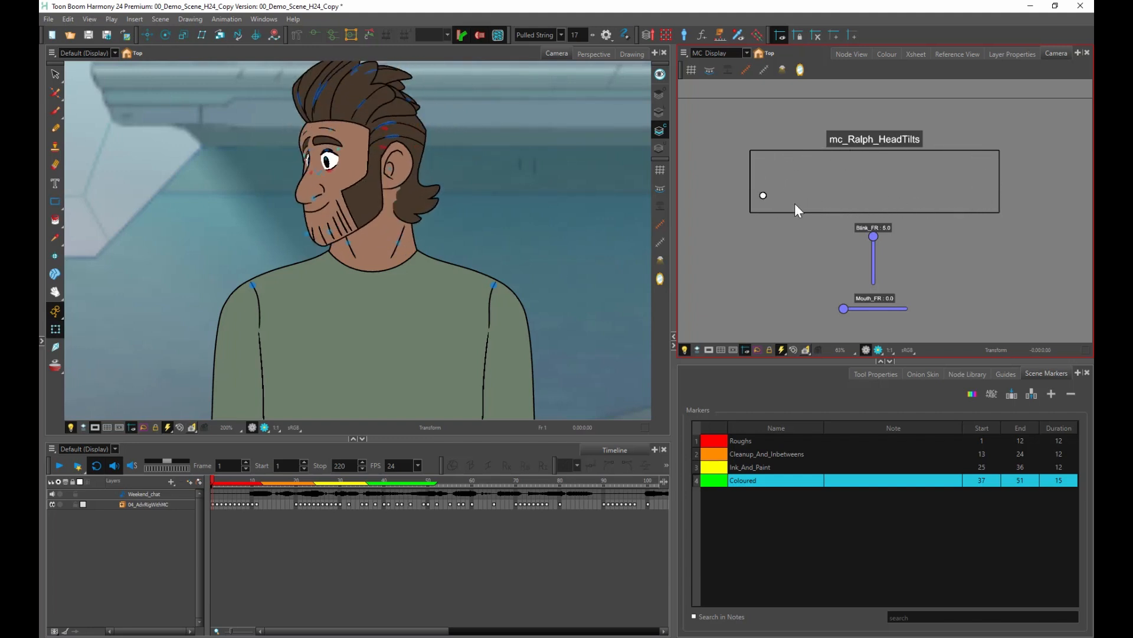
{"action": "left_click_drag", "start_coordinate": [901, 195], "coordinate": [953, 219]}
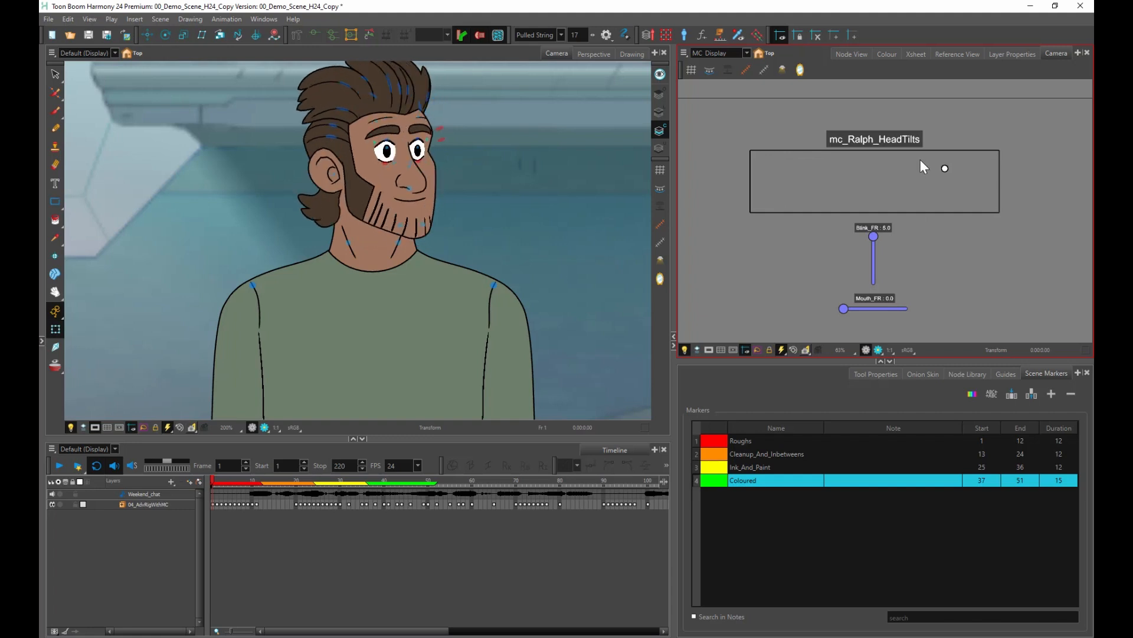
{"action": "left_click_drag", "start_coordinate": [920, 162], "coordinate": [969, 196]}
{"action": "left_click_drag", "start_coordinate": [901, 164], "coordinate": [974, 191]}
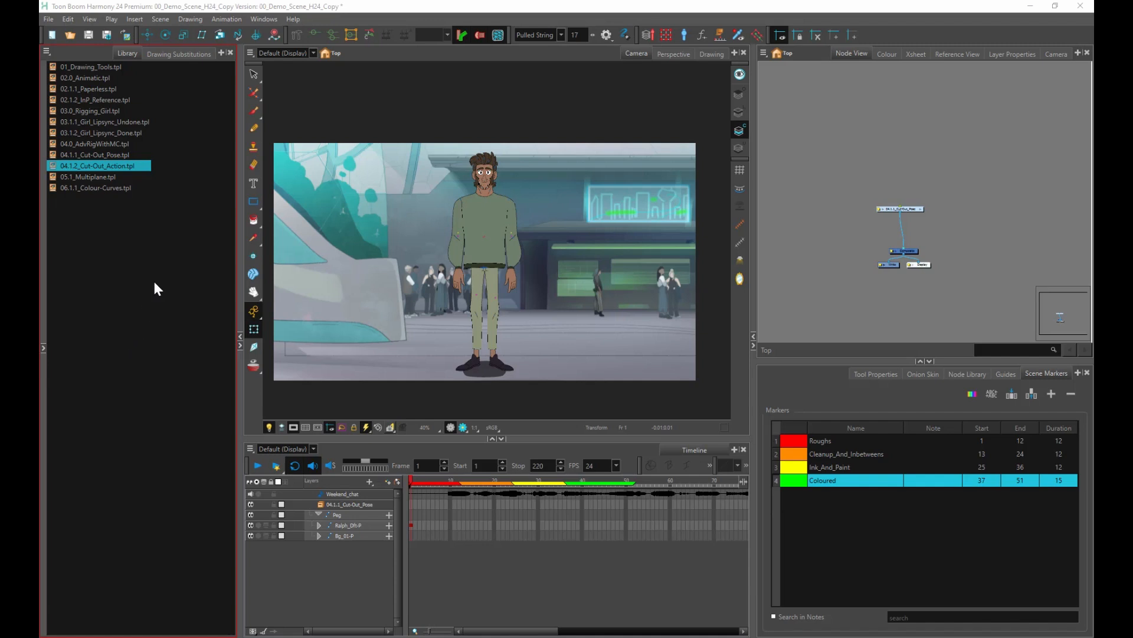
- Scrub through the 04.1.1_Cut-Out_Pose scene in the timeline and return to frame 1
{"action": "left_click", "coordinate": [80, 155], "text": "shift"}
{"action": "left_click_drag", "start_coordinate": [446, 479], "coordinate": [611, 483]}
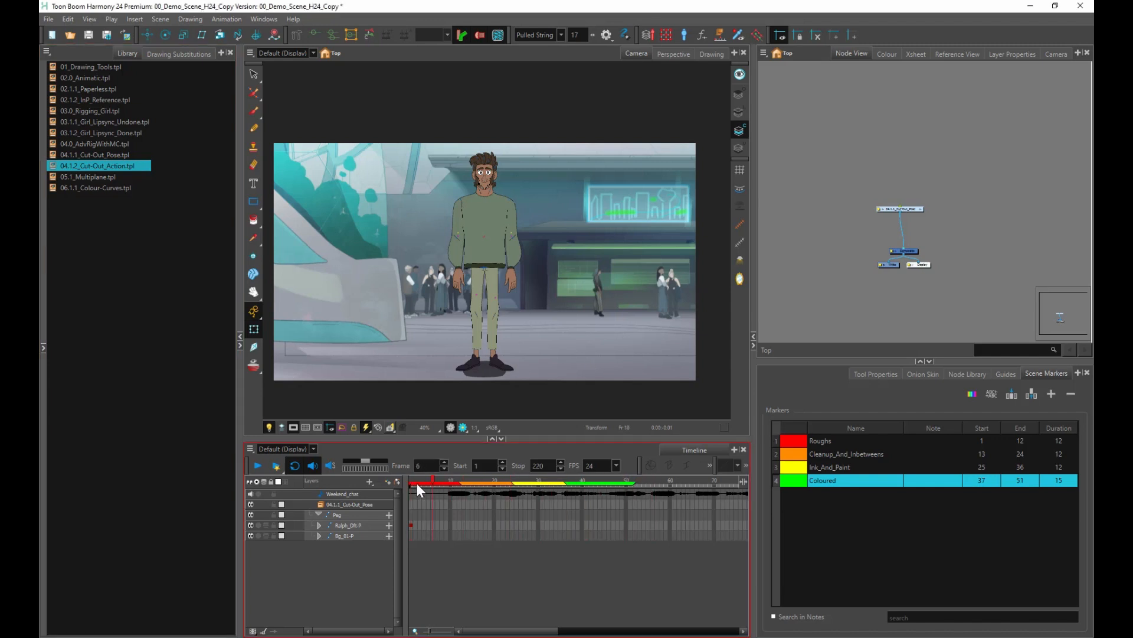
{"action": "left_click_drag", "start_coordinate": [465, 476], "coordinate": [411, 479]}
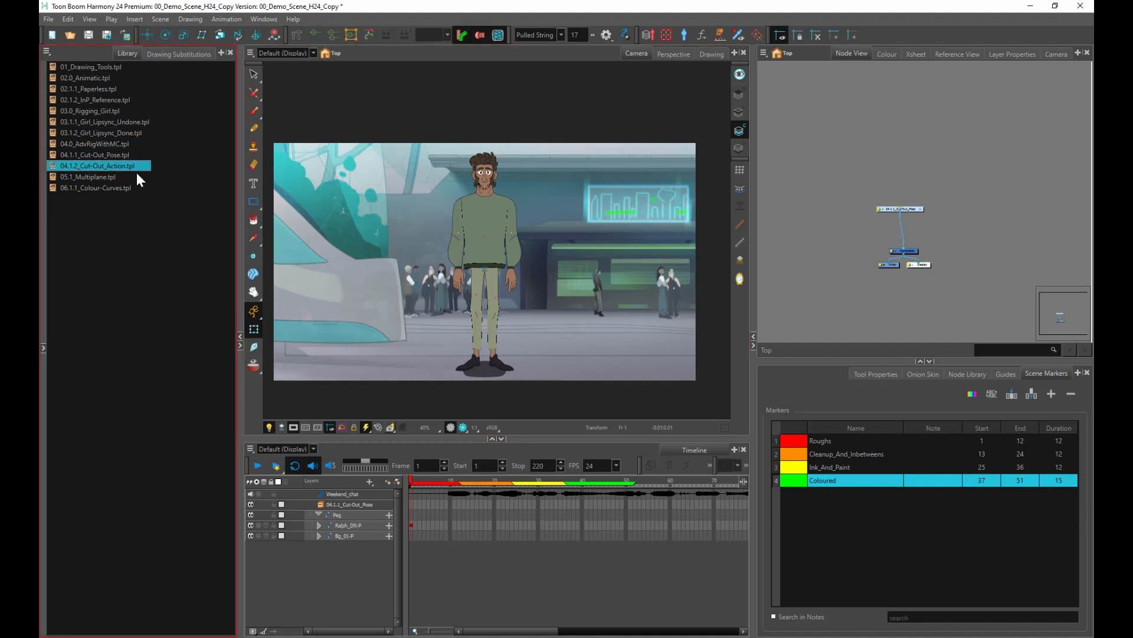
- Apply the 04.1.2_Cut-Out_Action template to the Ralph layer from frame 1 and scrub through the start of the walk
{"action": "left_click_drag", "start_coordinate": [91, 166], "coordinate": [411, 525]}
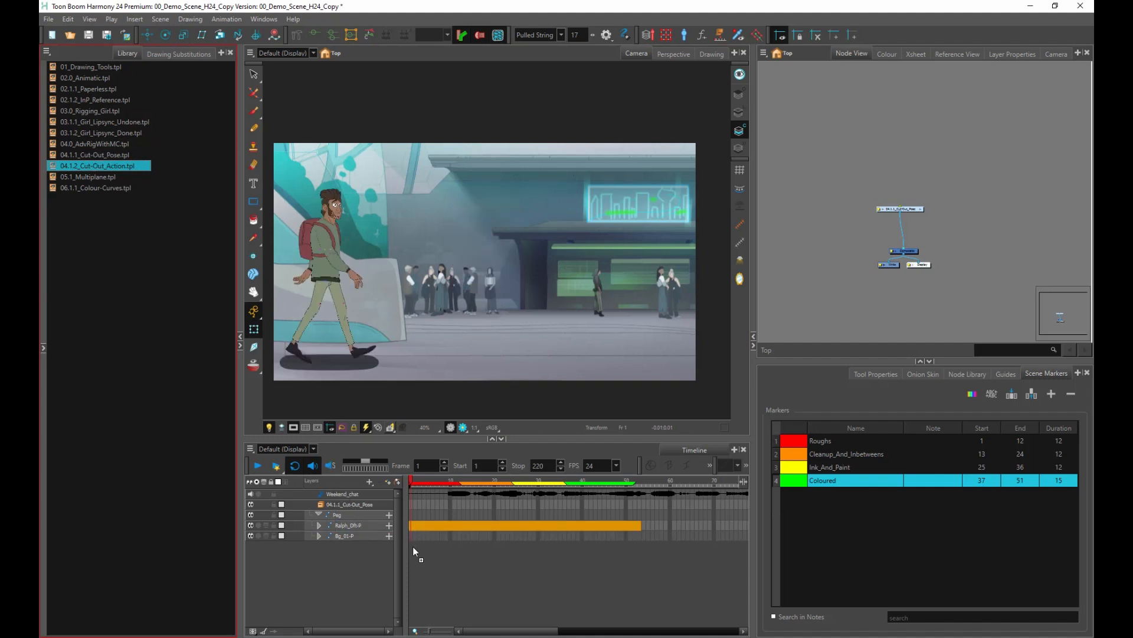
{"action": "left_click", "coordinate": [310, 222]}
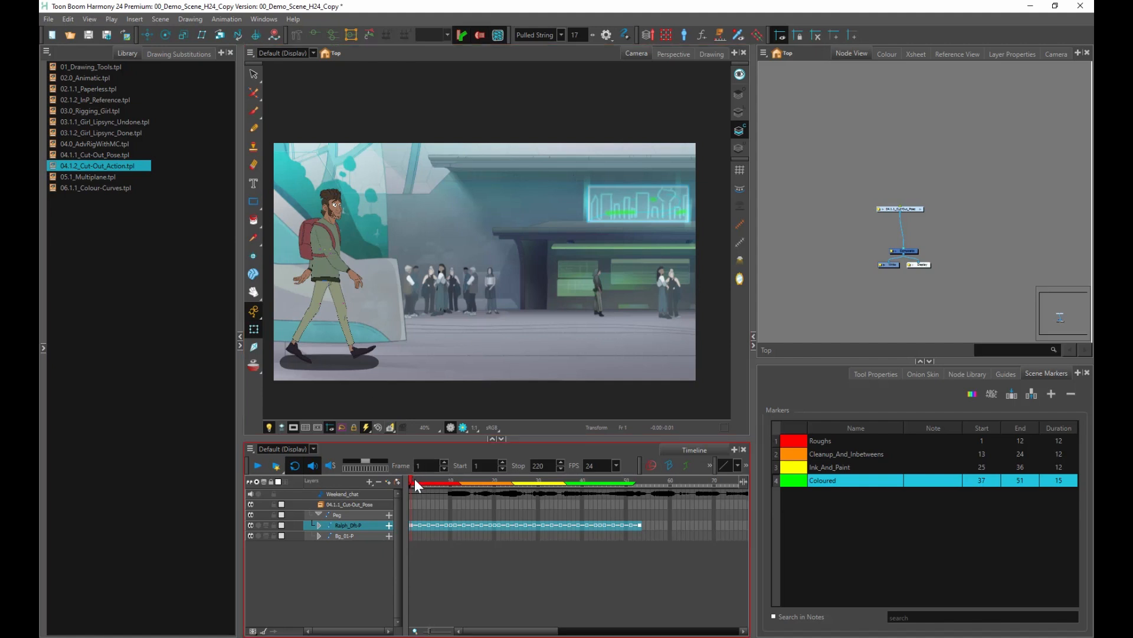
{"action": "left_click_drag", "start_coordinate": [412, 478], "coordinate": [481, 480]}
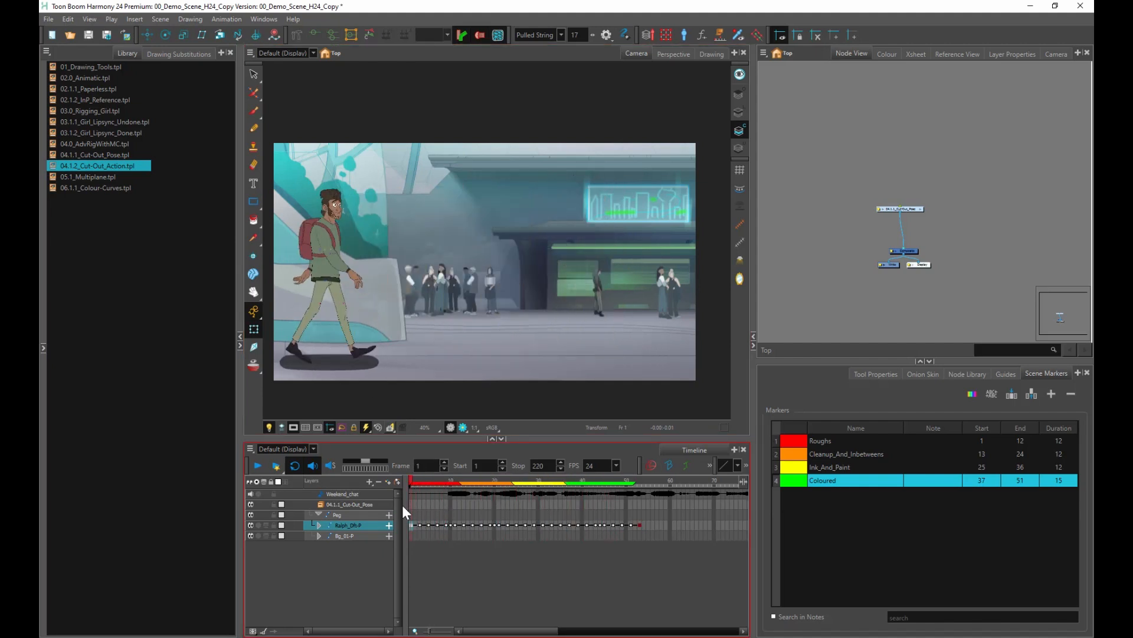
- Inspect Ralph's walk poses at frames 16 and 24, then scrub the playhead back to frame 1
{"action": "left_click", "coordinate": [620, 524]}
{"action": "left_click", "coordinate": [477, 525]}
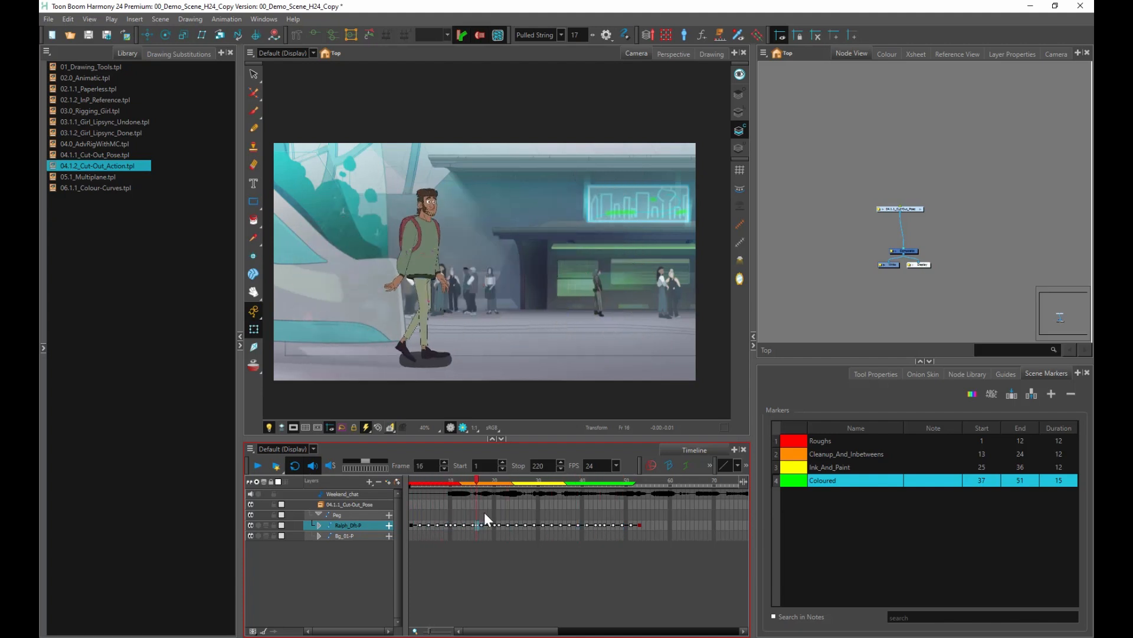
{"action": "left_click", "coordinate": [512, 522]}
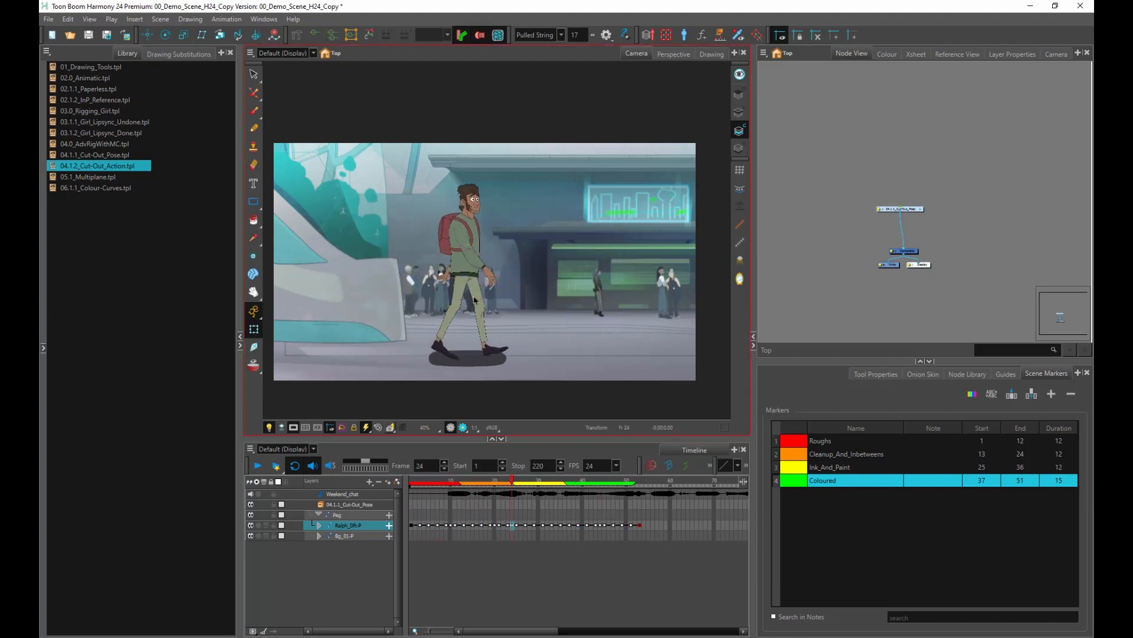
{"action": "left_click_drag", "start_coordinate": [513, 481], "coordinate": [399, 482]}
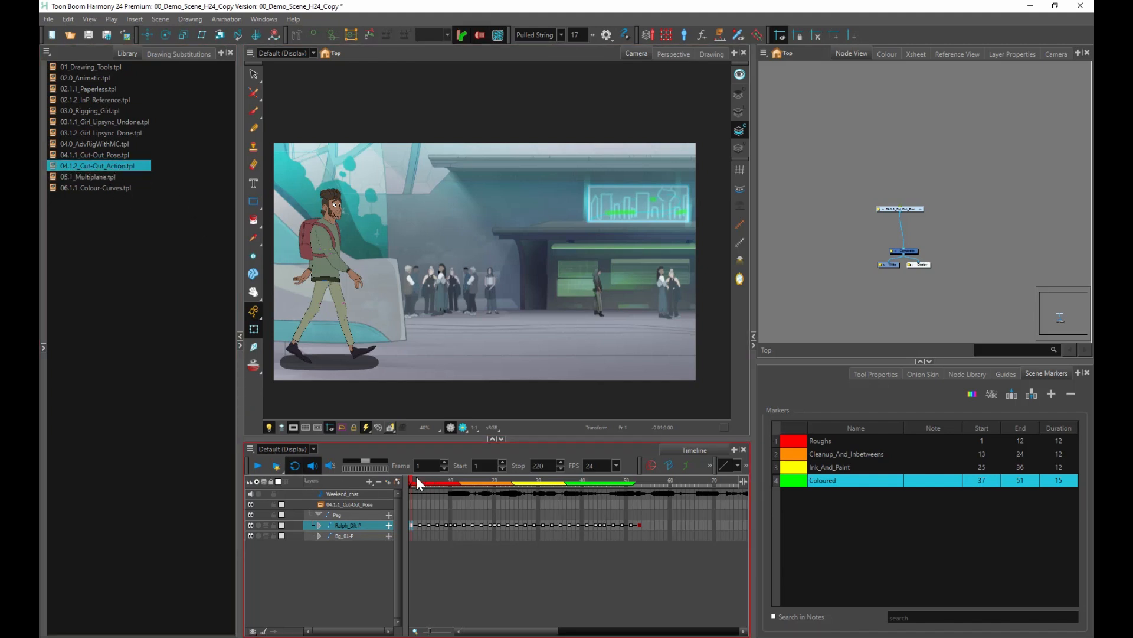
{"action": "left_click_drag", "start_coordinate": [416, 477], "coordinate": [389, 493]}
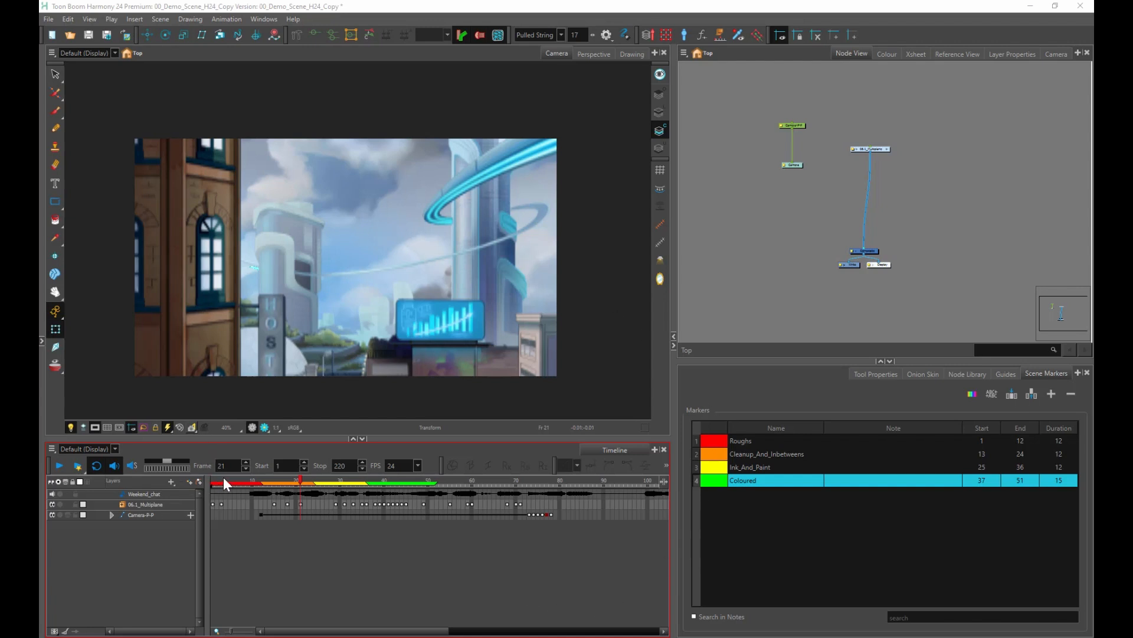
- Scrub through the multiplane city scene to review the camera move and flying train, stopping at frame 48
{"action": "left_click_drag", "start_coordinate": [222, 479], "coordinate": [242, 495]}
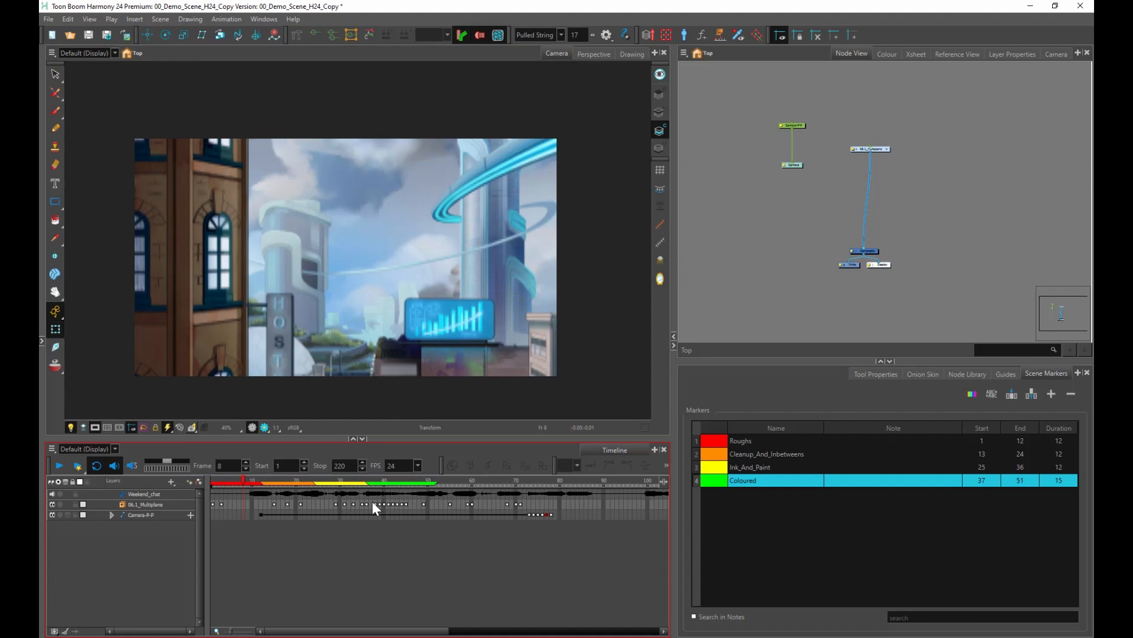
{"action": "left_click_drag", "start_coordinate": [498, 483], "coordinate": [378, 508]}
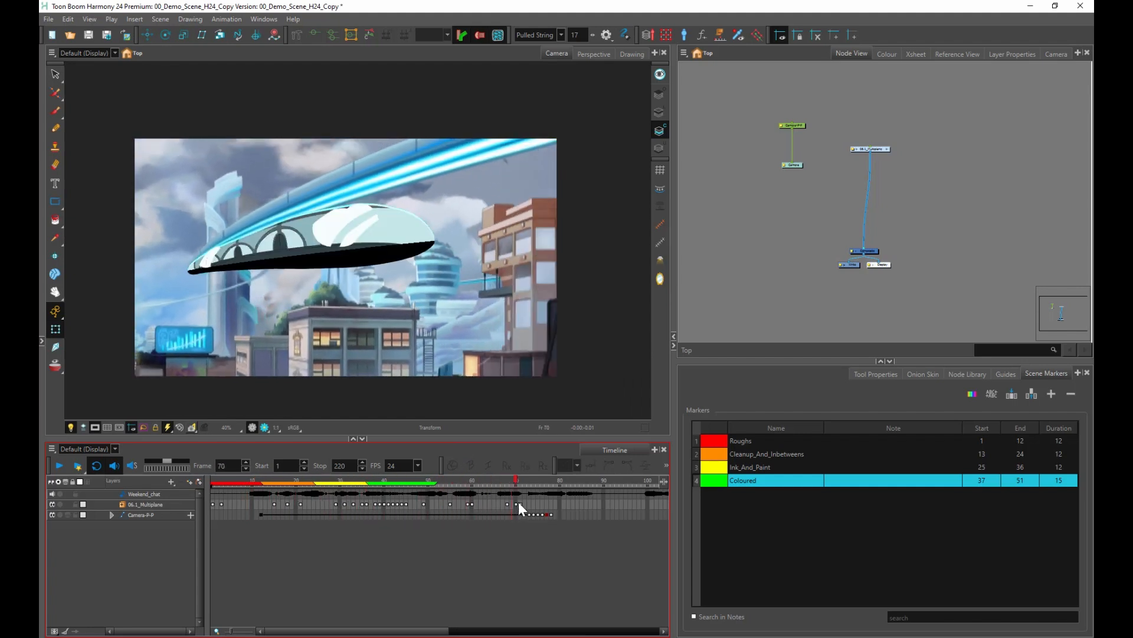
{"action": "left_click_drag", "start_coordinate": [387, 502], "coordinate": [418, 480]}
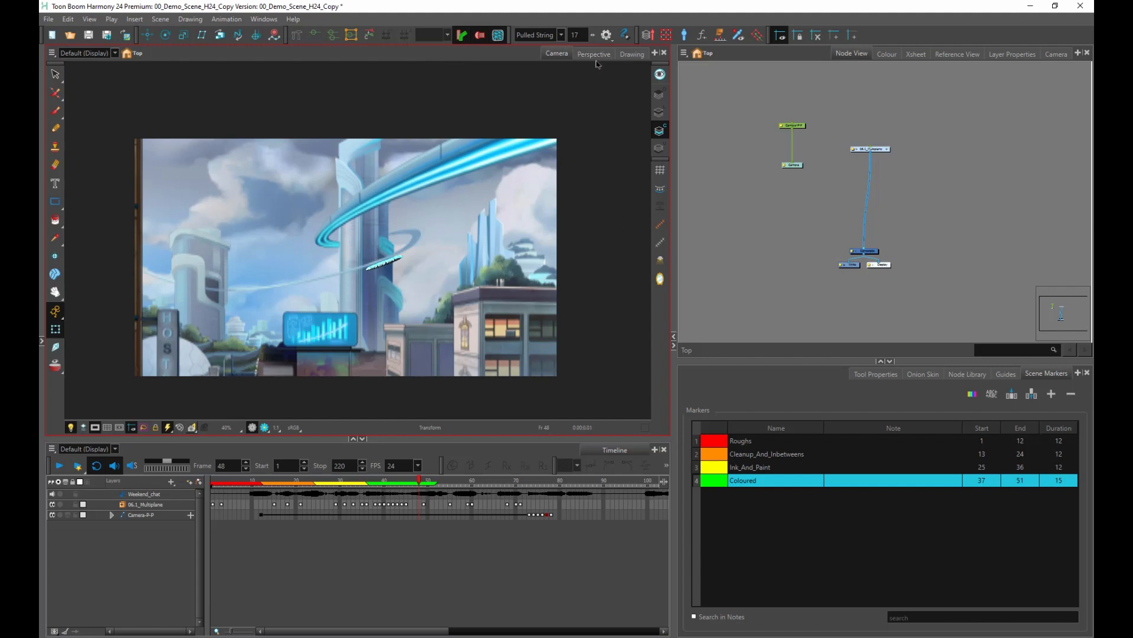
- Show the multiplane scene in the Perspective view and orbit it to examine the depth spacing of its layers
{"action": "left_click", "coordinate": [594, 53]}
{"action": "scroll", "coordinate": [511, 233], "scroll_direction": "down", "scroll_amount": 1}
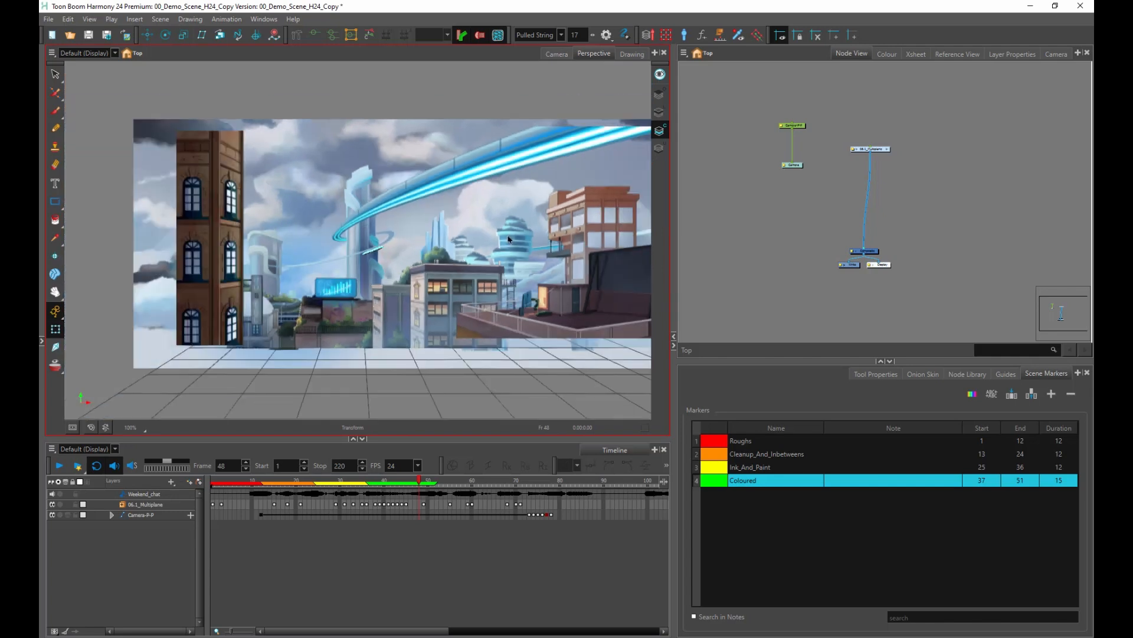
{"action": "left_click_drag", "start_coordinate": [375, 296], "coordinate": [494, 255]}
{"action": "scroll", "coordinate": [438, 312], "scroll_direction": "down", "scroll_amount": 2}
{"action": "left_click_drag", "start_coordinate": [531, 316], "coordinate": [519, 296]}
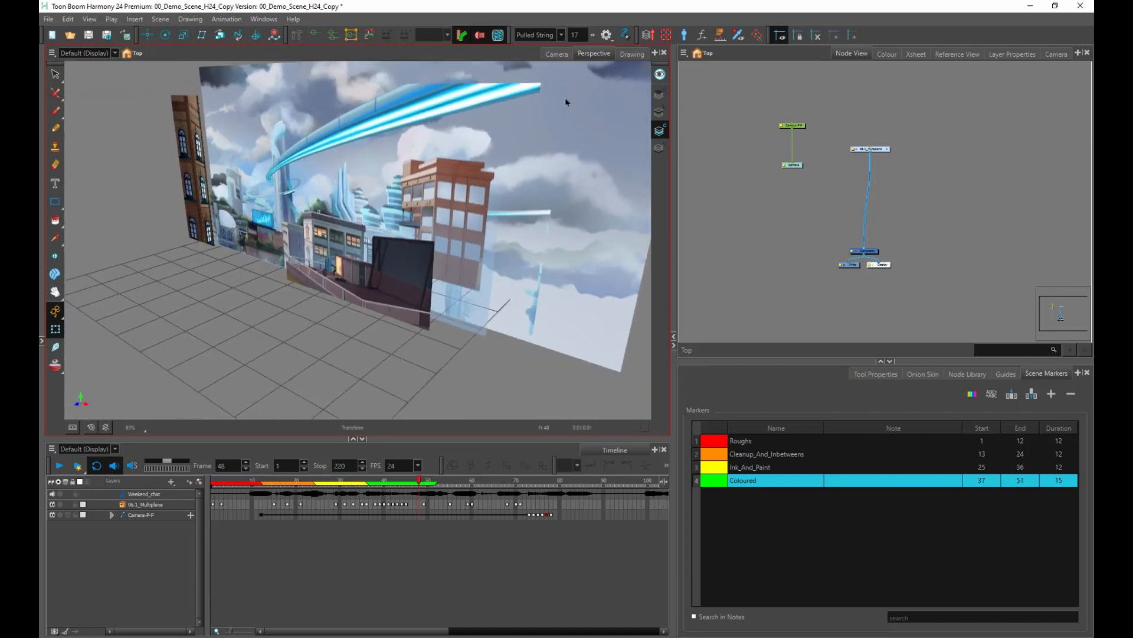
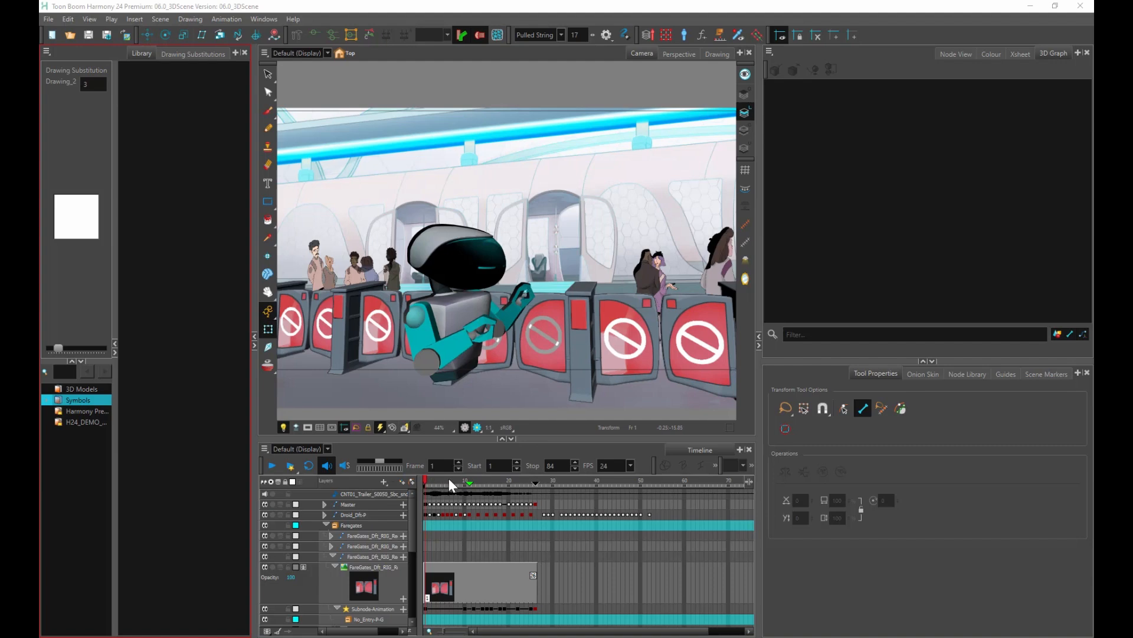
- Select the 3D droid at frame 1 in an enlarged Camera view and rotate its M_Chest_bind_JNT joint slightly
{"action": "left_click_drag", "start_coordinate": [450, 481], "coordinate": [423, 484]}
{"action": "left_click", "coordinate": [454, 319]}
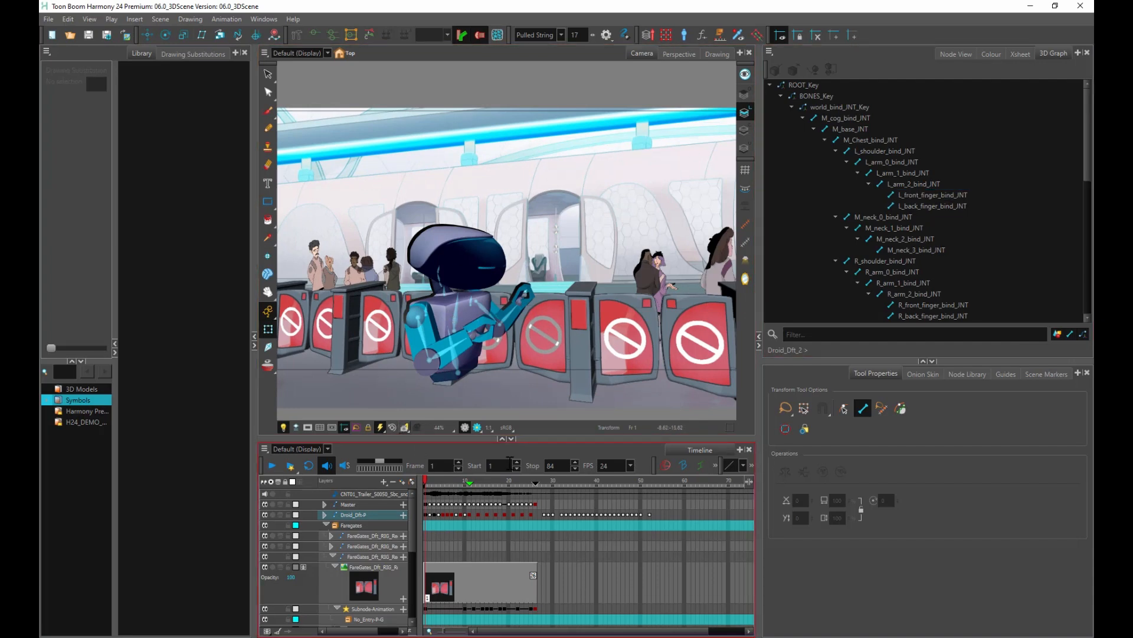
{"action": "left_click", "coordinate": [255, 341]}
{"action": "left_click", "coordinate": [292, 343]}
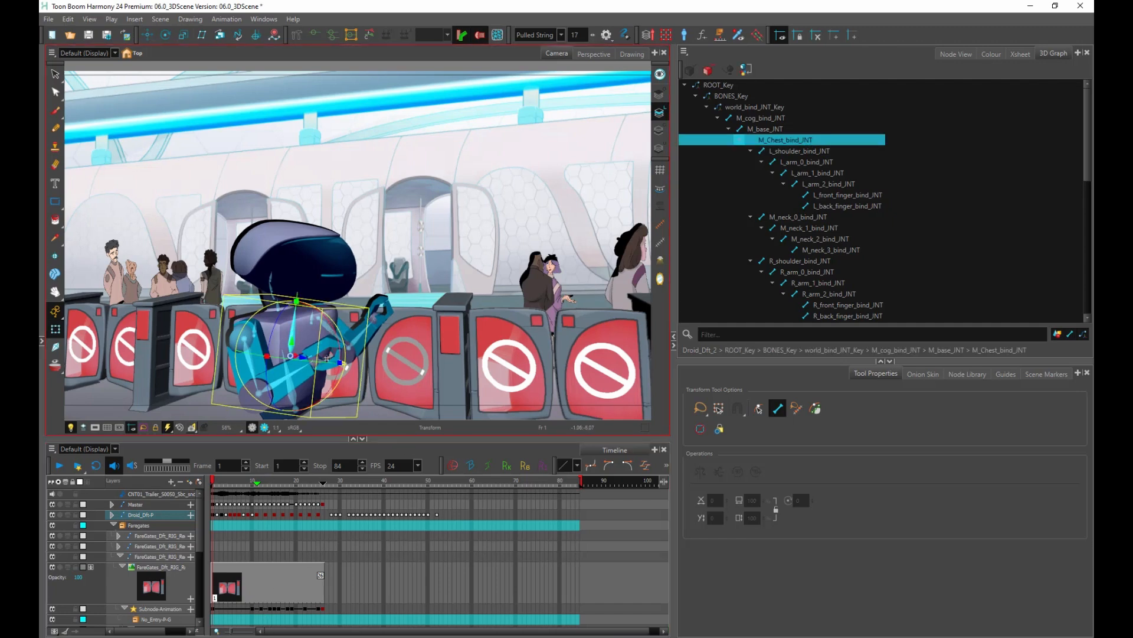
{"action": "mouse_move", "coordinate": [316, 361]}
{"action": "left_mouse_down"}
{"action": "mouse_move", "coordinate": [270, 363]}
{"action": "mouse_move", "coordinate": [318, 366]}
{"action": "left_mouse_up"}
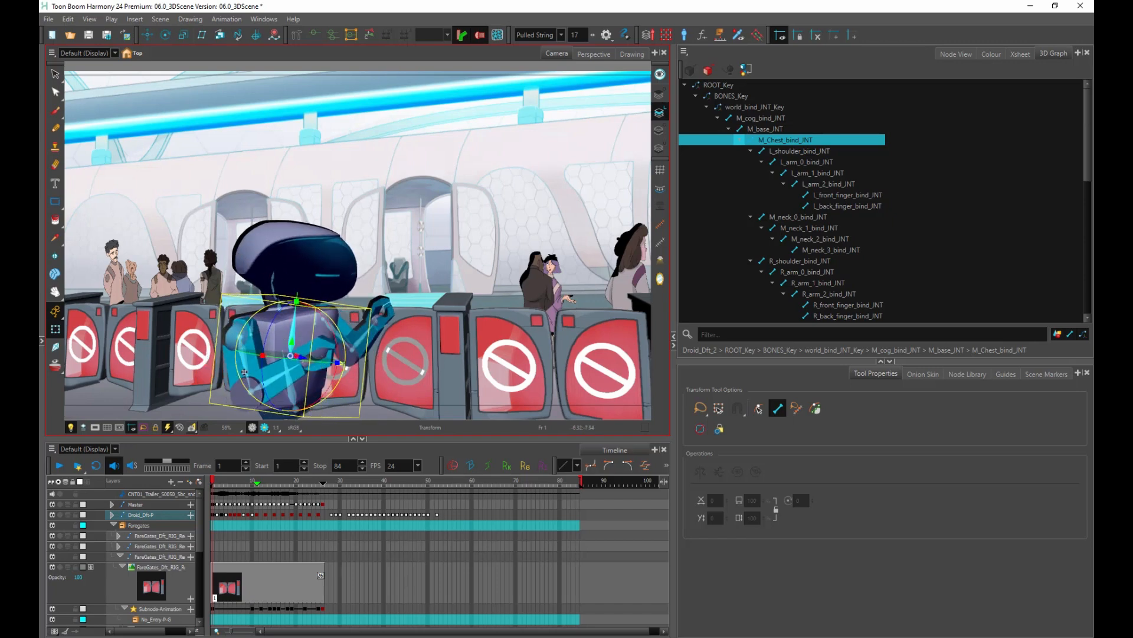
- Repose the droid's right arm by rotating the R_arm_0_bind_JNT and R_arm_1_bind_JNT joints
{"action": "left_click", "coordinate": [251, 373]}
{"action": "mouse_move", "coordinate": [290, 329]}
{"action": "left_mouse_down"}
{"action": "mouse_move", "coordinate": [284, 347]}
{"action": "mouse_move", "coordinate": [291, 314]}
{"action": "left_mouse_up"}
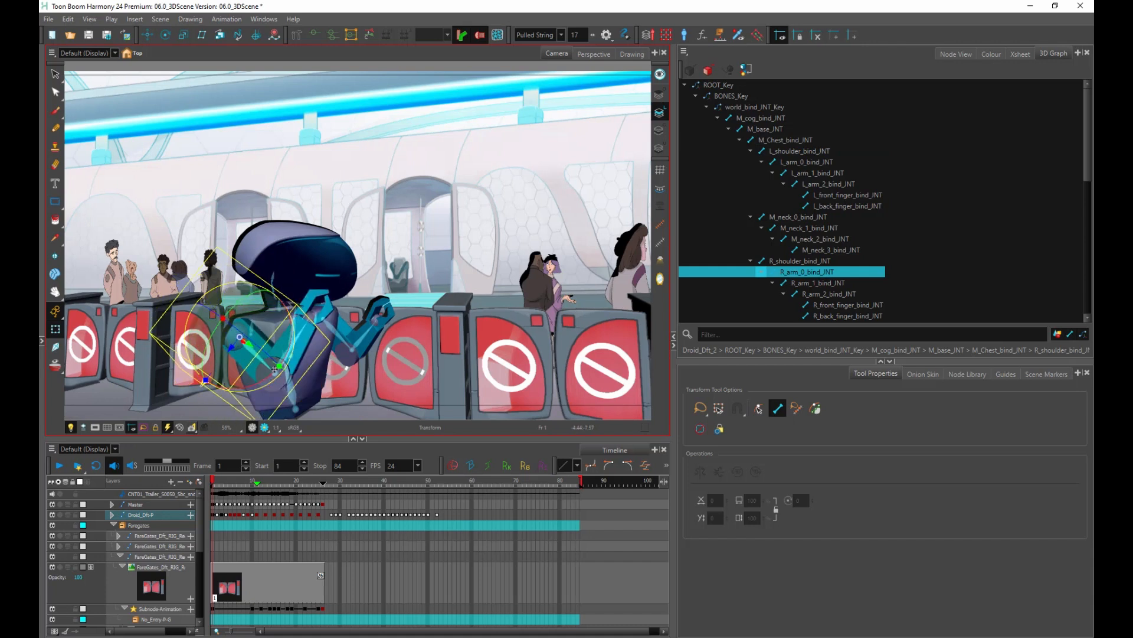
{"action": "left_click", "coordinate": [298, 336]}
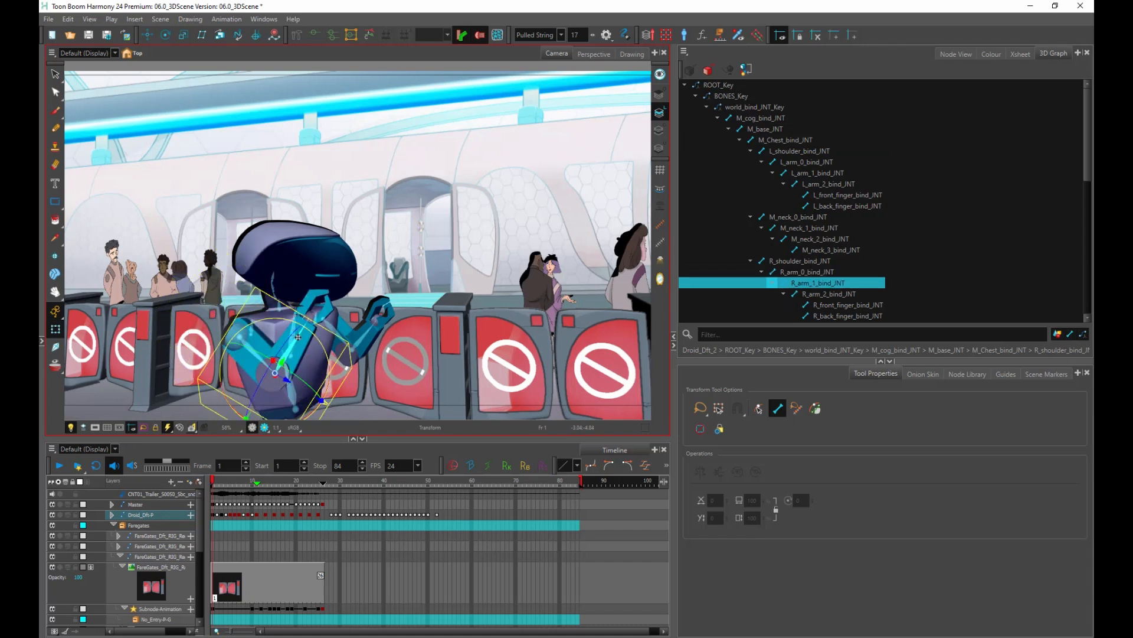
{"action": "left_click_drag", "start_coordinate": [312, 330], "coordinate": [332, 362]}
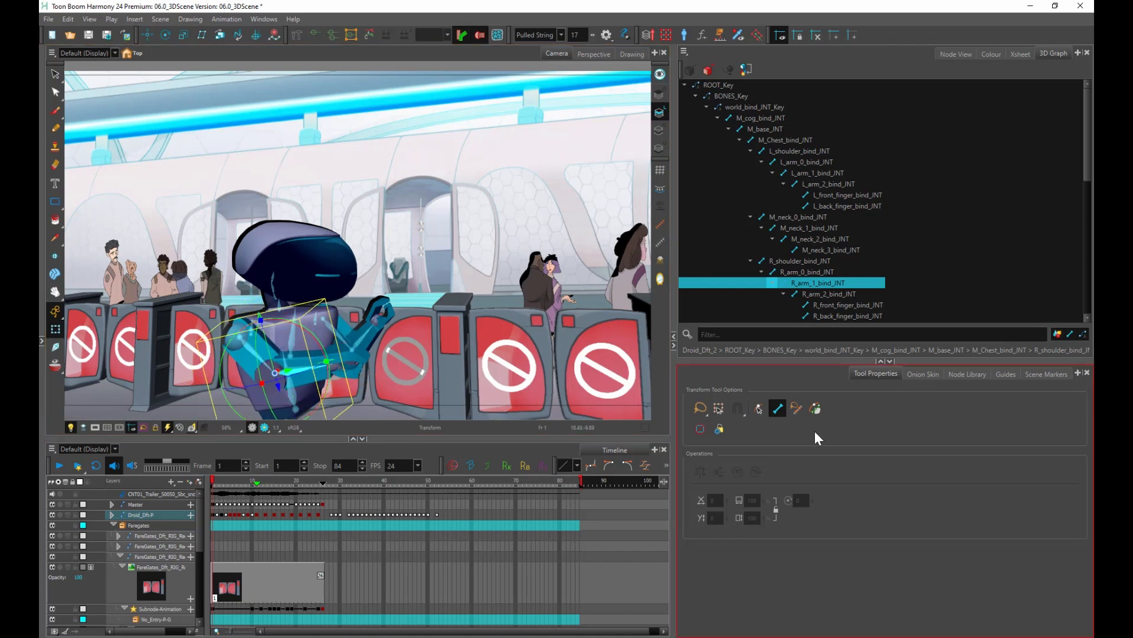
{"action": "left_click", "coordinate": [777, 408]}
{"action": "left_click", "coordinate": [316, 320]}
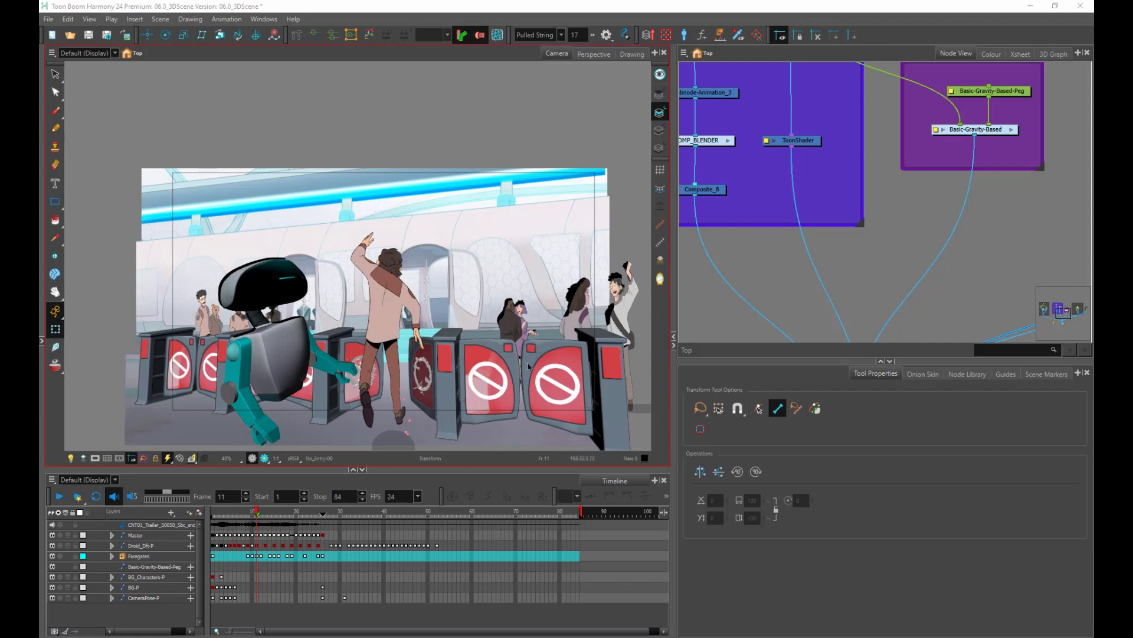
- Hide the Master and Droid_Dft-P layers and frame the shattering fare gates up close
{"action": "left_click", "coordinate": [54, 534]}
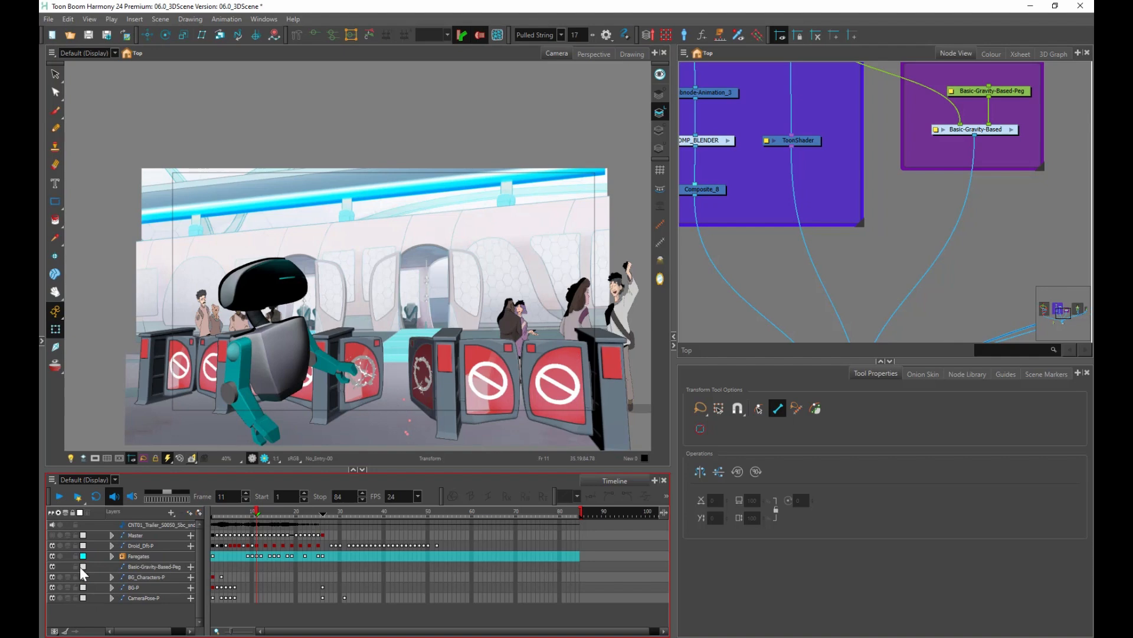
{"action": "left_click", "coordinate": [52, 544]}
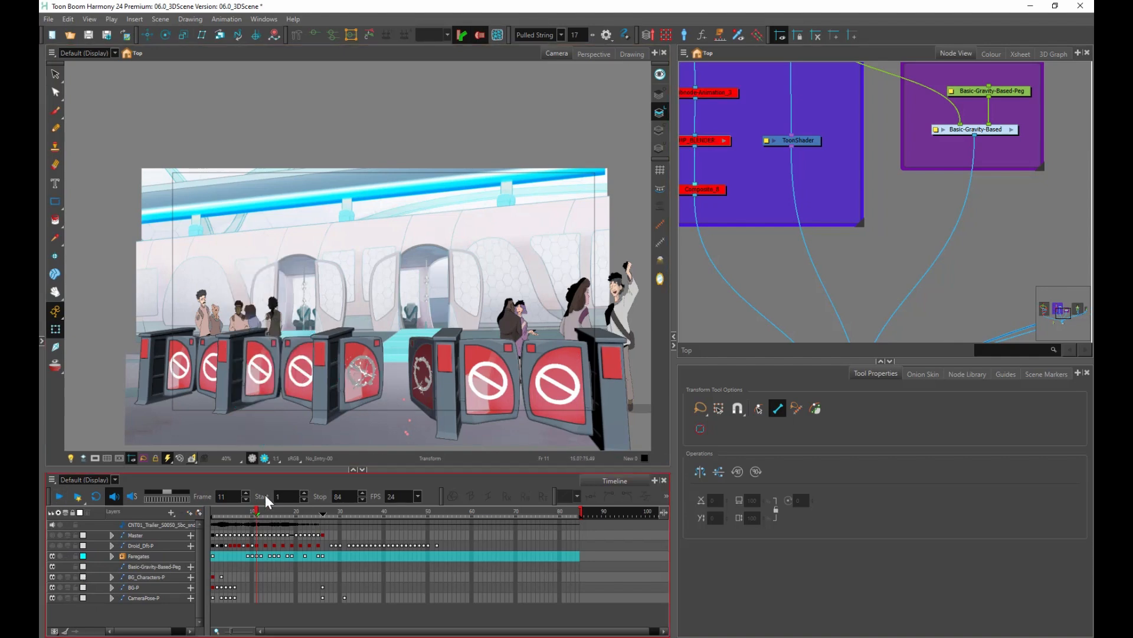
{"action": "scroll", "coordinate": [370, 382], "scroll_direction": "up", "scroll_amount": 5}
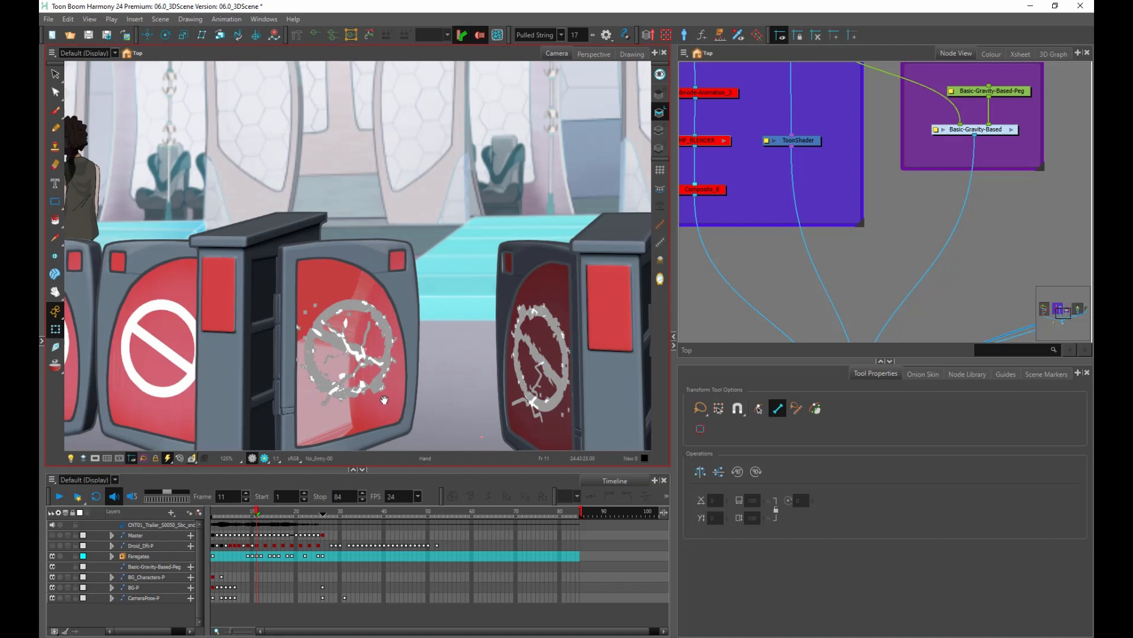
{"action": "left_click_drag", "start_coordinate": [385, 399], "coordinate": [390, 360]}
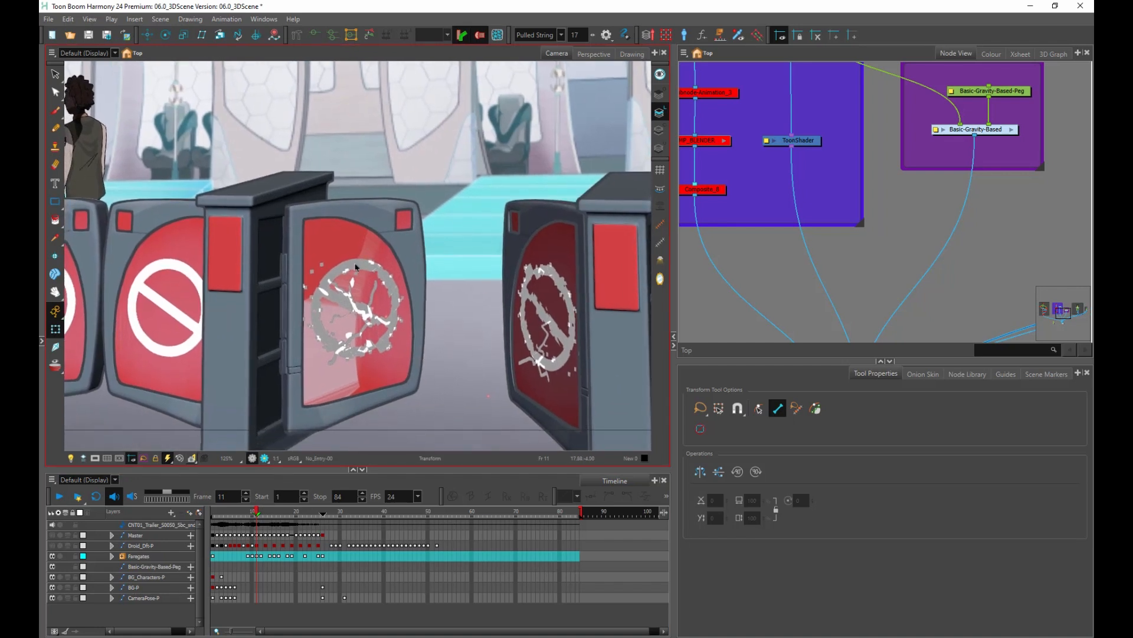
- Select the cracked no-entry sign artwork on the open gate at frame 11 and delete it
{"action": "left_click", "coordinate": [356, 267]}
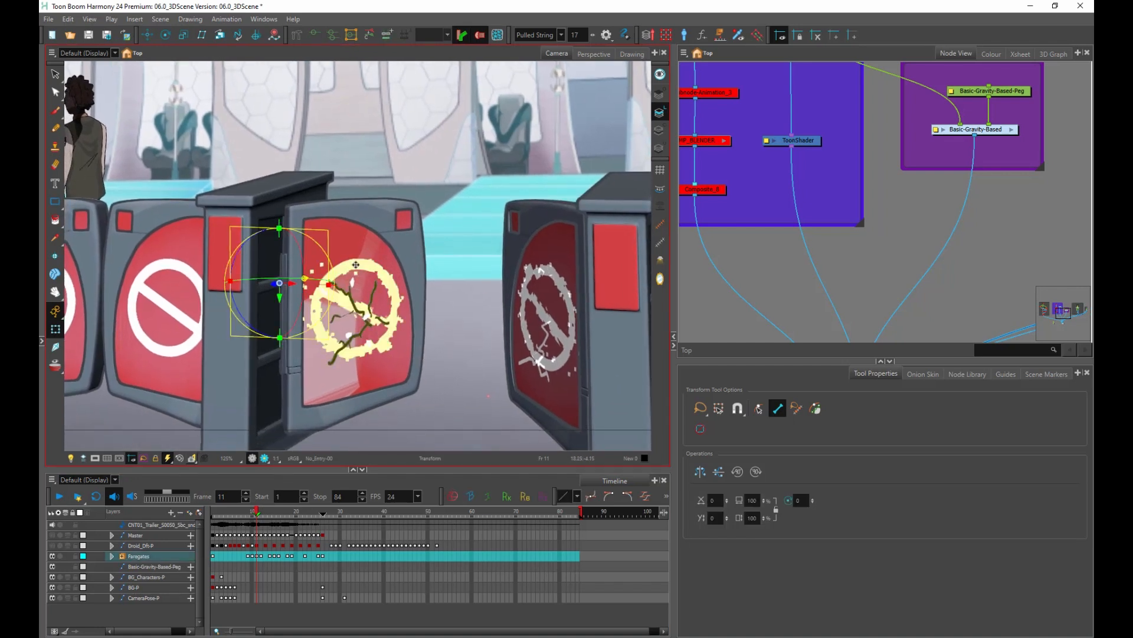
{"action": "left_click", "coordinate": [55, 73]}
{"action": "mouse_move", "coordinate": [379, 226]}
{"action": "left_mouse_down"}
{"action": "mouse_move", "coordinate": [272, 349]}
{"action": "mouse_move", "coordinate": [380, 228]}
{"action": "left_mouse_up"}
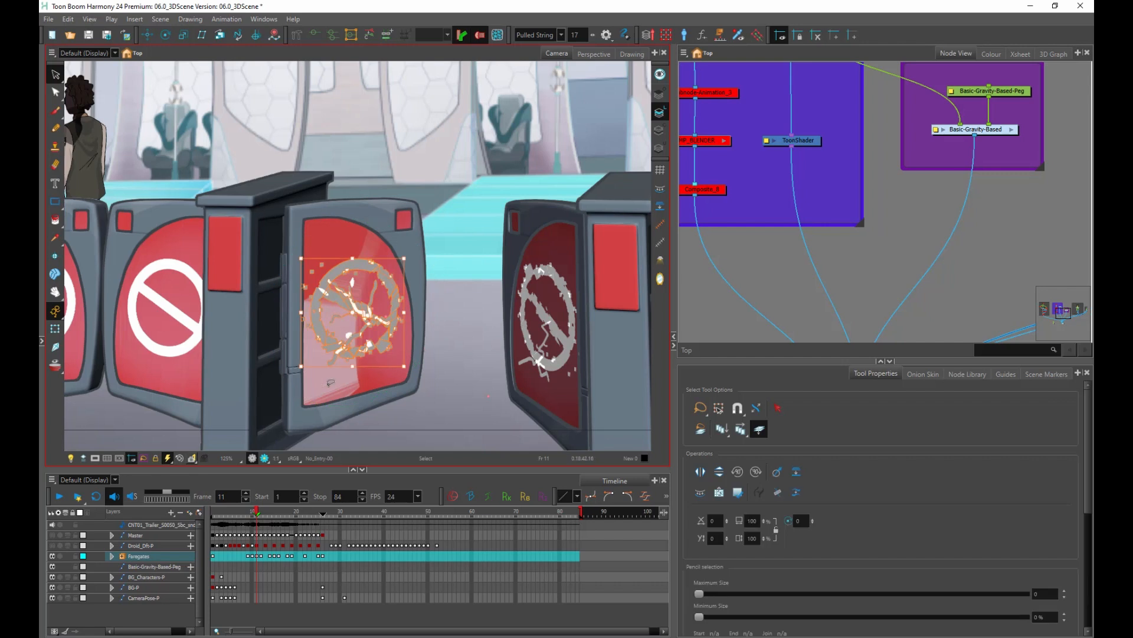
{"action": "key", "text": "Delete"}
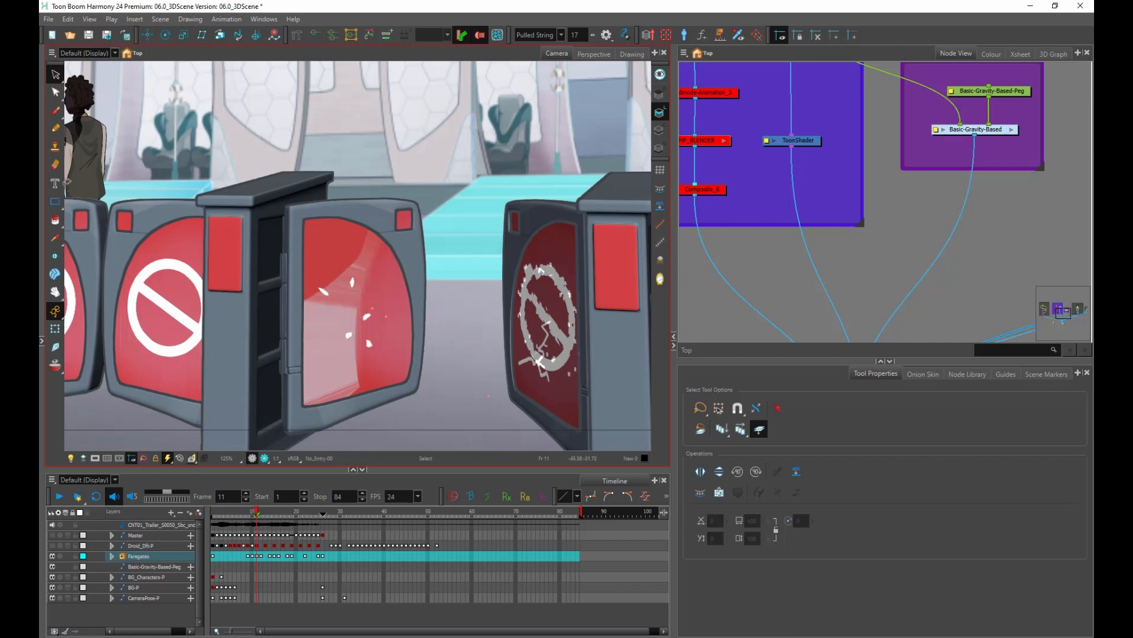
- Stamp the Crack preset onto the red glass of the open fare gate at frame 11, comparing it with the neighbouring frames
{"action": "left_click", "coordinate": [55, 146]}
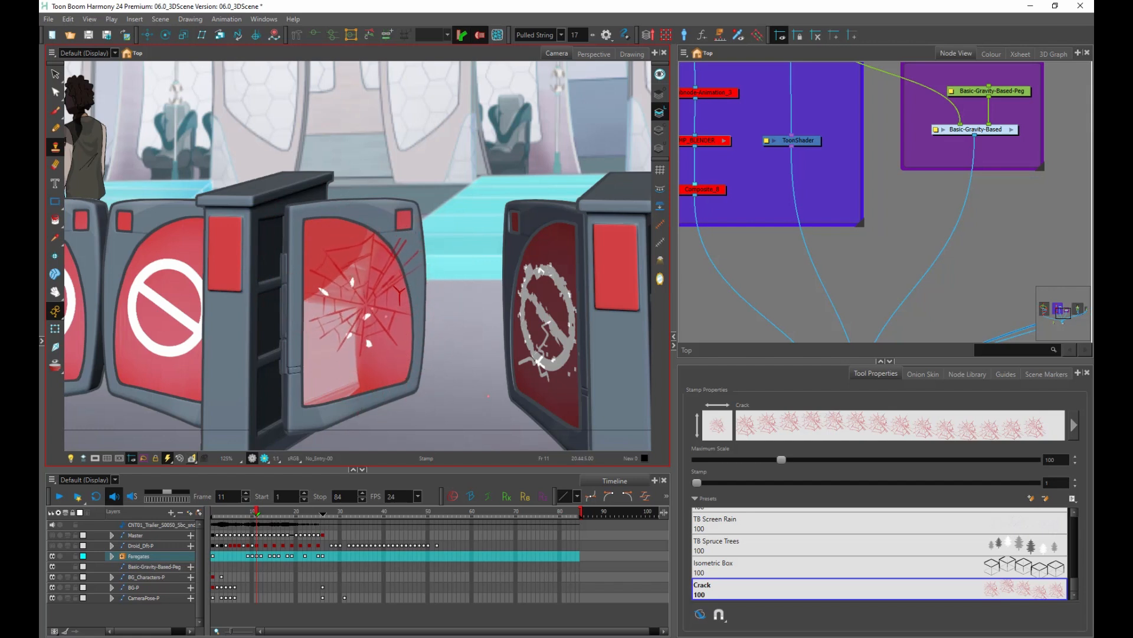
{"action": "key", "text": "comma"}
{"action": "key", "text": "period"}
{"action": "key", "text": "period"}
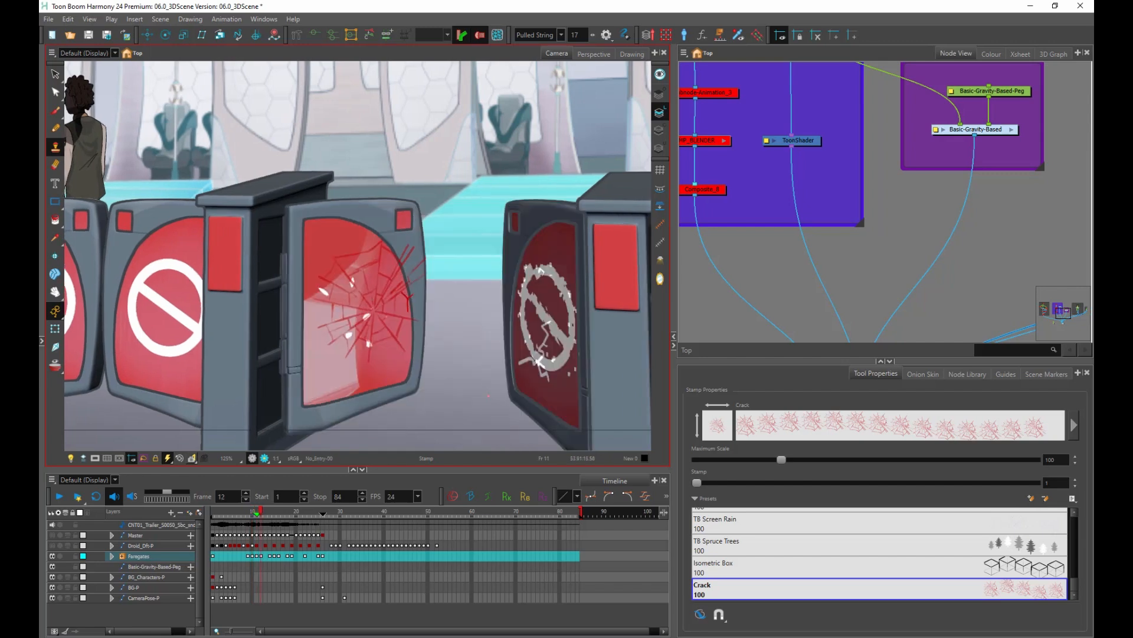
{"action": "key", "text": "comma"}
{"action": "key", "text": "comma"}
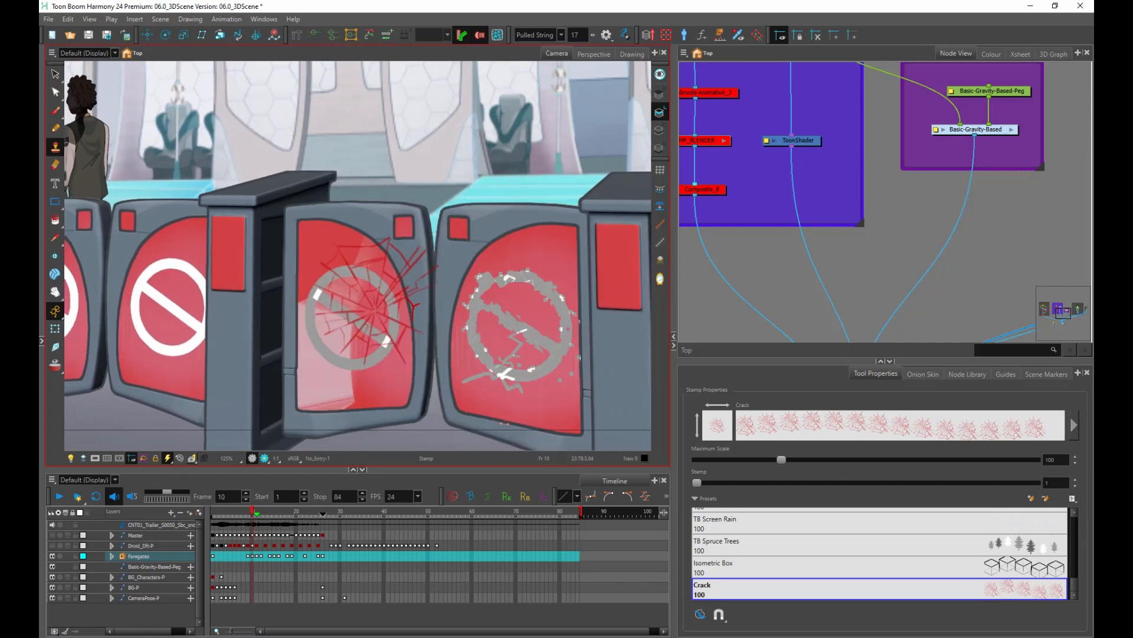
{"action": "key", "text": "period"}
{"action": "key", "text": "period"}
{"action": "key", "text": "comma"}
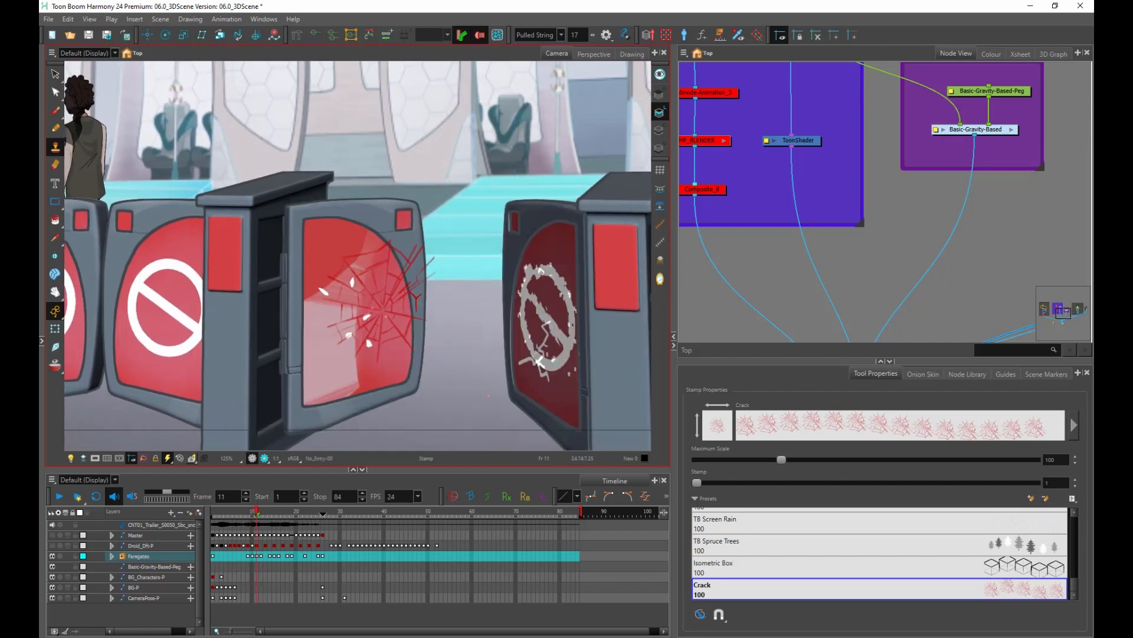
{"action": "key", "text": "period"}
{"action": "key", "text": "comma"}
{"action": "key", "text": "period"}
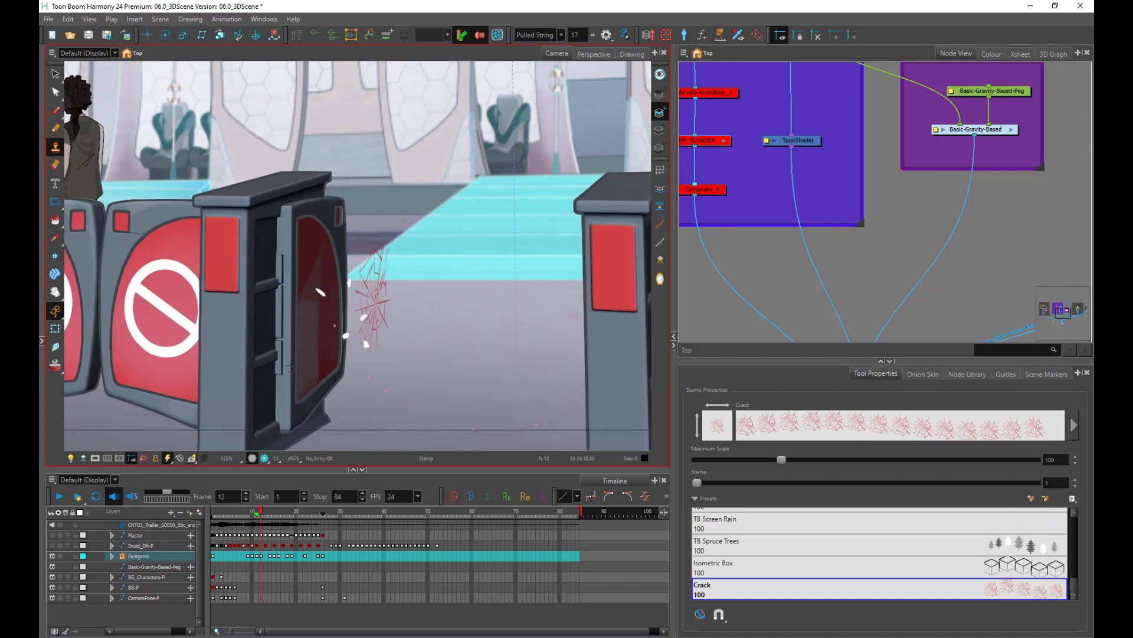
{"action": "key", "text": "comma"}
{"action": "key", "text": "period"}
{"action": "key", "text": "comma"}
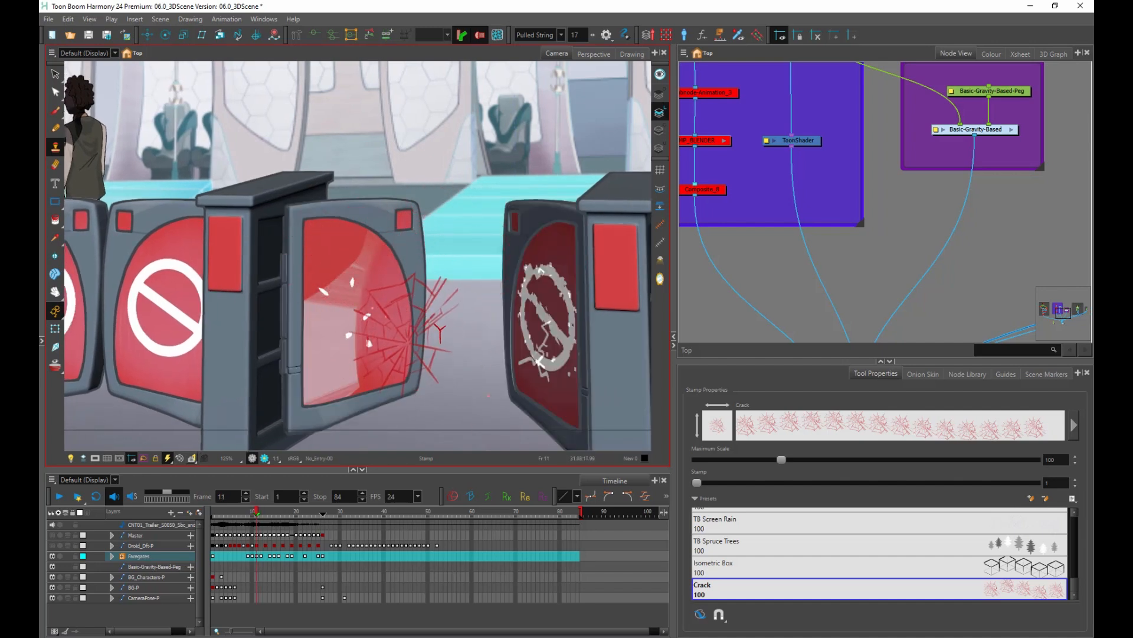
{"action": "key", "text": "period"}
{"action": "key", "text": "period"}
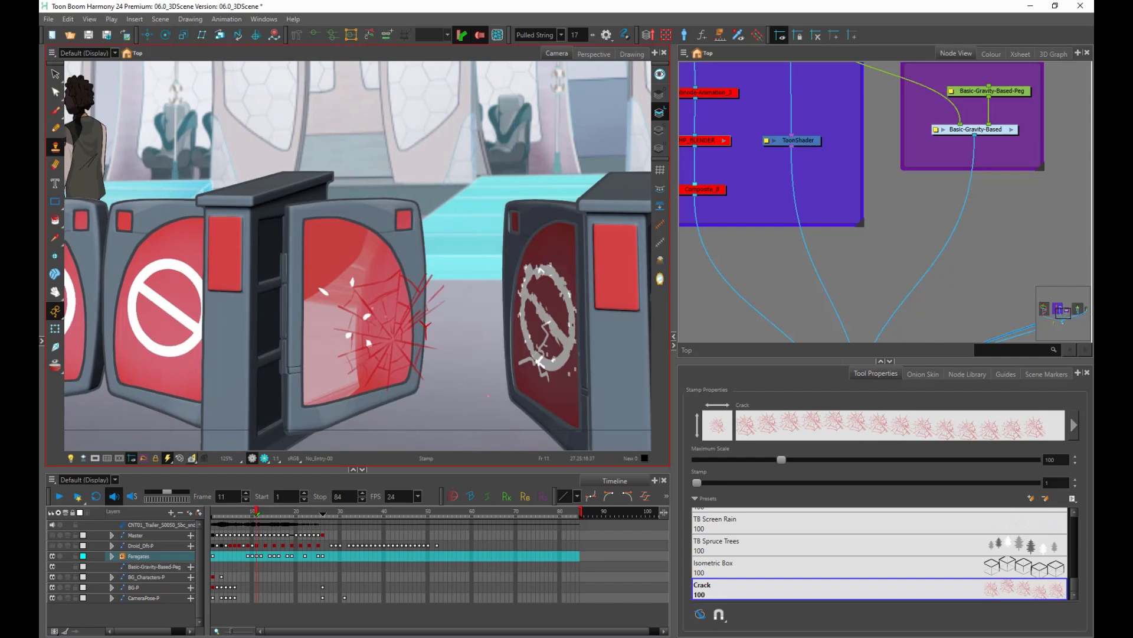
{"action": "key", "text": "comma"}
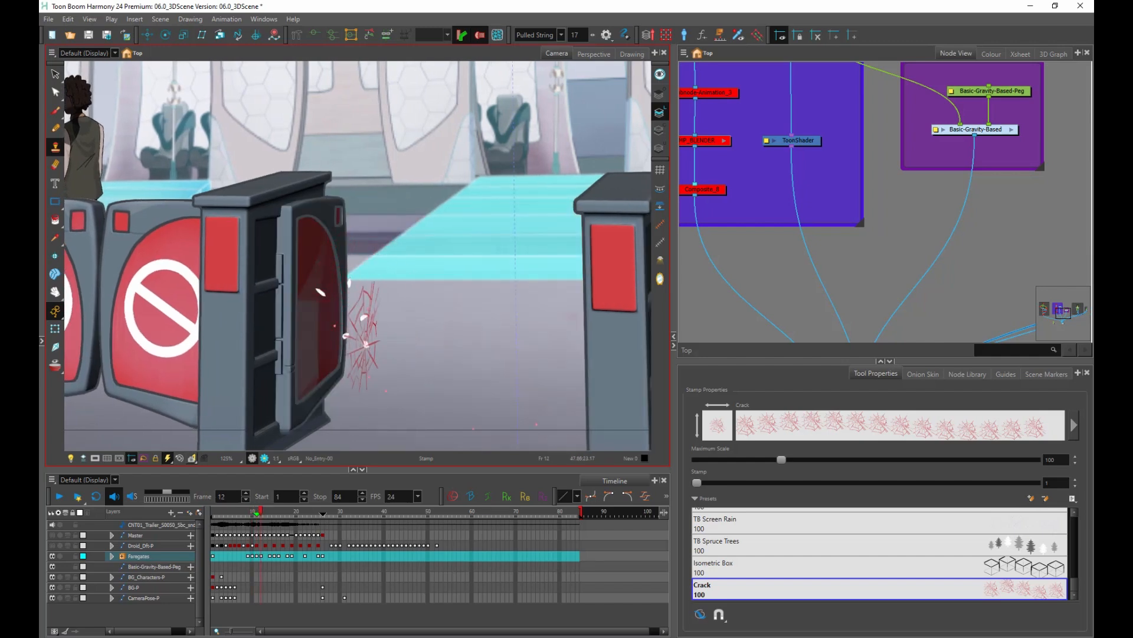
{"action": "key", "text": "comma"}
{"action": "key", "text": "comma"}
{"action": "key", "text": "period"}
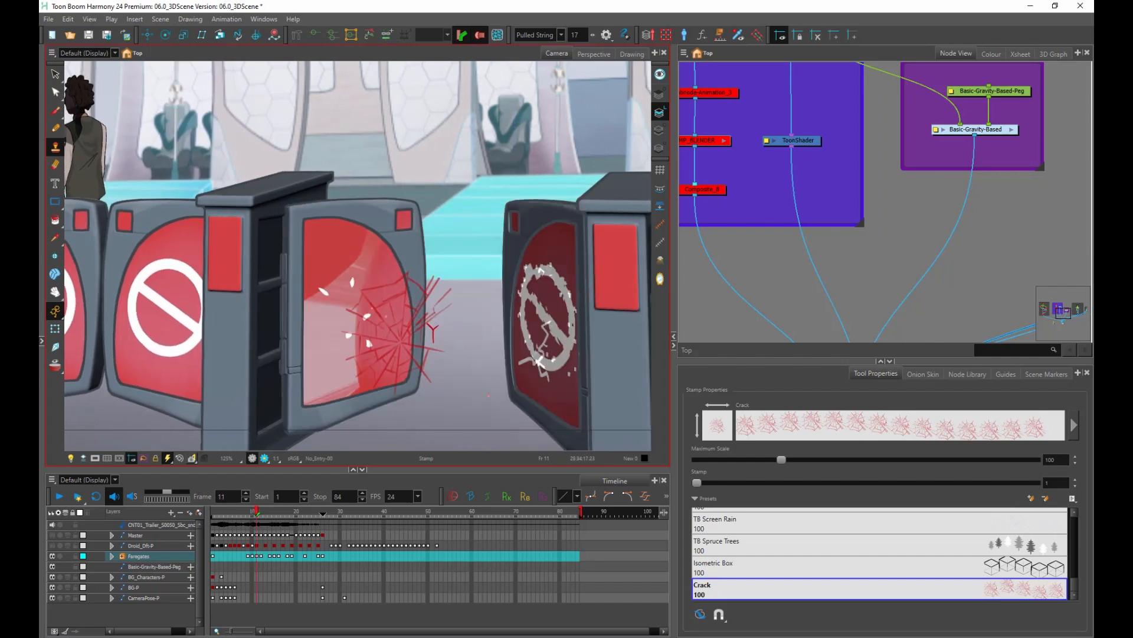
{"action": "key", "text": "period"}
{"action": "key", "text": "comma"}
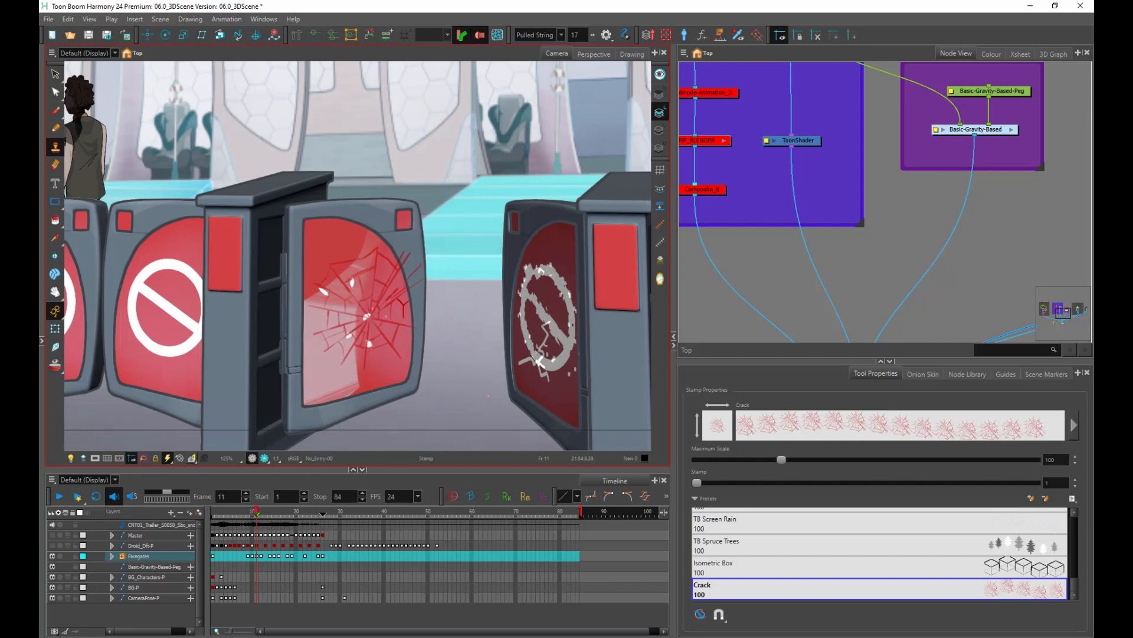
{"action": "key", "text": "period"}
{"action": "key", "text": "comma"}
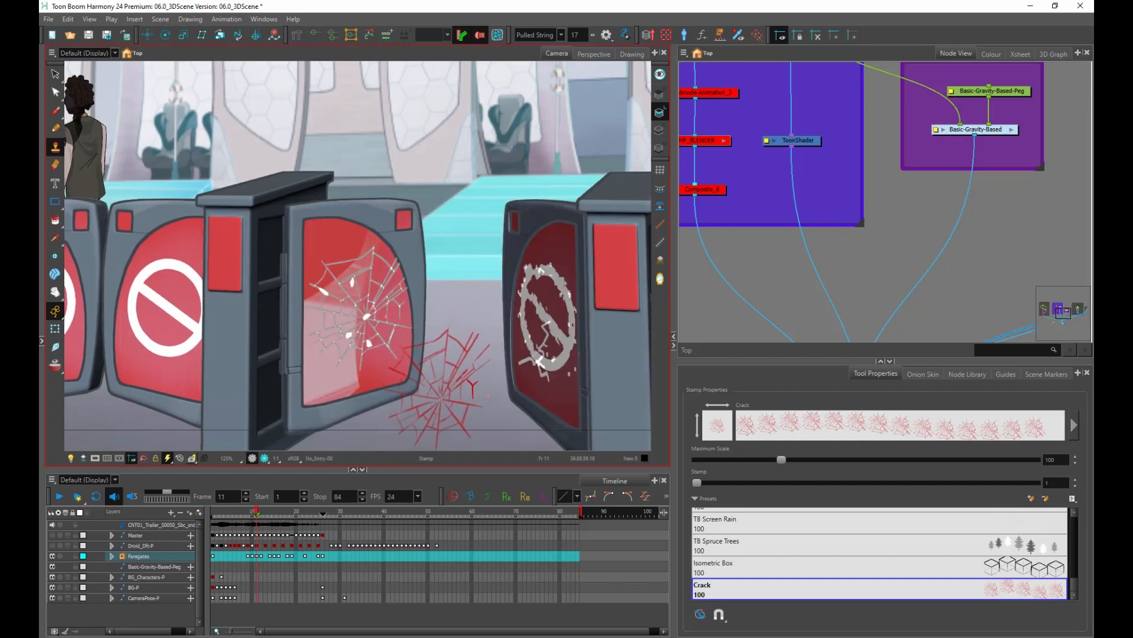
{"action": "key", "text": "comma"}
{"action": "key", "text": "period"}
{"action": "key", "text": "period"}
{"action": "key", "text": "comma"}
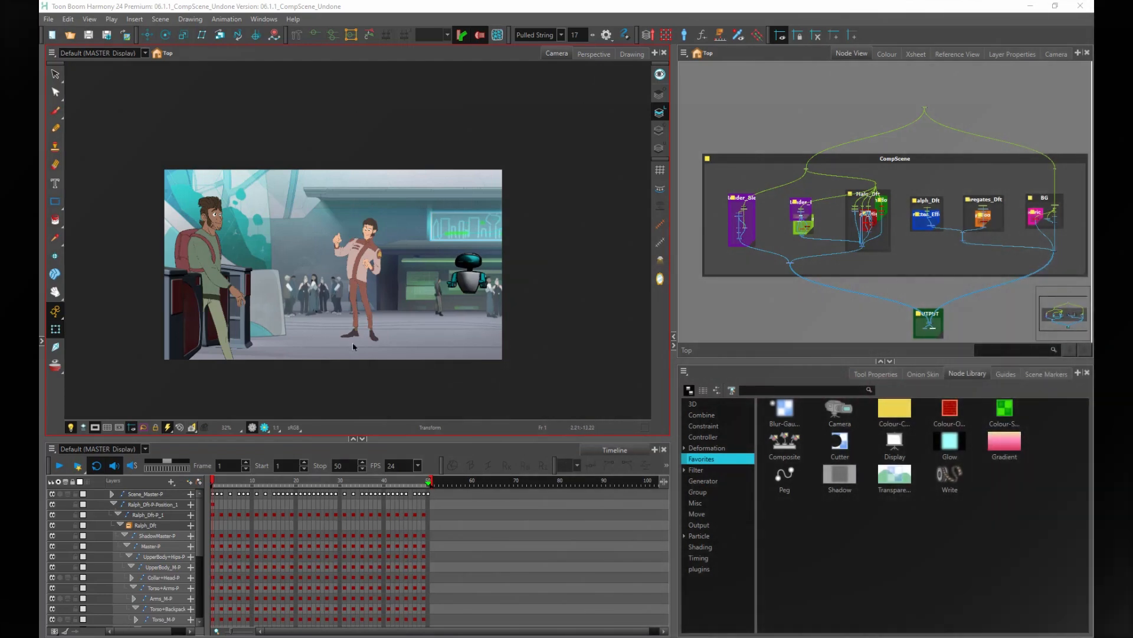
- Review the 06.1.1_CompScene_Undone animation of the walking man, the guard and the droid in an enlarged Camera view
{"action": "scroll", "coordinate": [334, 311], "scroll_direction": "up", "scroll_amount": 1}
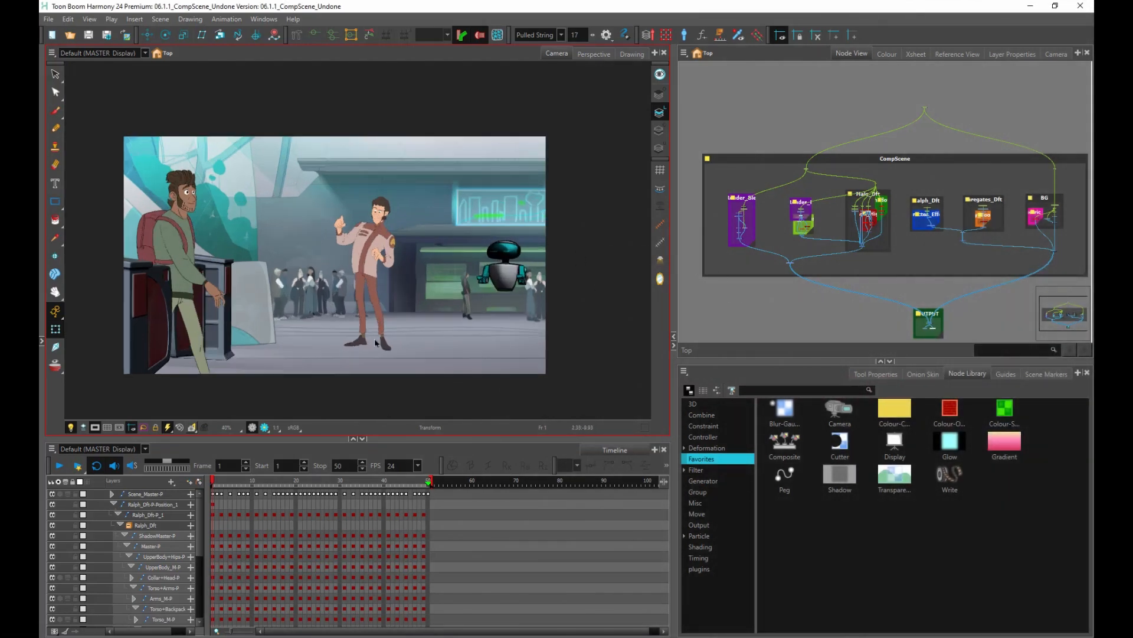
{"action": "left_click_drag", "start_coordinate": [422, 386], "coordinate": [437, 385]}
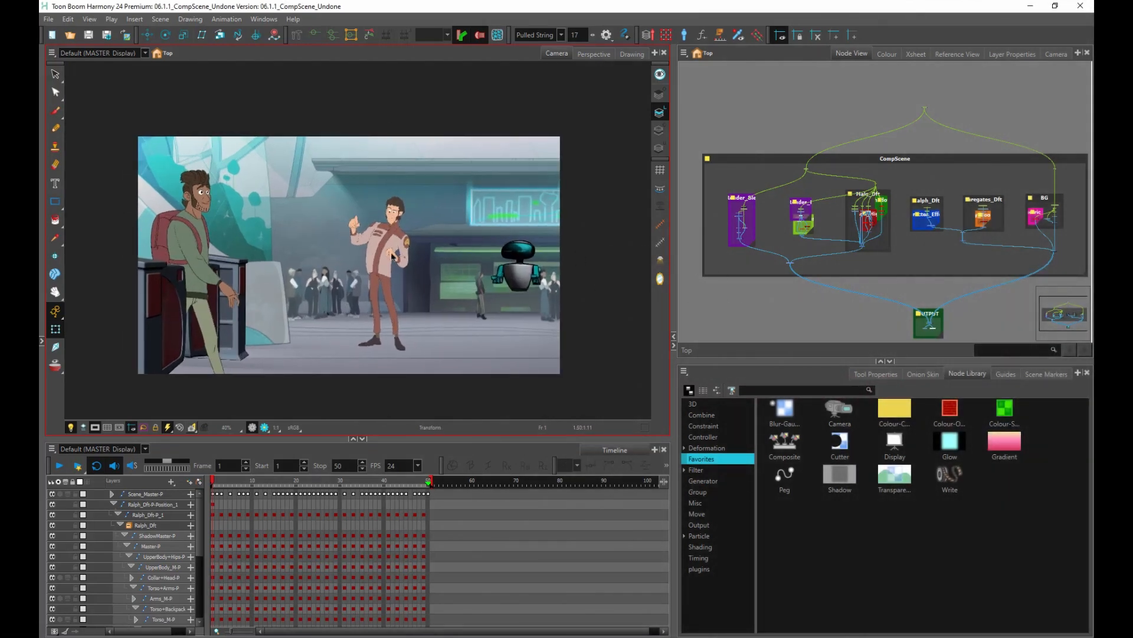
{"action": "left_click_drag", "start_coordinate": [219, 479], "coordinate": [270, 480]}
{"action": "scroll", "coordinate": [281, 213], "scroll_direction": "down", "scroll_amount": 1}
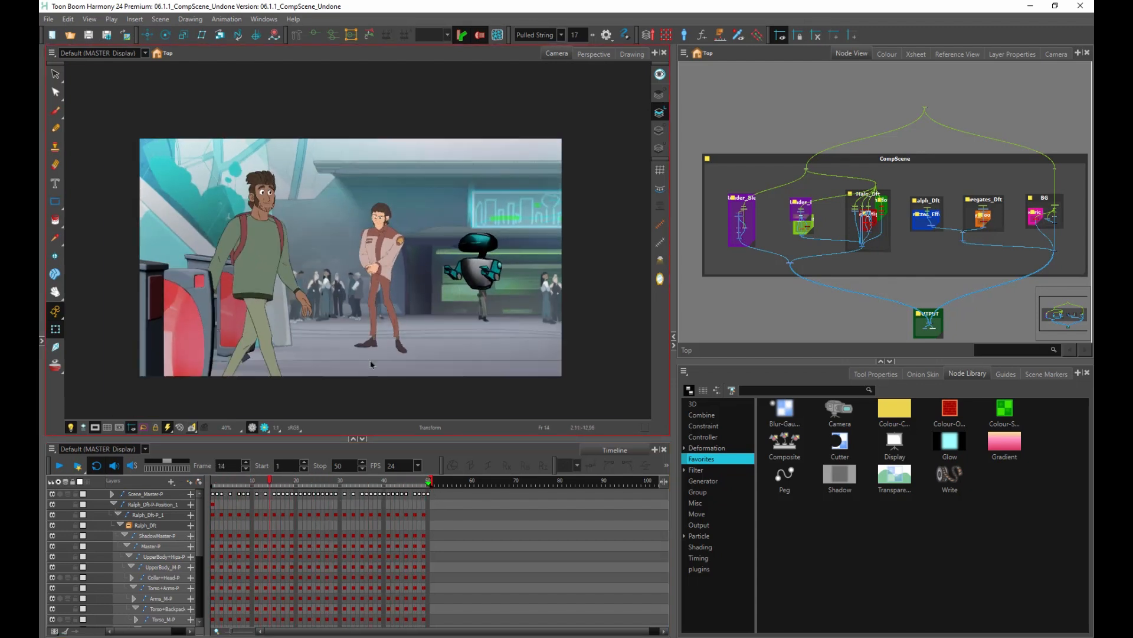
{"action": "scroll", "coordinate": [286, 354], "scroll_direction": "up", "scroll_amount": 1}
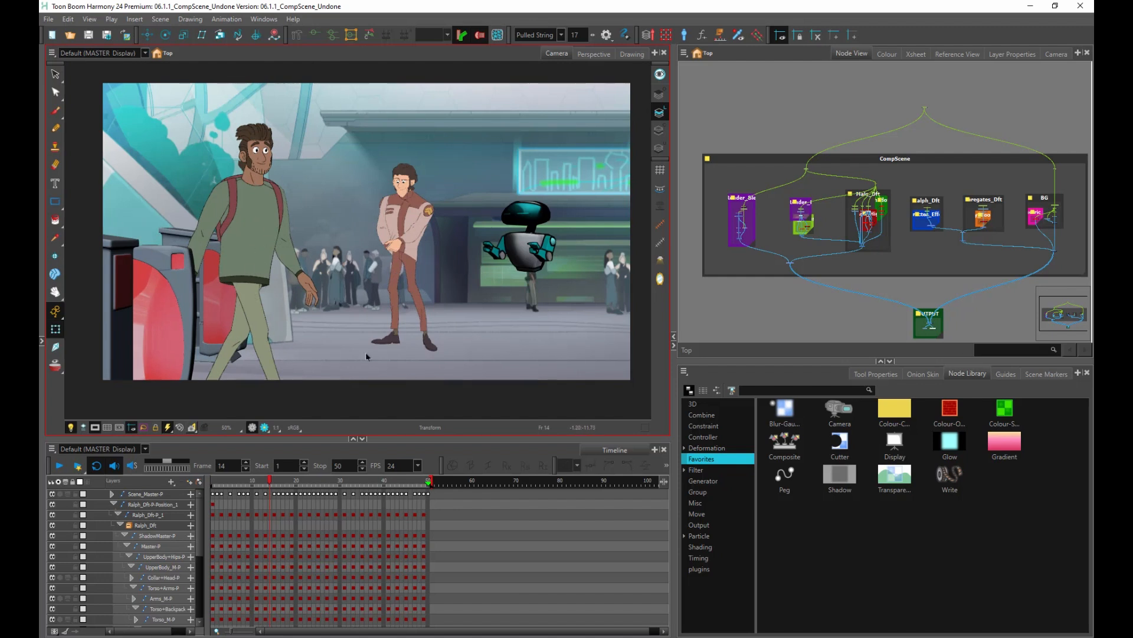
{"action": "mouse_move", "coordinate": [270, 480]}
{"action": "left_mouse_down"}
{"action": "mouse_move", "coordinate": [242, 480]}
{"action": "mouse_move", "coordinate": [252, 481]}
{"action": "left_mouse_up"}
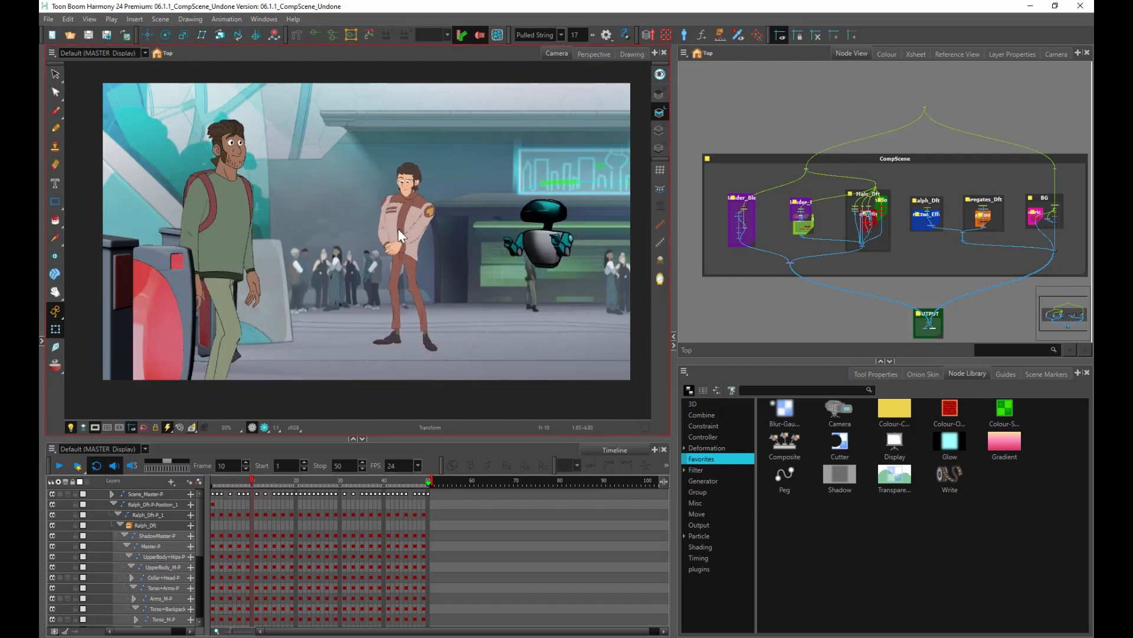
{"action": "scroll", "coordinate": [399, 205], "scroll_direction": "up", "scroll_amount": 1}
{"action": "left_click_drag", "start_coordinate": [503, 318], "coordinate": [446, 303]}
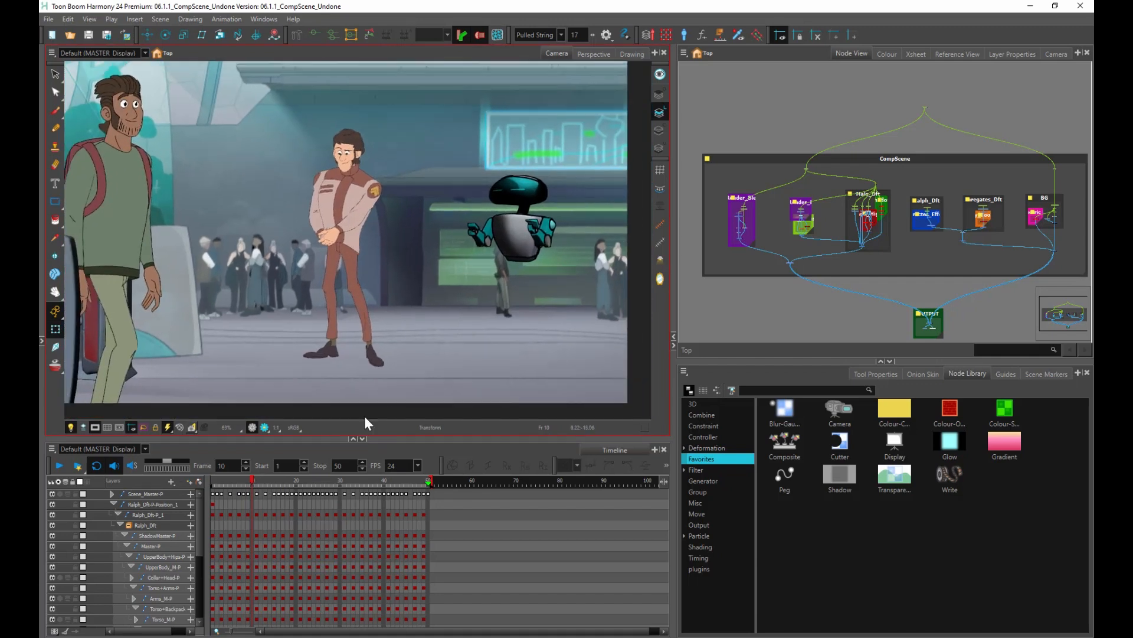
{"action": "left_click_drag", "start_coordinate": [264, 480], "coordinate": [401, 513]}
{"action": "left_click", "coordinate": [59, 465]}
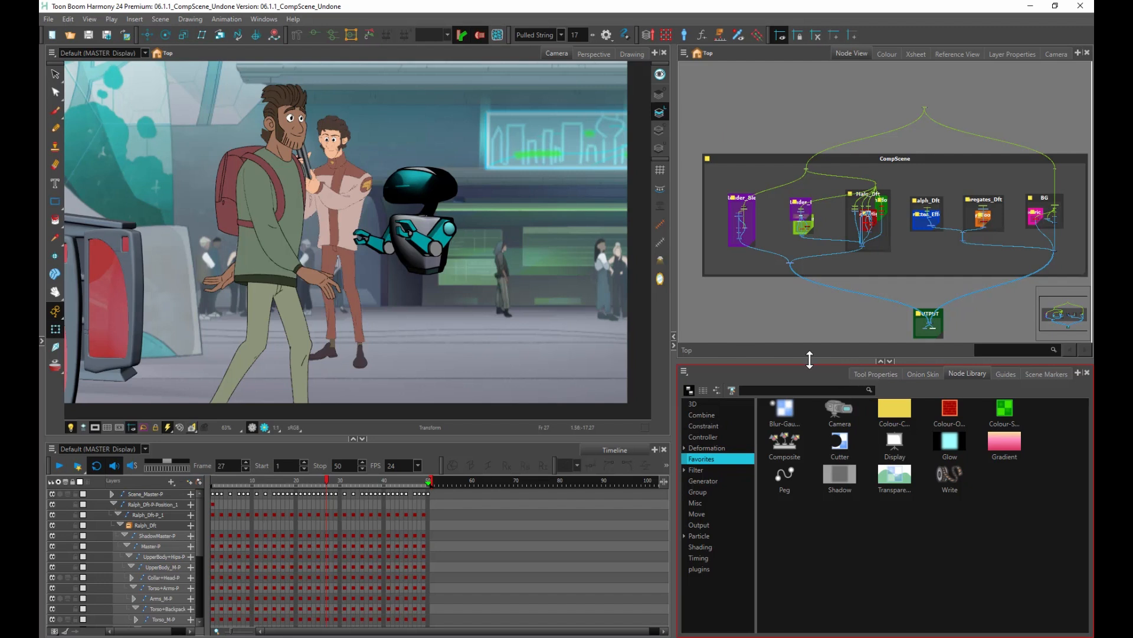
- Go to frame 50 and switch the Camera view to the full render preview
{"action": "left_click_drag", "start_coordinate": [874, 360], "coordinate": [731, 297]}
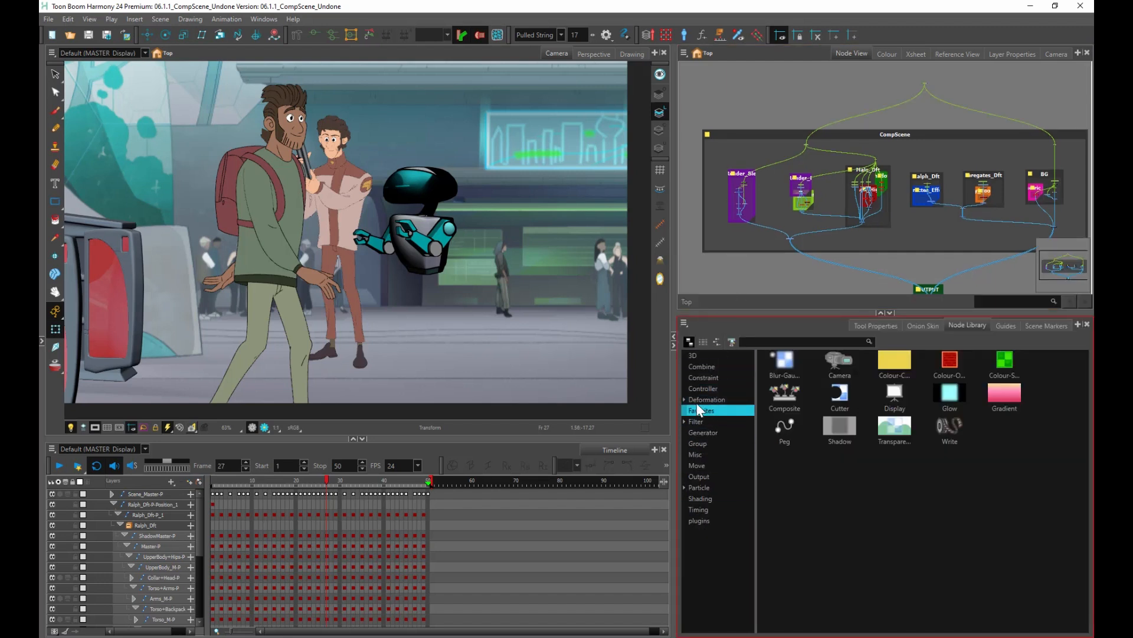
{"action": "scroll", "coordinate": [407, 289], "scroll_direction": "down", "scroll_amount": 1}
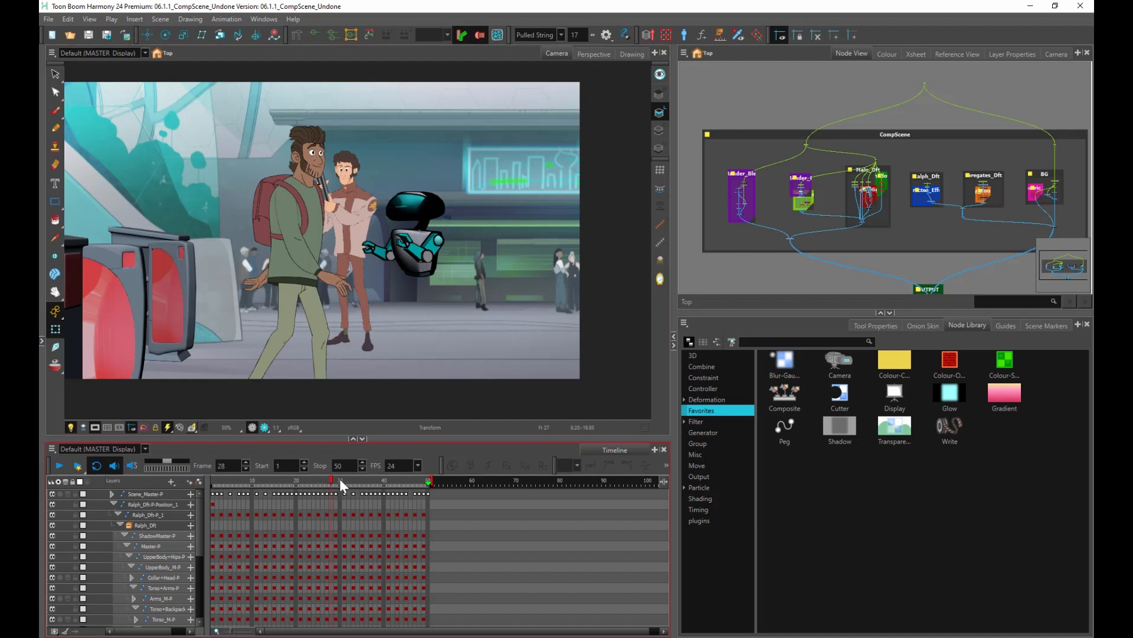
{"action": "left_click_drag", "start_coordinate": [339, 479], "coordinate": [427, 488]}
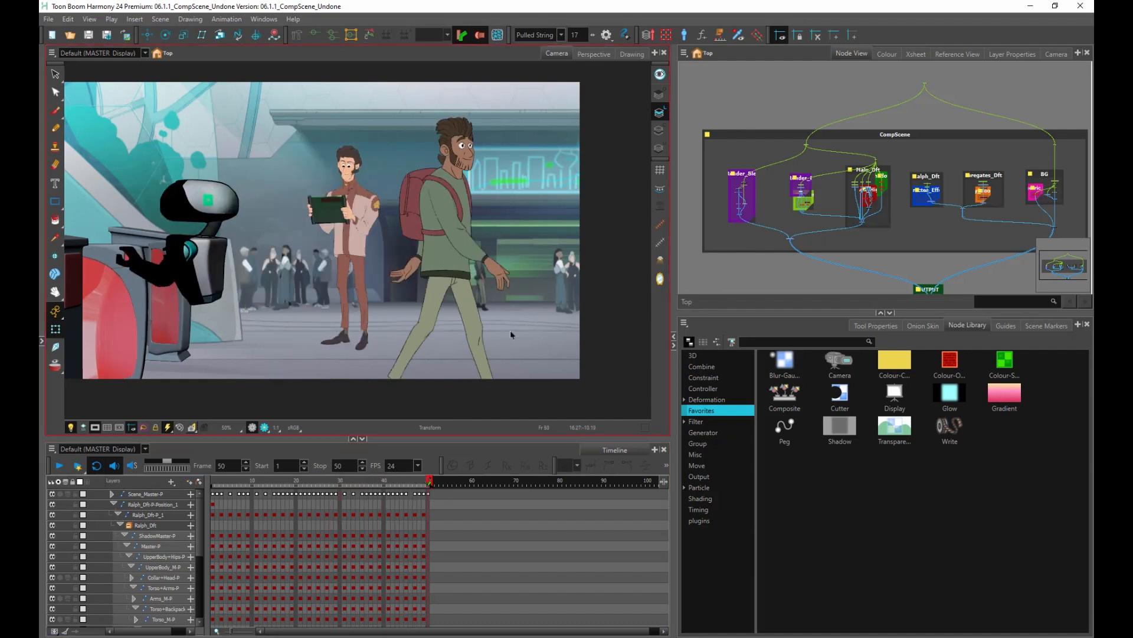
{"action": "left_click_drag", "start_coordinate": [489, 367], "coordinate": [505, 376]}
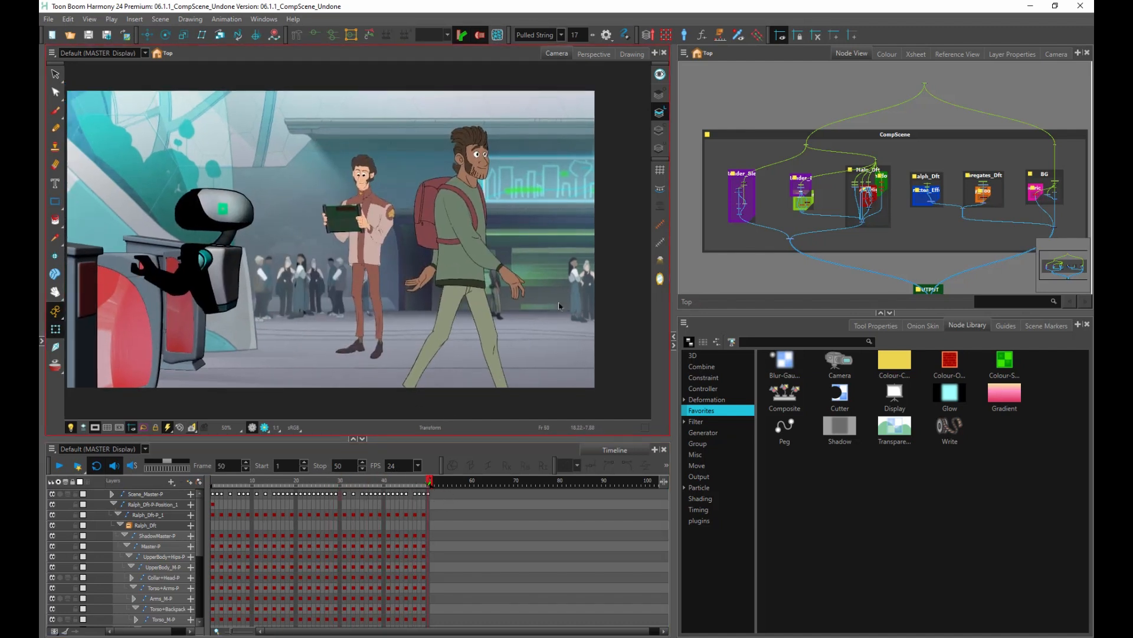
{"action": "left_click", "coordinate": [265, 427]}
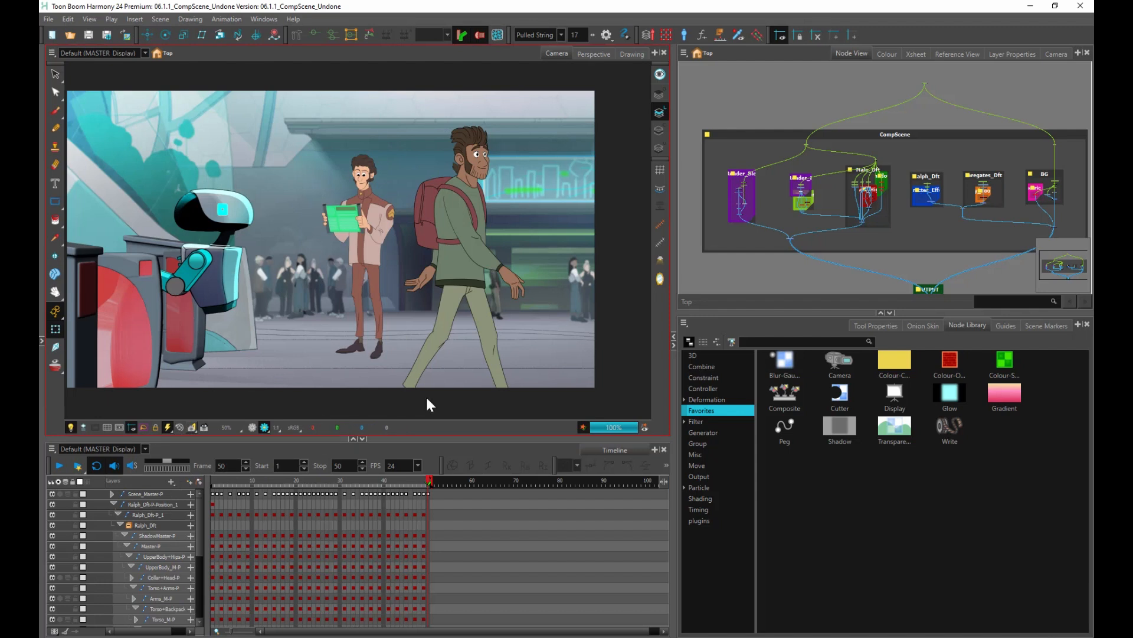
- Enable the VolLight-G node in the Volumetric Lights backdrop of the BG group
{"action": "left_click", "coordinate": [767, 274]}
{"action": "scroll", "coordinate": [773, 225], "scroll_direction": "down", "scroll_amount": 4}
{"action": "scroll", "coordinate": [923, 204], "scroll_direction": "up", "scroll_amount": 8}
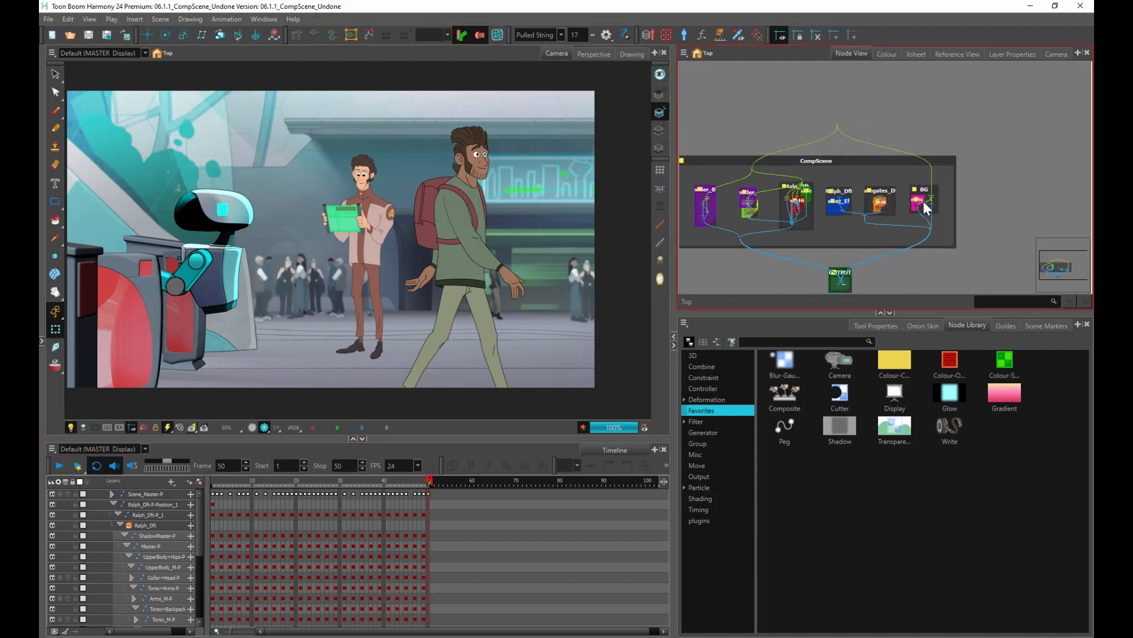
{"action": "scroll", "coordinate": [847, 213], "scroll_direction": "up", "scroll_amount": 3}
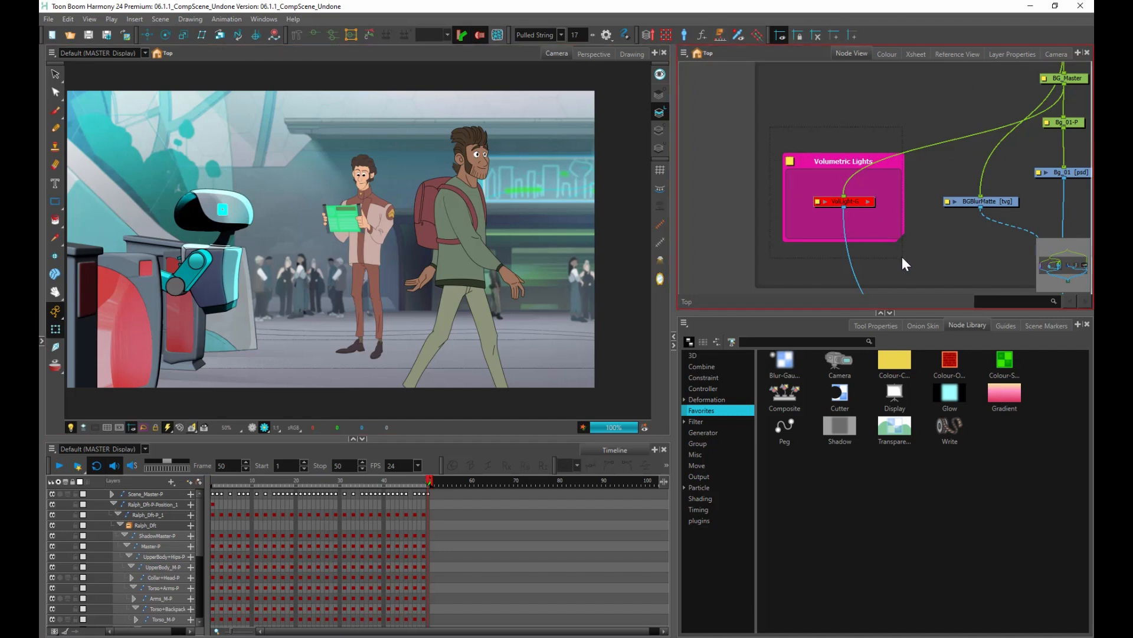
{"action": "left_click", "coordinate": [901, 240]}
{"action": "key", "text": "a"}
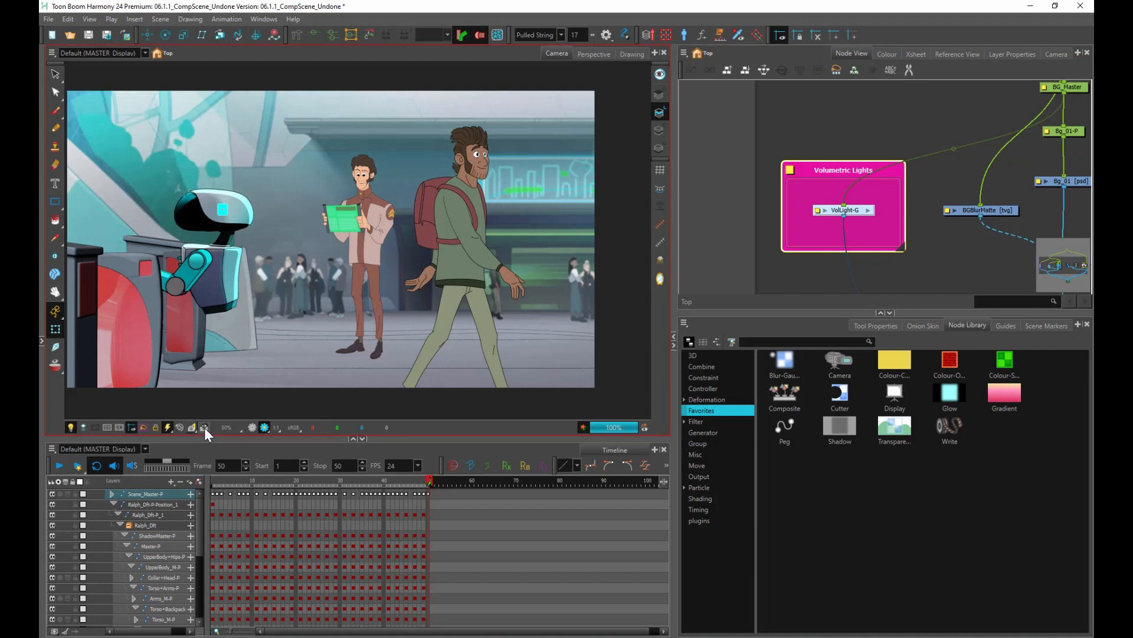
{"action": "left_click", "coordinate": [823, 118]}
- Enable the Transparency, Glow and Blur-Box_4 nodes together in the droid's Glow_And_Transparency backdrop
{"action": "scroll", "coordinate": [818, 127], "scroll_direction": "down", "scroll_amount": 8}
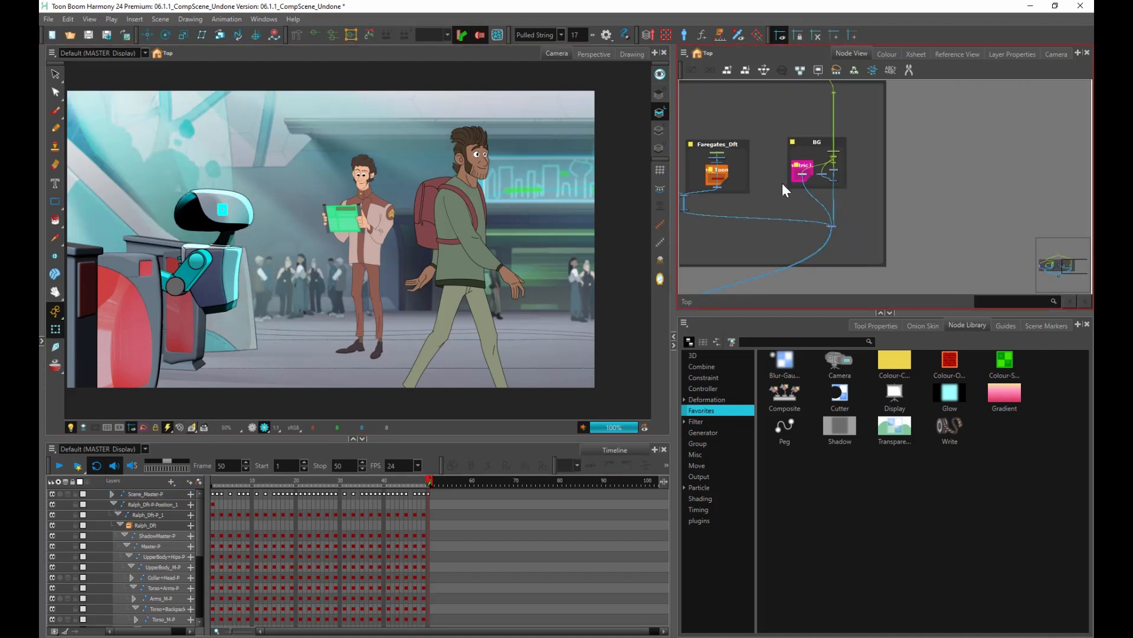
{"action": "scroll", "coordinate": [745, 190], "scroll_direction": "up", "scroll_amount": 8}
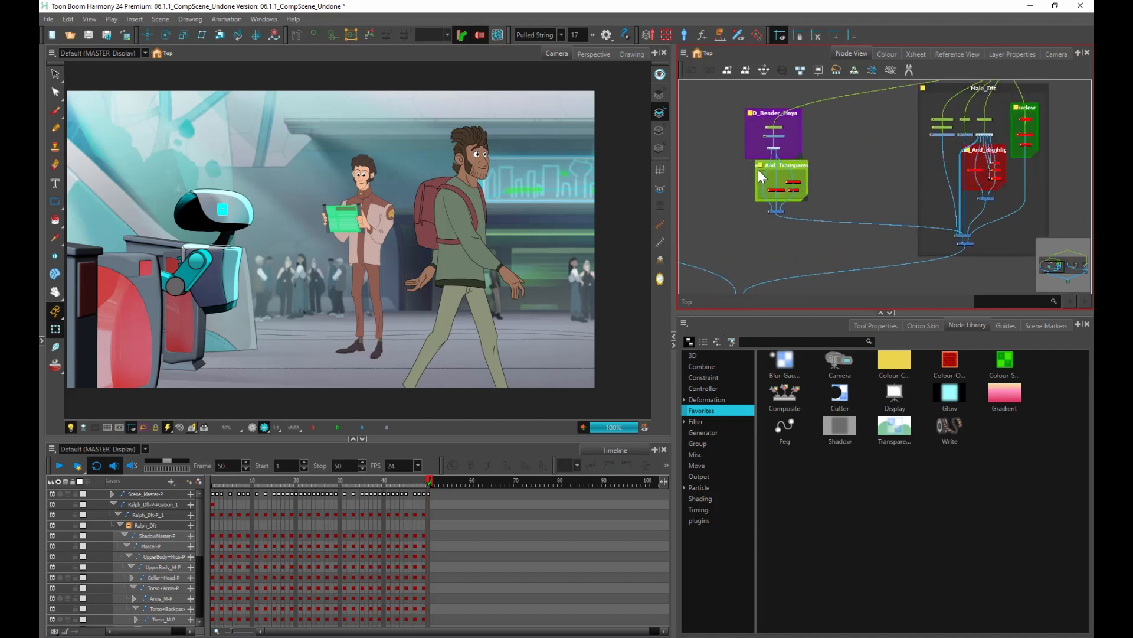
{"action": "scroll", "coordinate": [785, 190], "scroll_direction": "up", "scroll_amount": 3}
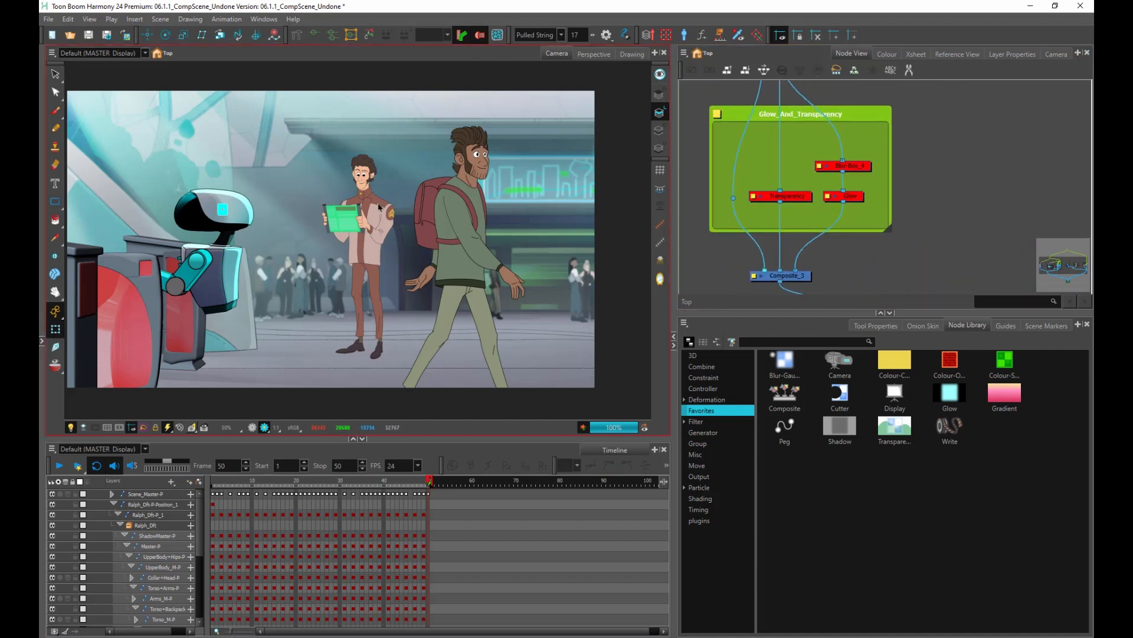
{"action": "left_click_drag", "start_coordinate": [721, 132], "coordinate": [872, 218]}
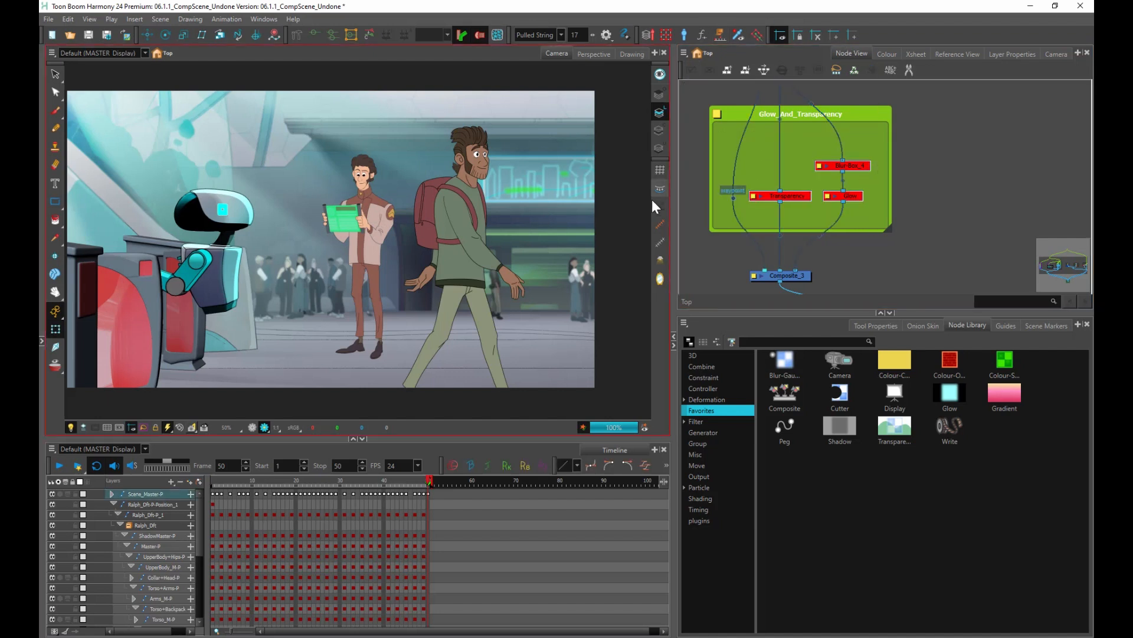
{"action": "left_click", "coordinate": [689, 69]}
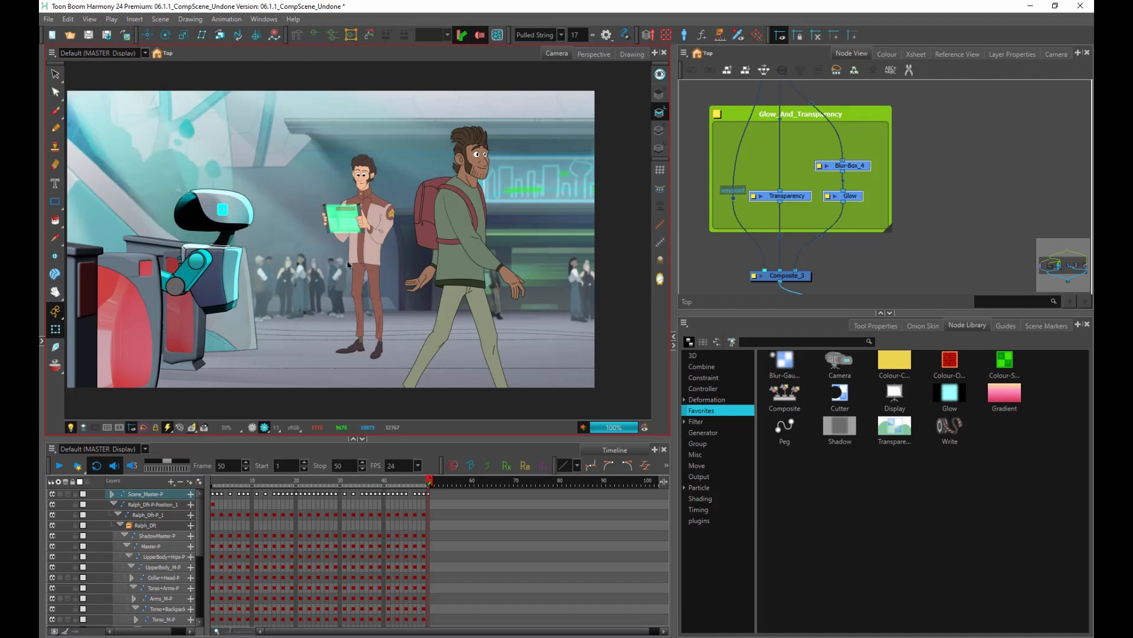
{"action": "left_click", "coordinate": [738, 79]}
{"action": "scroll", "coordinate": [763, 143], "scroll_direction": "up", "scroll_amount": 3}
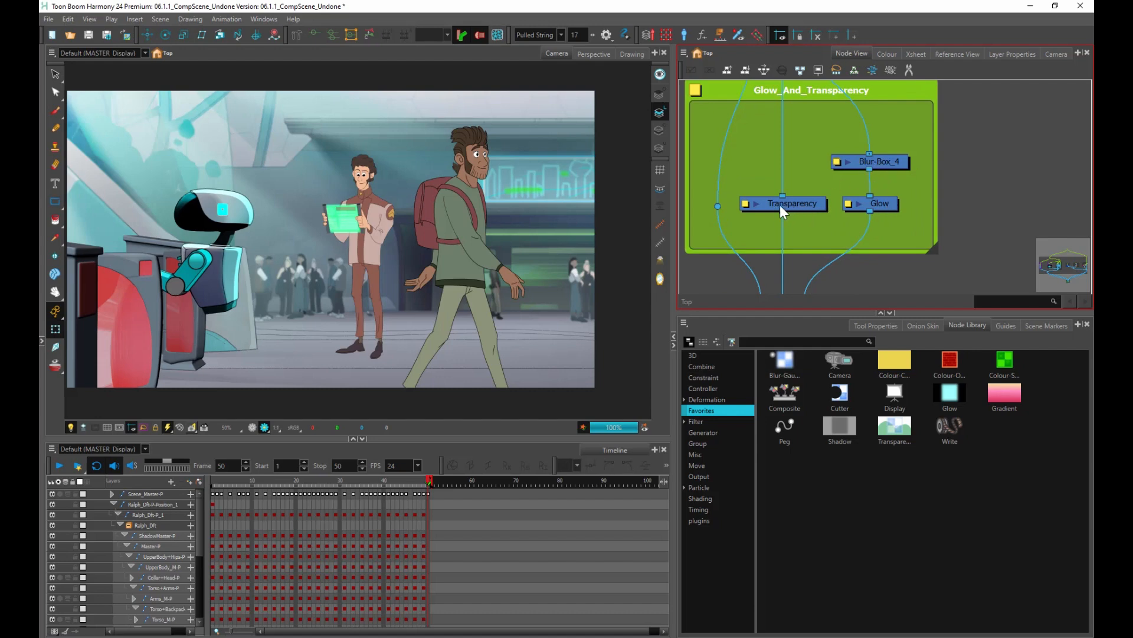
- Locate the droid's Droid_Subnode-Animation node, focus the enlarged timeline on its layer and expand its list of animatable parameters
{"action": "left_click", "coordinate": [568, 283]}
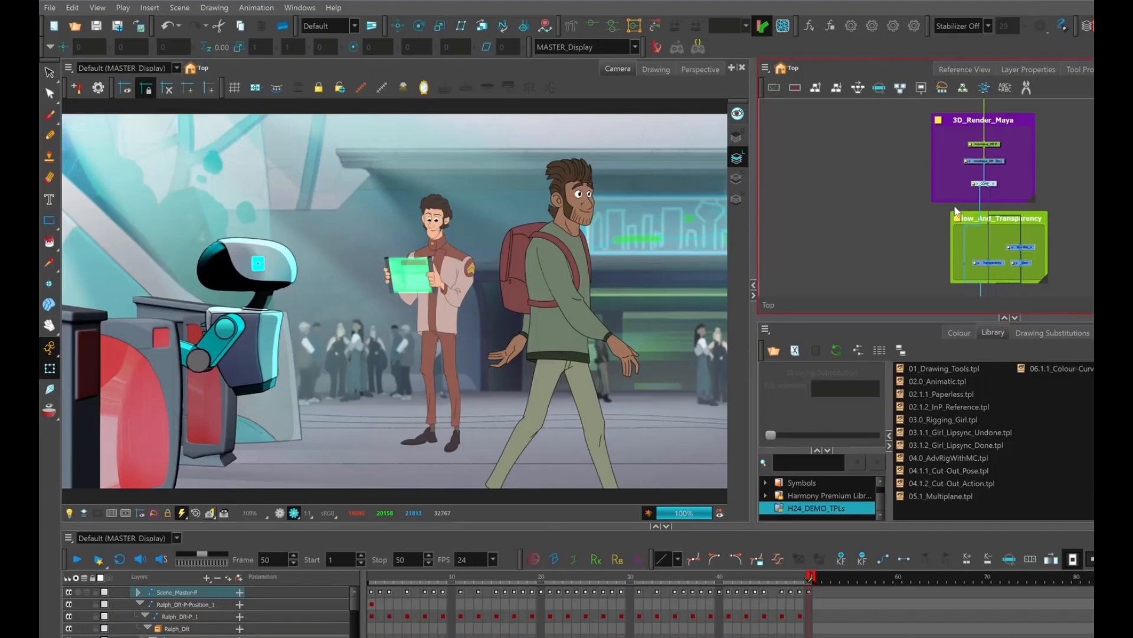
{"action": "scroll", "coordinate": [920, 208], "scroll_direction": "down", "scroll_amount": 2}
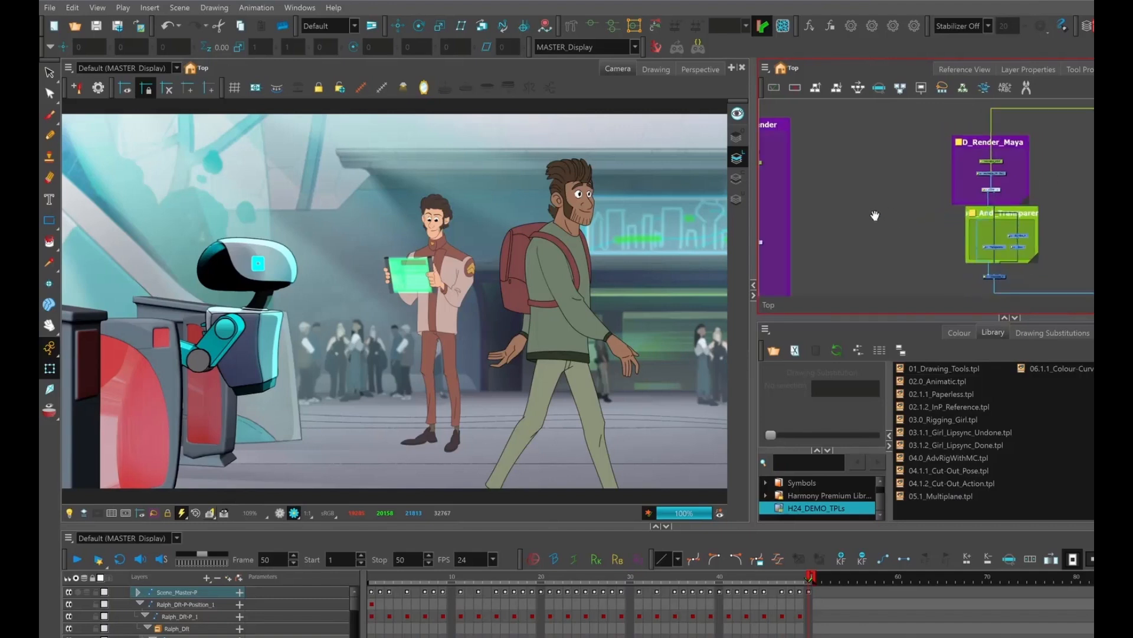
{"action": "left_click_drag", "start_coordinate": [876, 216], "coordinate": [1056, 220]}
{"action": "scroll", "coordinate": [984, 215], "scroll_direction": "up", "scroll_amount": 5}
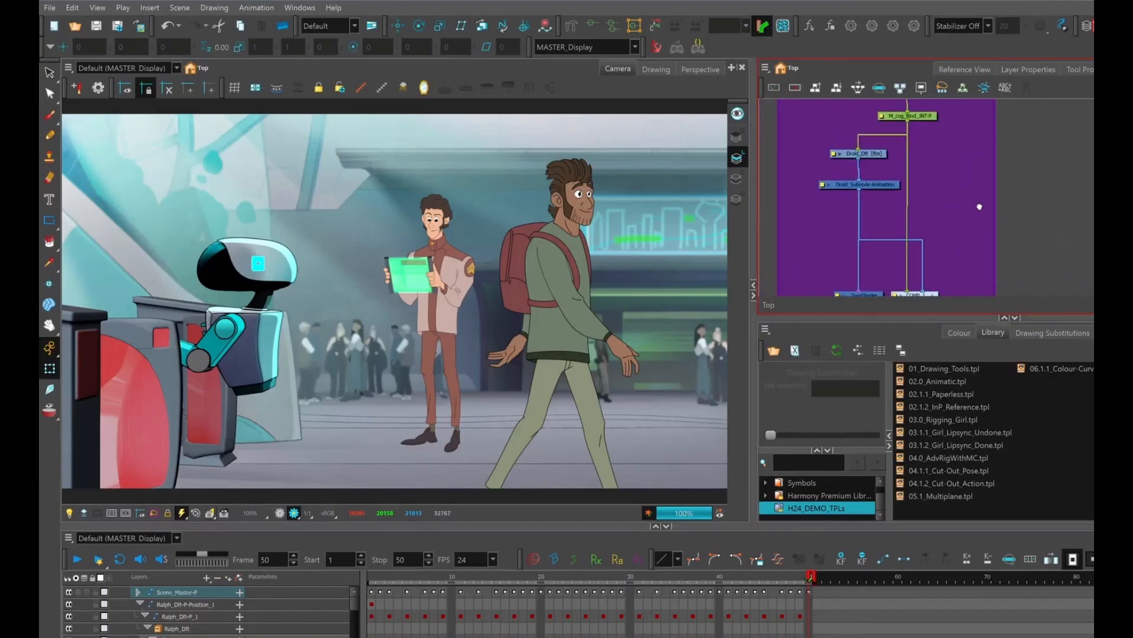
{"action": "left_click_drag", "start_coordinate": [882, 170], "coordinate": [976, 196]}
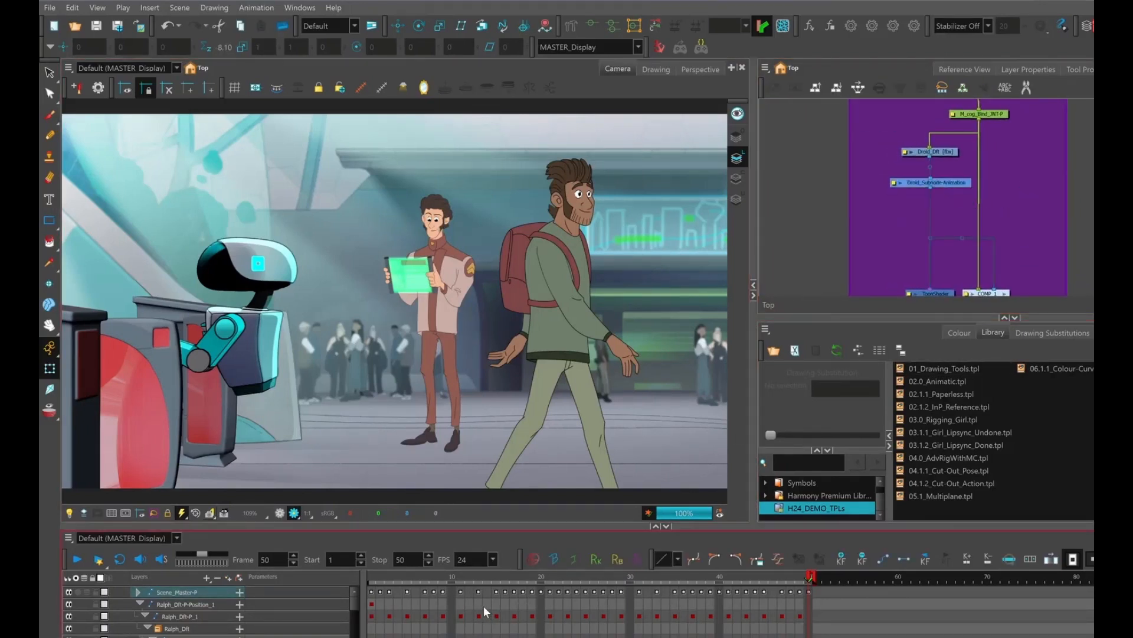
{"action": "key", "text": "o"}
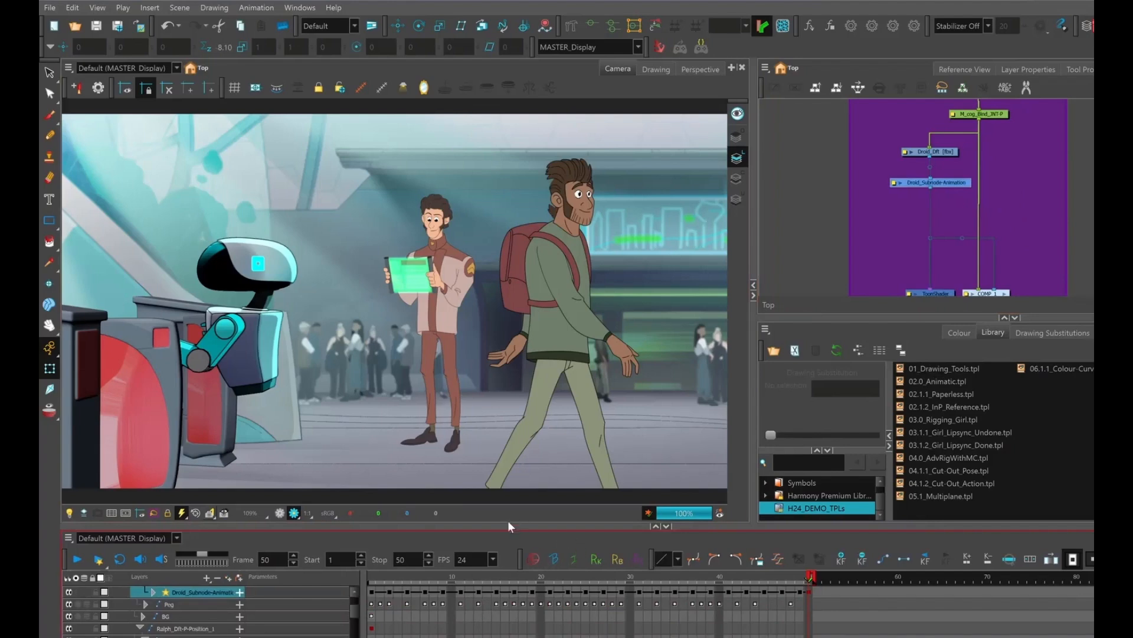
{"action": "left_click_drag", "start_coordinate": [507, 522], "coordinate": [508, 440]}
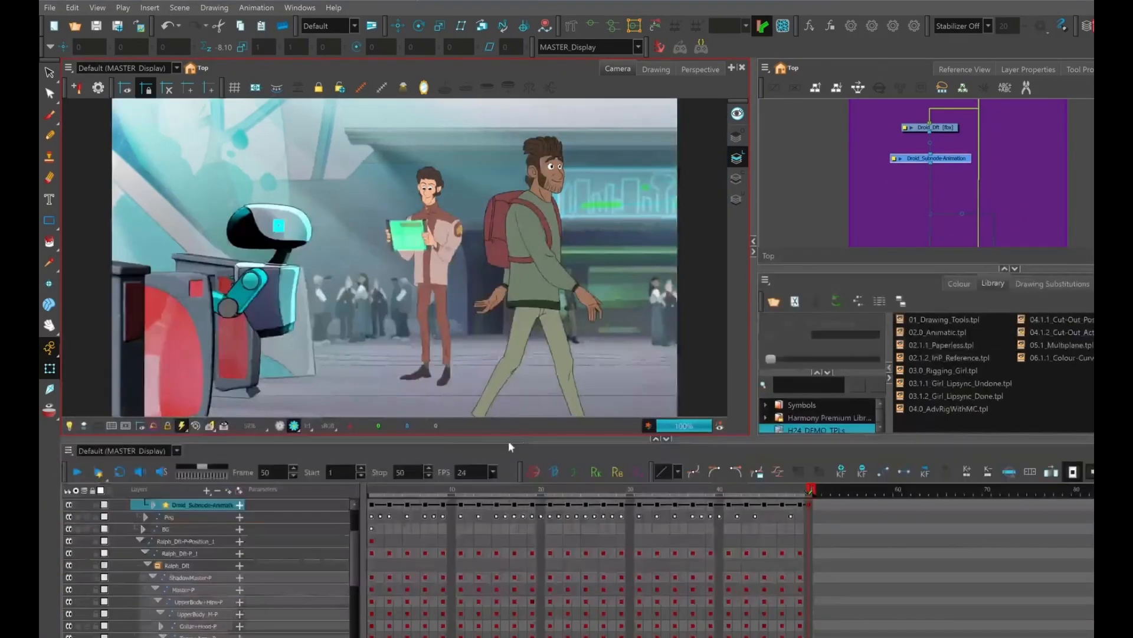
{"action": "left_click", "coordinate": [240, 505]}
{"action": "left_click_drag", "start_coordinate": [351, 543], "coordinate": [352, 576]}
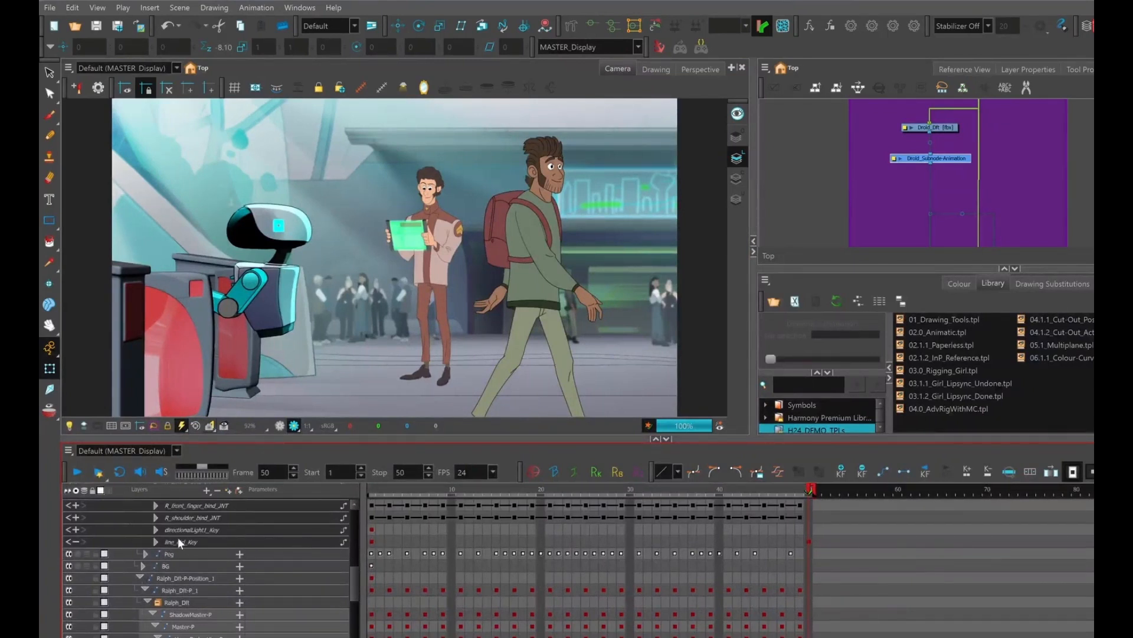
- Set the Scale parameter of the droid's line_ctrl_Key to 10 at frame 50
{"action": "left_click", "coordinate": [155, 542]}
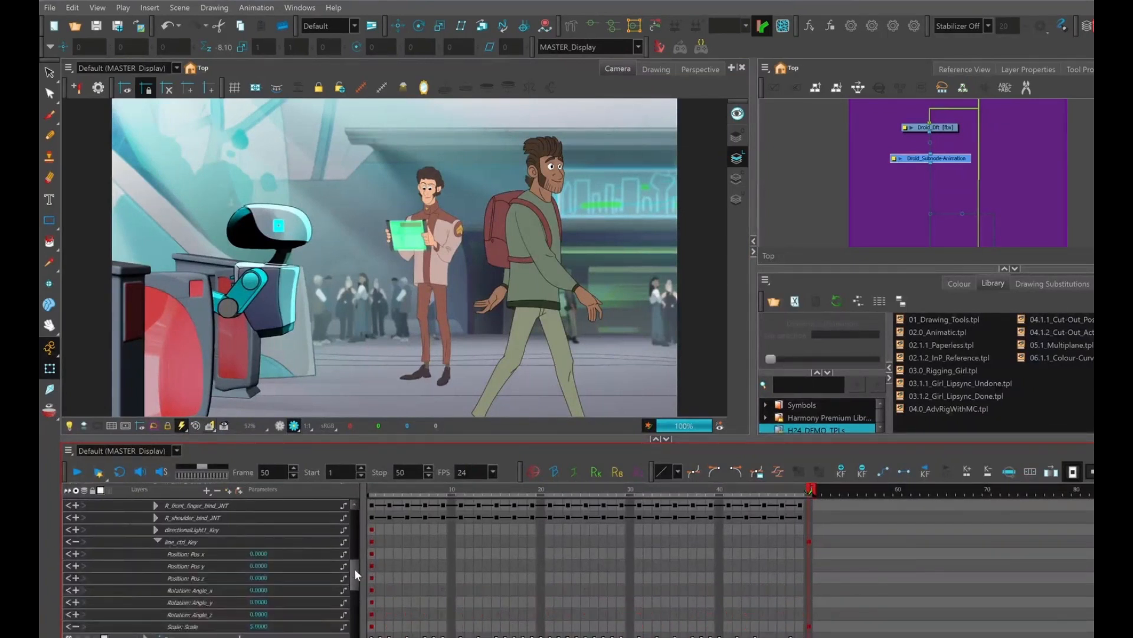
{"action": "left_click_drag", "start_coordinate": [354, 568], "coordinate": [353, 576]}
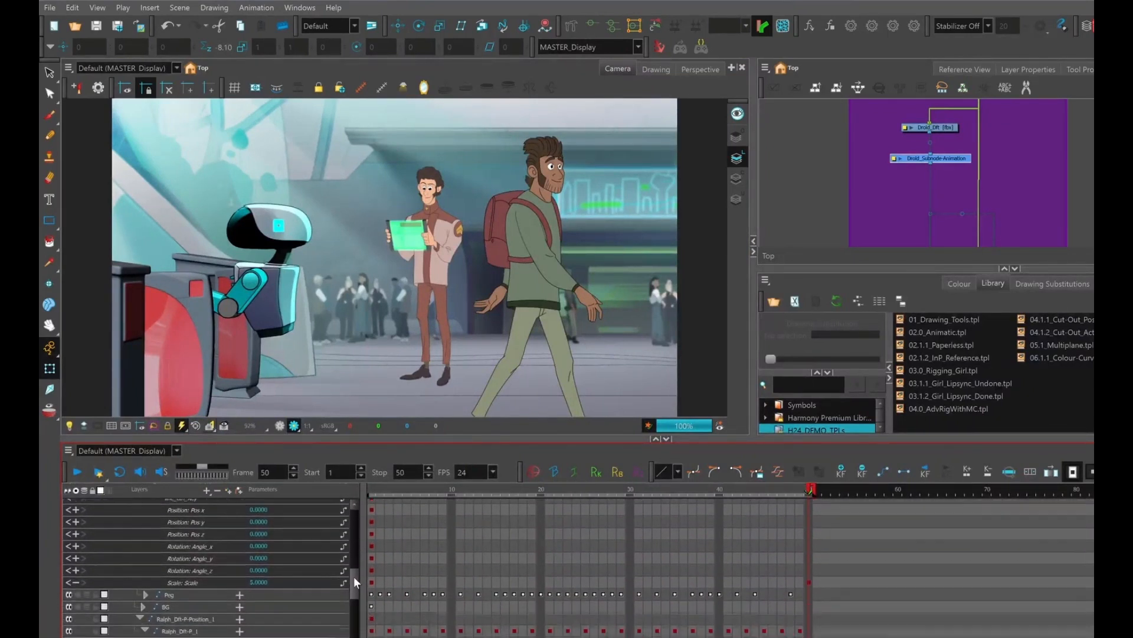
{"action": "double_click", "coordinate": [258, 583]}
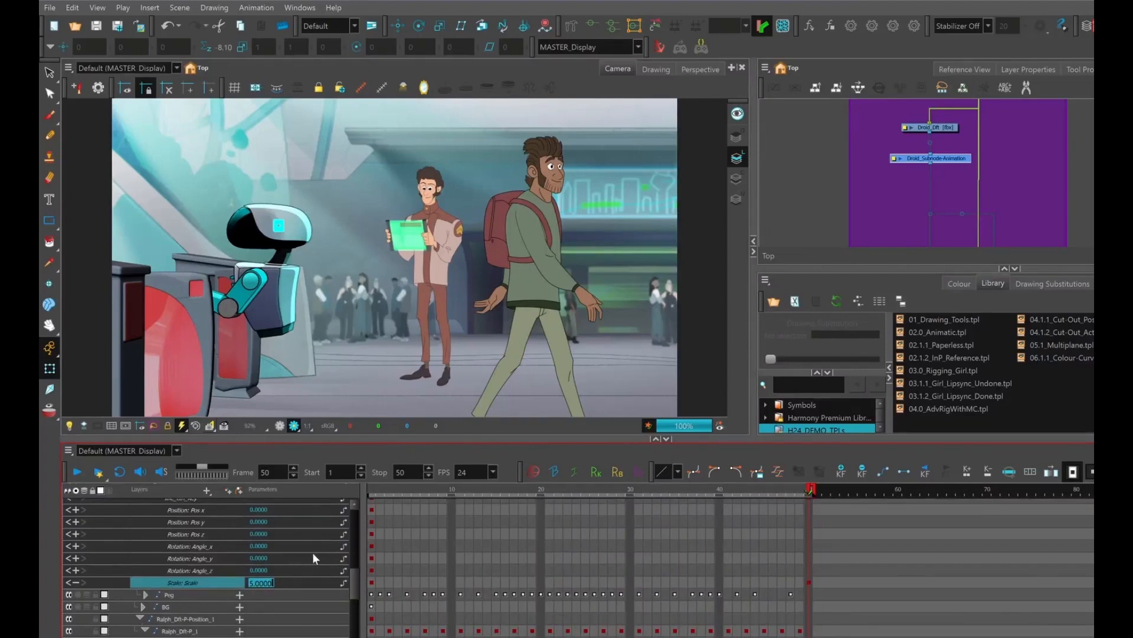
{"action": "type", "text": "10"}
{"action": "key", "text": "Return"}
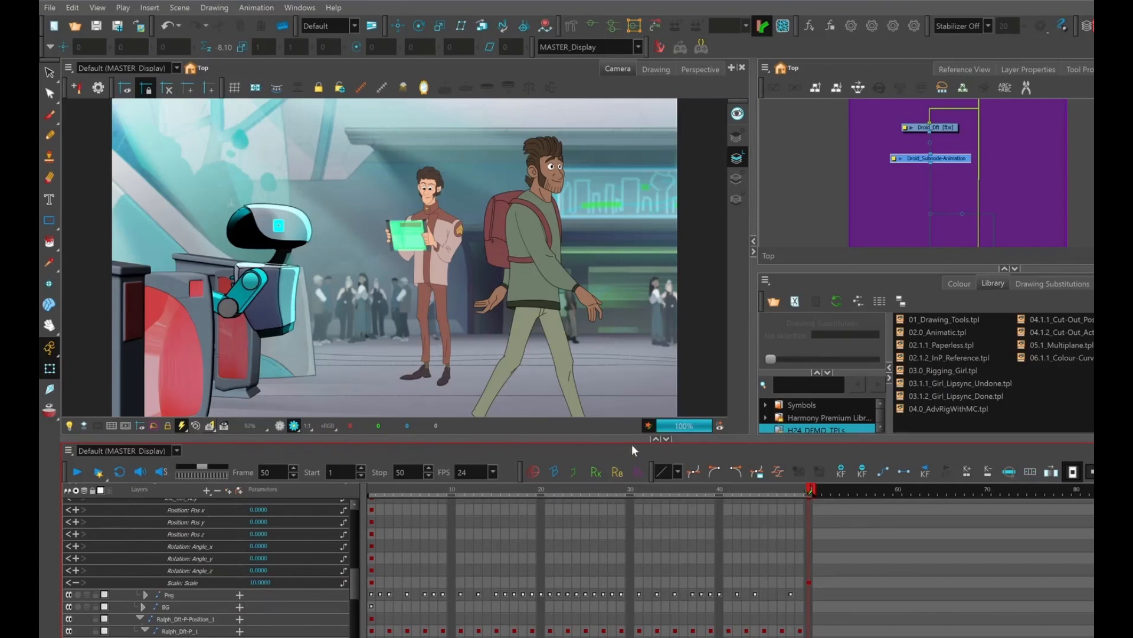
{"action": "left_click", "coordinate": [224, 424]}
{"action": "left_click", "coordinate": [224, 424]}
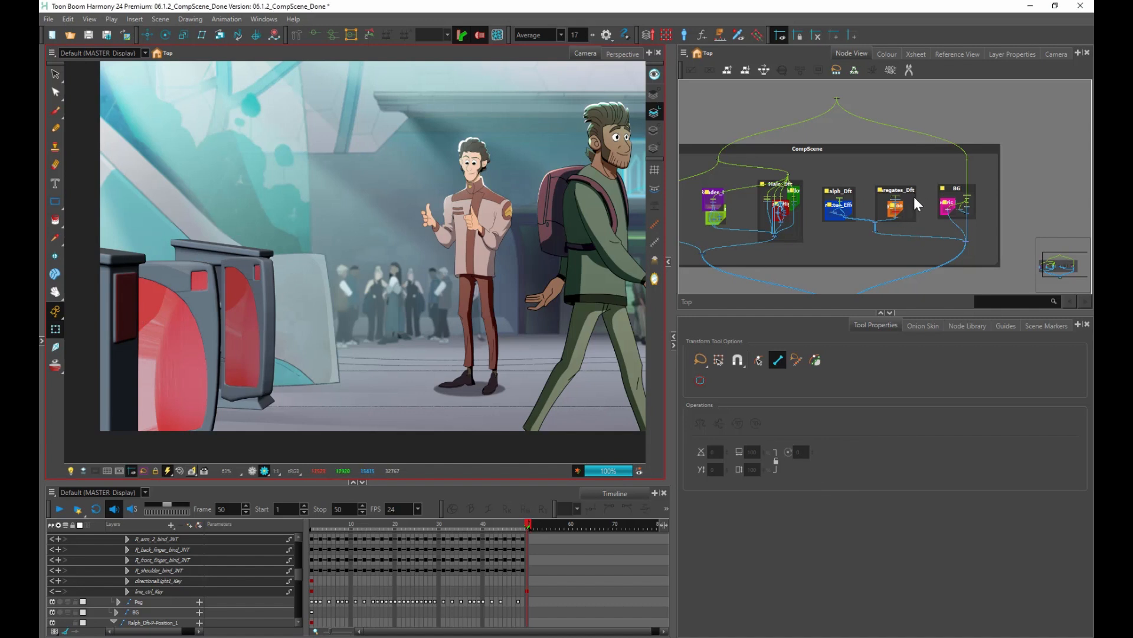
- Enable the Harmony_ToonShader node in the Faregates_Dft group
{"action": "scroll", "coordinate": [896, 215], "scroll_direction": "up", "scroll_amount": 5}
{"action": "scroll", "coordinate": [904, 201], "scroll_direction": "up", "scroll_amount": 4}
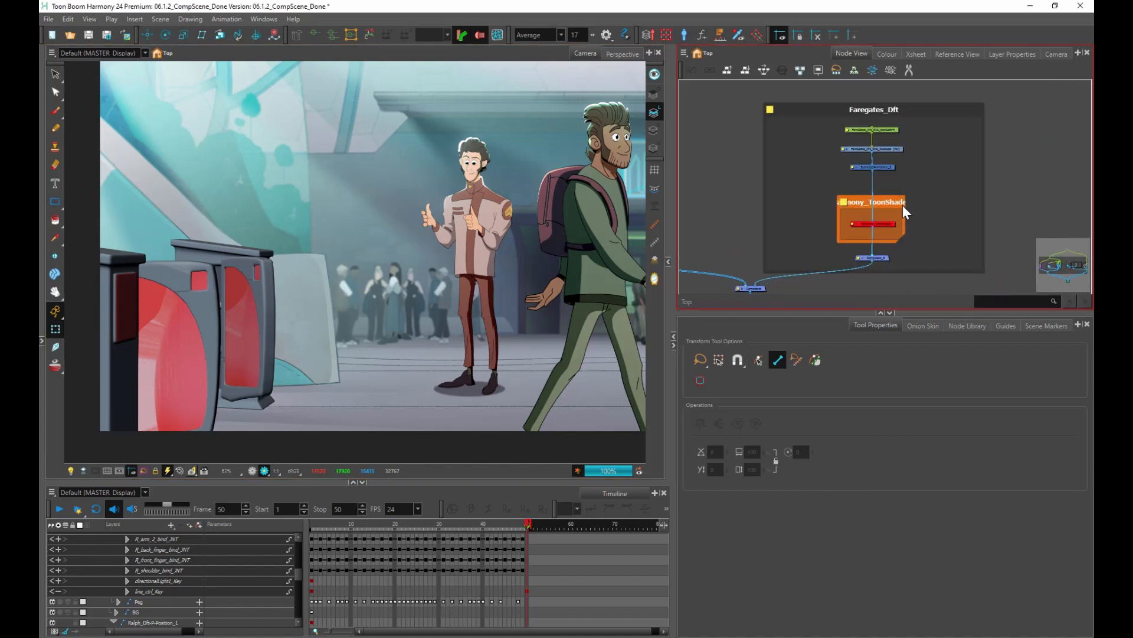
{"action": "scroll", "coordinate": [857, 247], "scroll_direction": "up", "scroll_amount": 3}
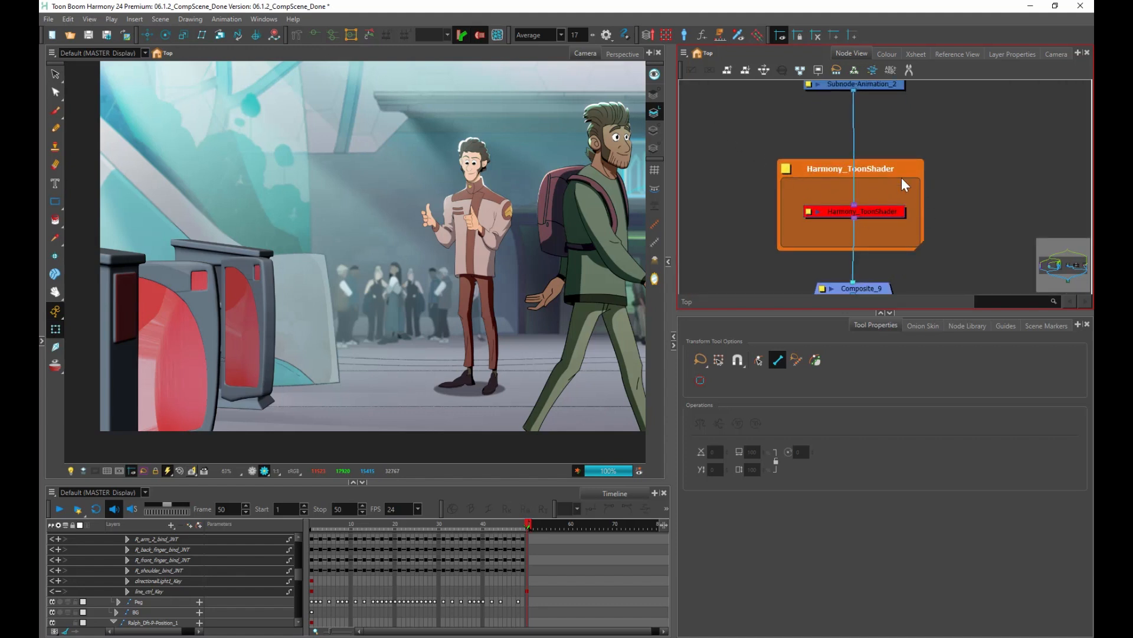
{"action": "left_click_drag", "start_coordinate": [896, 190], "coordinate": [814, 232]}
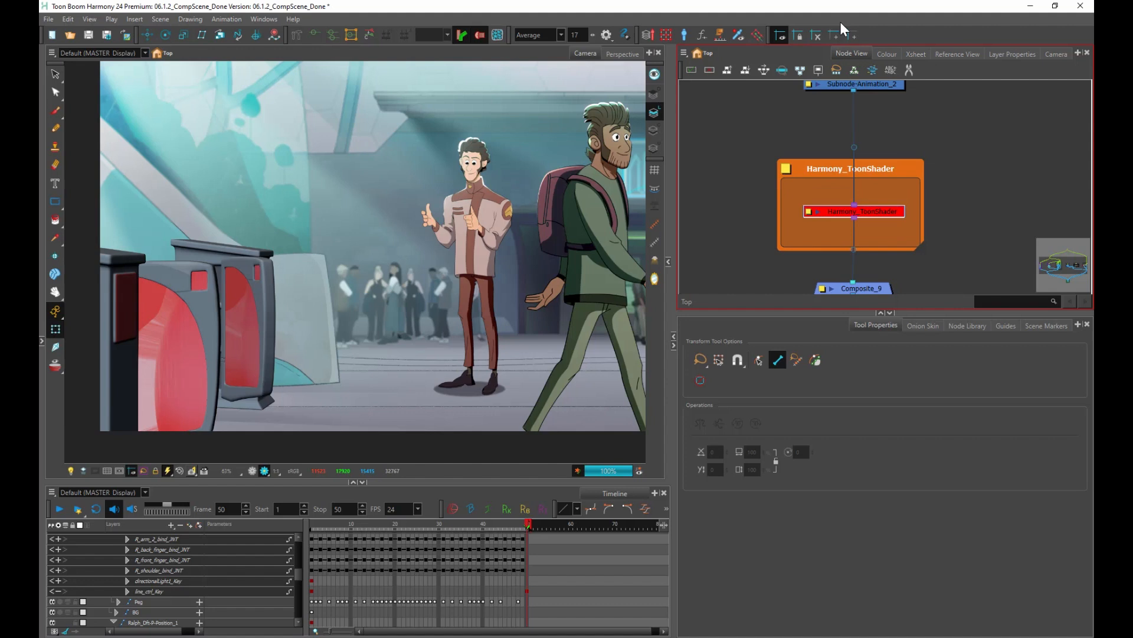
{"action": "left_click", "coordinate": [690, 70]}
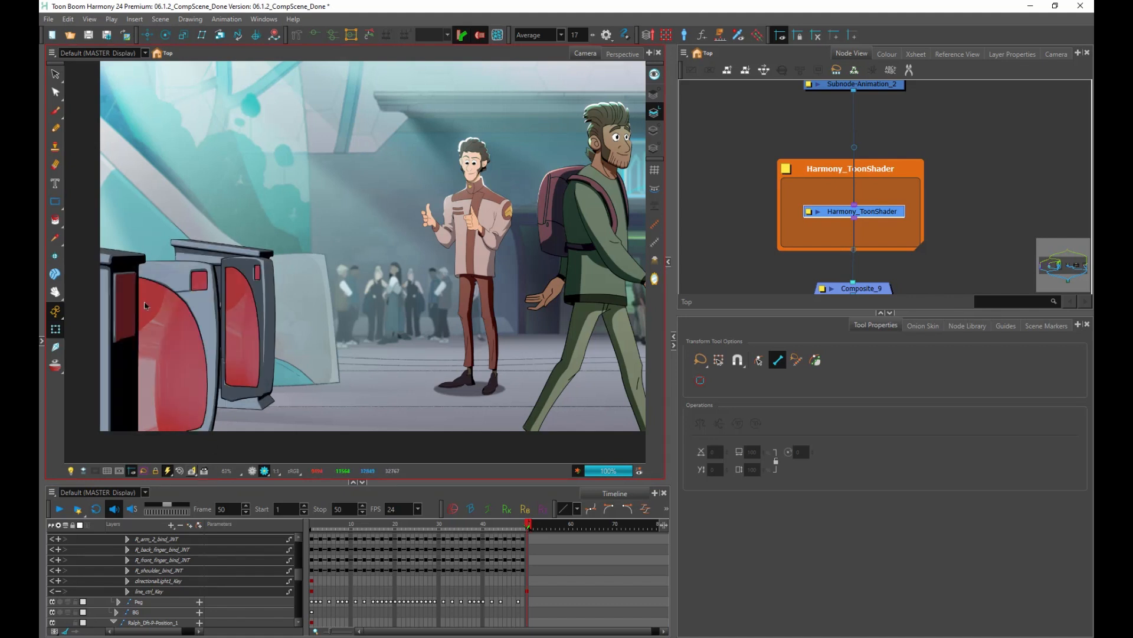
{"action": "left_click", "coordinate": [925, 242]}
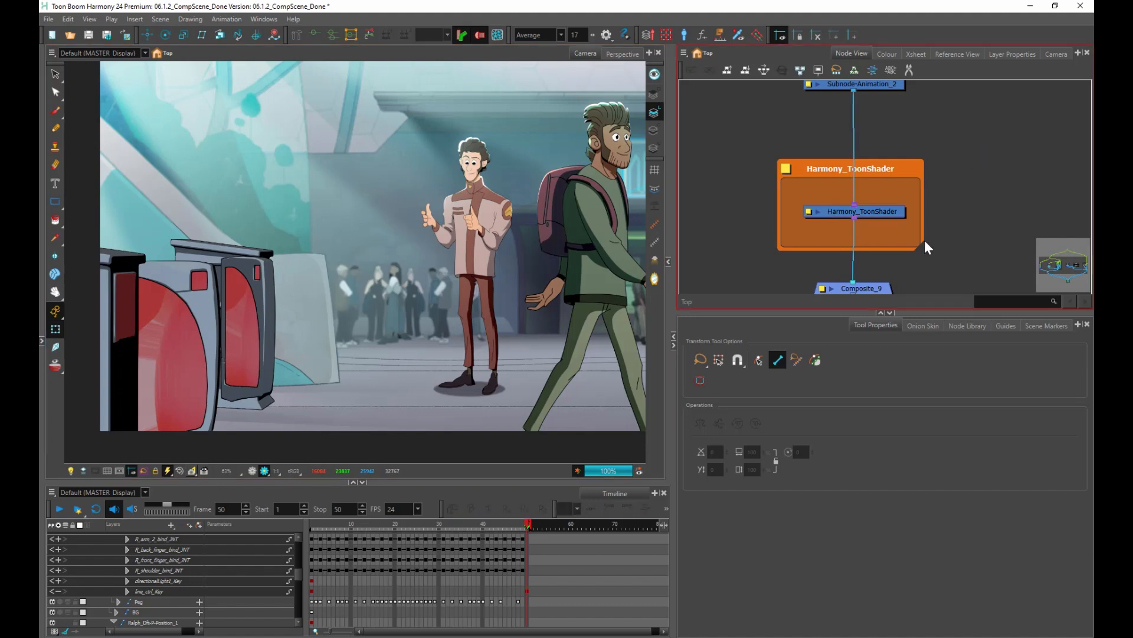
- Set the Line Width of the faregates' Harmony_ToonShader node to 20
{"action": "left_click", "coordinate": [808, 211]}
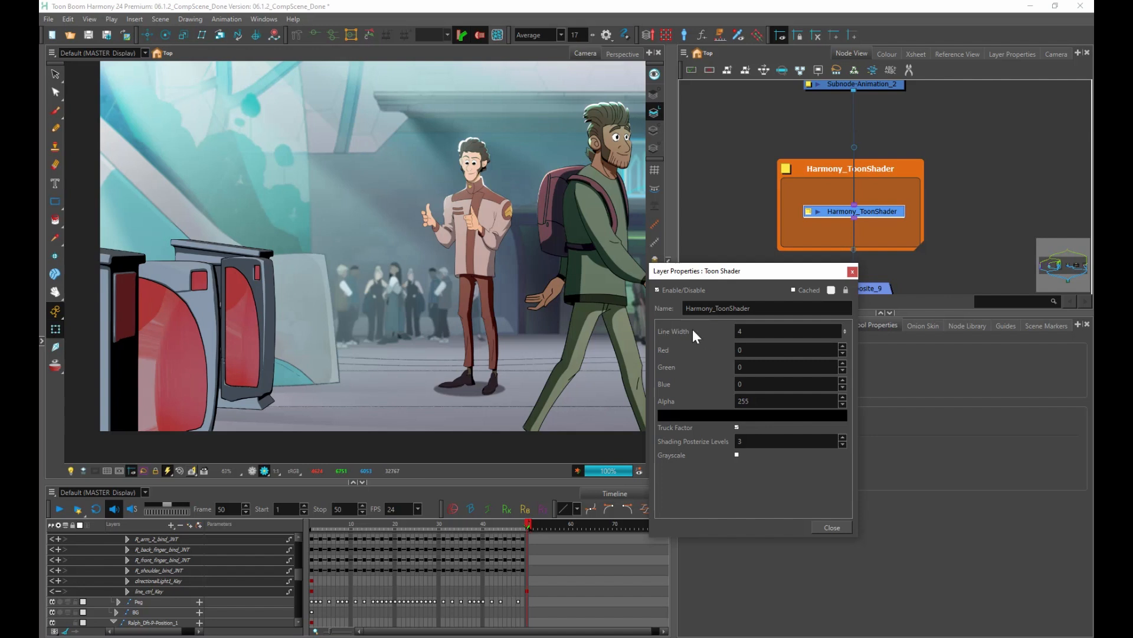
{"action": "left_click", "coordinate": [750, 329]}
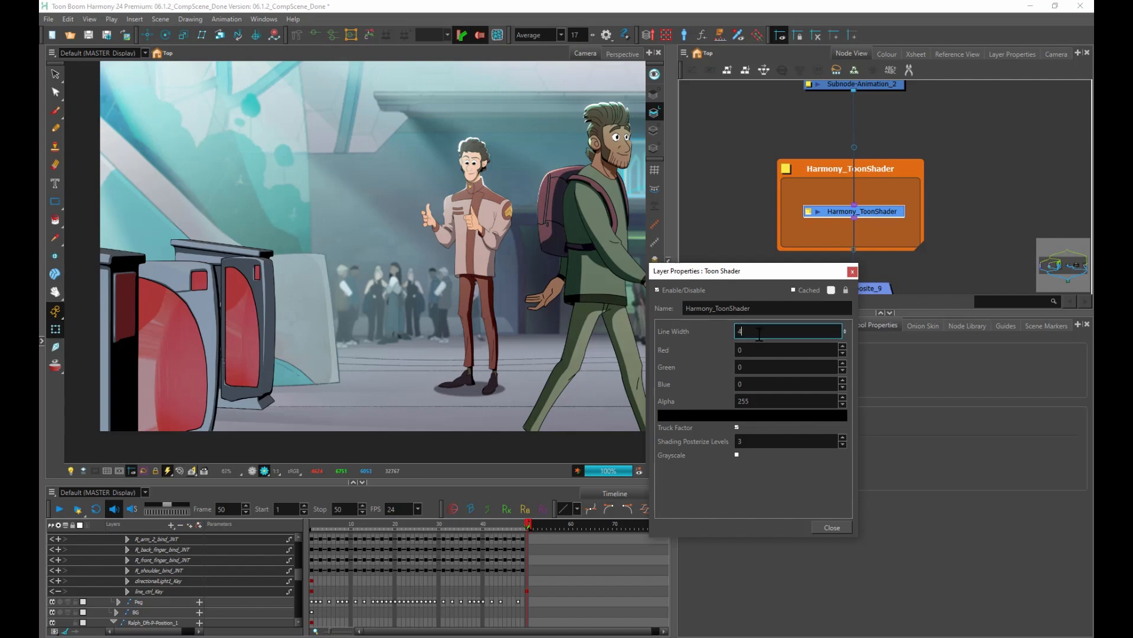
{"action": "type", "text": "20"}
{"action": "key", "text": "Return"}
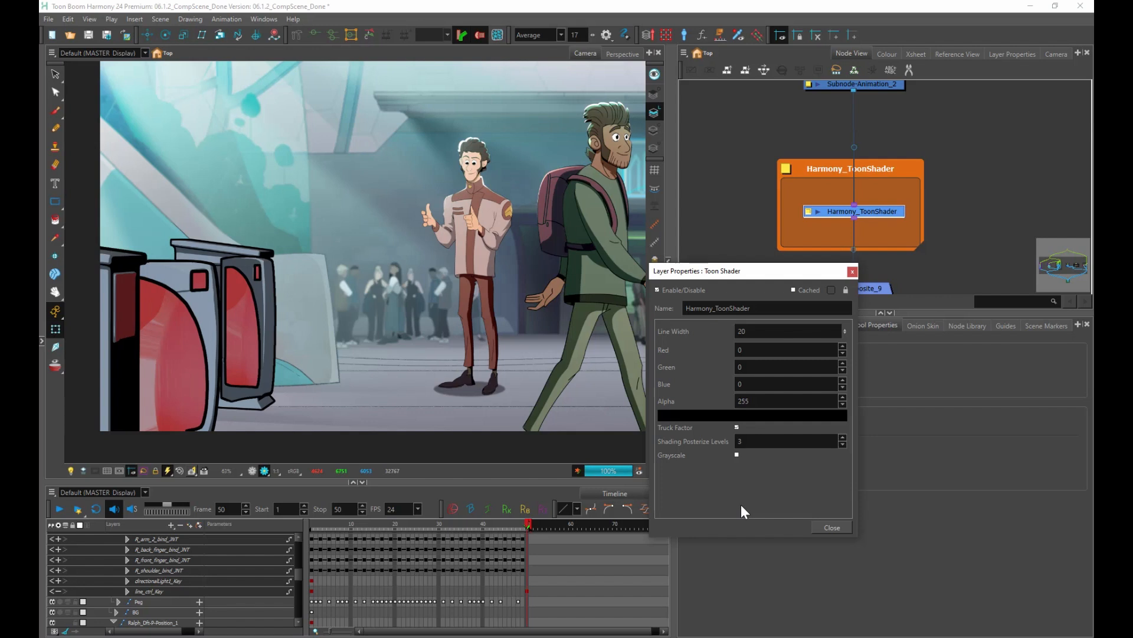
- Change the faregates' toon shader line colour to bright green, about RGB 0, 242, 76, and close the node's properties
{"action": "left_click", "coordinate": [727, 415]}
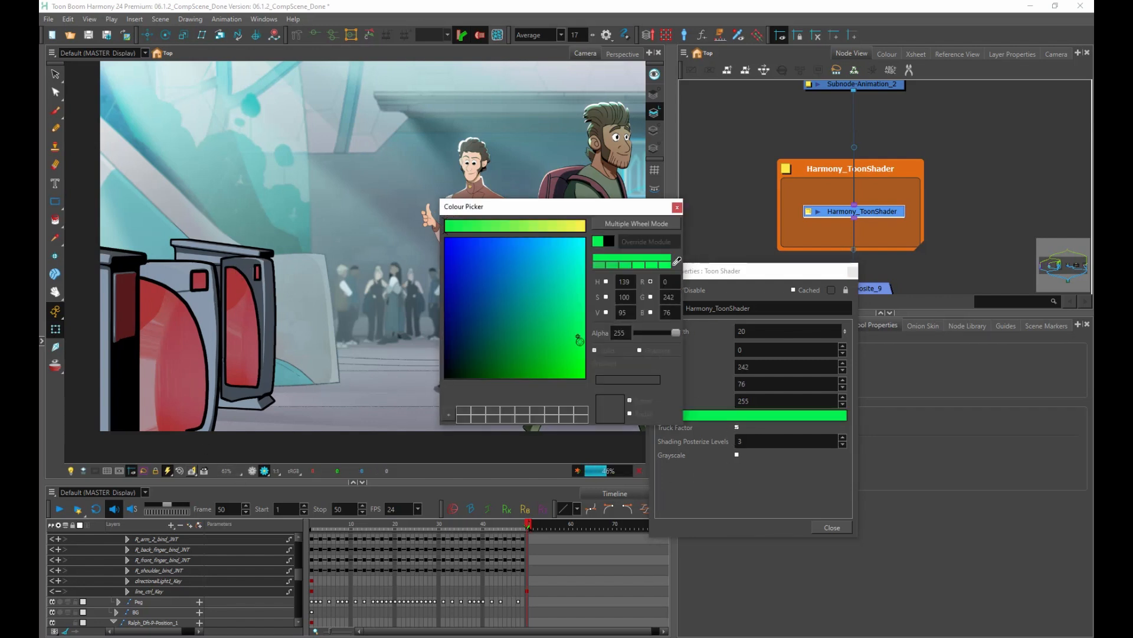
{"action": "left_click", "coordinate": [677, 207]}
{"action": "left_click", "coordinate": [852, 271]}
{"action": "left_click", "coordinate": [954, 154]}
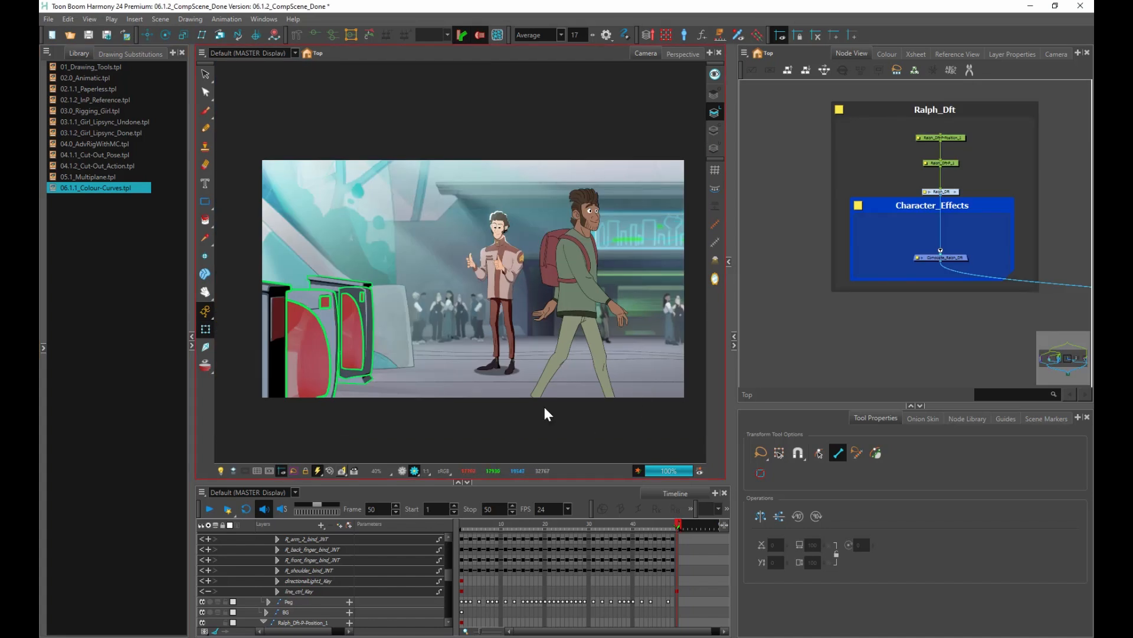
- Examine the Chara_With_Effects filter on the Composite_Ralph_Dft node in Ralph_Dft's Character_Effects backdrop
{"action": "scroll", "coordinate": [654, 294], "scroll_direction": "up", "scroll_amount": 1}
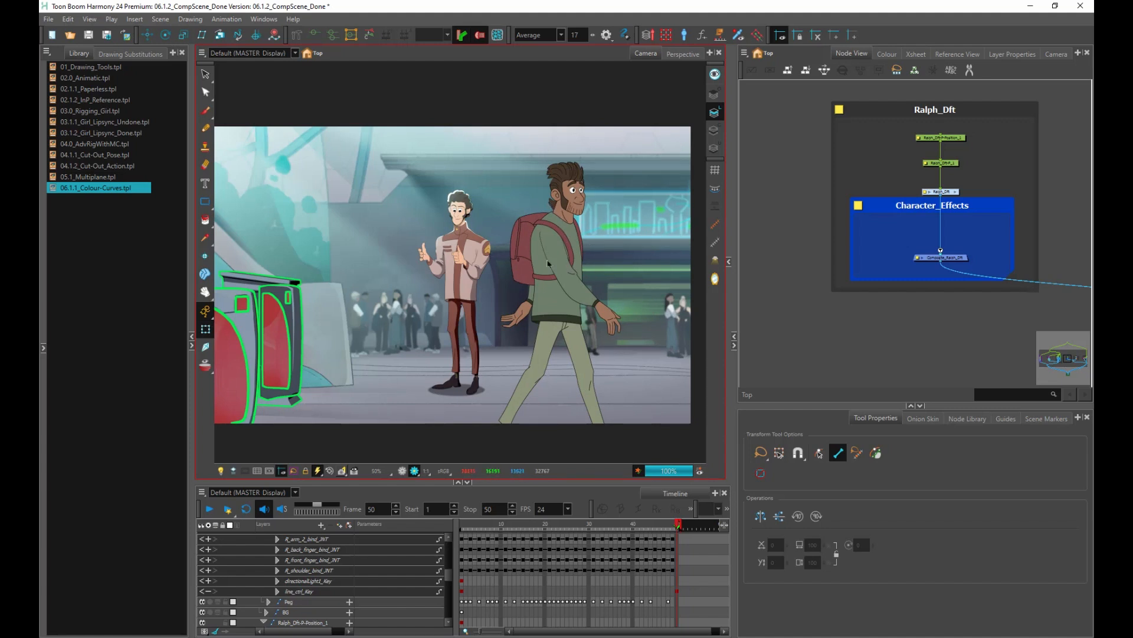
{"action": "scroll", "coordinate": [873, 304], "scroll_direction": "down", "scroll_amount": 4}
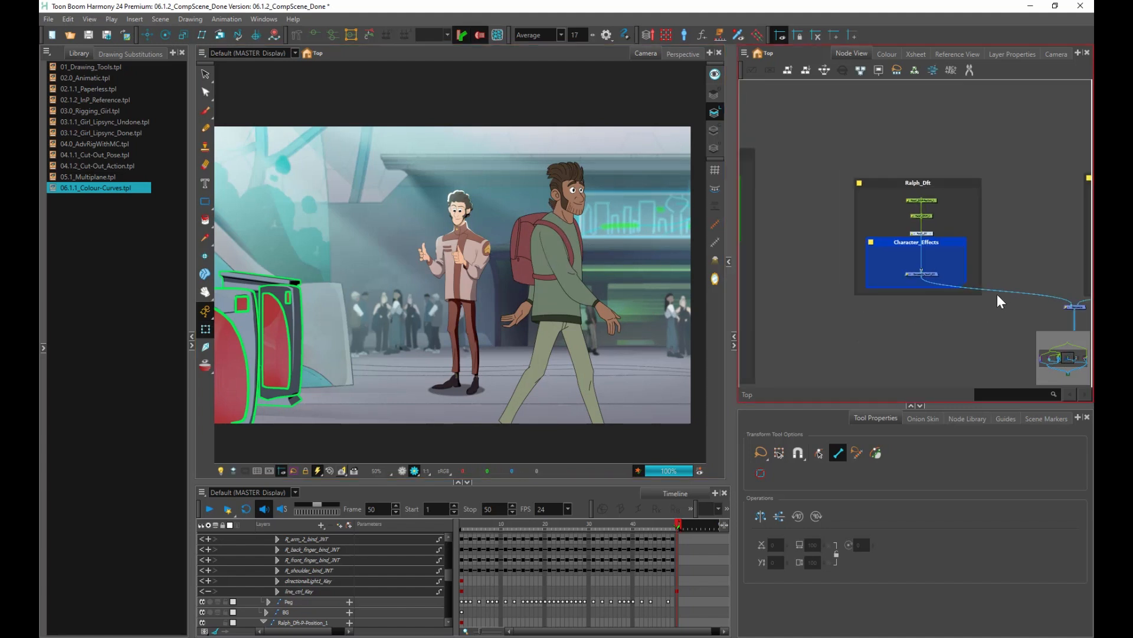
{"action": "scroll", "coordinate": [952, 272], "scroll_direction": "up", "scroll_amount": 5}
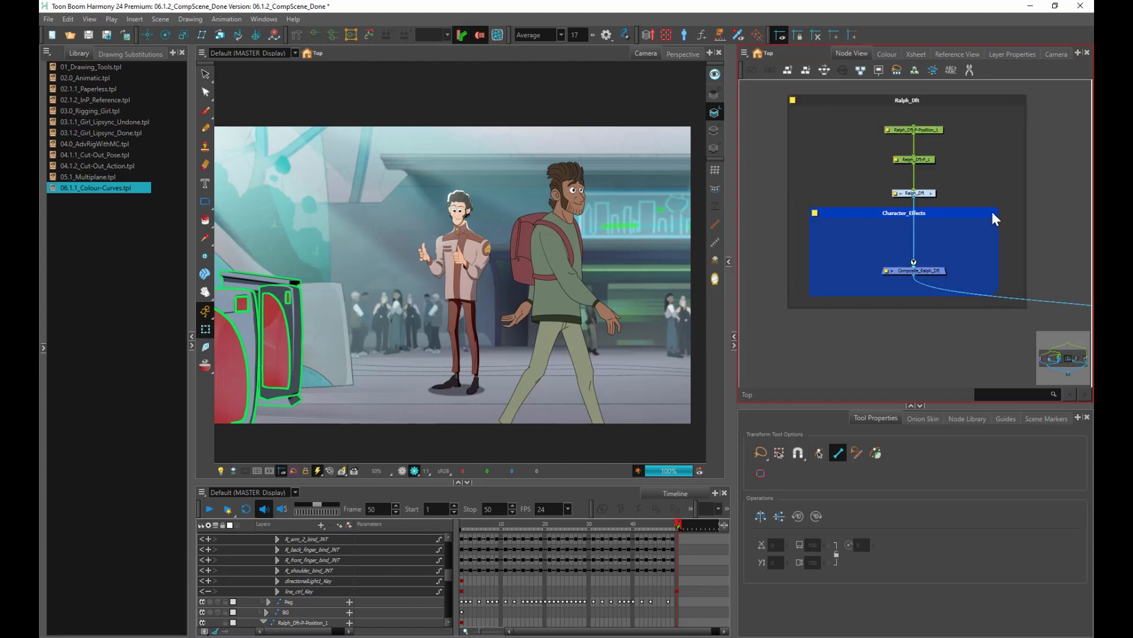
{"action": "scroll", "coordinate": [971, 259], "scroll_direction": "up", "scroll_amount": 3}
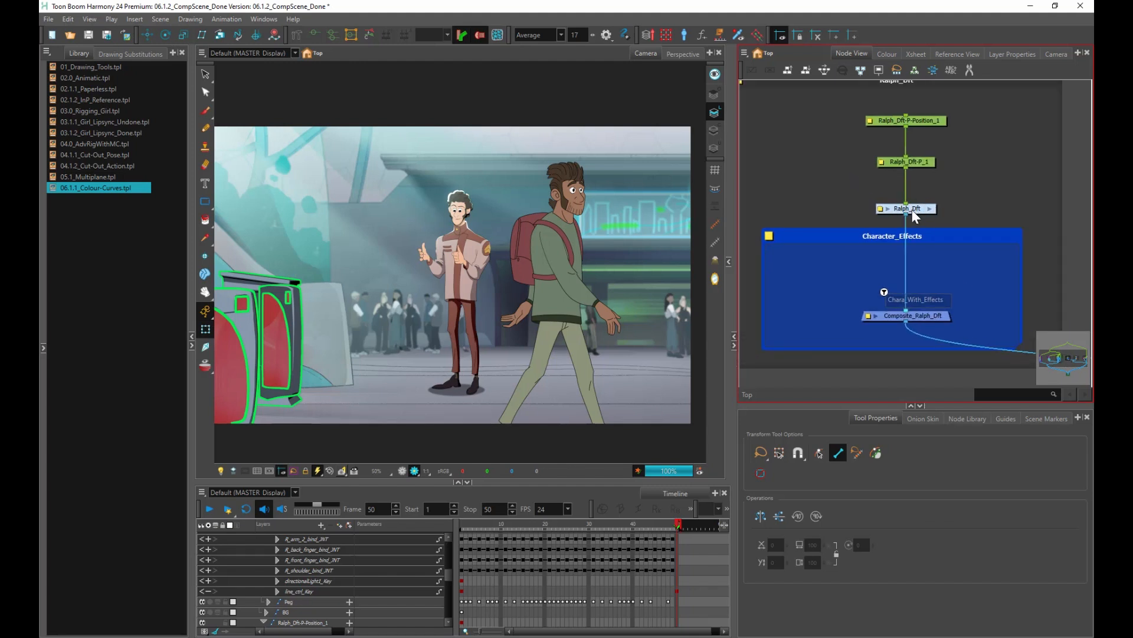
{"action": "scroll", "coordinate": [915, 263], "scroll_direction": "up", "scroll_amount": 2}
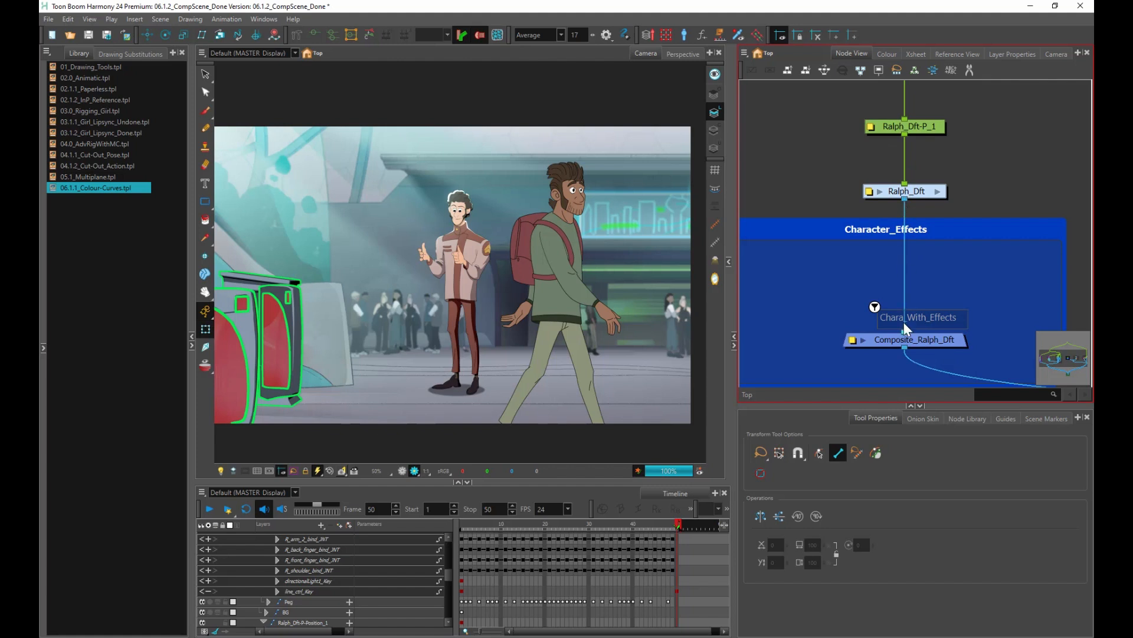
{"action": "scroll", "coordinate": [935, 260], "scroll_direction": "up", "scroll_amount": 2}
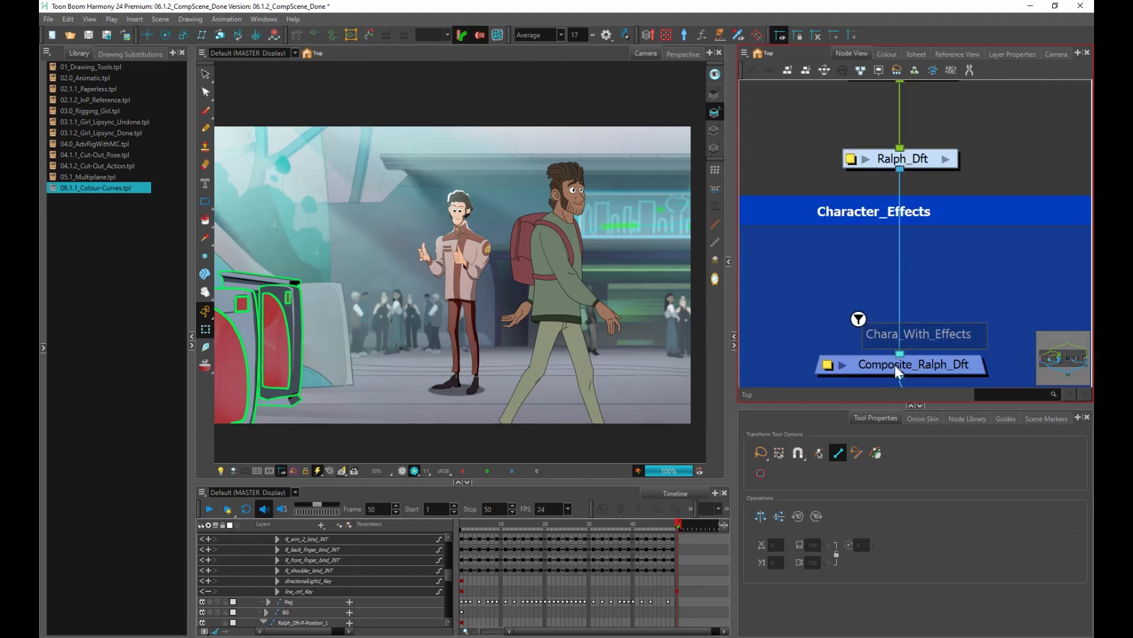
{"action": "scroll", "coordinate": [901, 367], "scroll_direction": "up", "scroll_amount": 1}
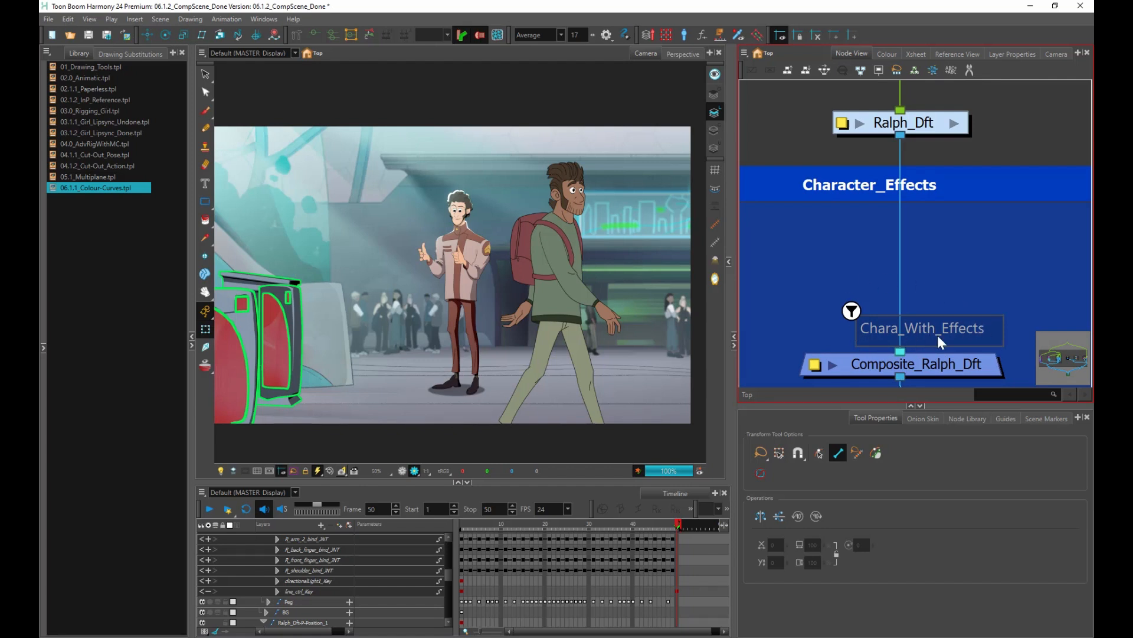
- Enter the Ralph_Dft group, examine the Chara_With_Effects tag on its COMP_Setup node, and return to the top level
{"action": "left_click", "coordinate": [955, 124]}
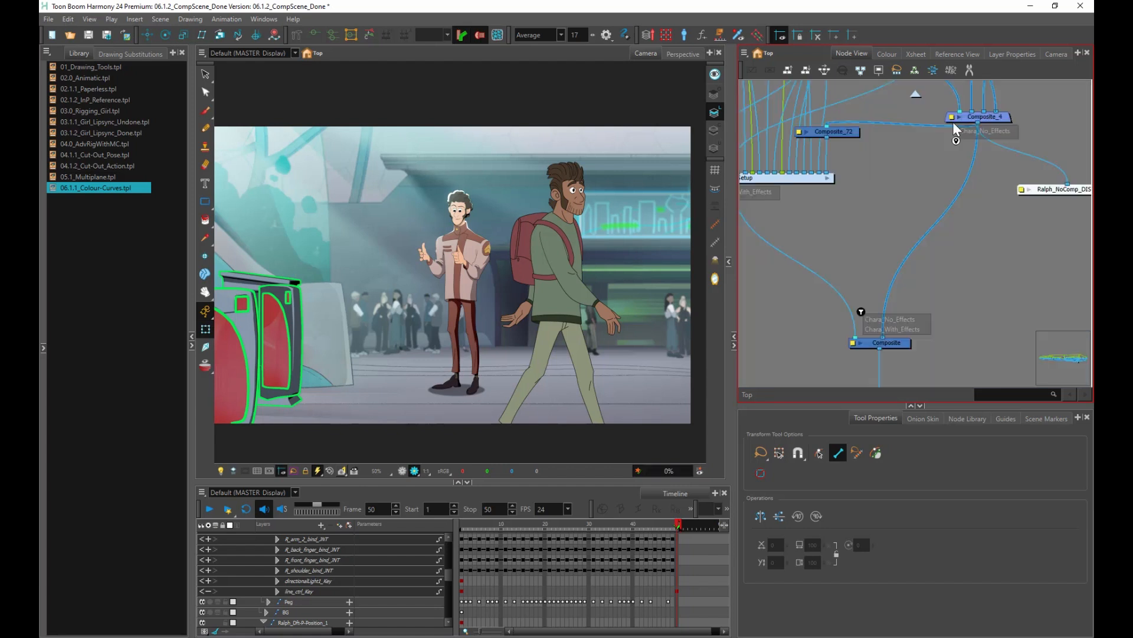
{"action": "scroll", "coordinate": [951, 127], "scroll_direction": "up", "scroll_amount": 3}
{"action": "scroll", "coordinate": [853, 204], "scroll_direction": "up", "scroll_amount": 6}
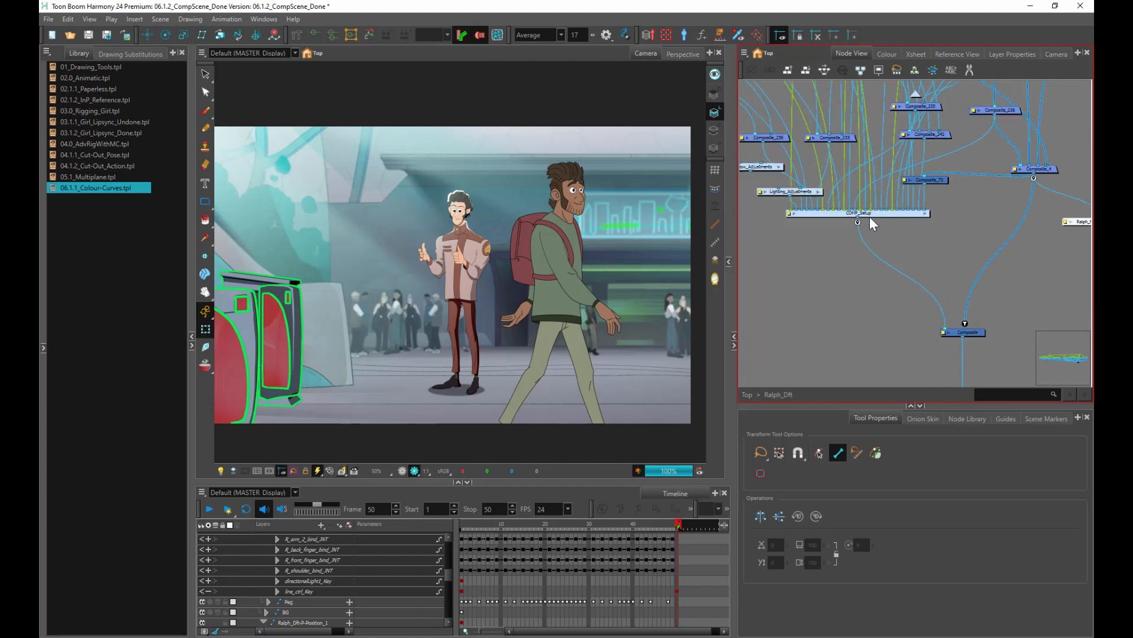
{"action": "scroll", "coordinate": [836, 254], "scroll_direction": "up", "scroll_amount": 2}
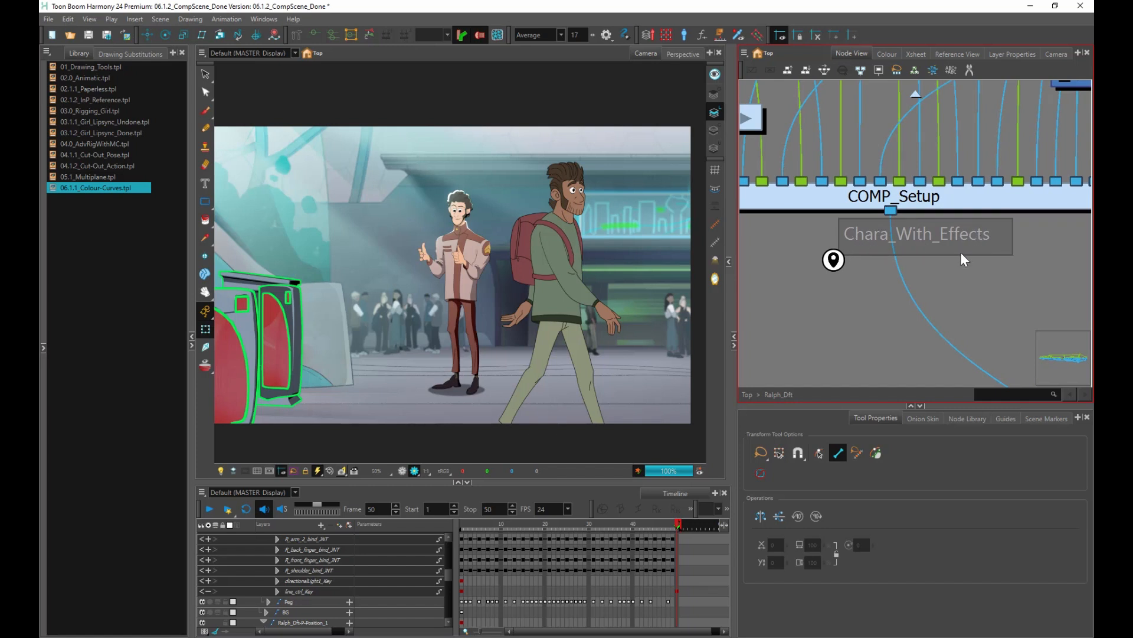
{"action": "scroll", "coordinate": [853, 304], "scroll_direction": "down", "scroll_amount": 4}
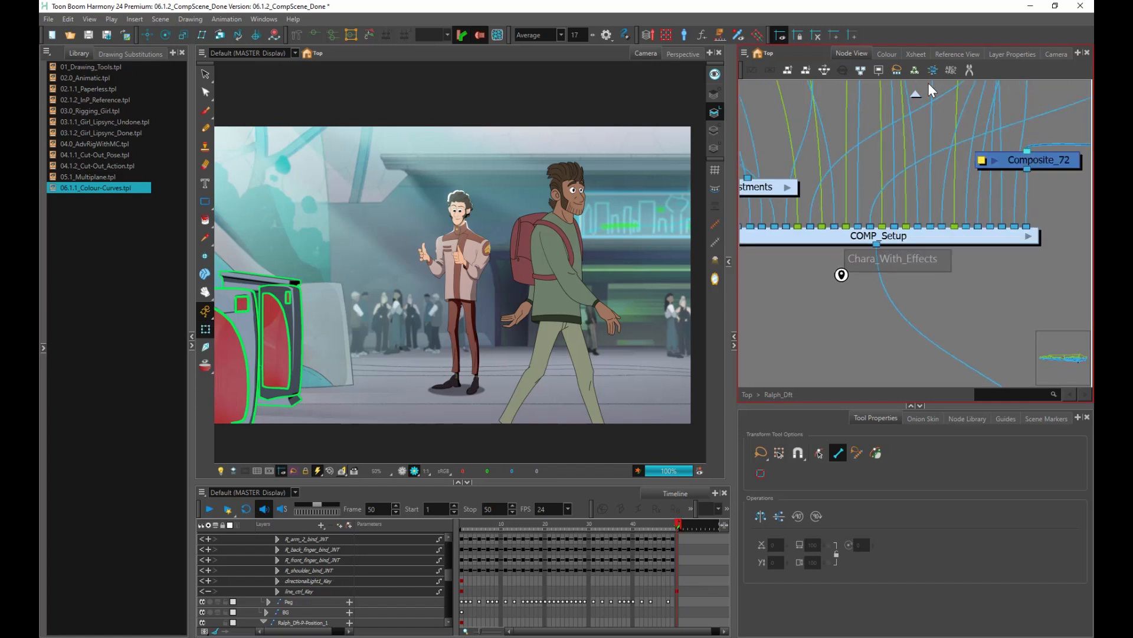
{"action": "left_click", "coordinate": [916, 95]}
- Turn off the Inverted option of the Chara_With_Effects filter on the Composite_Ralph_Dft node
{"action": "scroll", "coordinate": [921, 113], "scroll_direction": "down", "scroll_amount": 4}
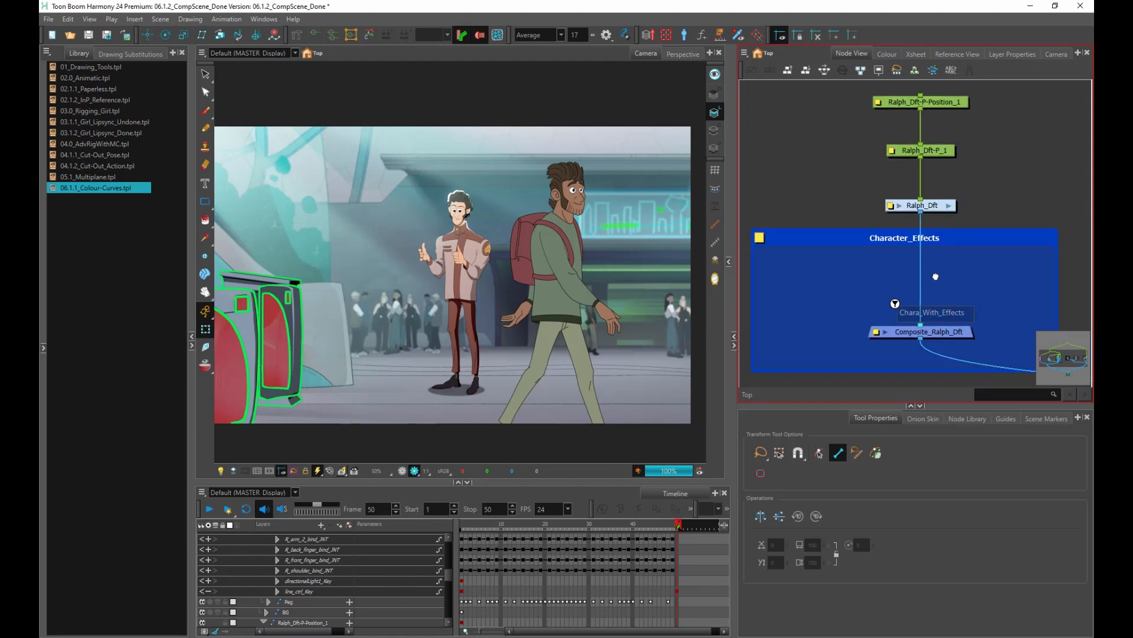
{"action": "left_click_drag", "start_coordinate": [916, 319], "coordinate": [940, 258]}
{"action": "scroll", "coordinate": [939, 258], "scroll_direction": "up", "scroll_amount": 4}
{"action": "scroll", "coordinate": [940, 289], "scroll_direction": "up", "scroll_amount": 1}
{"action": "left_click", "coordinate": [876, 231]}
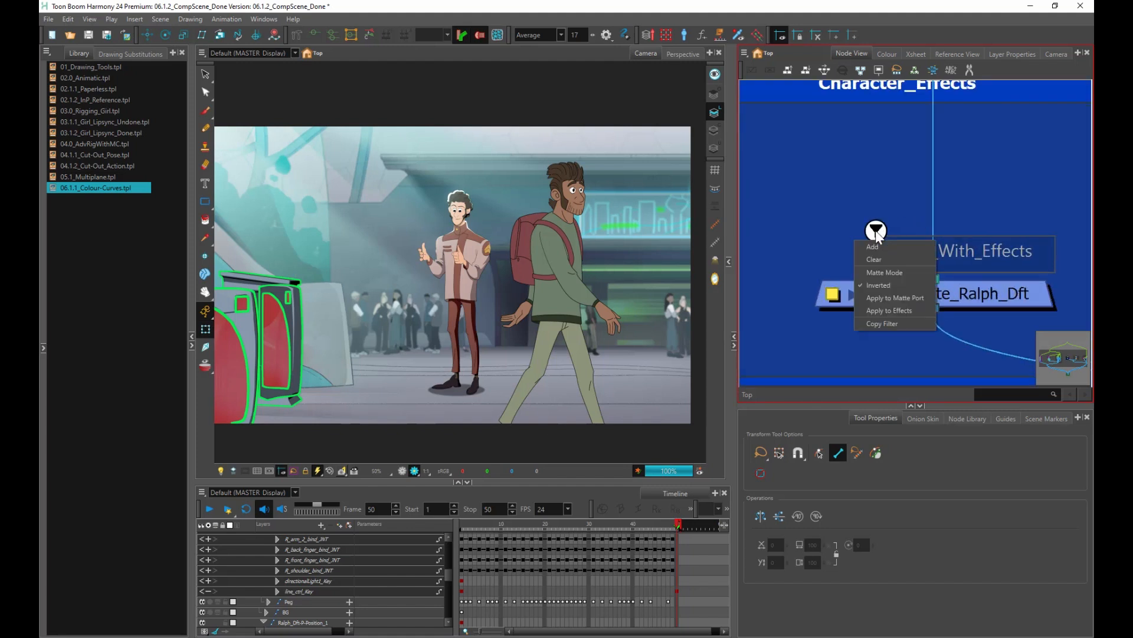
{"action": "left_click", "coordinate": [890, 287]}
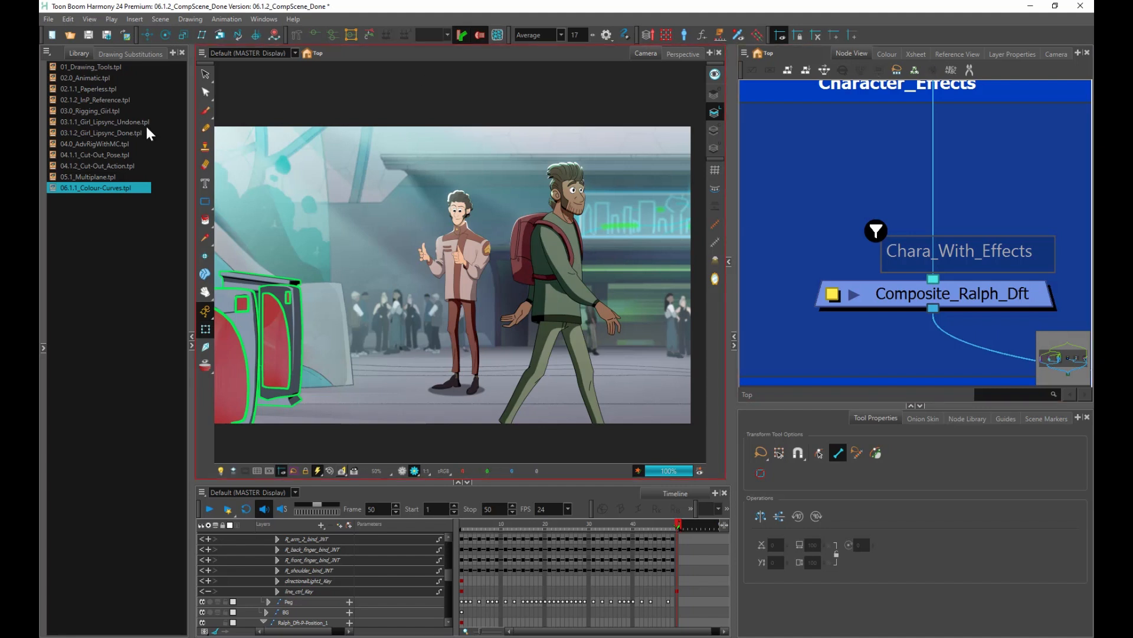
- Add the 06.1.1_Colour-Curves library template to the Character_Effects backdrop and place it beside the Ralph_Dft connection
{"action": "left_click_drag", "start_coordinate": [96, 188], "coordinate": [415, 345]}
{"action": "left_click_drag", "start_coordinate": [804, 177], "coordinate": [811, 184]}
{"action": "scroll", "coordinate": [813, 195], "scroll_direction": "down", "scroll_amount": 3}
{"action": "left_click_drag", "start_coordinate": [850, 278], "coordinate": [848, 307]}
{"action": "left_click_drag", "start_coordinate": [893, 239], "coordinate": [839, 236]}
{"action": "left_click_drag", "start_coordinate": [949, 215], "coordinate": [1026, 212]}
{"action": "left_click_drag", "start_coordinate": [928, 227], "coordinate": [904, 211]}
{"action": "left_click_drag", "start_coordinate": [975, 219], "coordinate": [968, 211]}
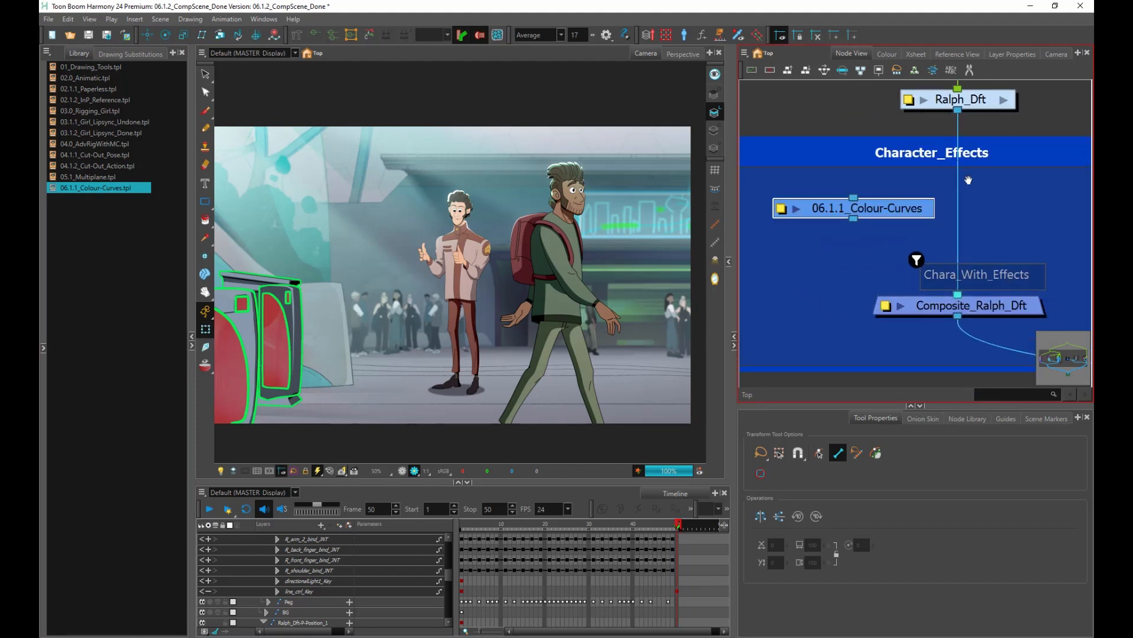
- Wire 06.1.1_Colour-Curves between Ralph_Dft and a separate port of Composite_Ralph_Dft, keeping Ralph_Dft's direct connection to the composite
{"action": "scroll", "coordinate": [874, 130], "scroll_direction": "up", "scroll_amount": 2}
{"action": "left_click_drag", "start_coordinate": [973, 126], "coordinate": [867, 210]}
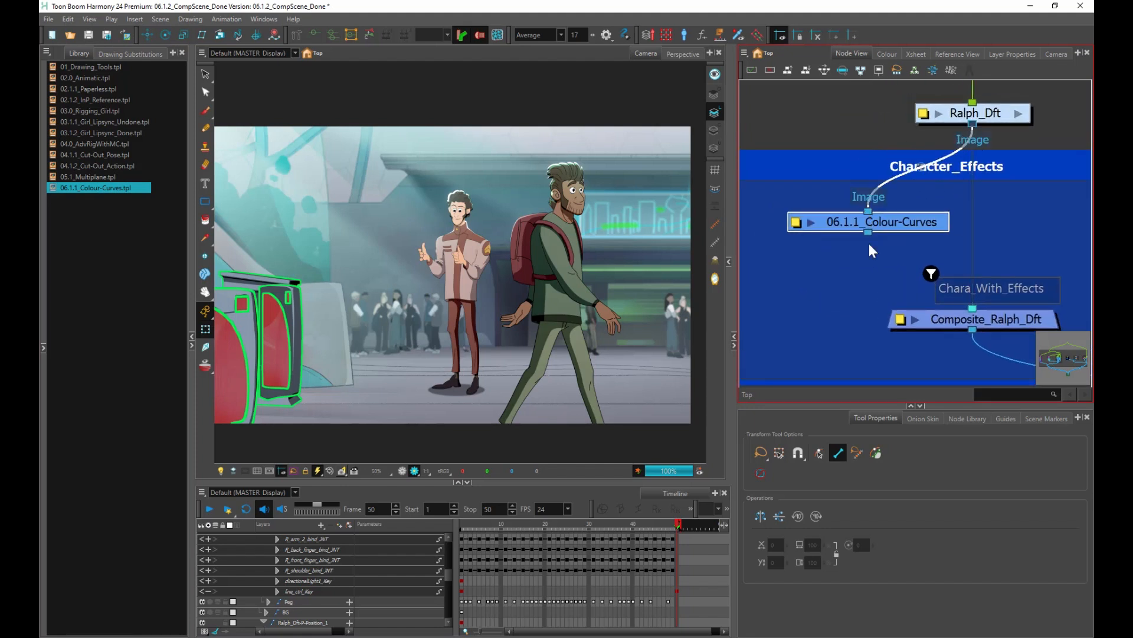
{"action": "key", "text": "ctrl+z"}
{"action": "left_click_drag", "start_coordinate": [875, 313], "coordinate": [825, 306]}
{"action": "left_click_drag", "start_coordinate": [843, 218], "coordinate": [834, 218]}
{"action": "left_click_drag", "start_coordinate": [823, 257], "coordinate": [922, 312]}
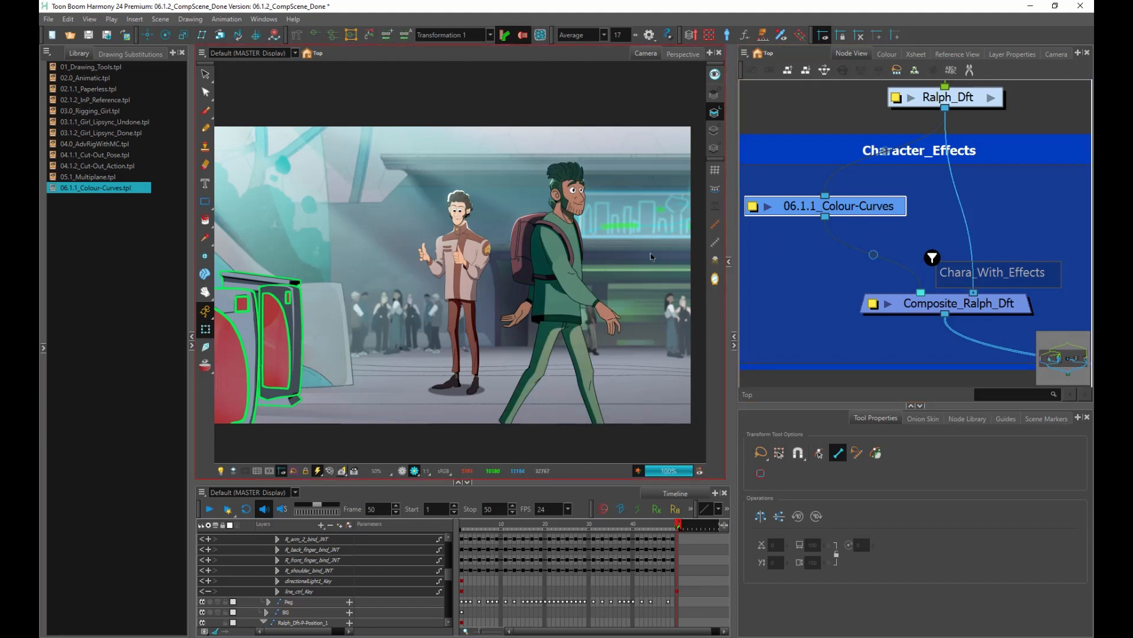
- Add a Bag_Comp filter to the input port of the 06.1.1_Colour-Curves node
{"action": "left_click_drag", "start_coordinate": [831, 216], "coordinate": [873, 258]}
{"action": "scroll", "coordinate": [874, 263], "scroll_direction": "up", "scroll_amount": 2}
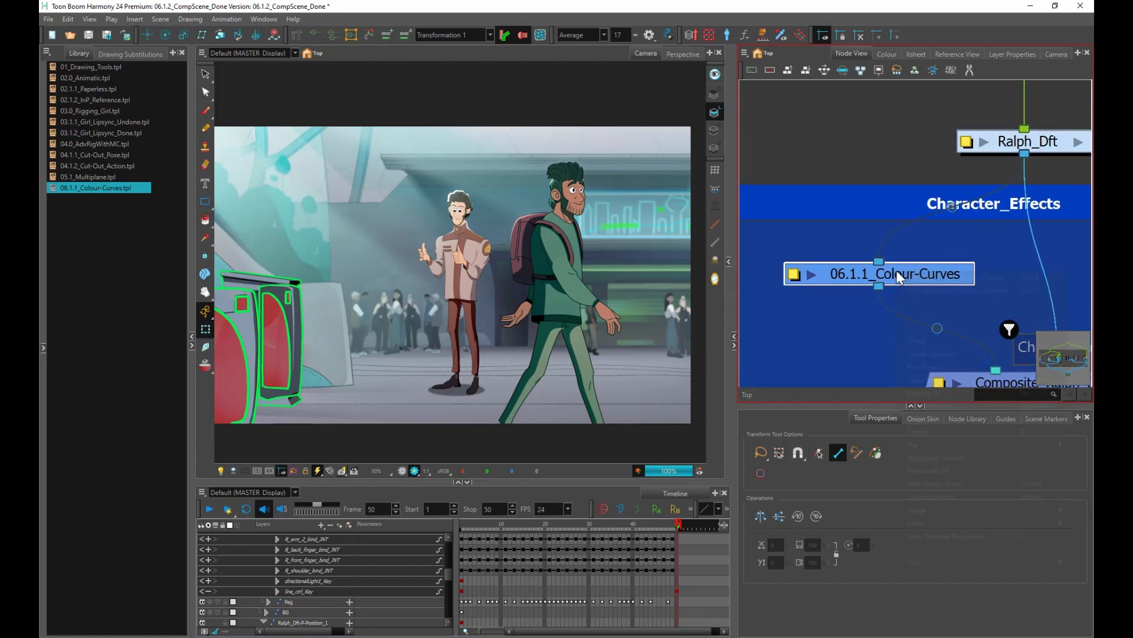
{"action": "right_click", "coordinate": [896, 273]}
{"action": "mouse_move", "coordinate": [947, 366]}
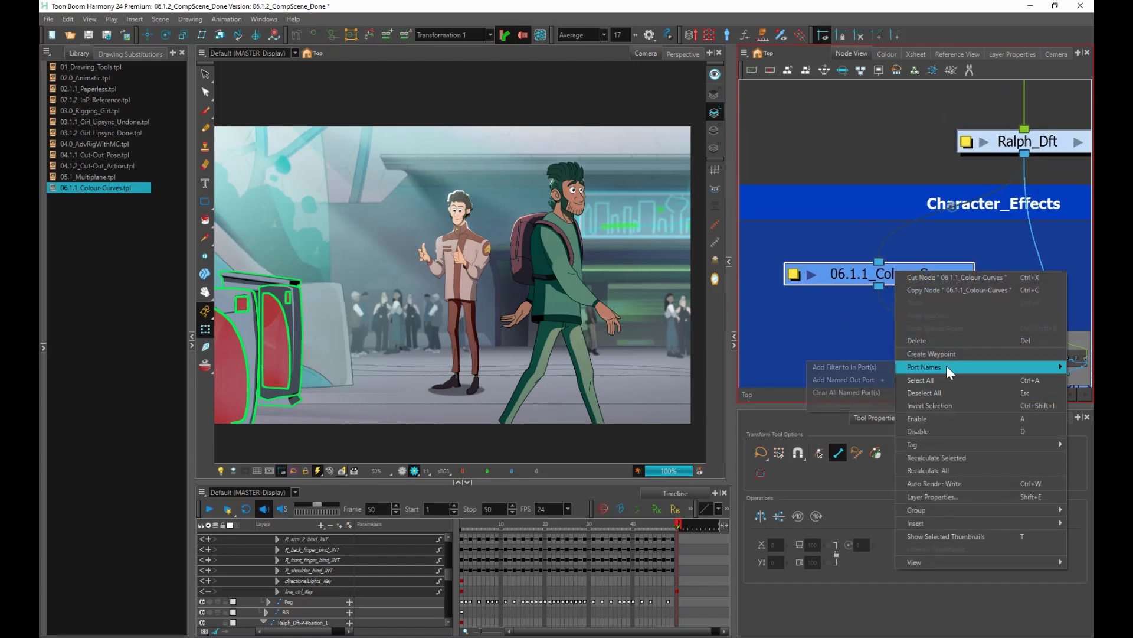
{"action": "left_click", "coordinate": [862, 367]}
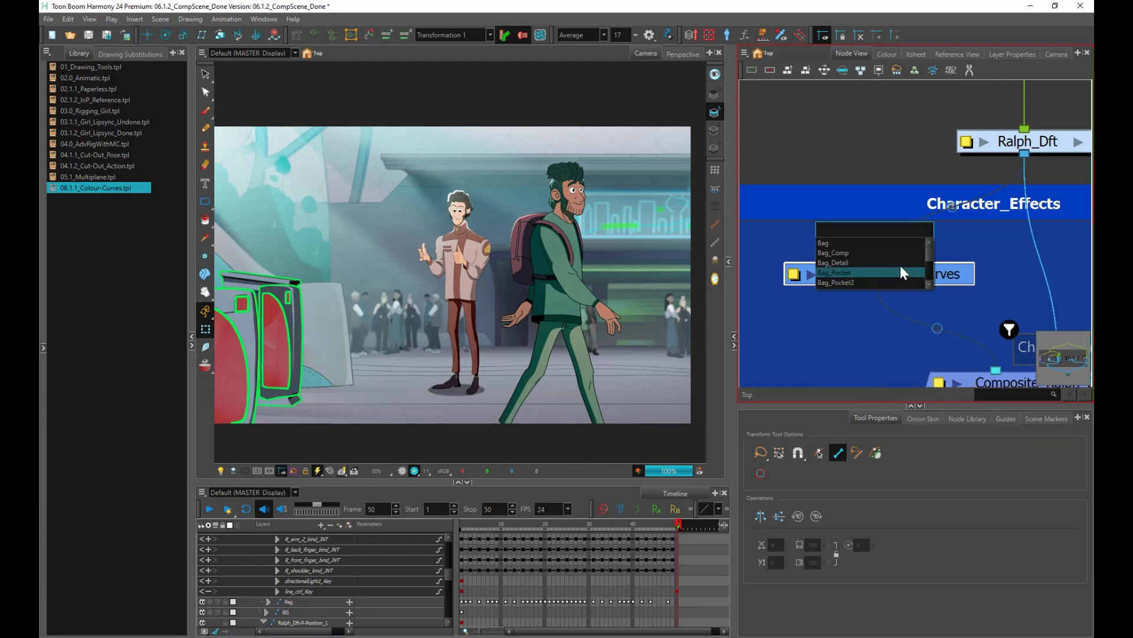
{"action": "left_click", "coordinate": [842, 253]}
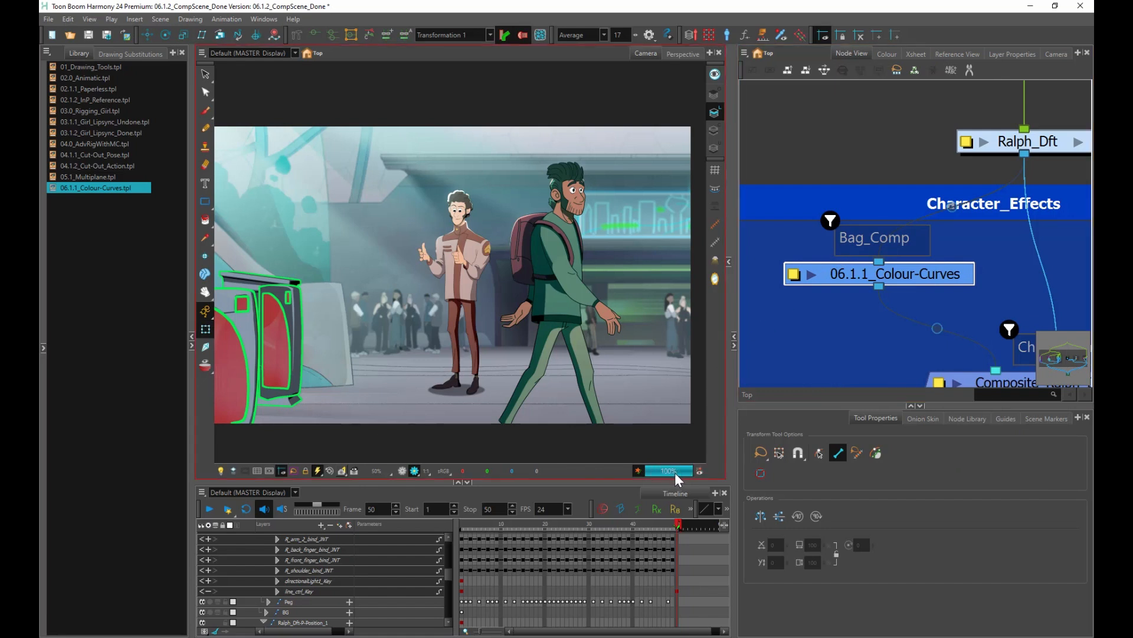
- Add BagStraps_Comp to the input port filter of the 06.1.1_Colour-Curves node
{"action": "right_click", "coordinate": [895, 238]}
{"action": "left_click", "coordinate": [922, 244]}
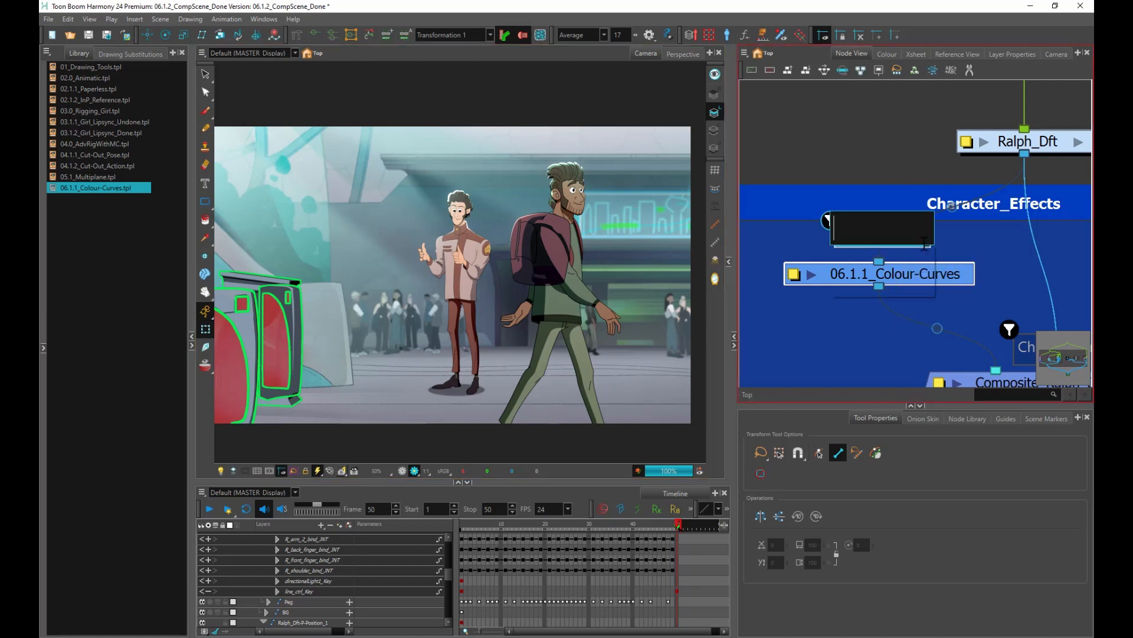
{"action": "scroll", "coordinate": [929, 290], "scroll_direction": "down", "scroll_amount": 1}
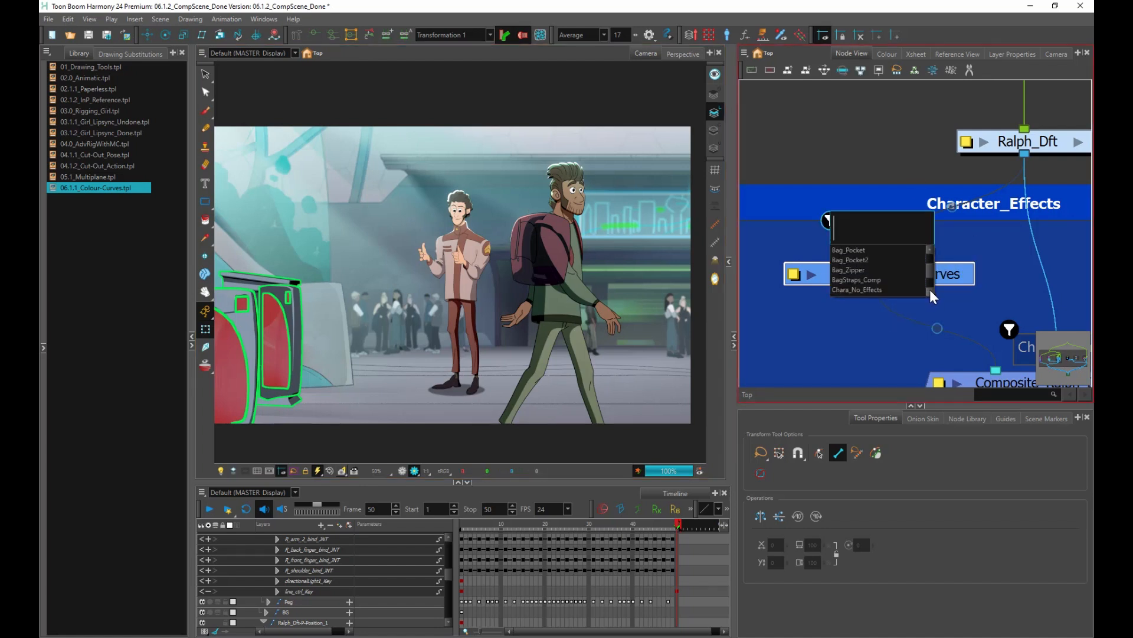
{"action": "left_click", "coordinate": [858, 279]}
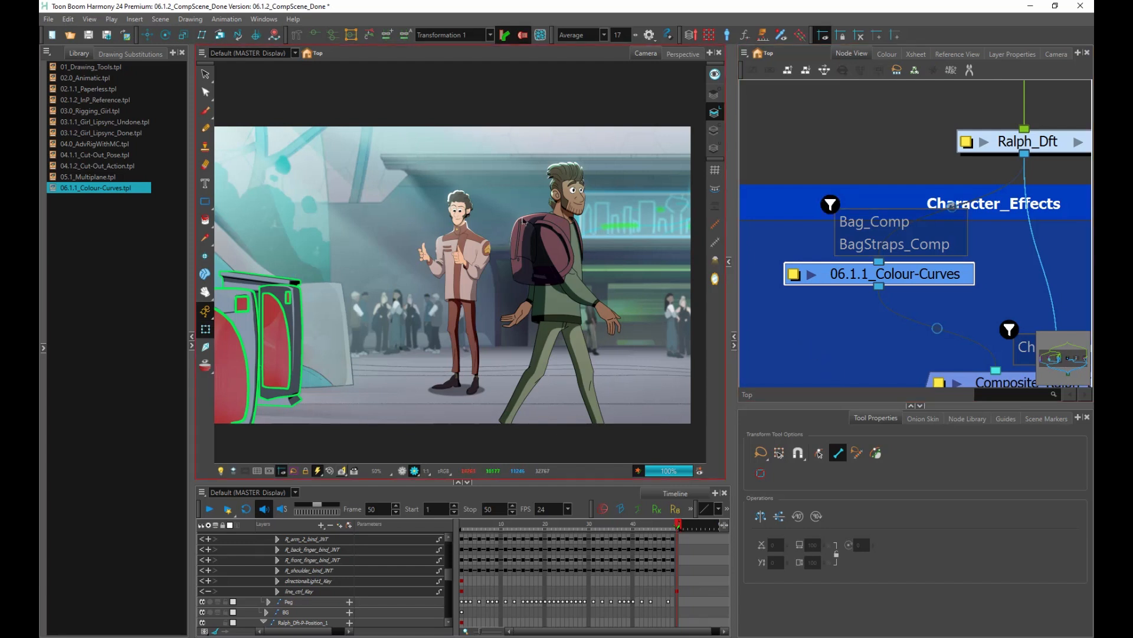
- Switch the Colour-Curves node's Bag_Comp and BagStraps_Comp filter to Matte Mode and reposition the node slightly
{"action": "right_click", "coordinate": [912, 273]}
{"action": "left_click", "coordinate": [916, 251]}
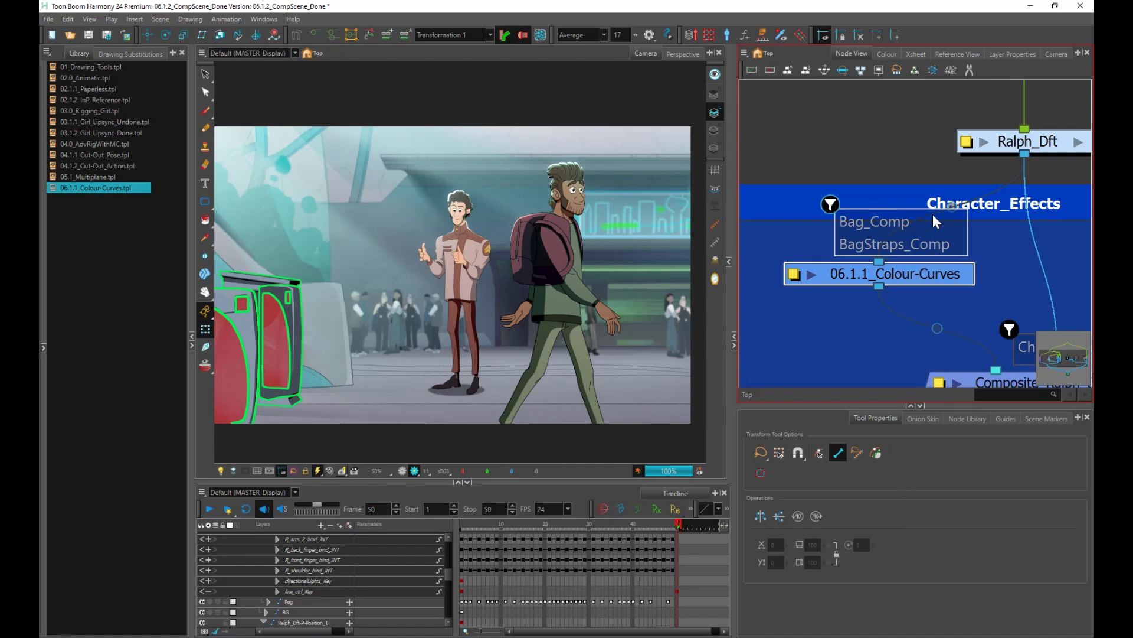
{"action": "right_click", "coordinate": [921, 230]}
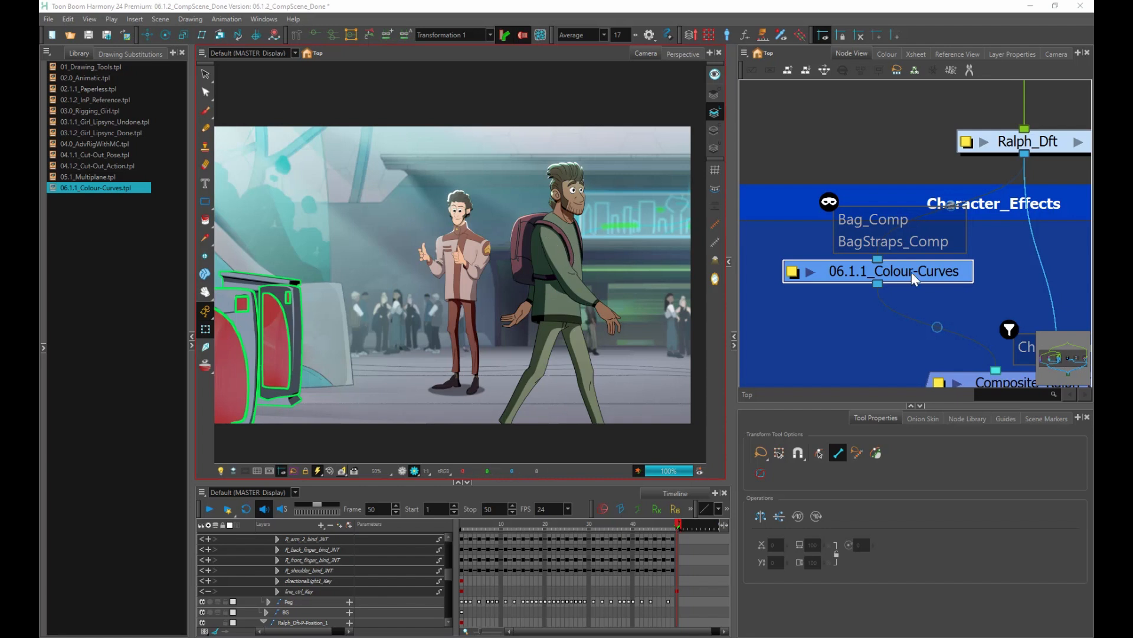
{"action": "left_click_drag", "start_coordinate": [907, 274], "coordinate": [899, 273]}
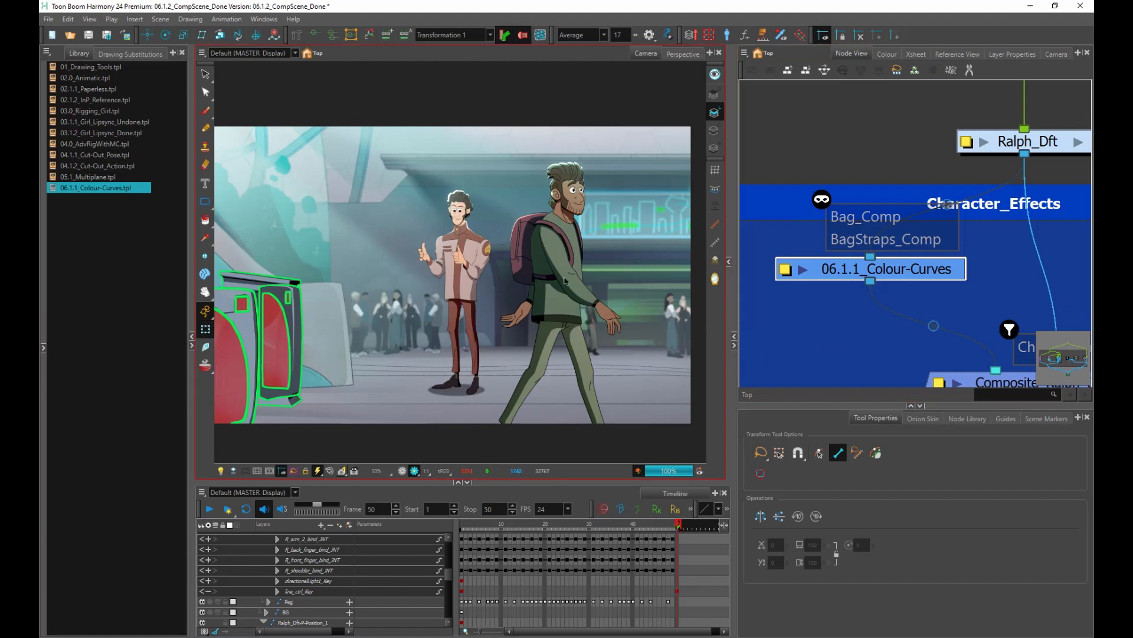
{"action": "left_click_drag", "start_coordinate": [900, 263], "coordinate": [903, 284]}
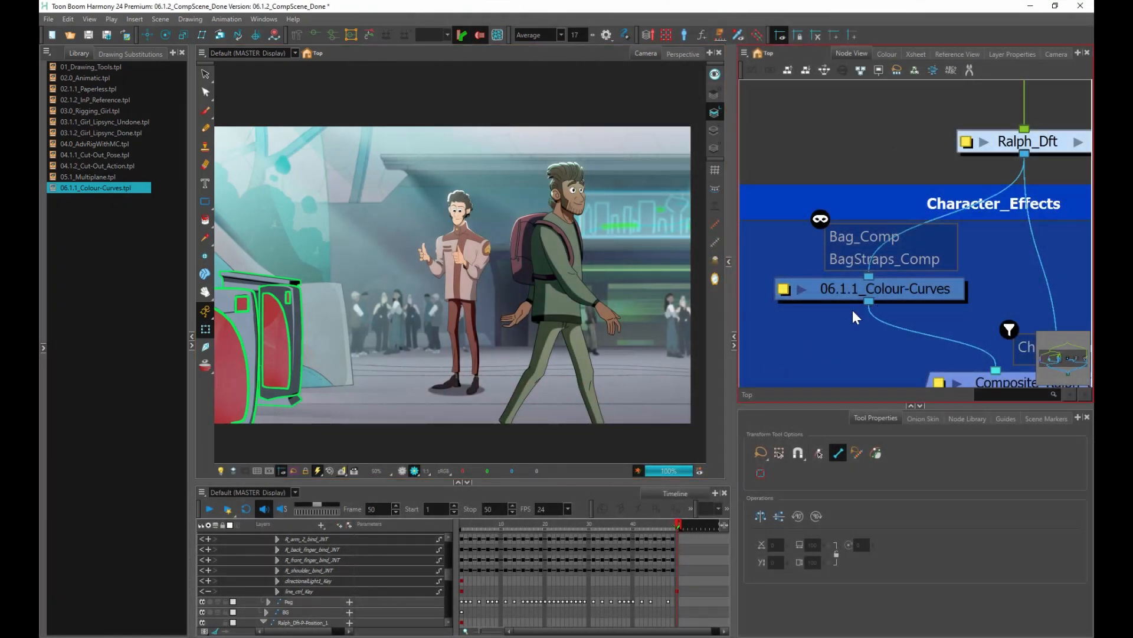
- Examine the scene's export options, including Export to After Effects
{"action": "scroll", "coordinate": [856, 311], "scroll_direction": "down", "scroll_amount": 5}
{"action": "scroll", "coordinate": [872, 228], "scroll_direction": "down", "scroll_amount": 2}
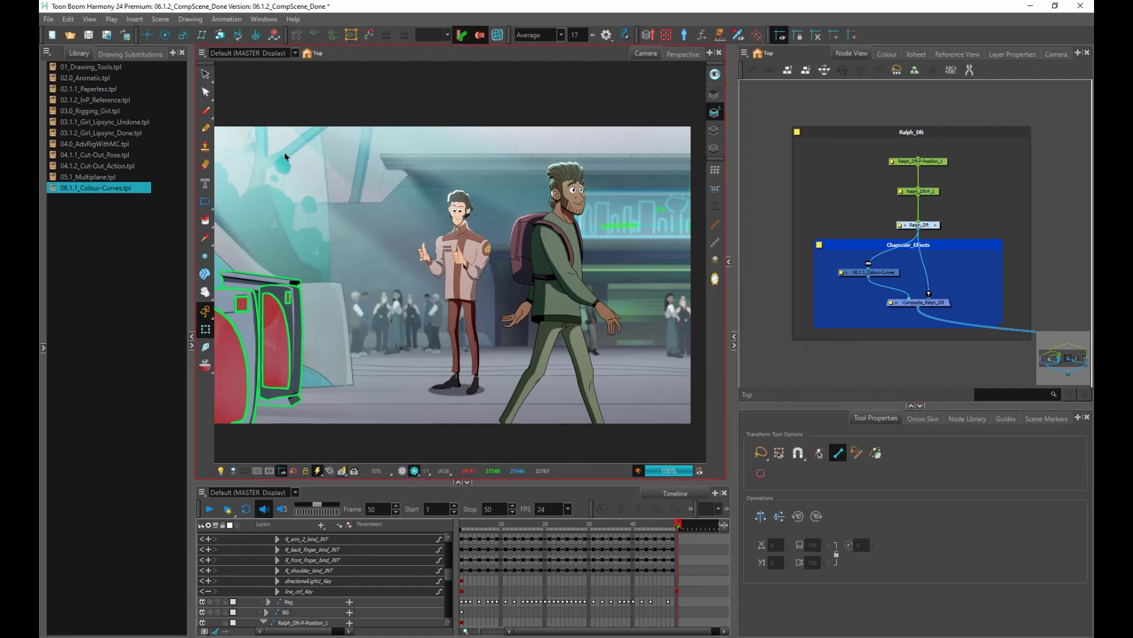
{"action": "left_click", "coordinate": [51, 21]}
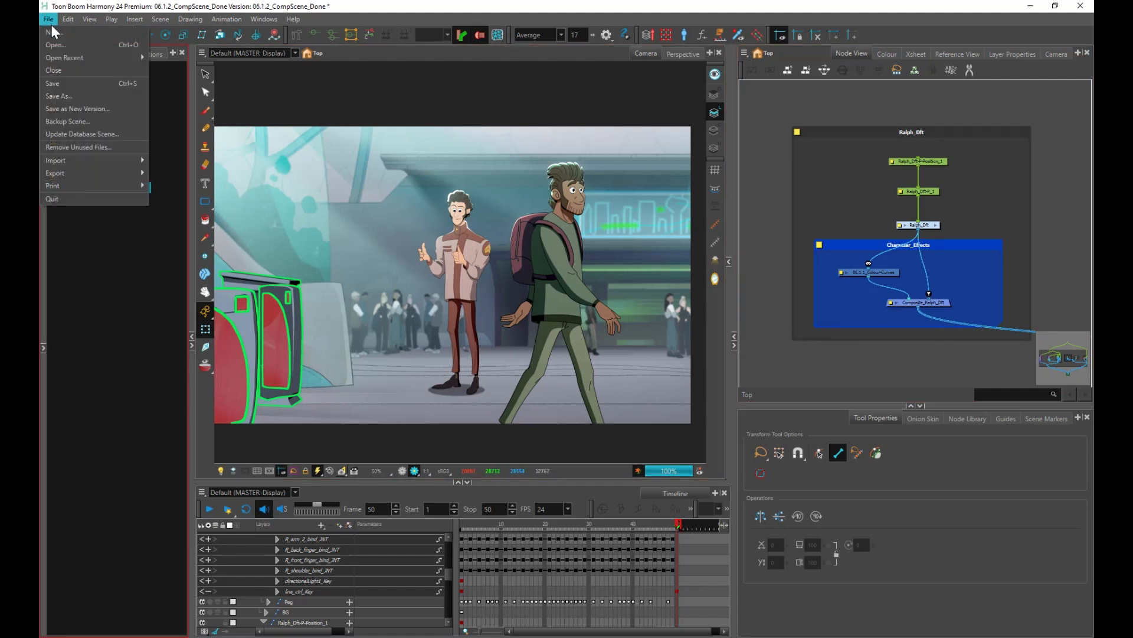
{"action": "mouse_move", "coordinate": [84, 173]}
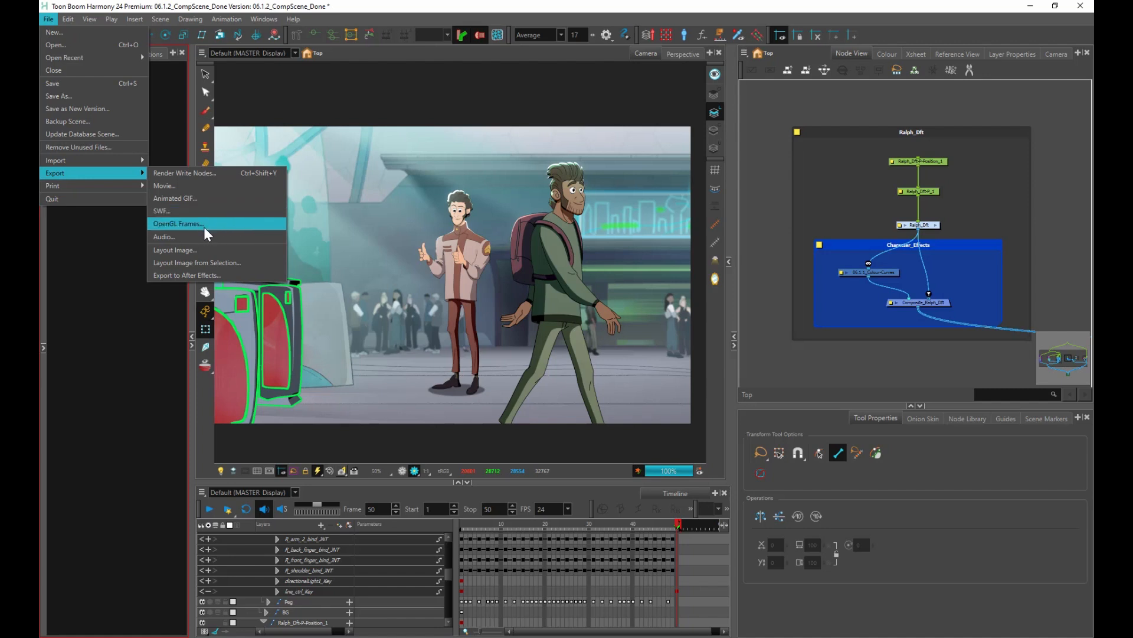
{"action": "left_click", "coordinate": [226, 275]}
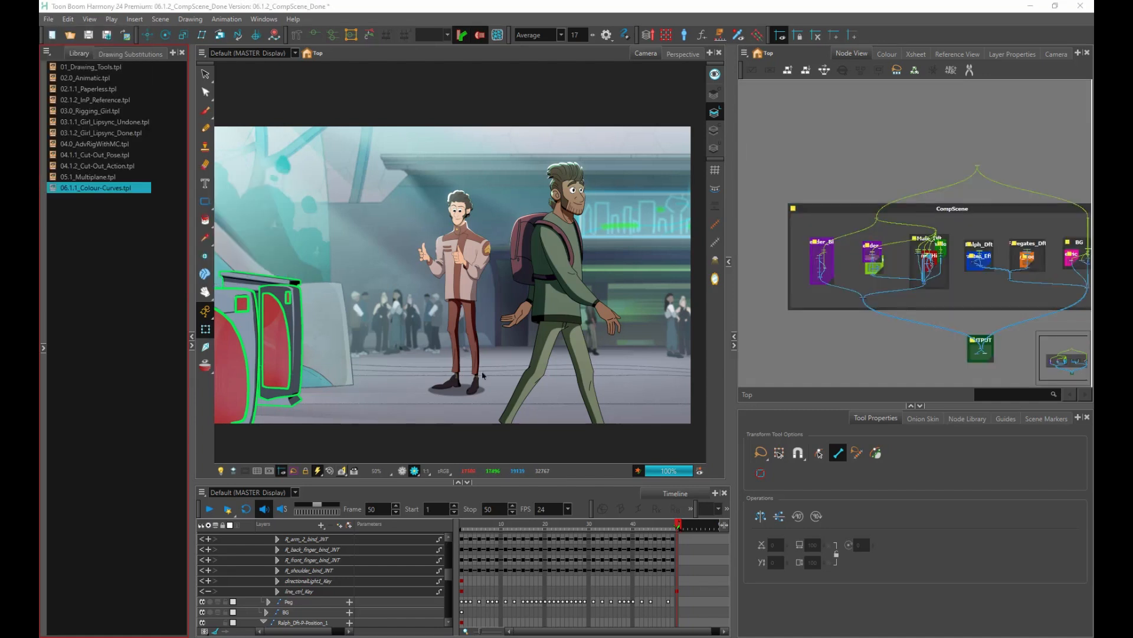
{"action": "left_click", "coordinate": [48, 20]}
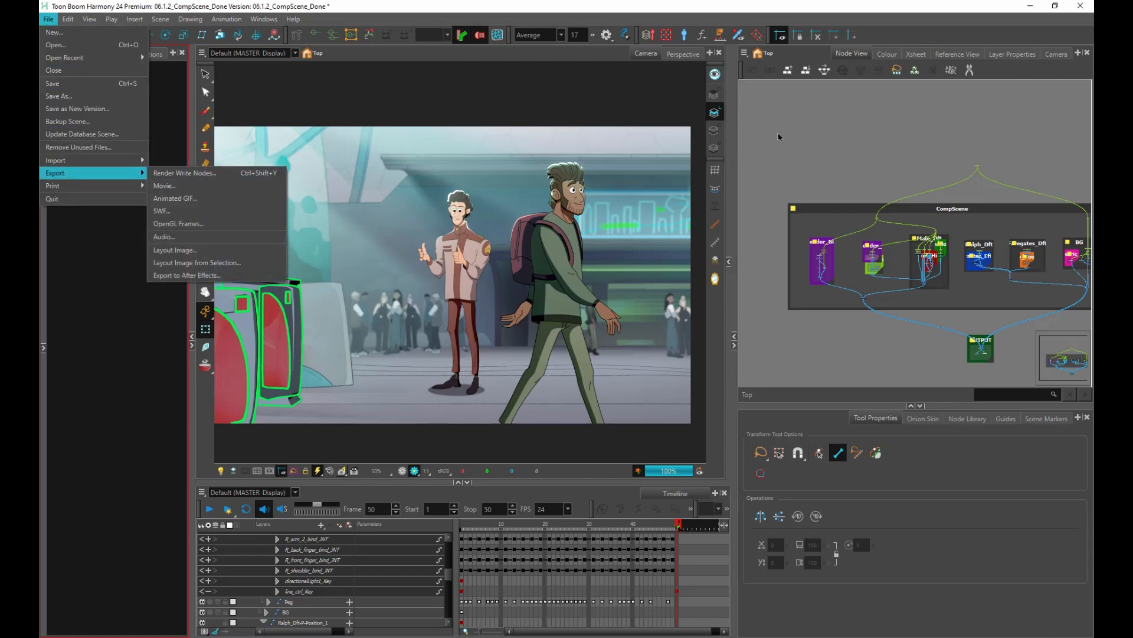
{"action": "left_click", "coordinate": [792, 165]}
- Locate the OUTPUT backdrop below the CompScene network and open the properties of its Write_Final node
{"action": "scroll", "coordinate": [962, 351], "scroll_direction": "up", "scroll_amount": 5}
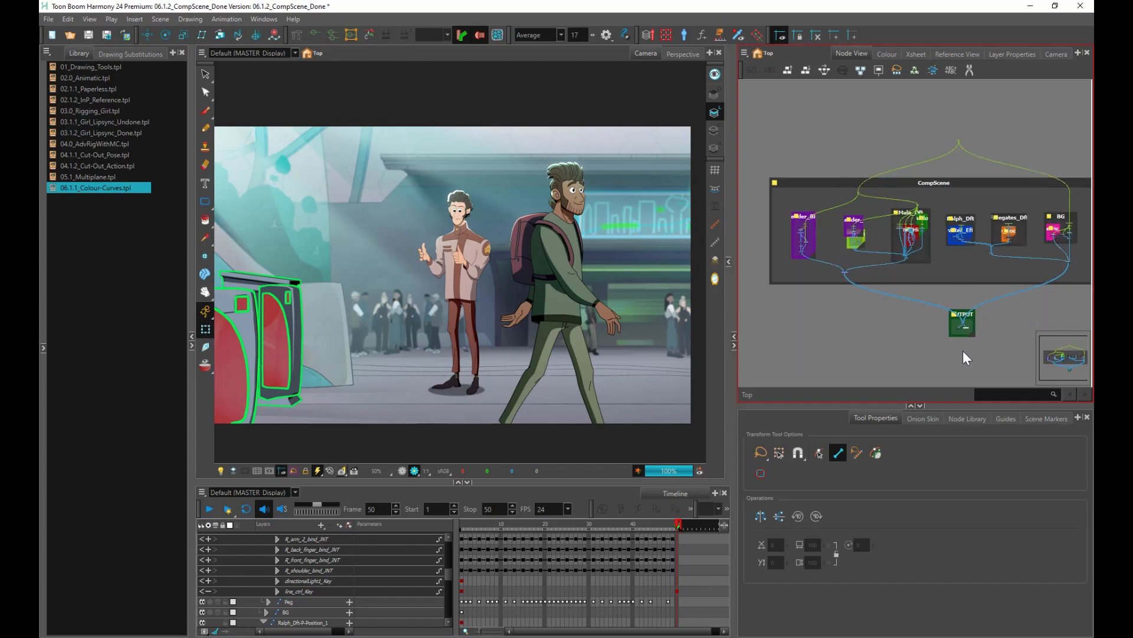
{"action": "scroll", "coordinate": [966, 324], "scroll_direction": "up", "scroll_amount": 6}
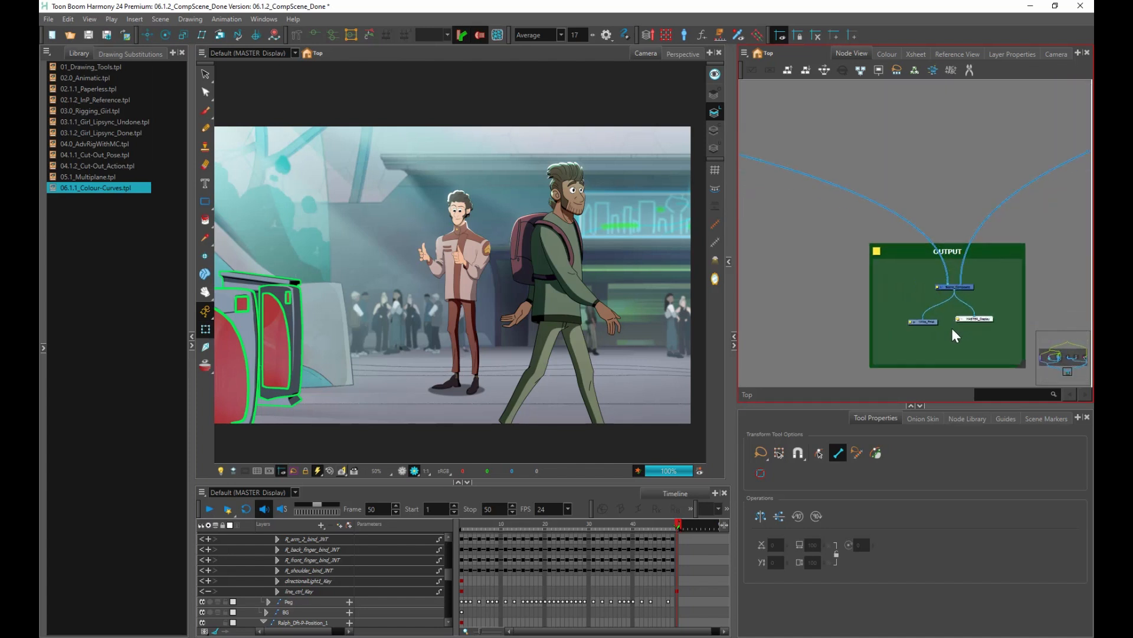
{"action": "left_click_drag", "start_coordinate": [936, 354], "coordinate": [950, 367]}
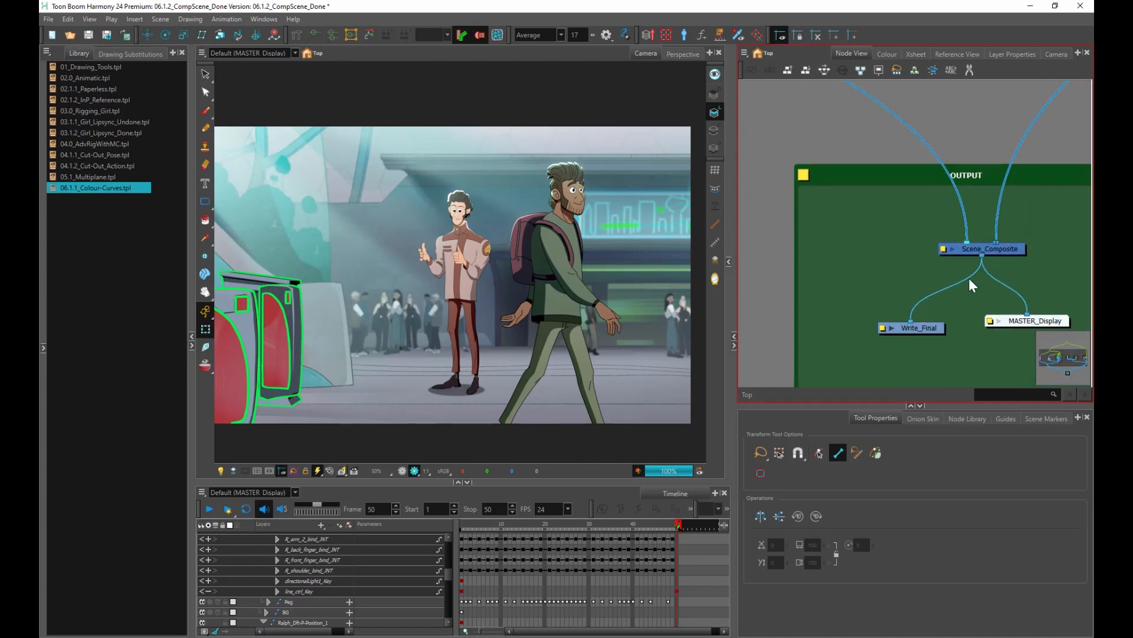
{"action": "left_click", "coordinate": [1008, 249]}
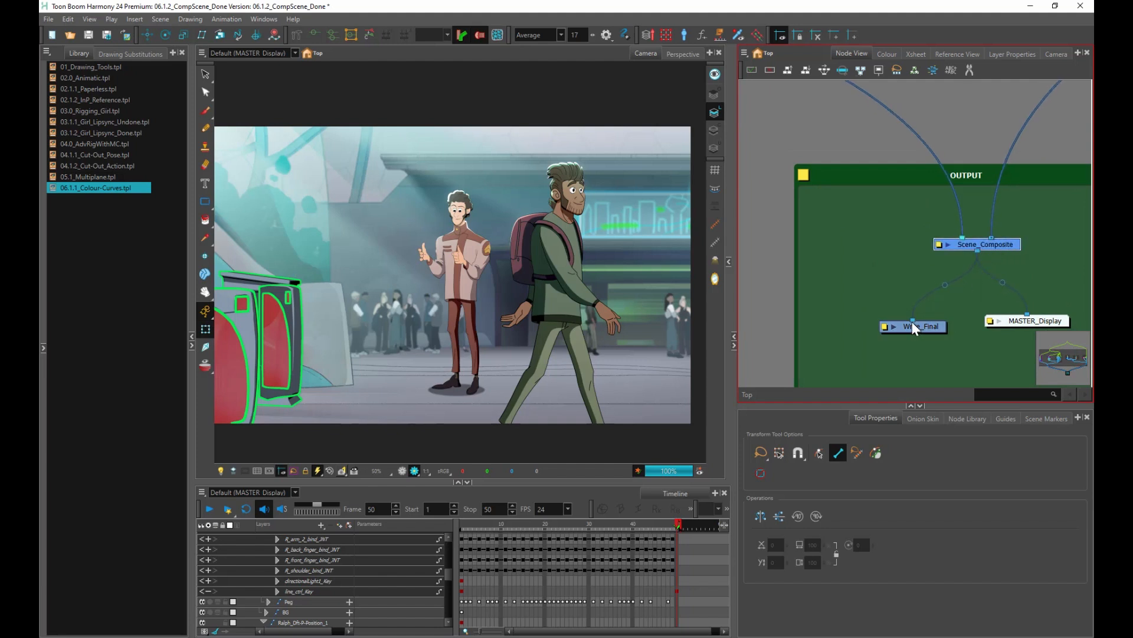
{"action": "left_click", "coordinate": [909, 355]}
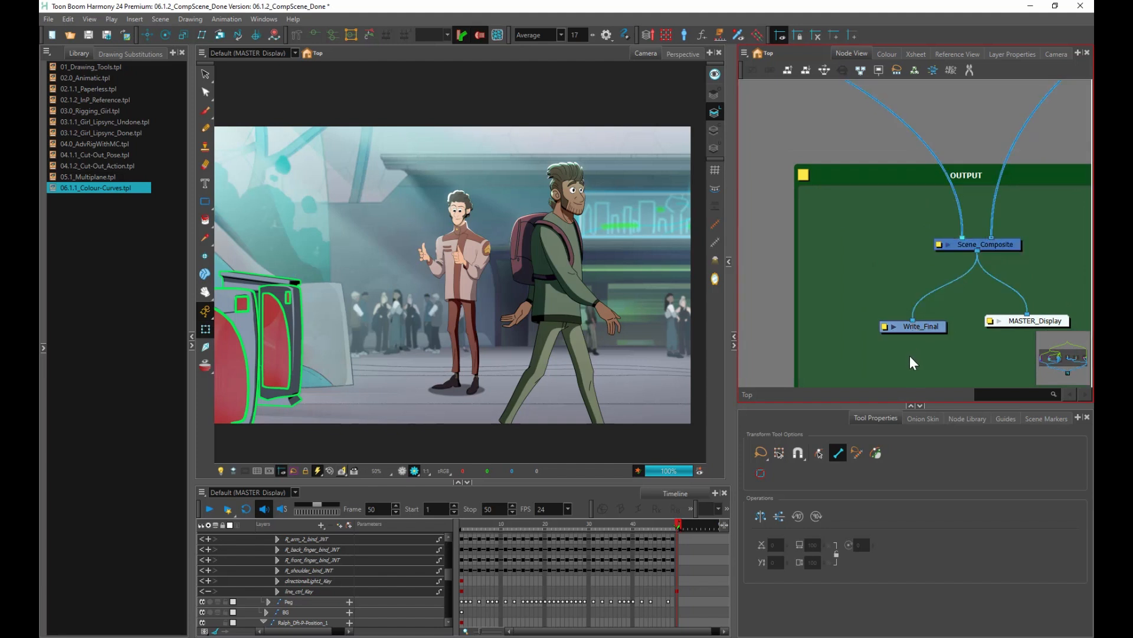
{"action": "double_click", "coordinate": [888, 327]}
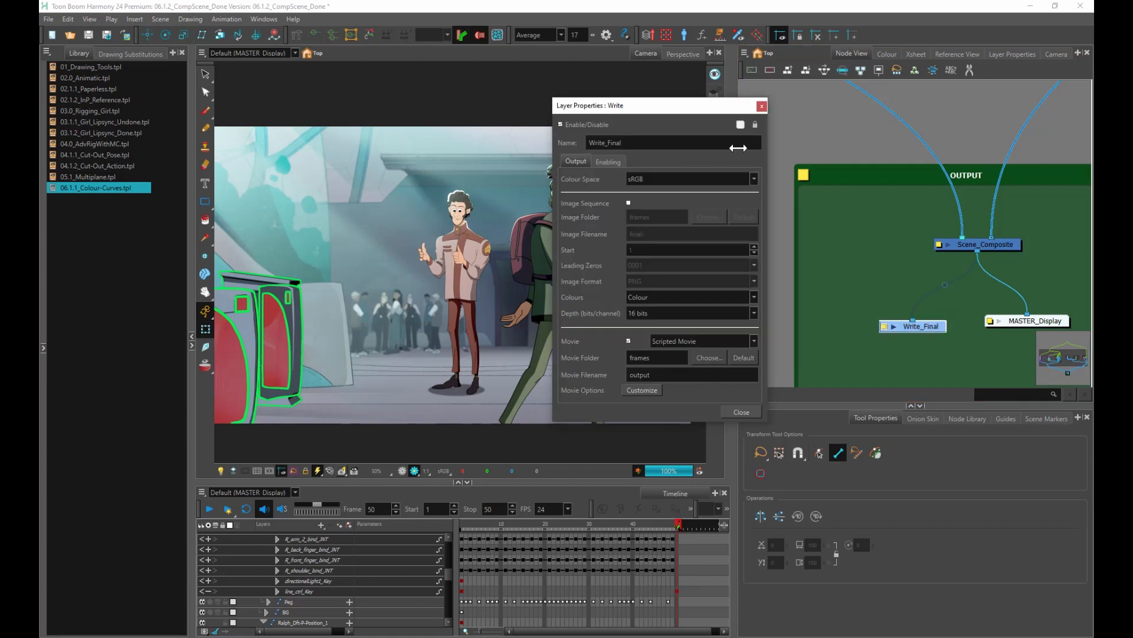
{"action": "left_click_drag", "start_coordinate": [654, 107], "coordinate": [695, 115]}
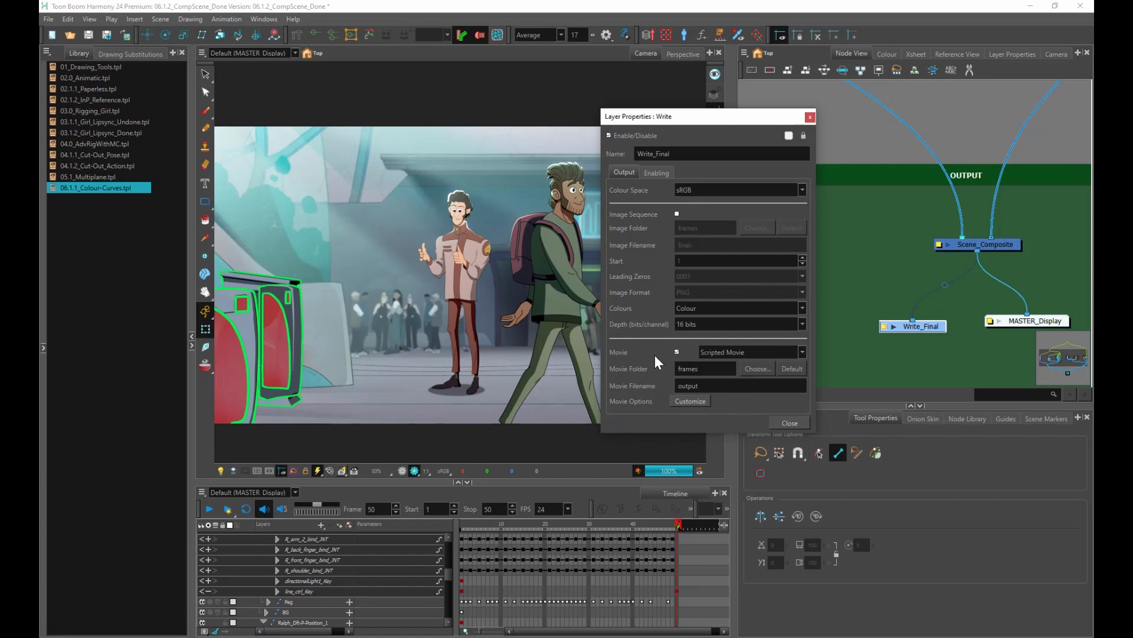
- Enable Image Sequence output on Write_Final, examine the available image formats, and disable it again
{"action": "left_click", "coordinate": [677, 214]}
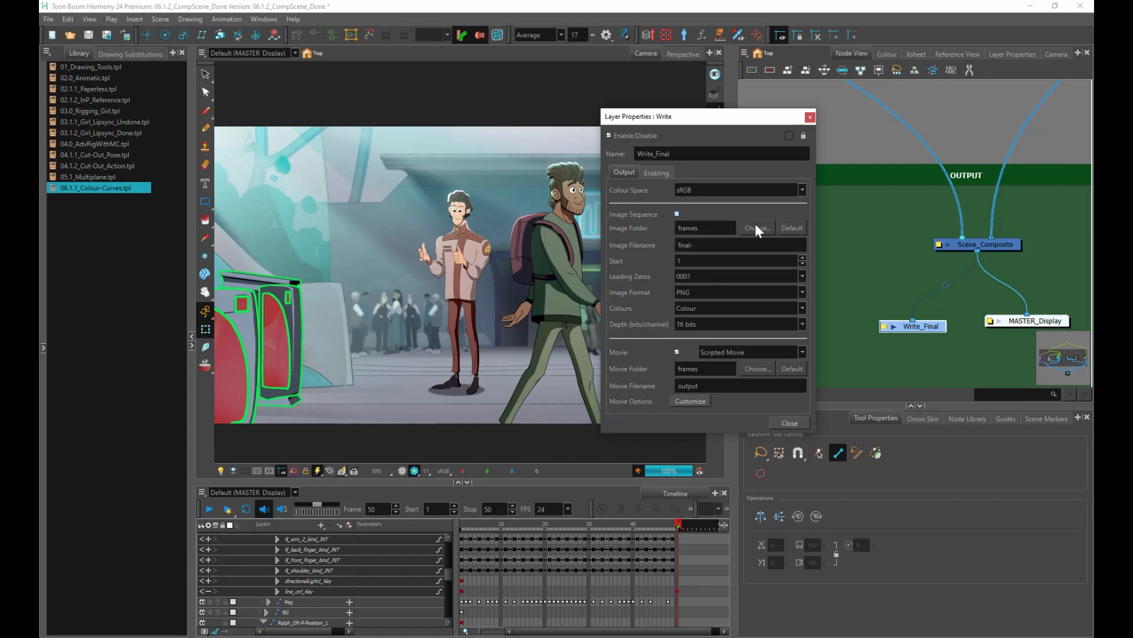
{"action": "left_click", "coordinate": [802, 292]}
{"action": "scroll", "coordinate": [802, 348], "scroll_direction": "down", "scroll_amount": 2}
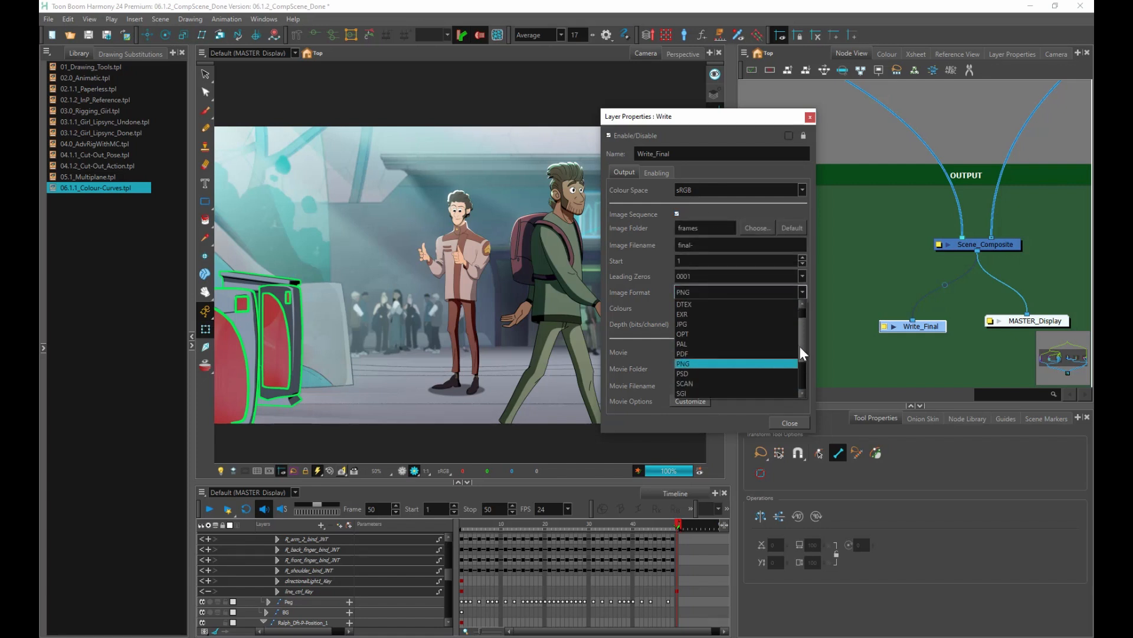
{"action": "left_click_drag", "start_coordinate": [801, 341], "coordinate": [794, 324]}
{"action": "left_click", "coordinate": [668, 237]}
{"action": "left_click", "coordinate": [676, 213]}
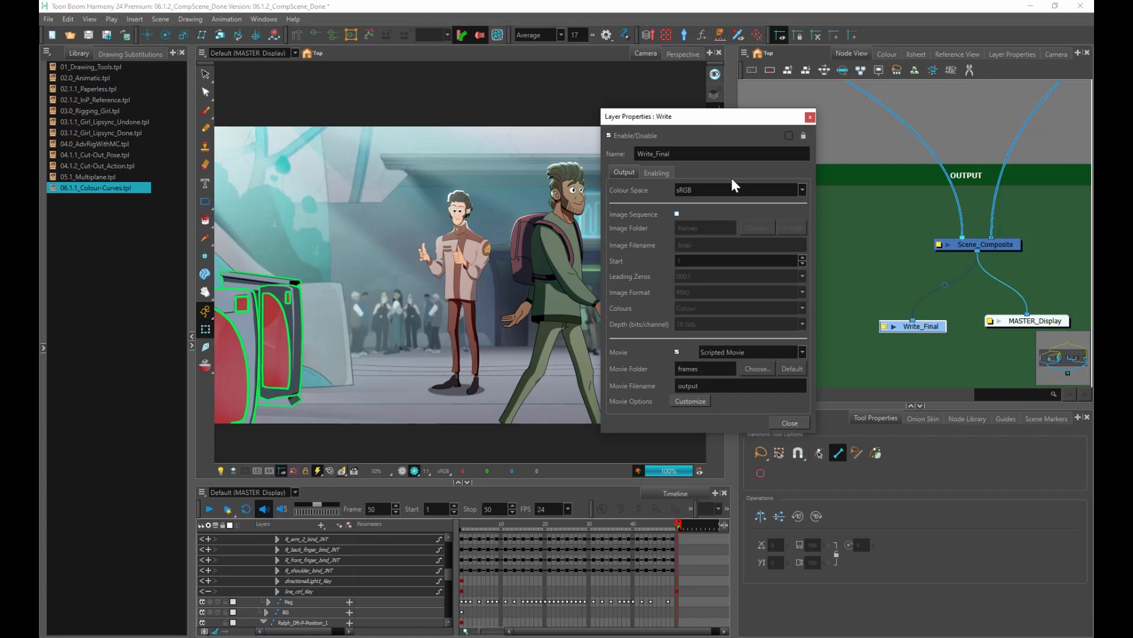
- Examine the movie formats available for the Write_Final node's output
{"action": "left_click_drag", "start_coordinate": [735, 116], "coordinate": [812, 112]}
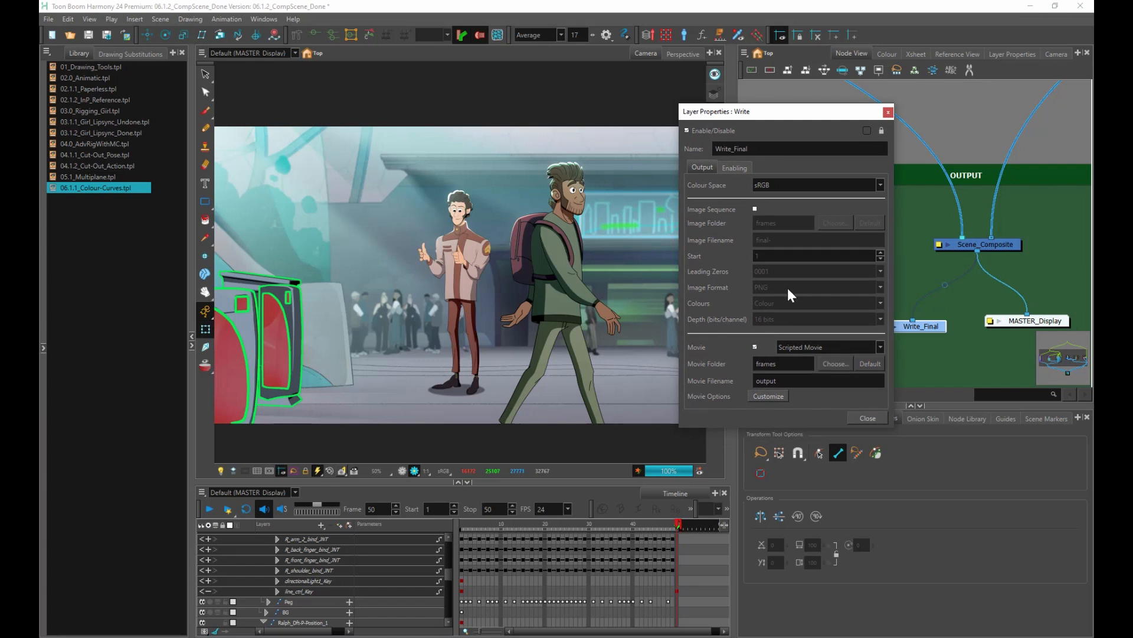
{"action": "left_click", "coordinate": [879, 348]}
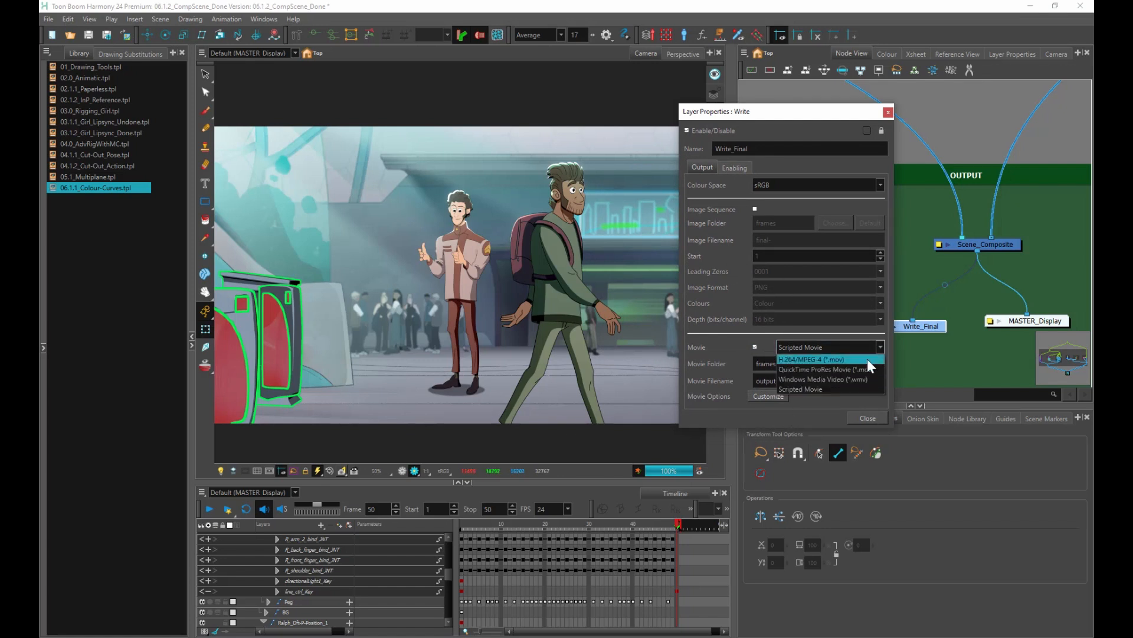
{"action": "left_click", "coordinate": [867, 356]}
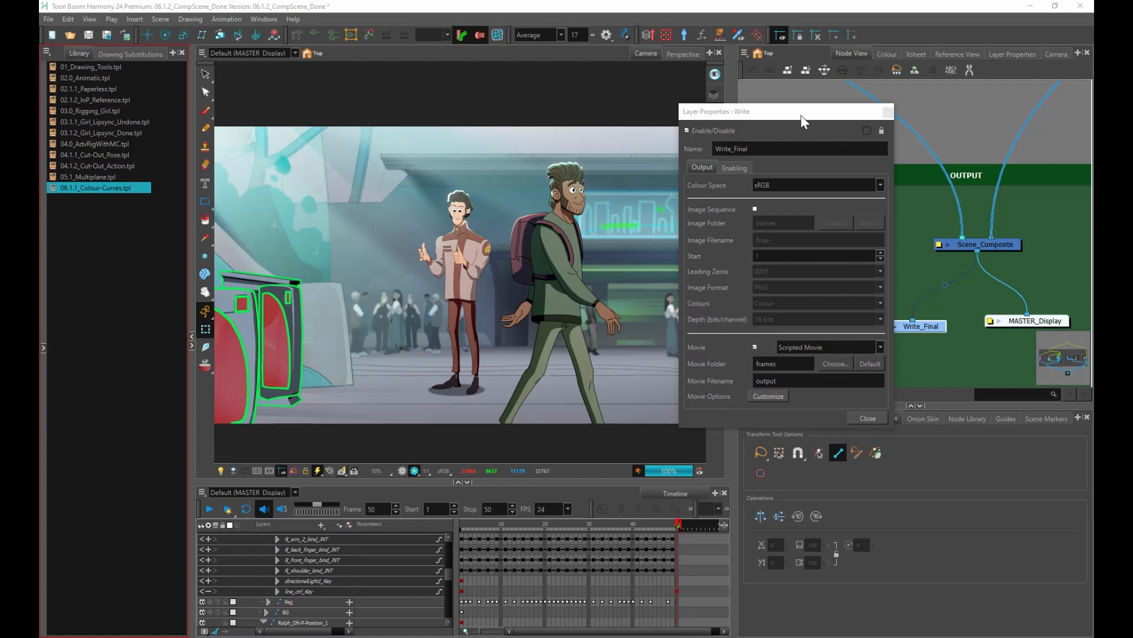
- Examine the naming variables available for Write_Final's Movie Folder and Movie Filename
{"action": "left_click_drag", "start_coordinate": [802, 115], "coordinate": [767, 103]}
{"action": "left_click", "coordinate": [751, 355]}
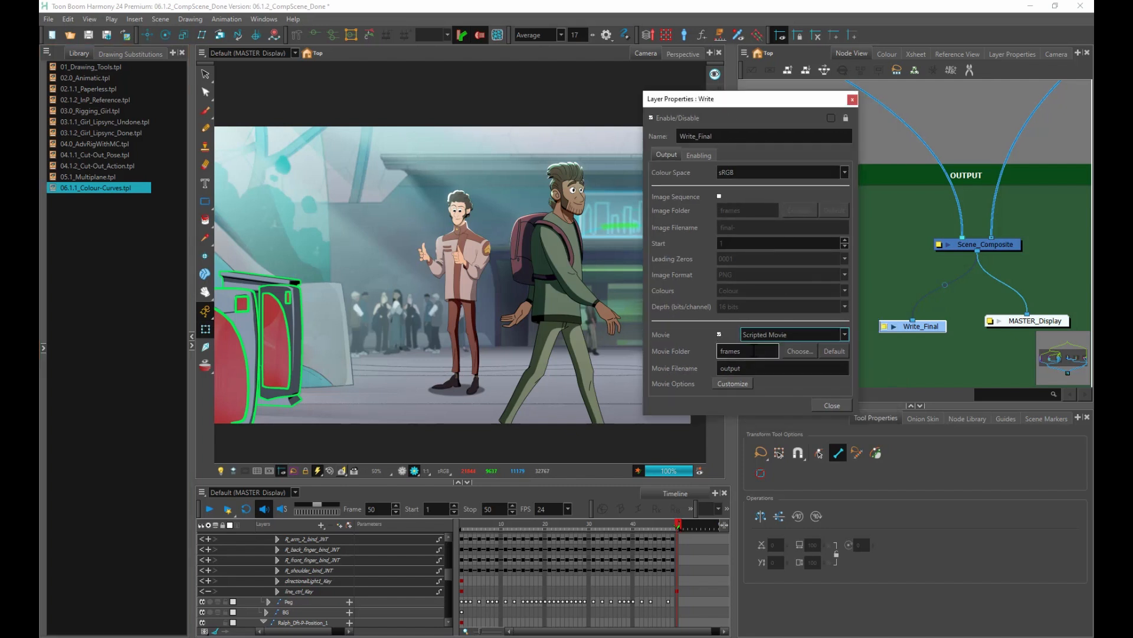
{"action": "mouse_move", "coordinate": [754, 351]}
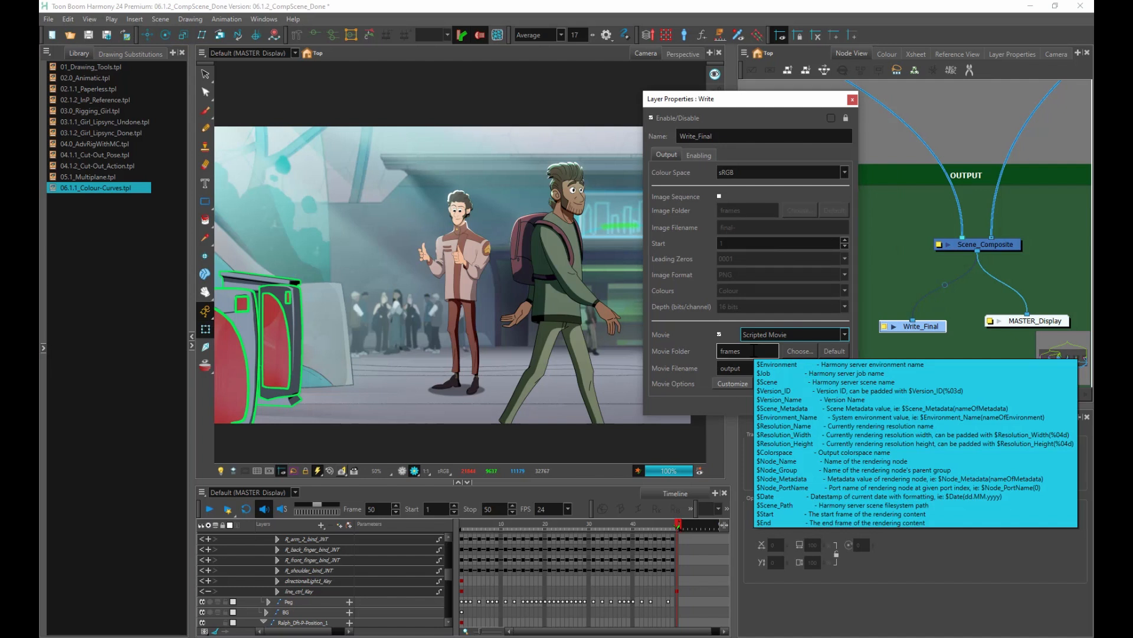
{"action": "left_click", "coordinate": [733, 368]}
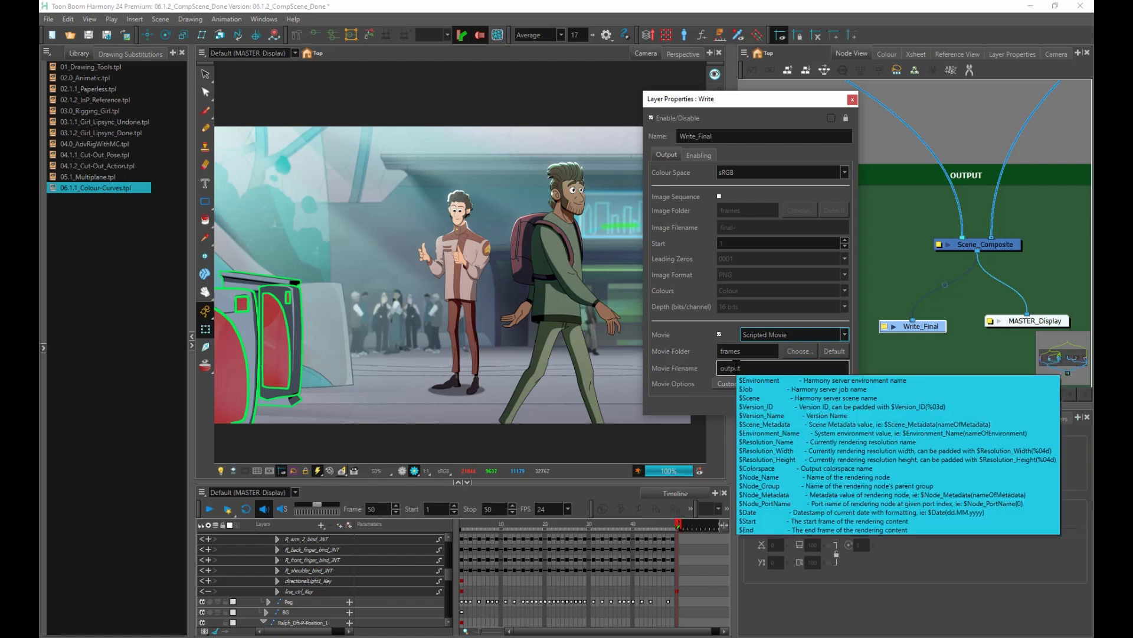